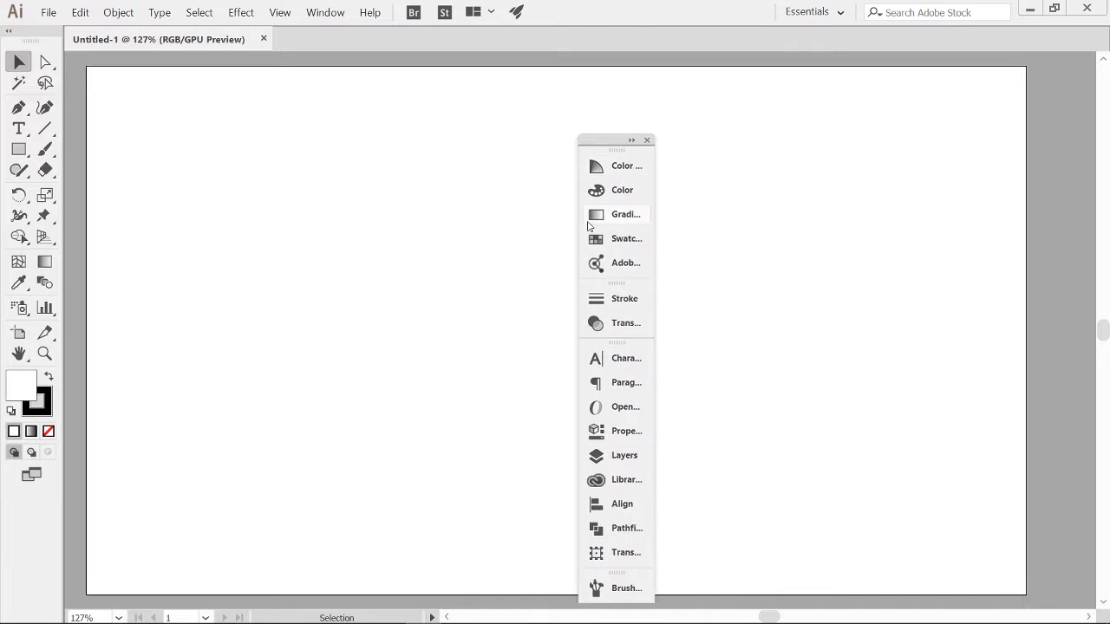
# Dock the floating panel group along the window's edge, clear of the artboard
pyautogui.moveTo(578, 224); pyautogui.dragTo(537, 224)
pyautogui.moveTo(593, 142); pyautogui.dragTo(1076, 45)
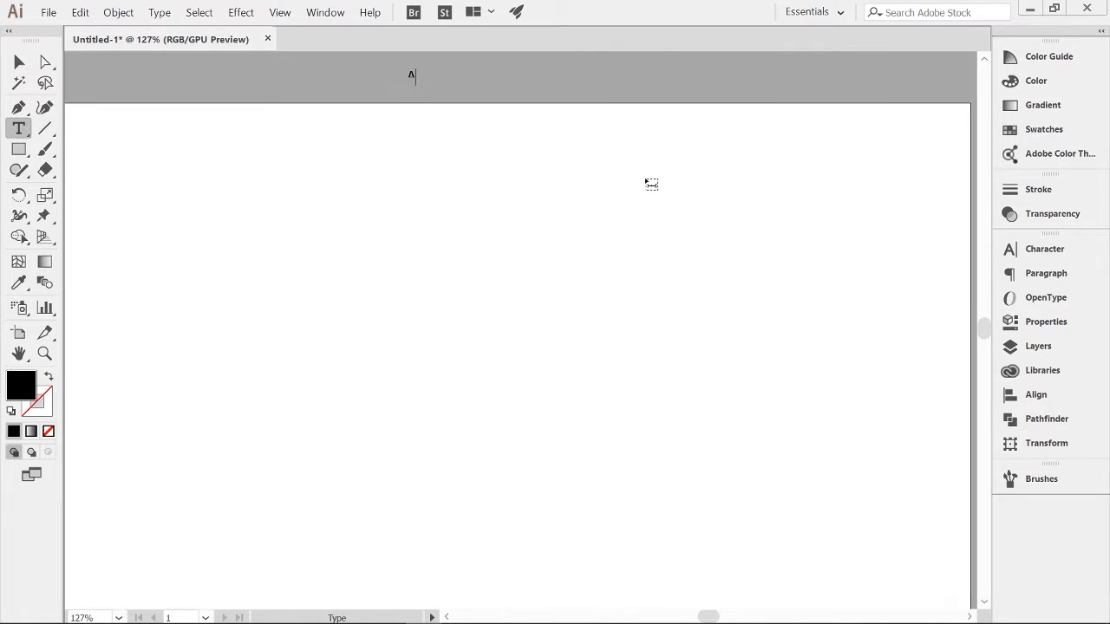
# Add the text label "ArtBoard" just above the artboard
pyautogui.write('Arts')
pyautogui.press('BackSpace')
pyautogui.write('Board')
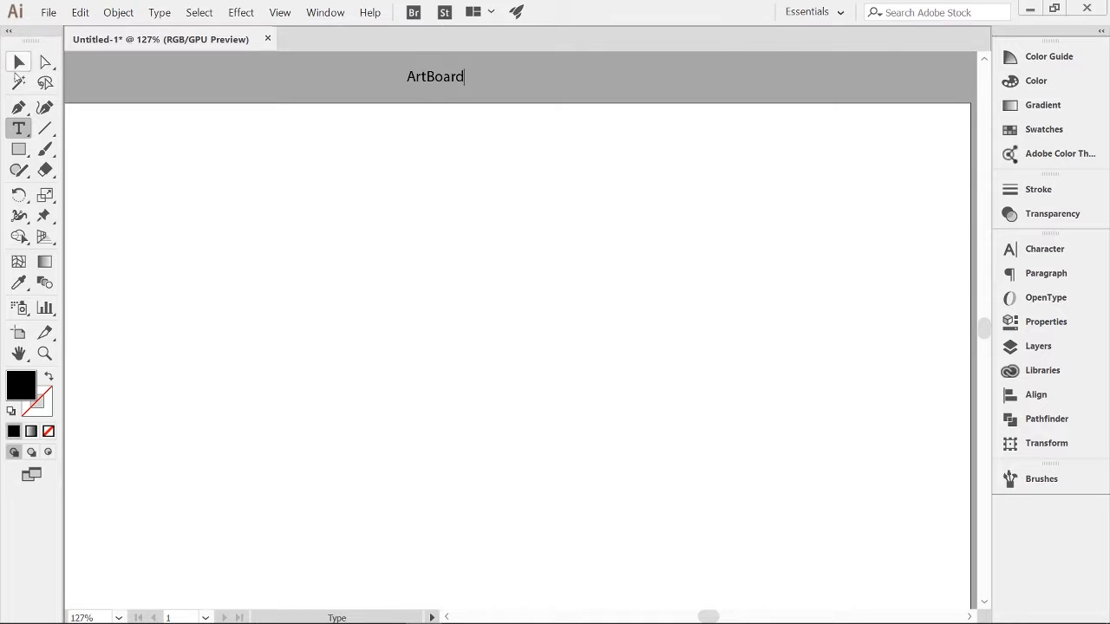
pyautogui.press('Escape')
# Turn on the document rulers
pyautogui.scroll(-1, 502, 291)
pyautogui.press('z')
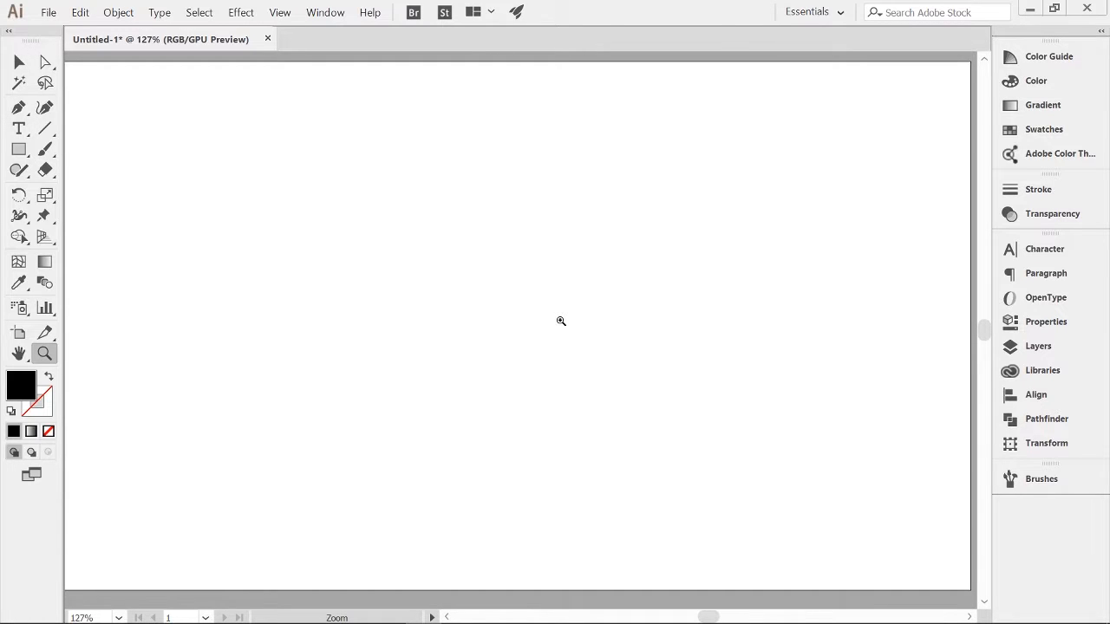
pyautogui.keyDown('alt'); pyautogui.click(561, 321); pyautogui.keyUp('alt')
pyautogui.click(280, 12)
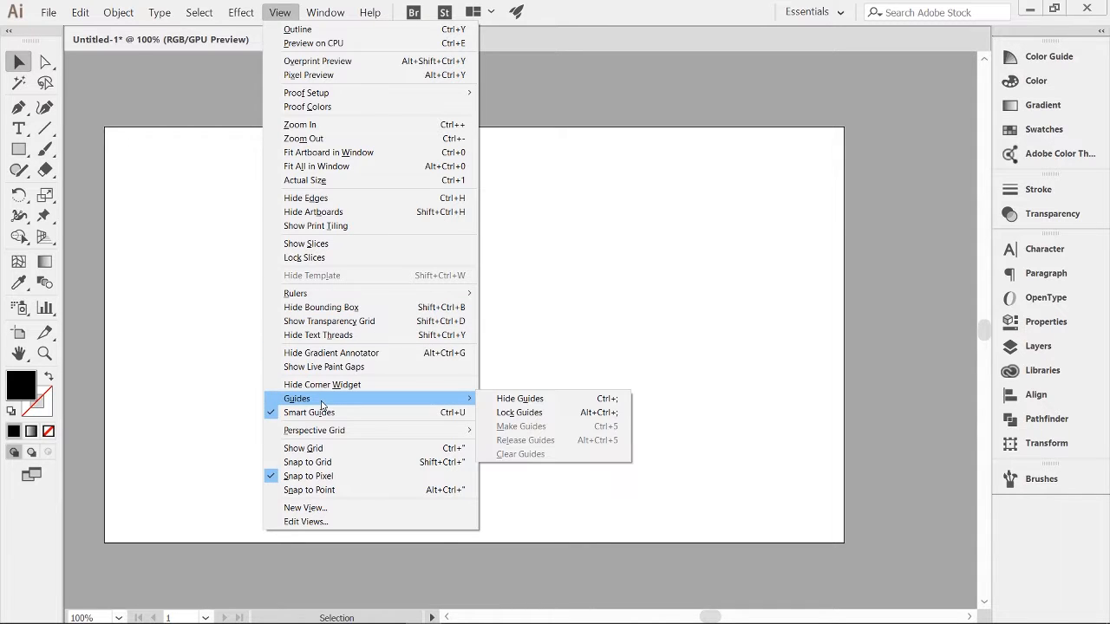
pyautogui.moveTo(308, 295)
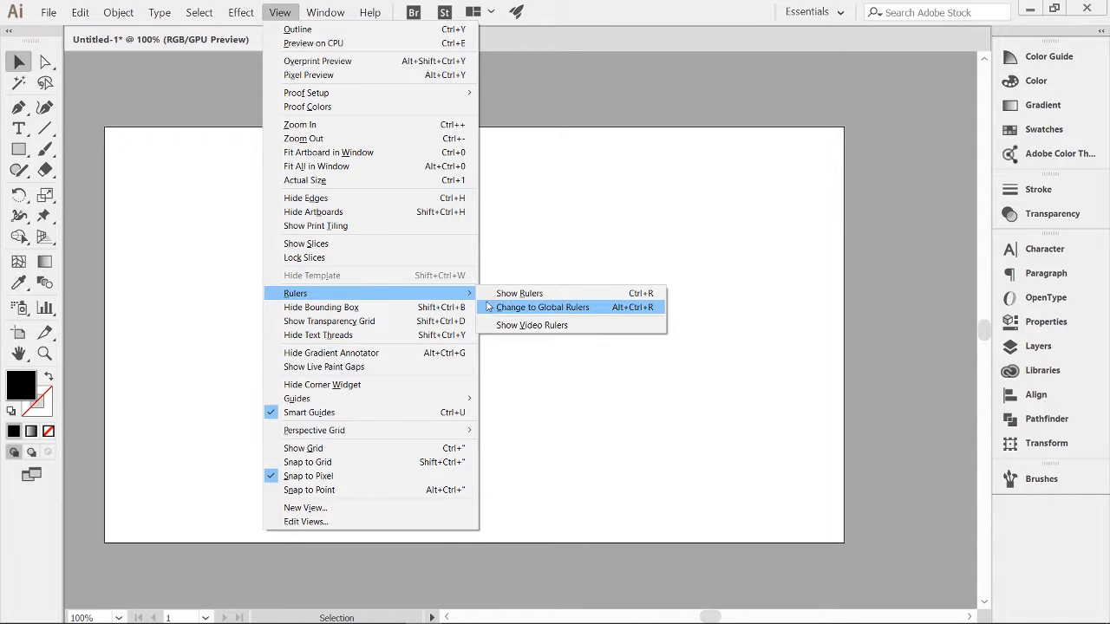
pyautogui.click(560, 300)
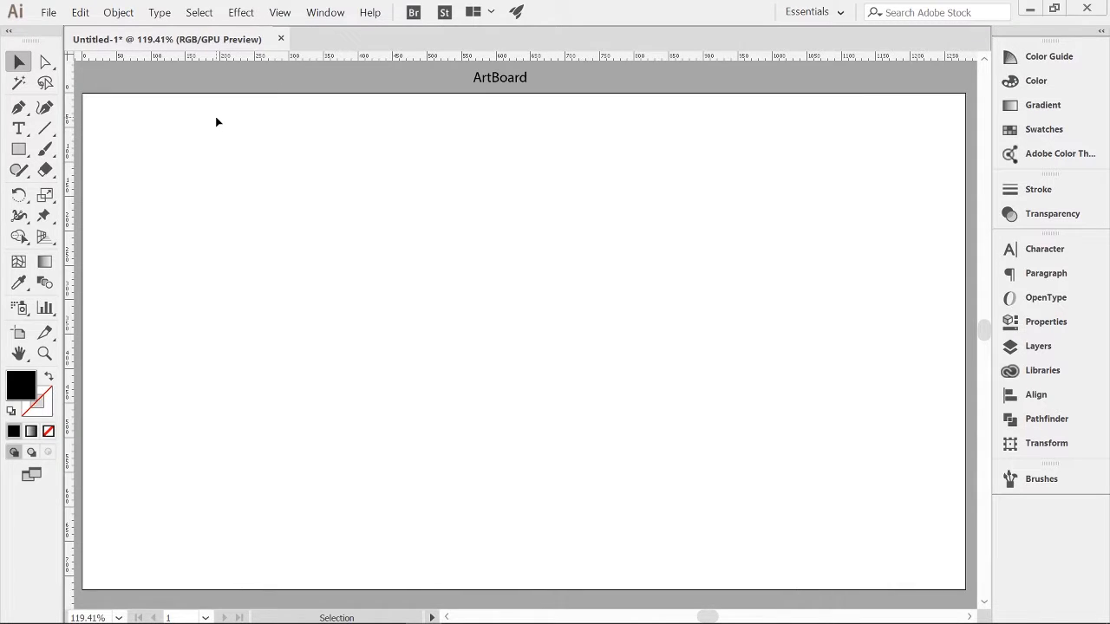
# Draw a black rectangle about 215 by 372 px near the middle of the artboard and show its properties
pyautogui.click(18, 151)
pyautogui.moveTo(401, 241); pyautogui.dragTo(549, 498)
pyautogui.press('v')
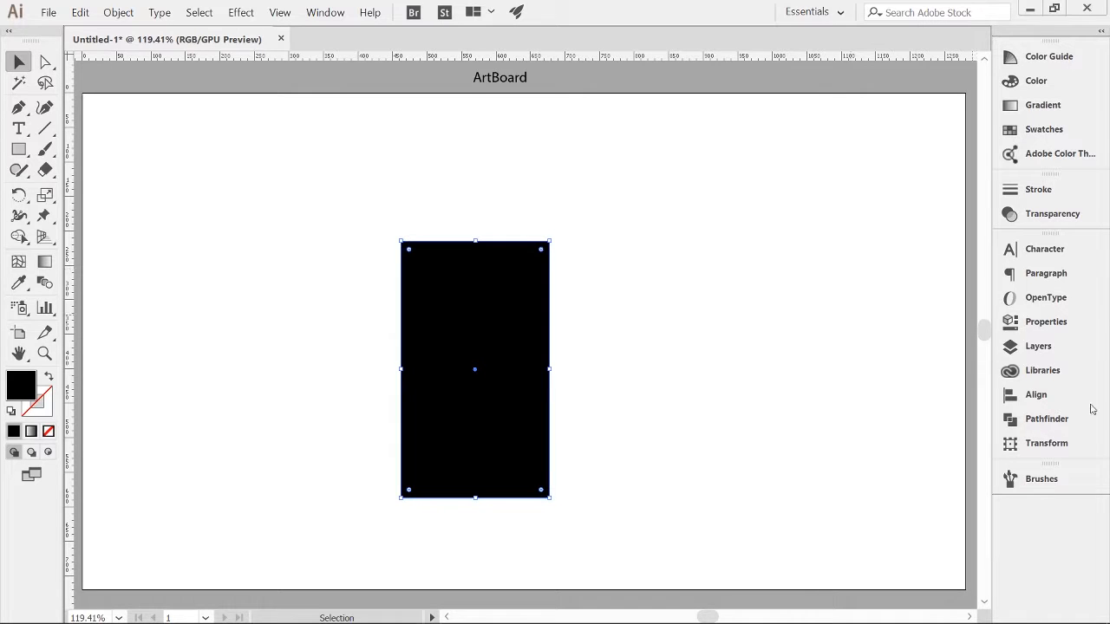
pyautogui.click(1034, 324)
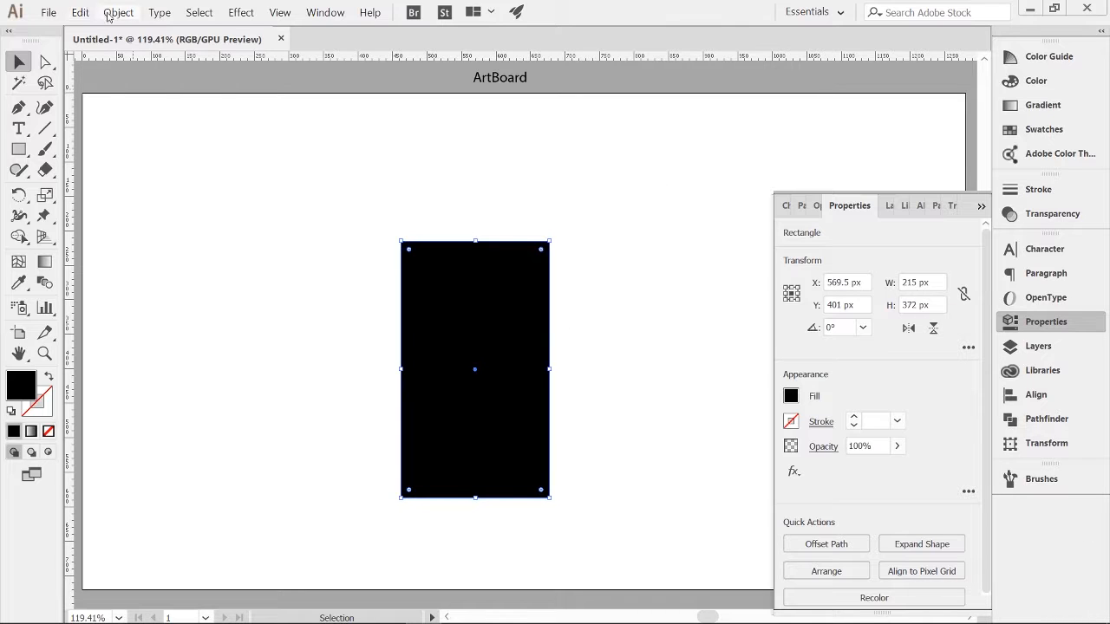
# Set the document units to Inches
pyautogui.click(46, 16)
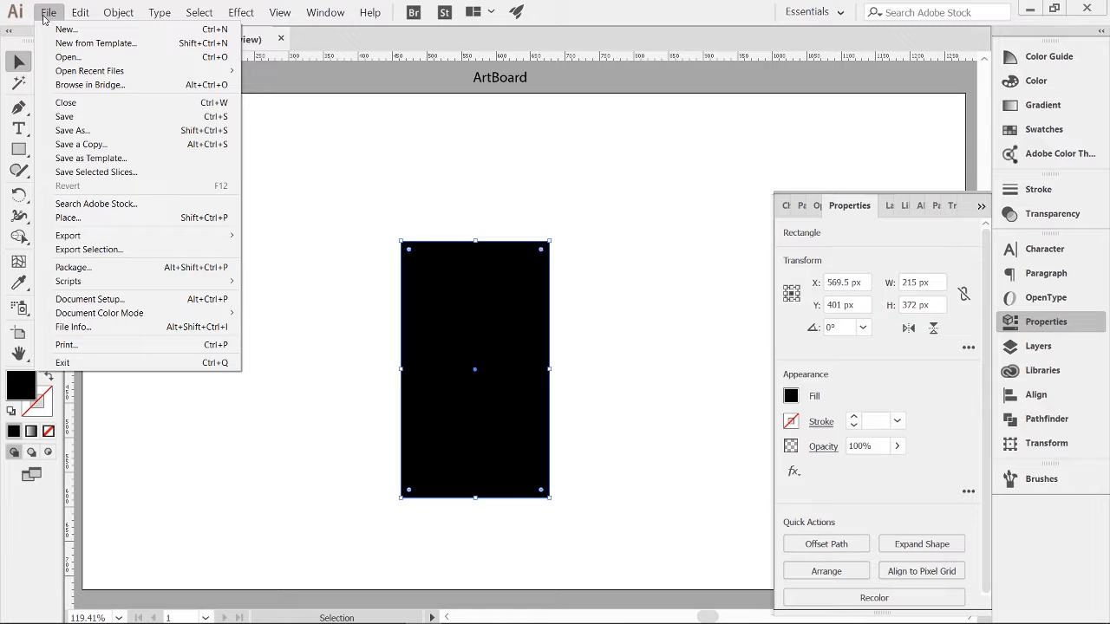
pyautogui.click(128, 299)
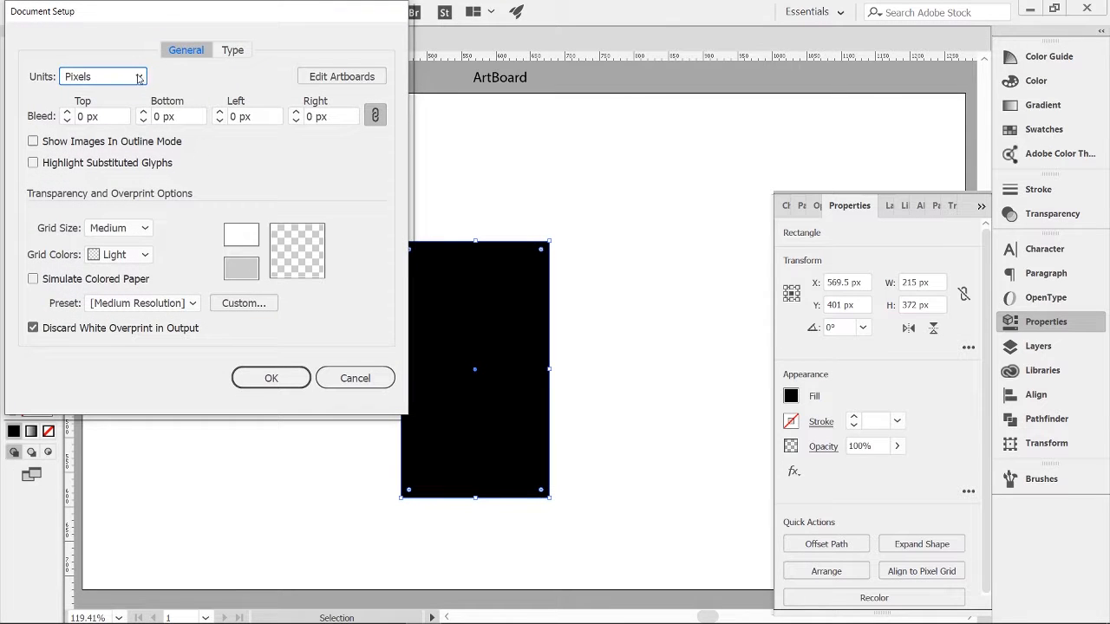
pyautogui.click(140, 78)
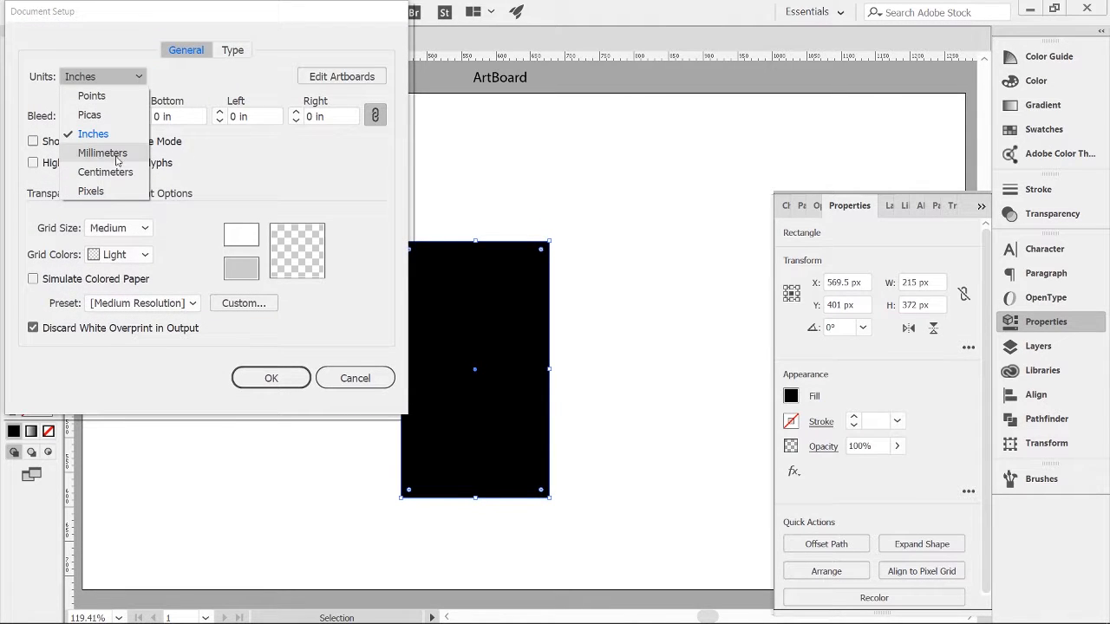
pyautogui.click(115, 136)
pyautogui.click(269, 378)
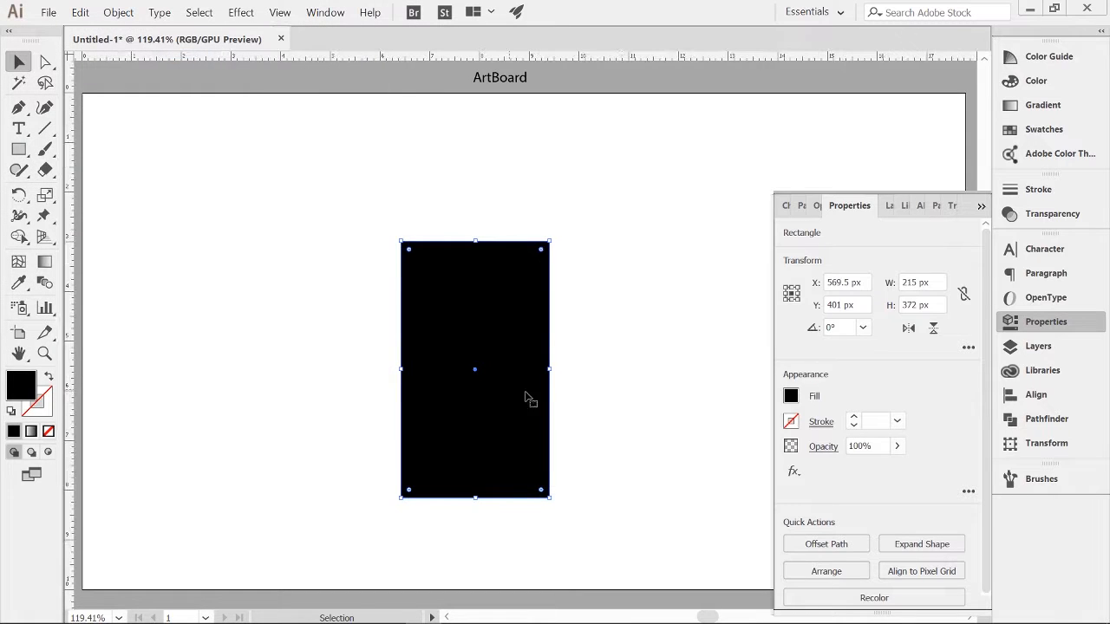
# Resize the rectangle to 3 in wide and 6 in high, and move it to about X 8.5 in, Y 5.26 in
pyautogui.click(619, 358)
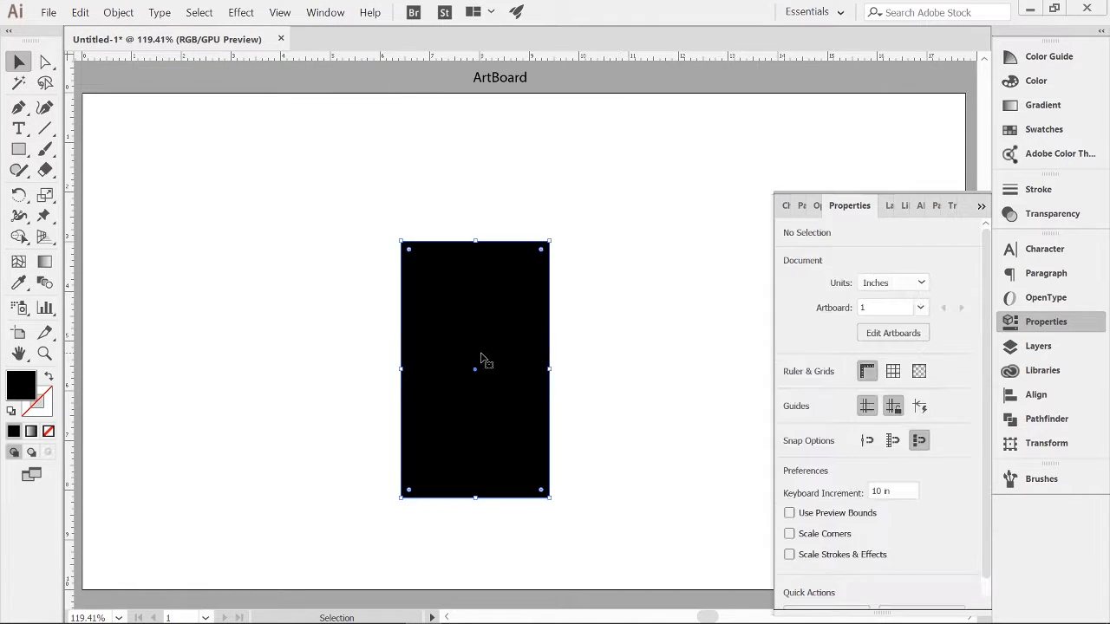
pyautogui.click(505, 348)
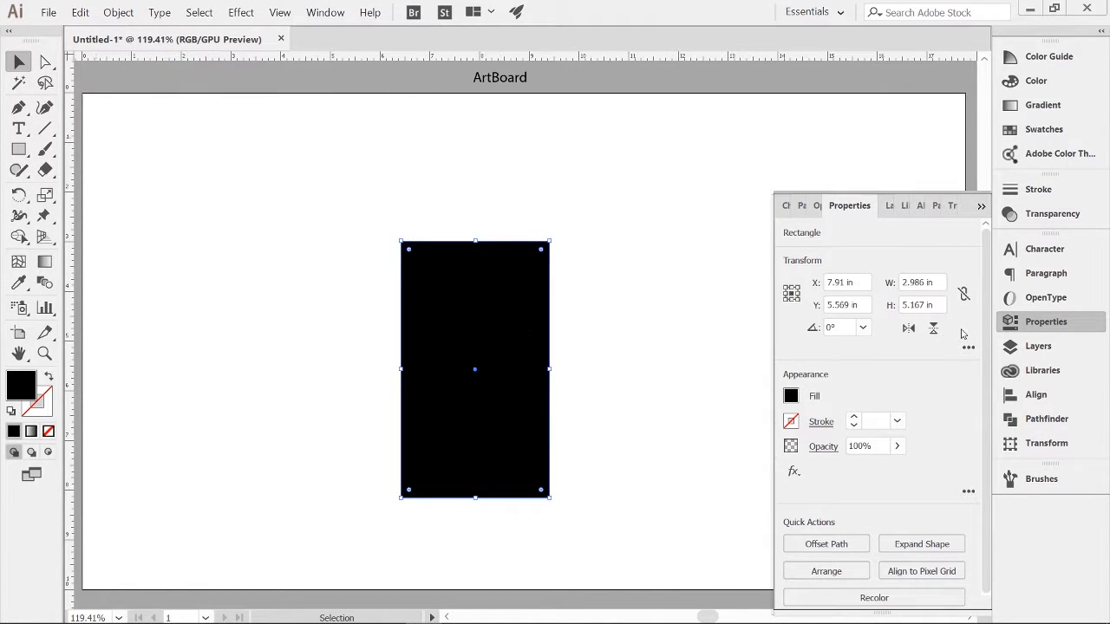
pyautogui.click(928, 286)
pyautogui.write('3')
pyautogui.press('Tab')
pyautogui.write('6')
pyautogui.press('Tab')
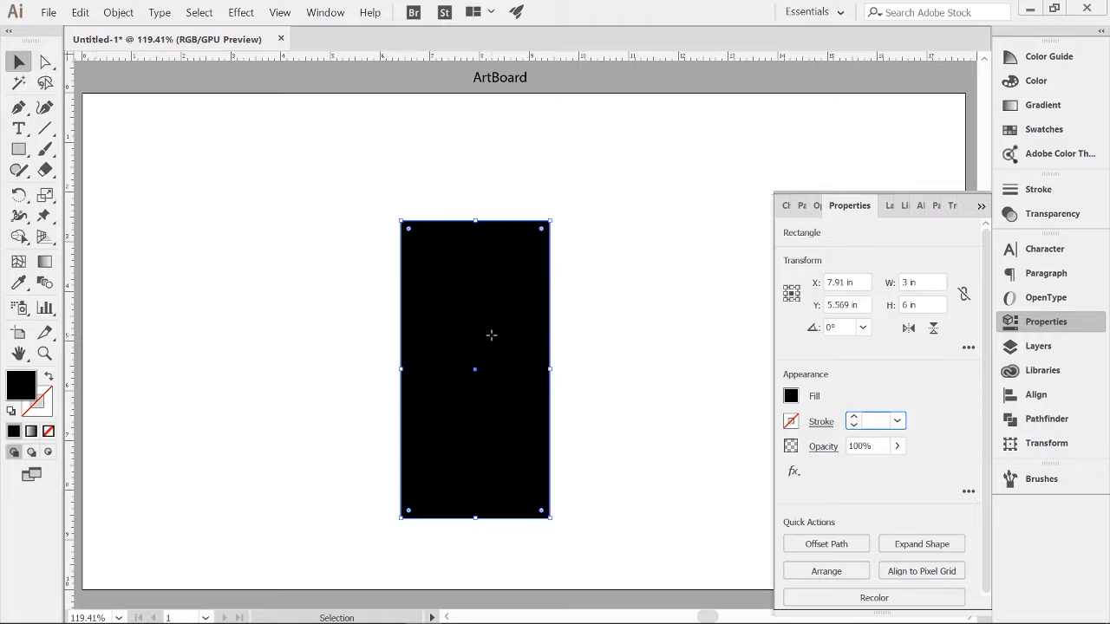
pyautogui.moveTo(491, 332); pyautogui.dragTo(521, 317)
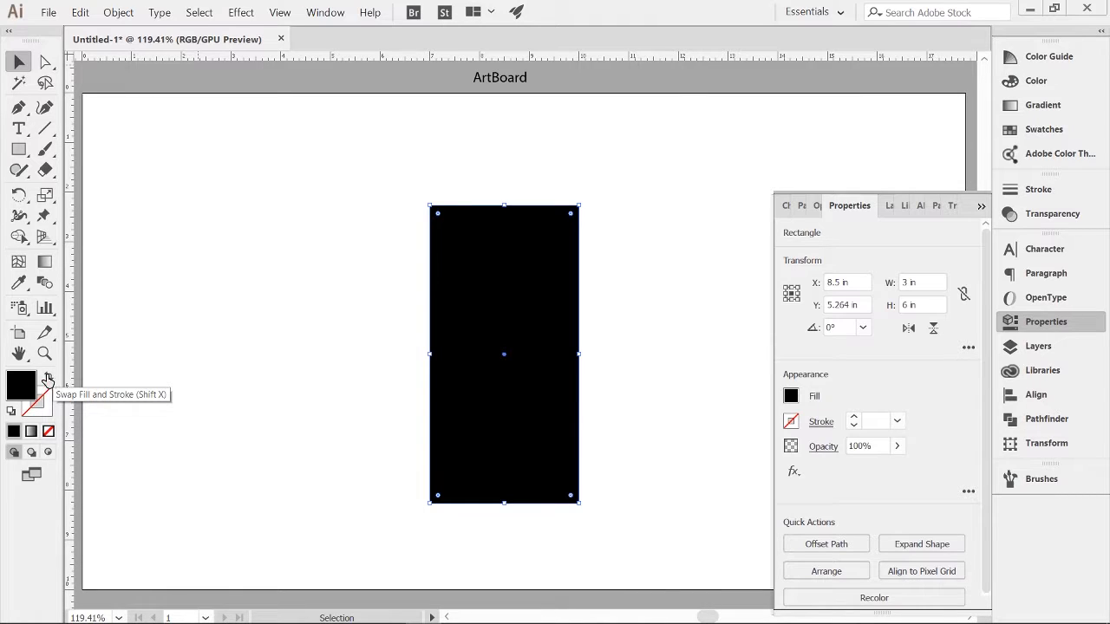
# Swap the rectangle's fill and stroke, and set the stroke weight to 2 pt
pyautogui.click(47, 380)
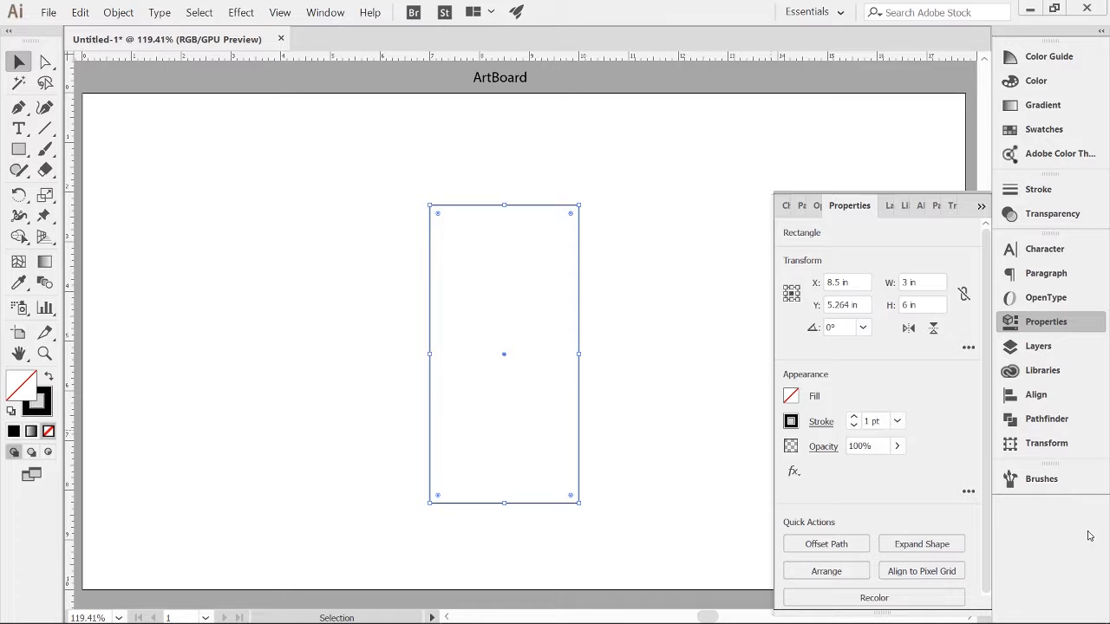
pyautogui.click(855, 418)
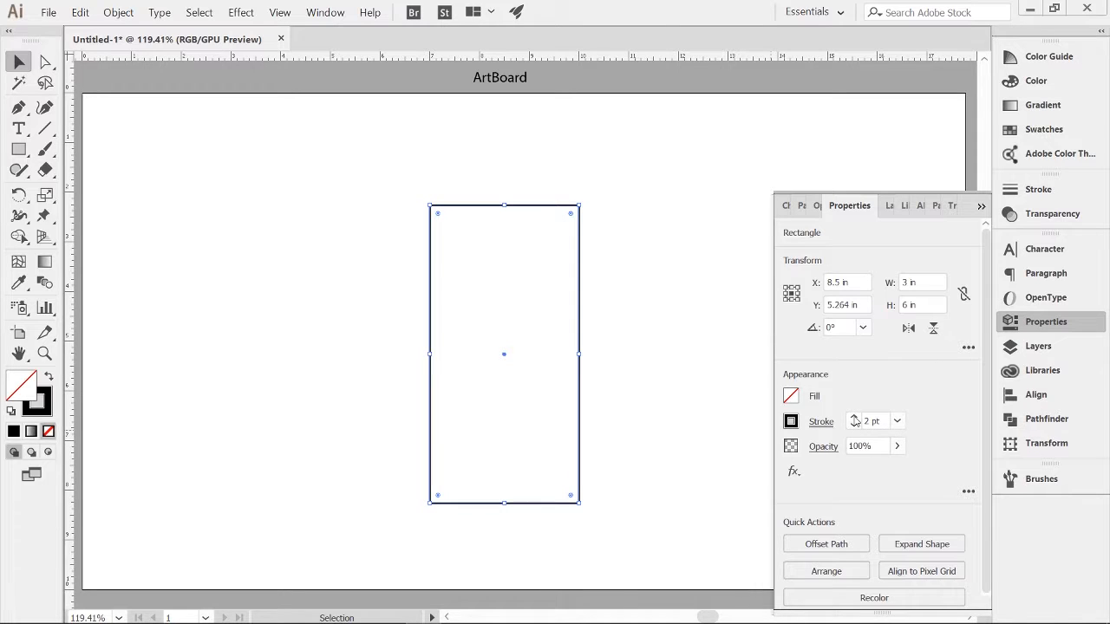
# Move the rectangle's two upper corner anchors outward to widen the top edge to about 5.56 in
pyautogui.click(45, 62)
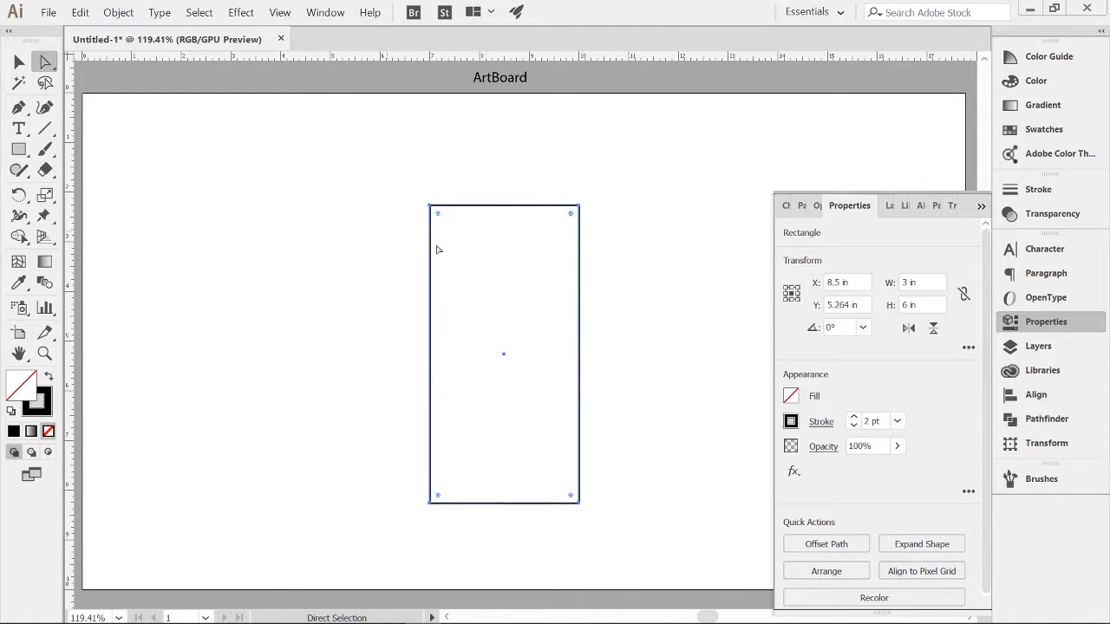
pyautogui.click(431, 208)
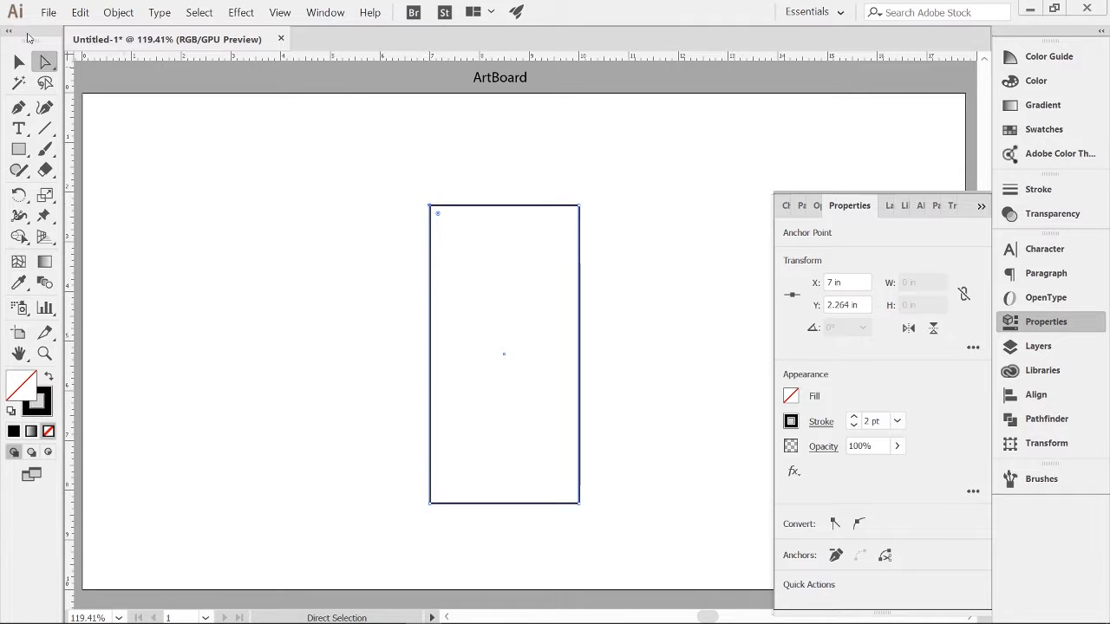
pyautogui.moveTo(431, 207); pyautogui.dragTo(368, 209)
pyautogui.moveTo(579, 208); pyautogui.dragTo(643, 208)
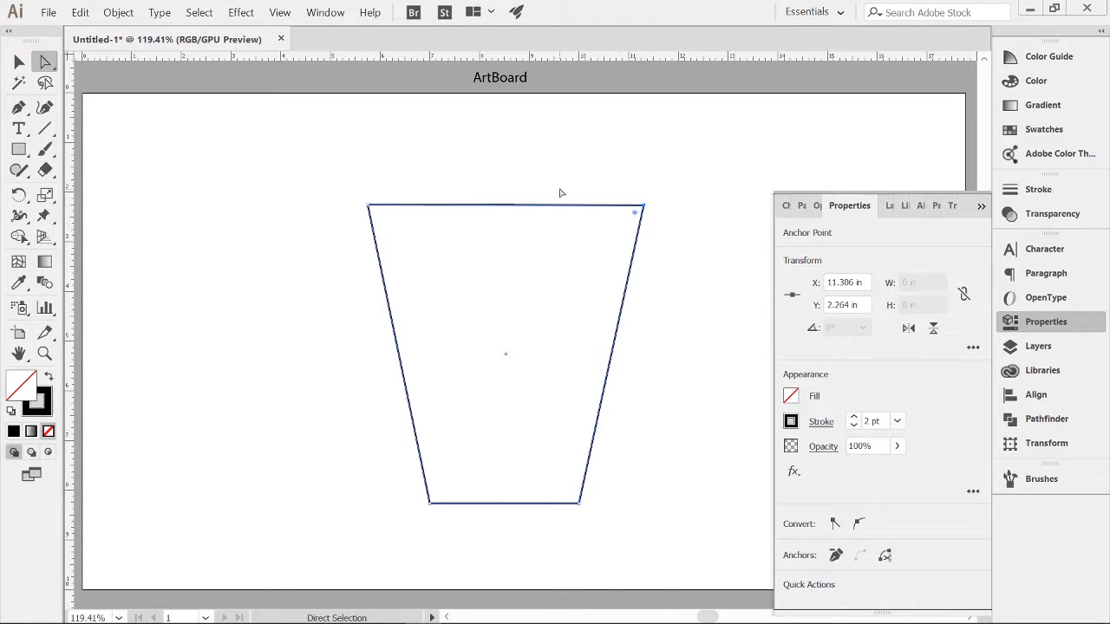
pyautogui.click(18, 61)
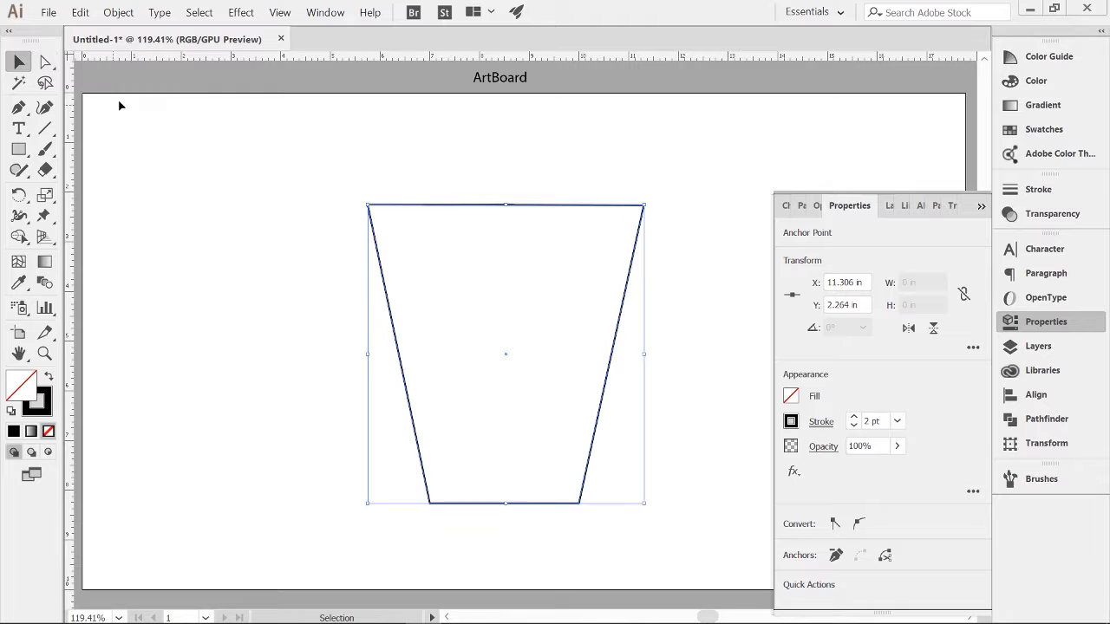
pyautogui.click(535, 182)
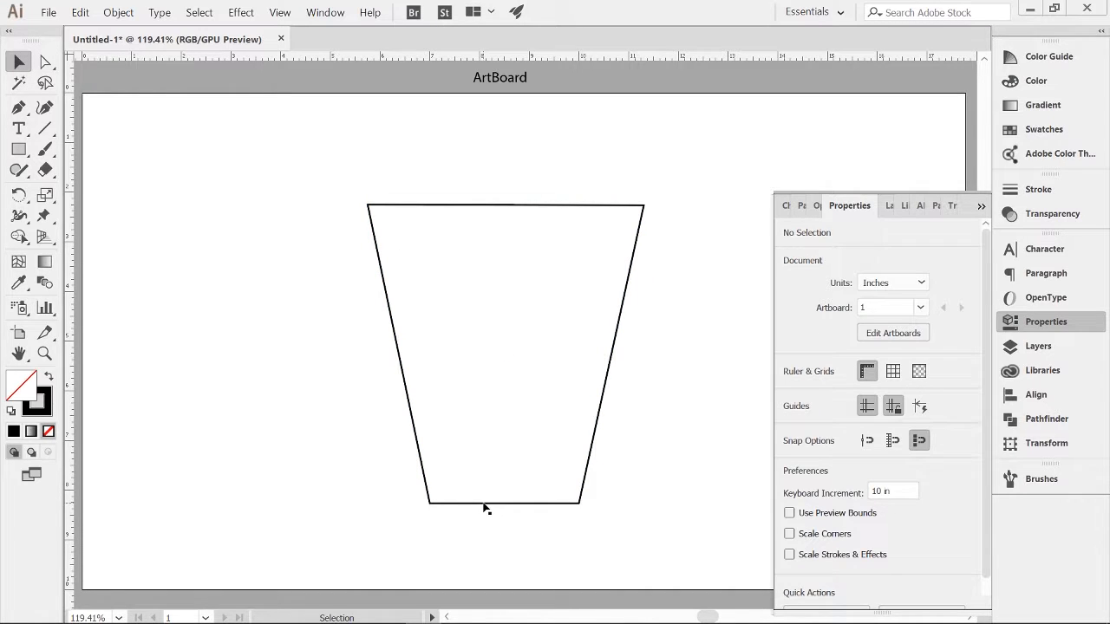
pyautogui.click(486, 509)
pyautogui.click(496, 168)
# Curve the cup outline's bottom edge downward by pulling direction handles out of its two lower corner anchors with the Pen tool
pyautogui.click(45, 61)
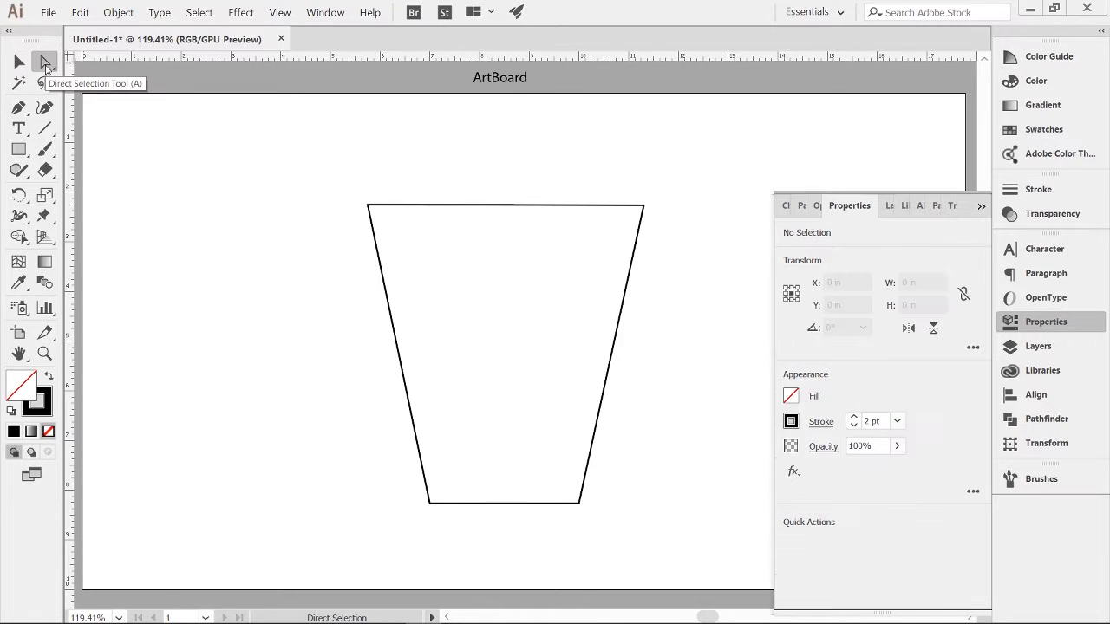
pyautogui.click(430, 503)
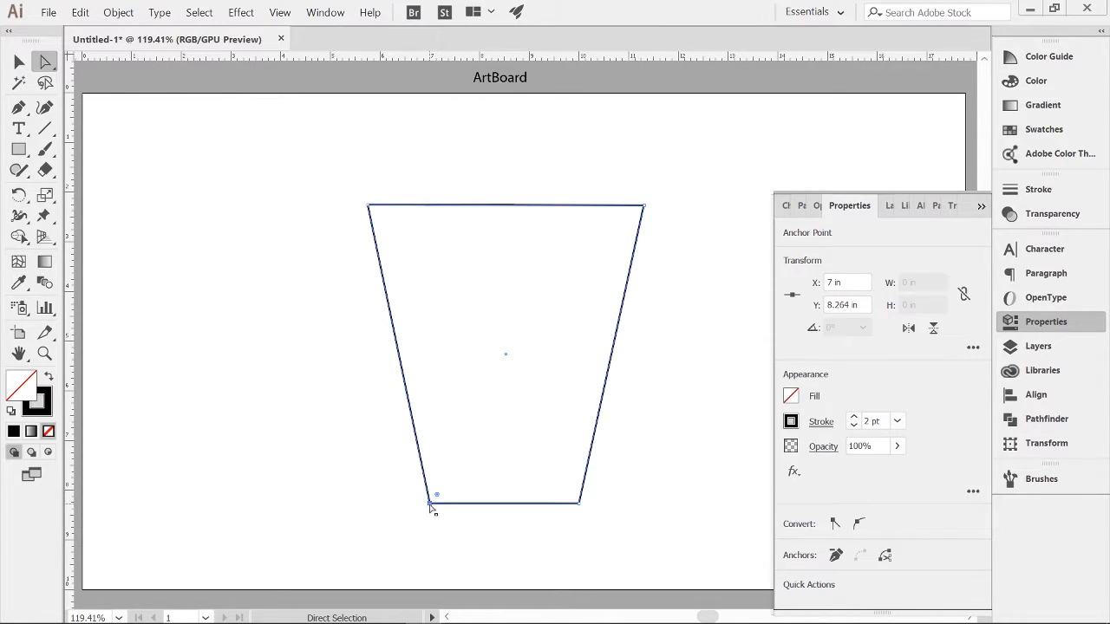
pyautogui.click(20, 110)
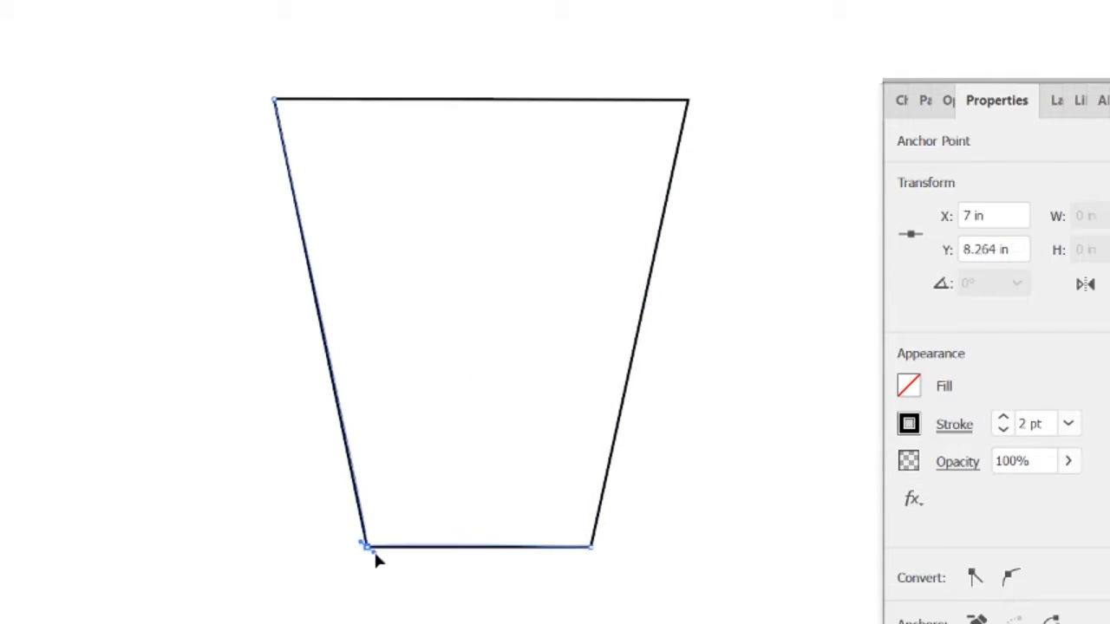
pyautogui.moveTo(367, 599); pyautogui.dragTo(356, 577)
pyautogui.moveTo(356, 525); pyautogui.dragTo(359, 519)
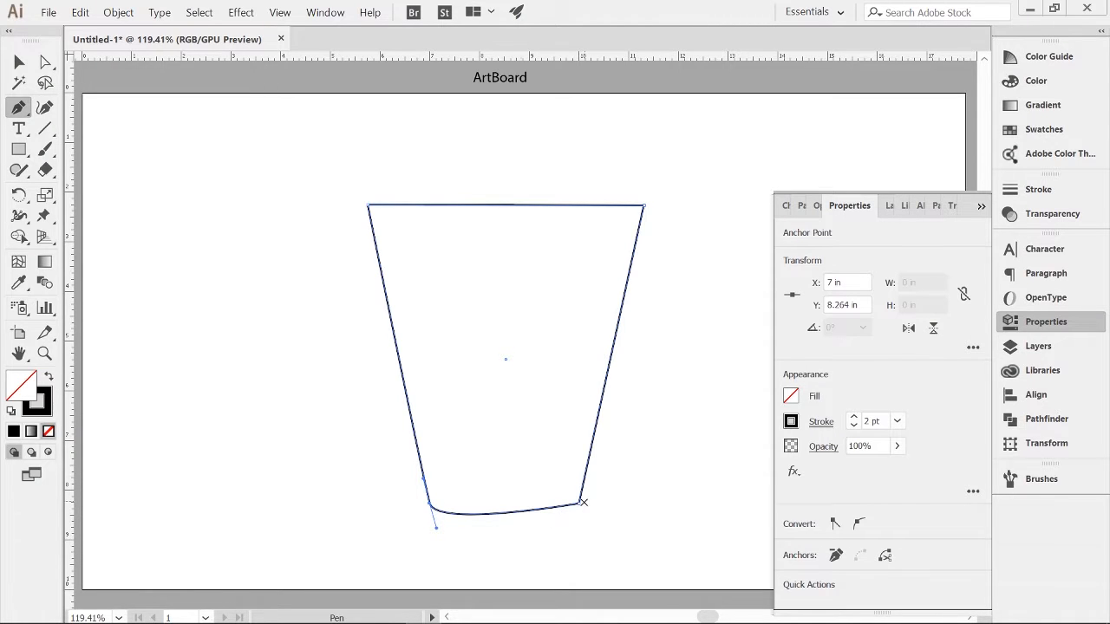
pyautogui.moveTo(580, 503); pyautogui.dragTo(571, 525)
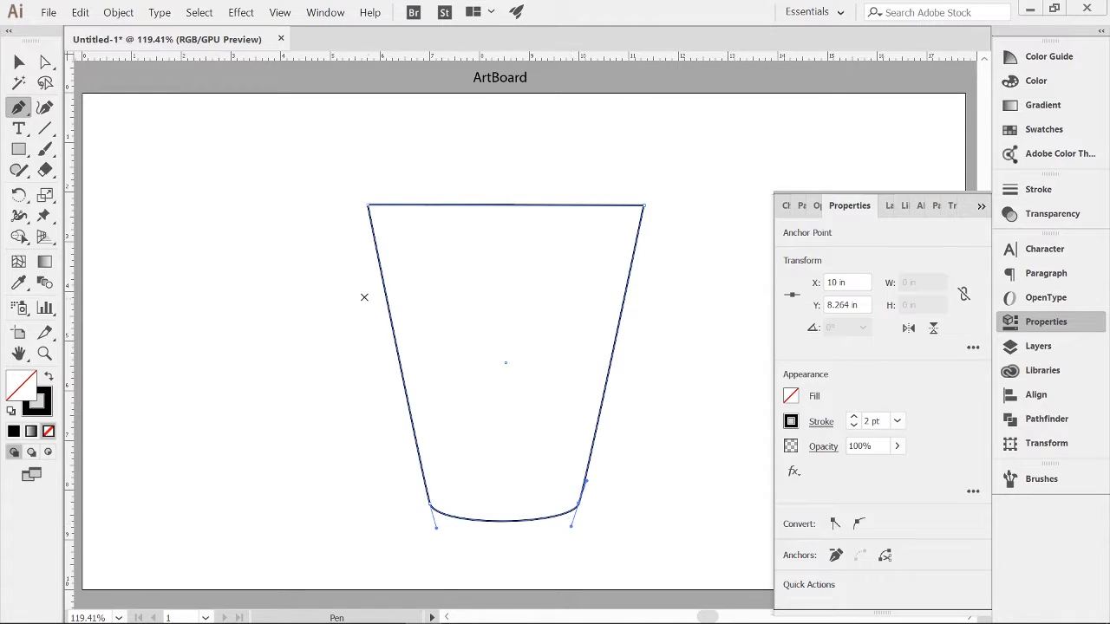
pyautogui.click(45, 63)
pyautogui.click(19, 64)
pyautogui.click(724, 477)
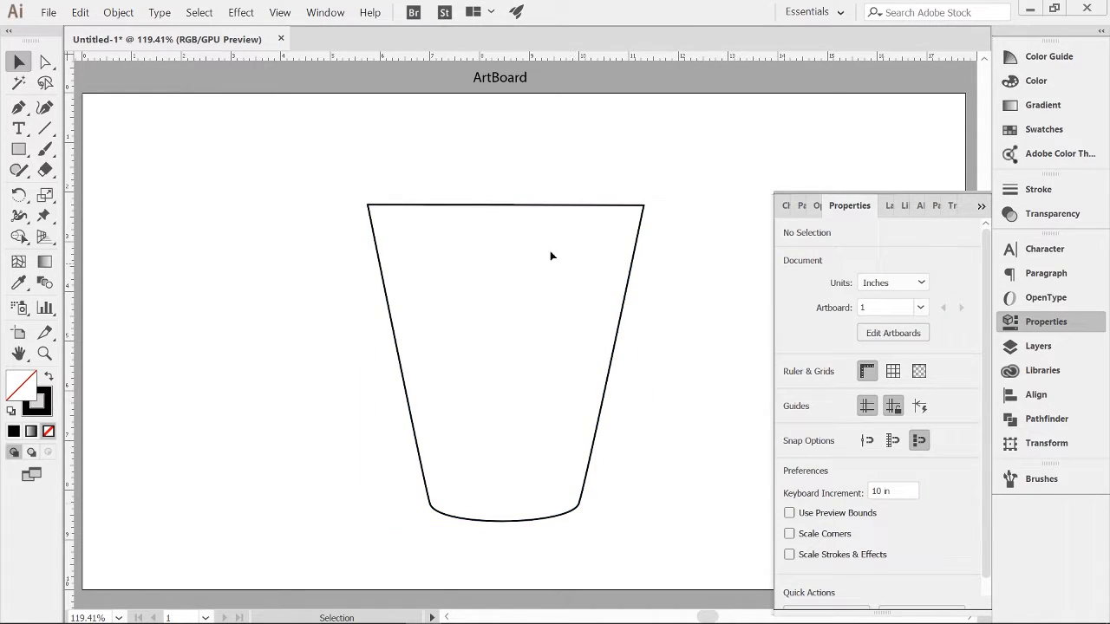
pyautogui.press('a')
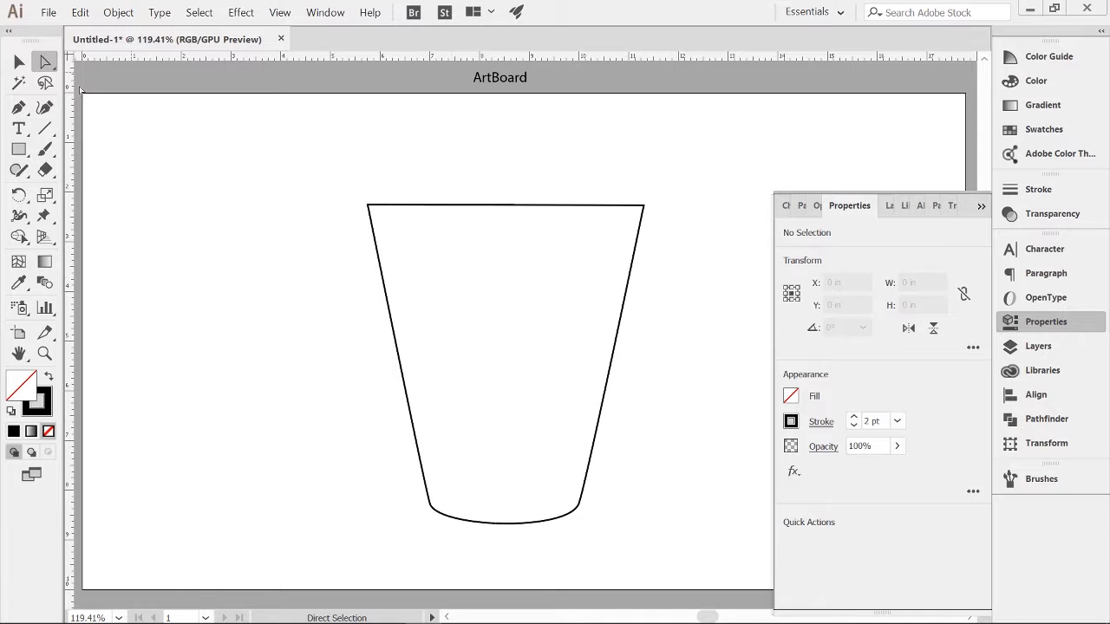
pyautogui.click(19, 63)
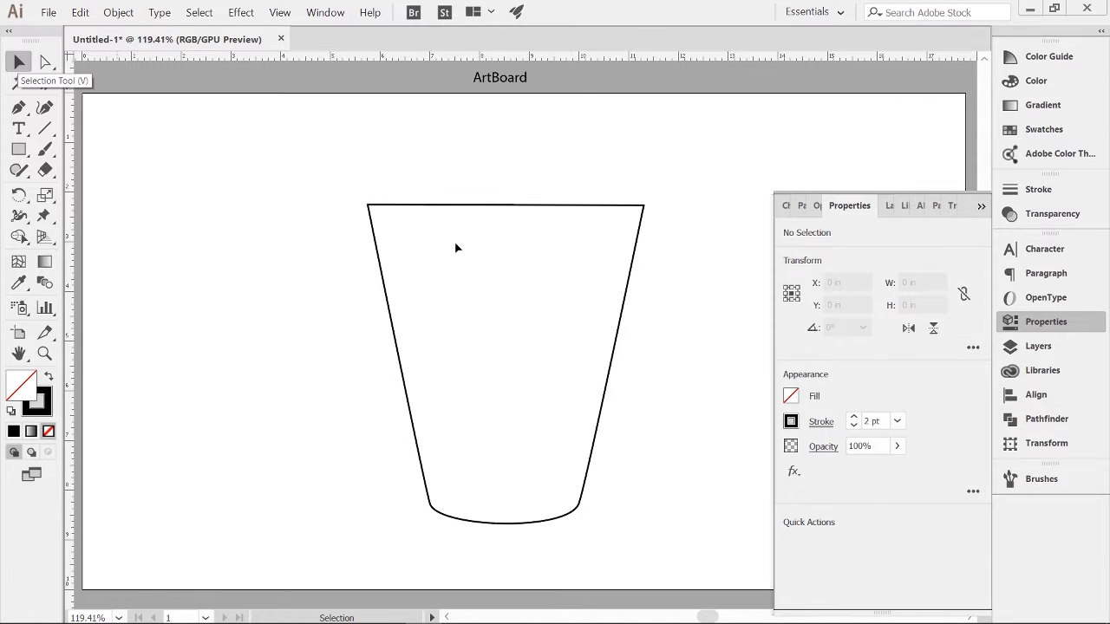
# Duplicate the cup outline in place and squash the copy vertically into a band across the middle of the cup
pyautogui.click(487, 208)
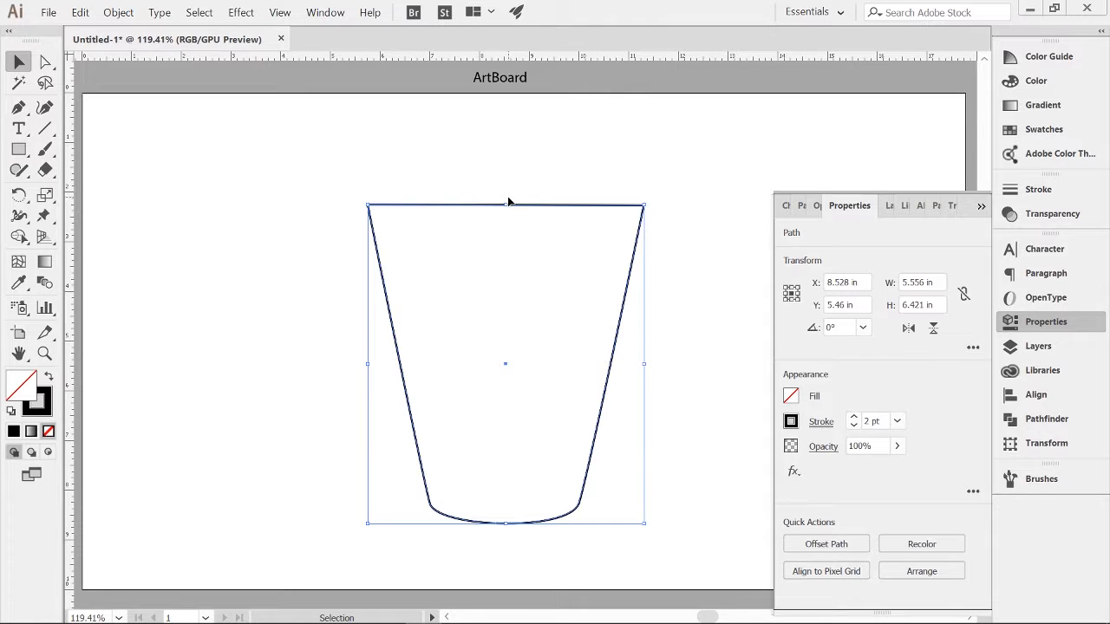
pyautogui.moveTo(507, 204); pyautogui.dragTo(511, 280)
pyautogui.moveTo(507, 524); pyautogui.dragTo(505, 396)
pyautogui.click(499, 292)
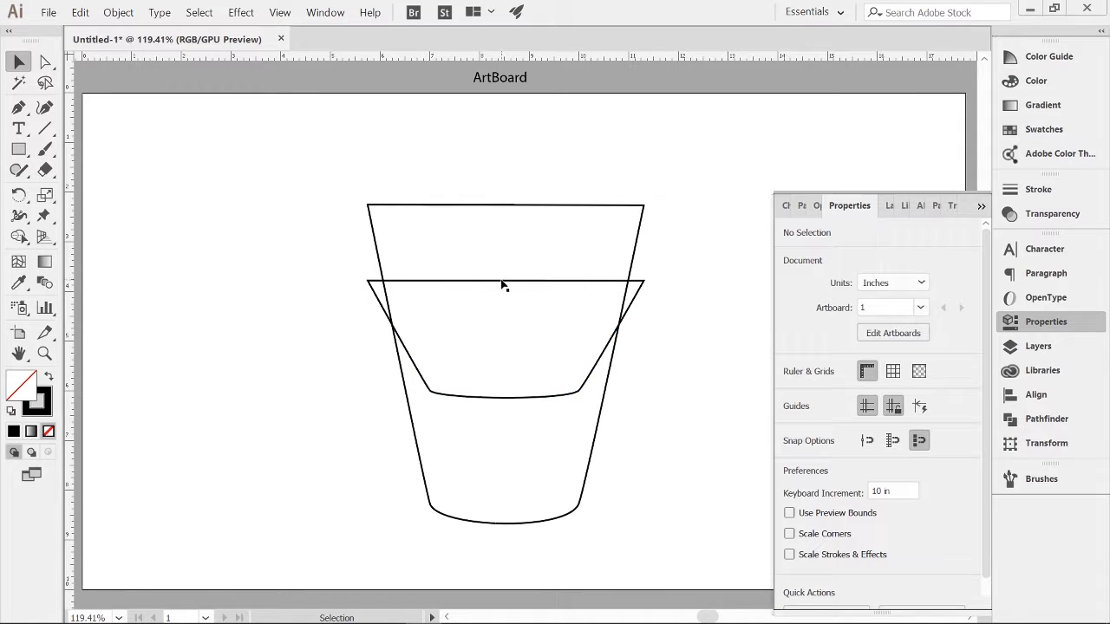
# Move the band's two lower corner anchors outward so they slightly overlap the cup's slanted sides
pyautogui.press('a')
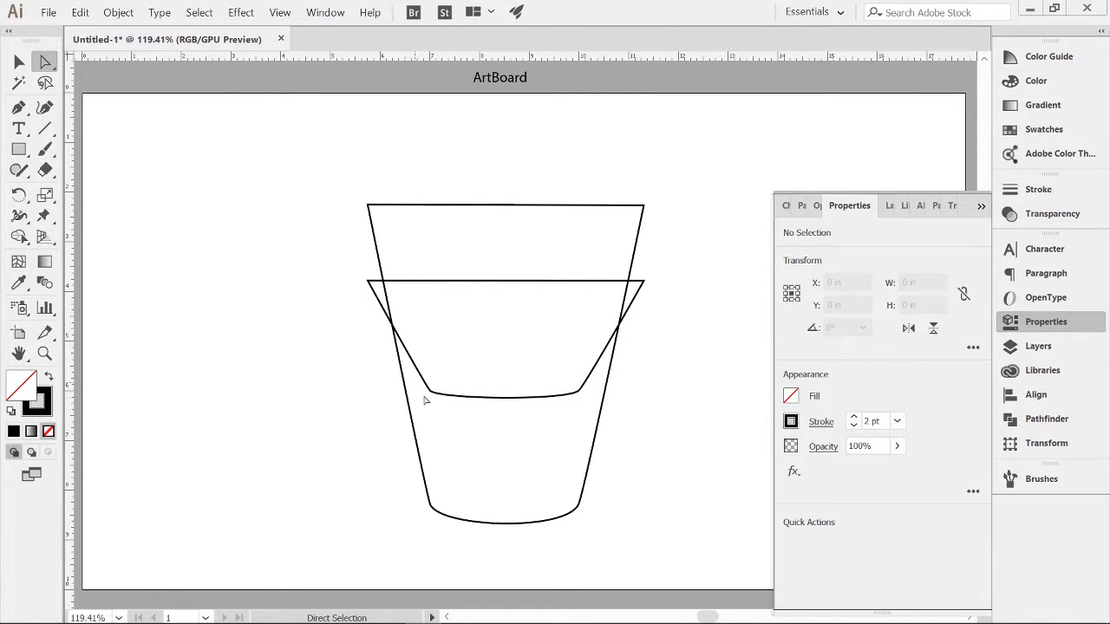
pyautogui.moveTo(431, 396); pyautogui.dragTo(402, 398)
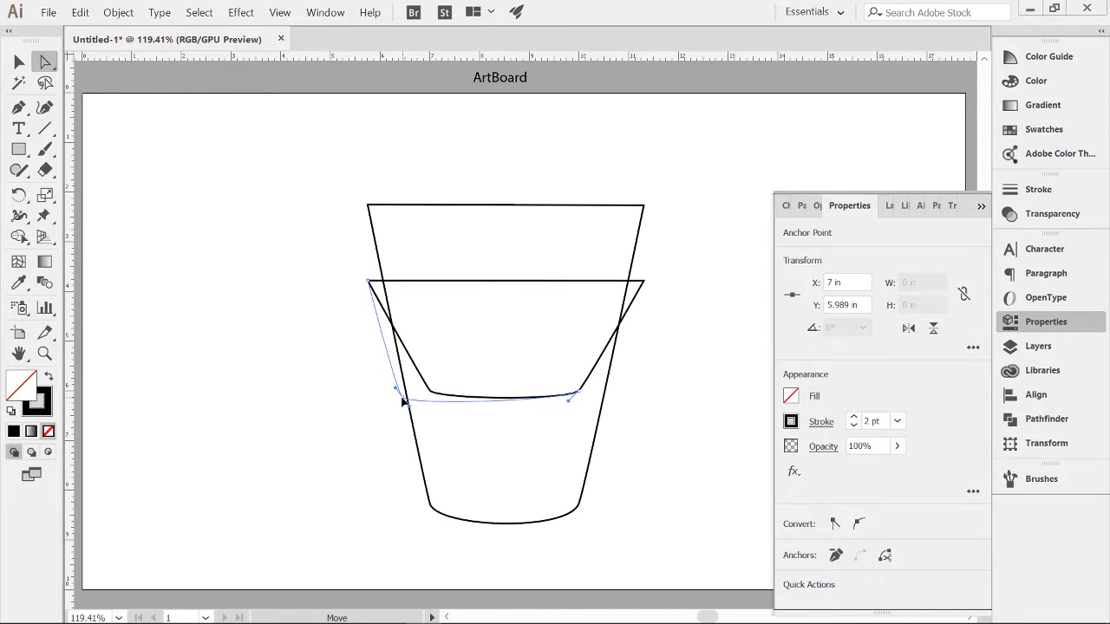
pyautogui.moveTo(580, 396); pyautogui.dragTo(608, 399)
# Fill the band across the cup's middle with a dark brown swatch
pyautogui.press('v')
pyautogui.click(1044, 129)
pyautogui.click(905, 129)
# Move the brown band's two upper corner anchors slightly inward so its sides follow the cup's taper
pyautogui.press('a')
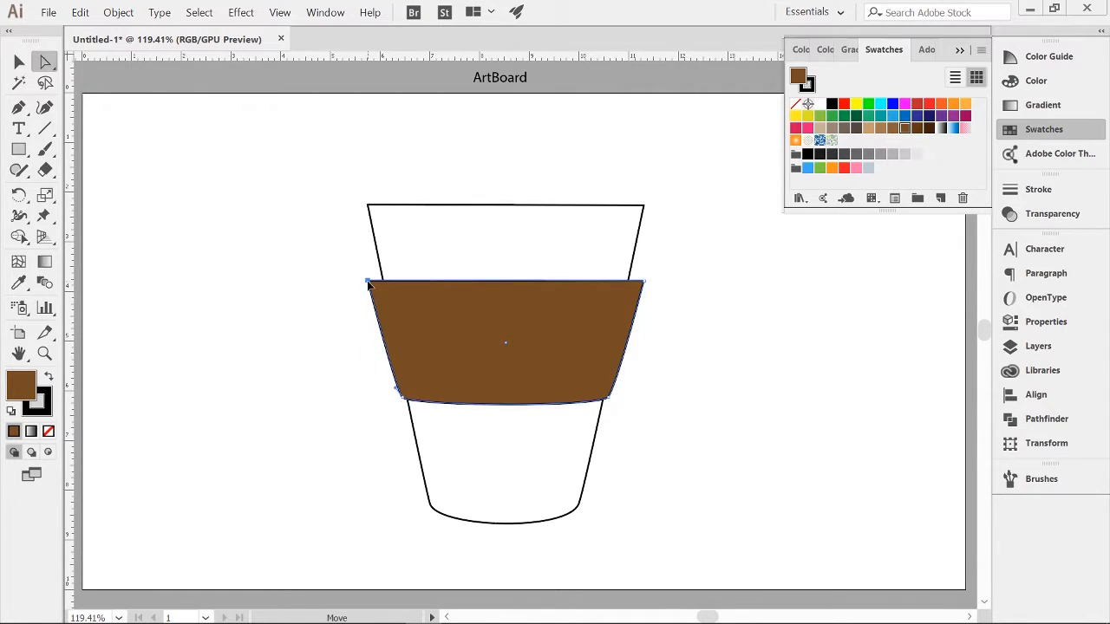
pyautogui.moveTo(367, 285); pyautogui.dragTo(375, 283)
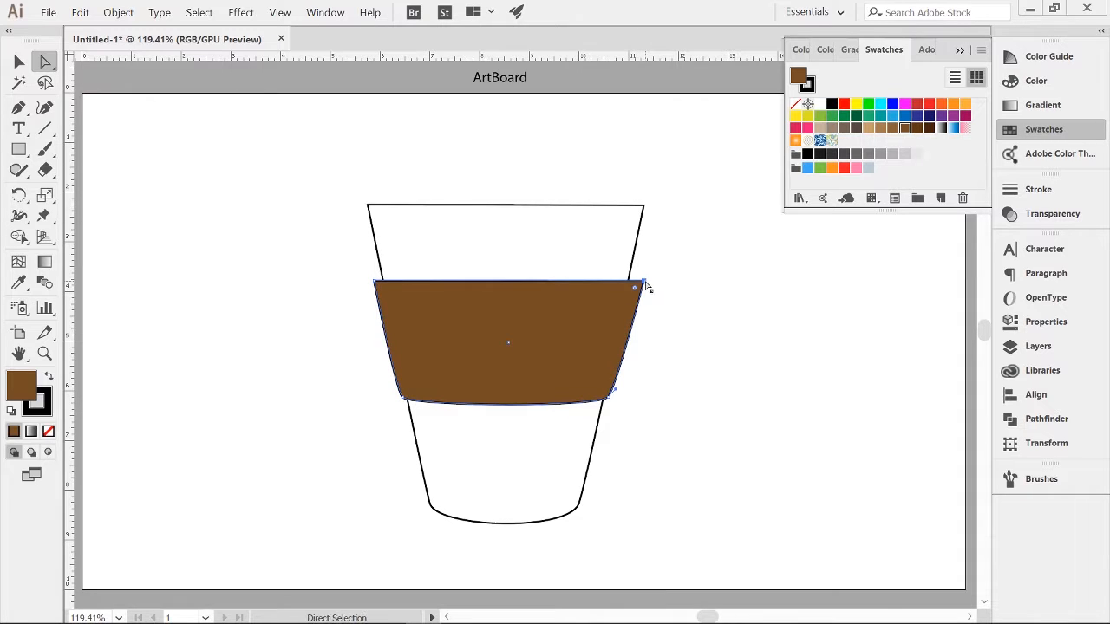
pyautogui.moveTo(645, 282); pyautogui.dragTo(637, 282)
pyautogui.click(18, 62)
pyautogui.click(272, 267)
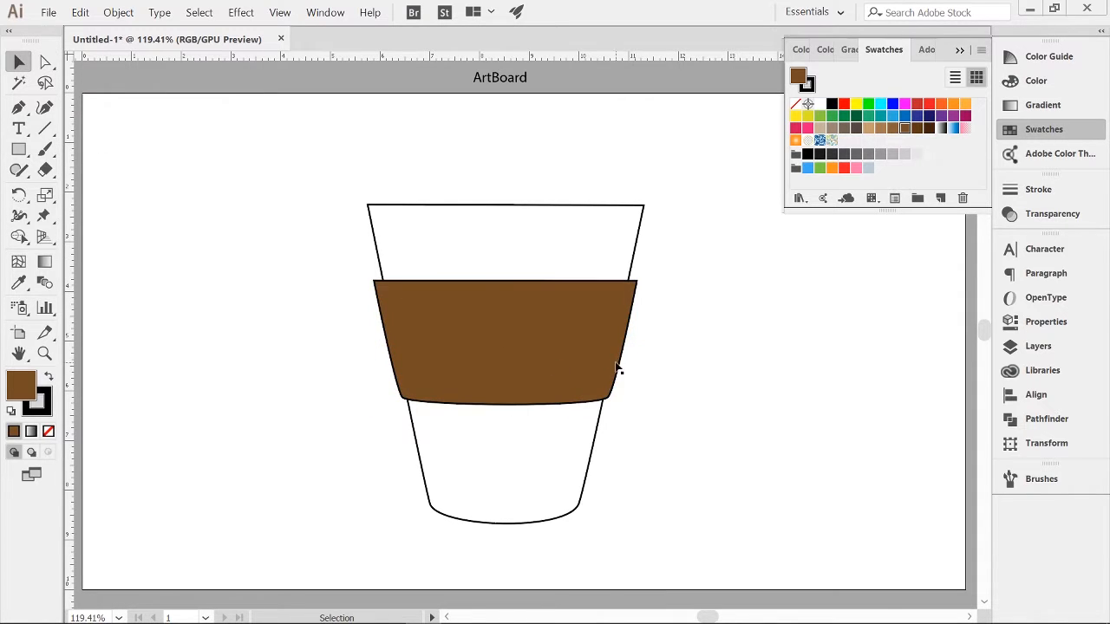
# Draw a thin rectangle slightly wider than the cup across its top edge and fill it white as the lid
pyautogui.press('m')
pyautogui.press('/')
pyautogui.moveTo(361, 194); pyautogui.dragTo(655, 219)
pyautogui.press('v')
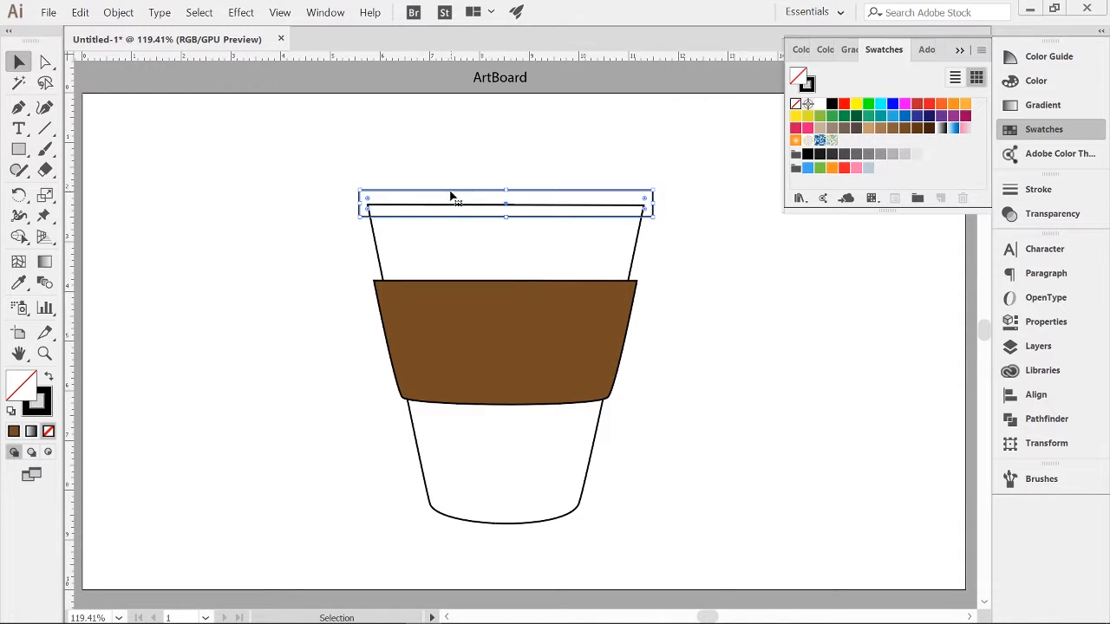
pyautogui.click(820, 104)
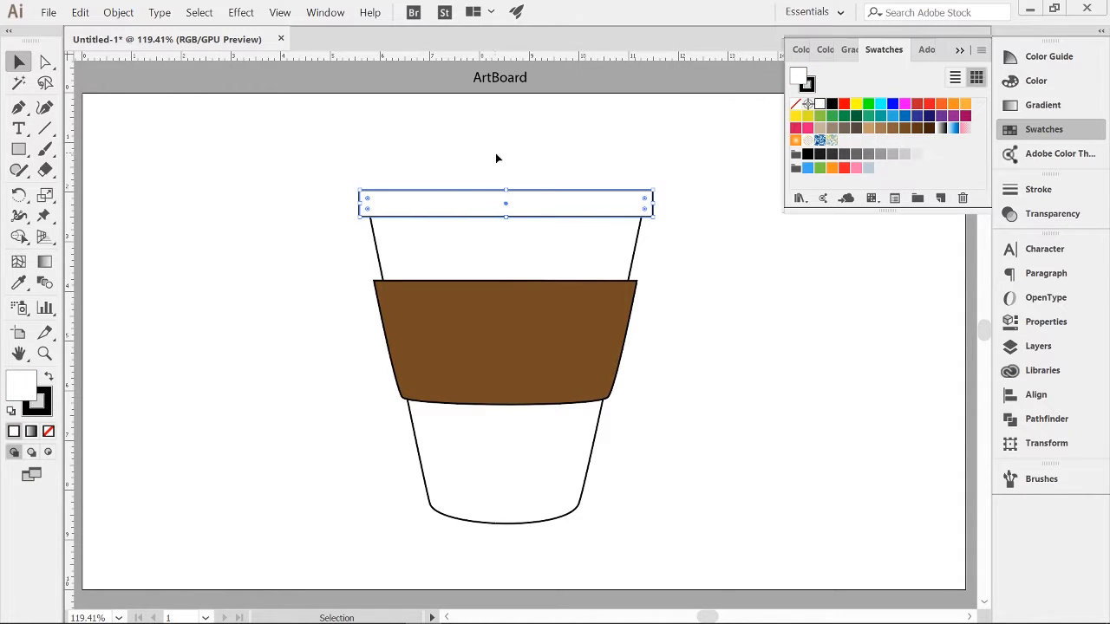
pyautogui.click(495, 158)
# Move the lid rectangle's two upper corner anchors inward to taper the lid into a trapezoid
pyautogui.click(46, 62)
pyautogui.click(362, 196)
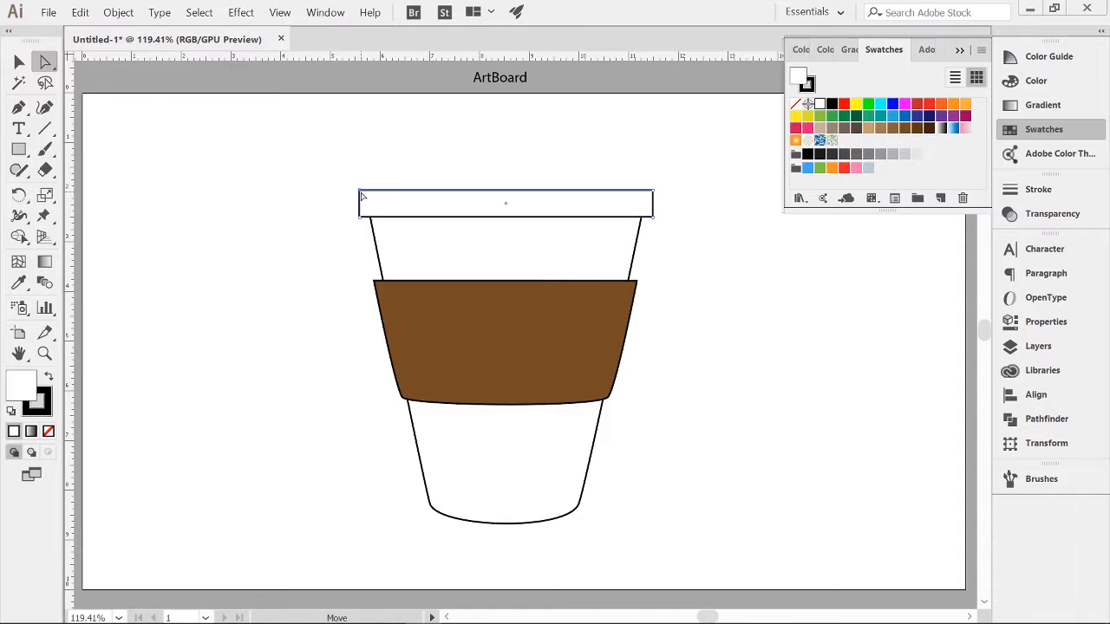
pyautogui.moveTo(362, 196); pyautogui.dragTo(370, 192)
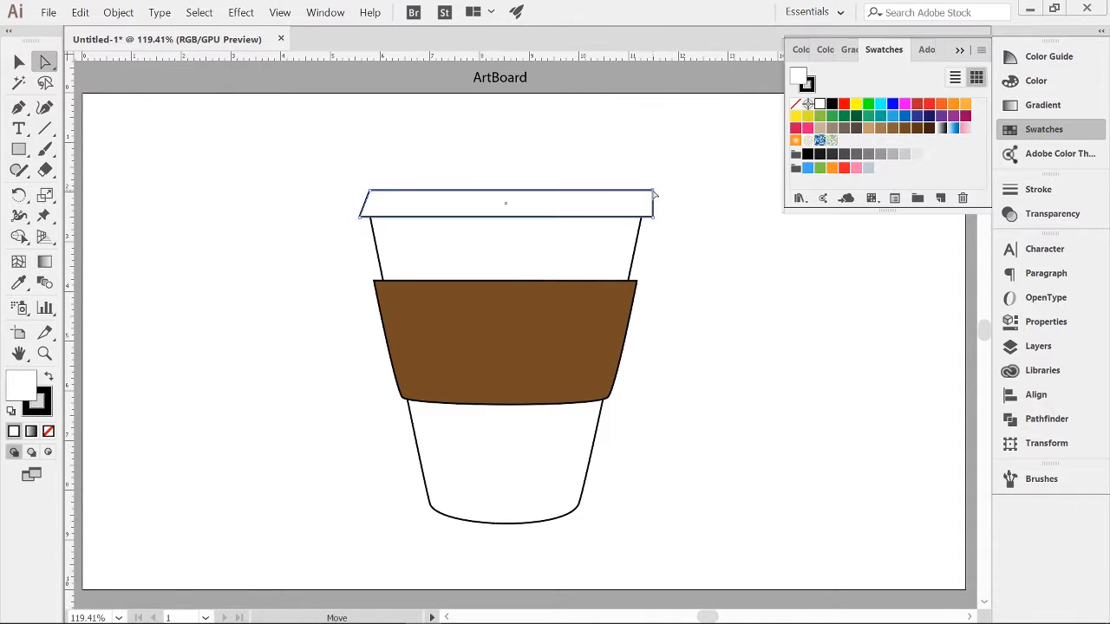
pyautogui.moveTo(655, 196); pyautogui.dragTo(642, 191)
pyautogui.click(19, 61)
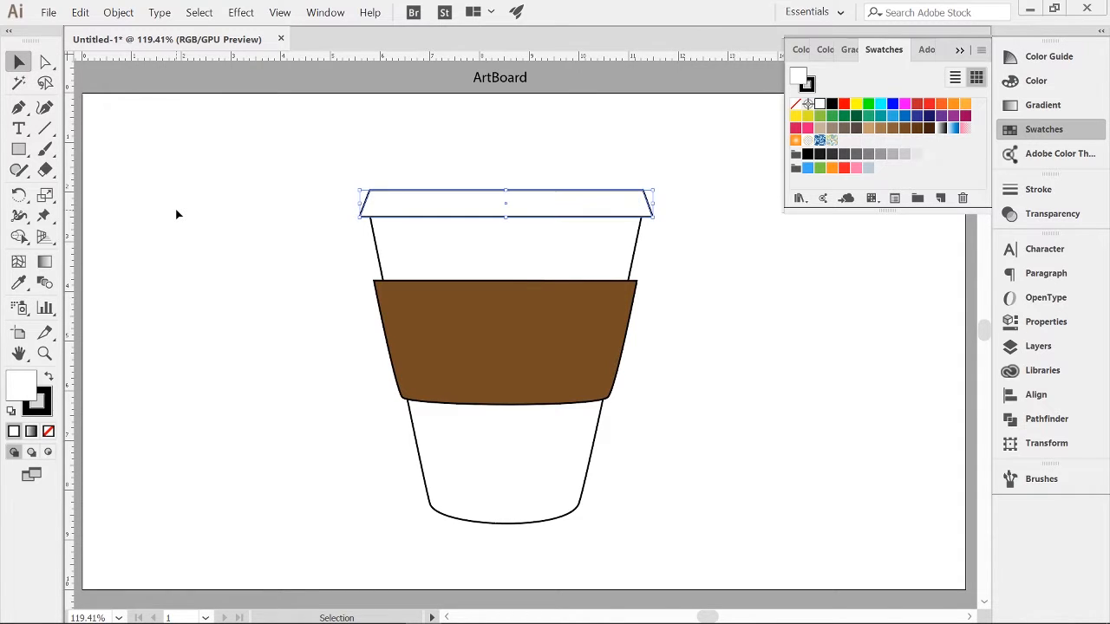
pyautogui.click(177, 214)
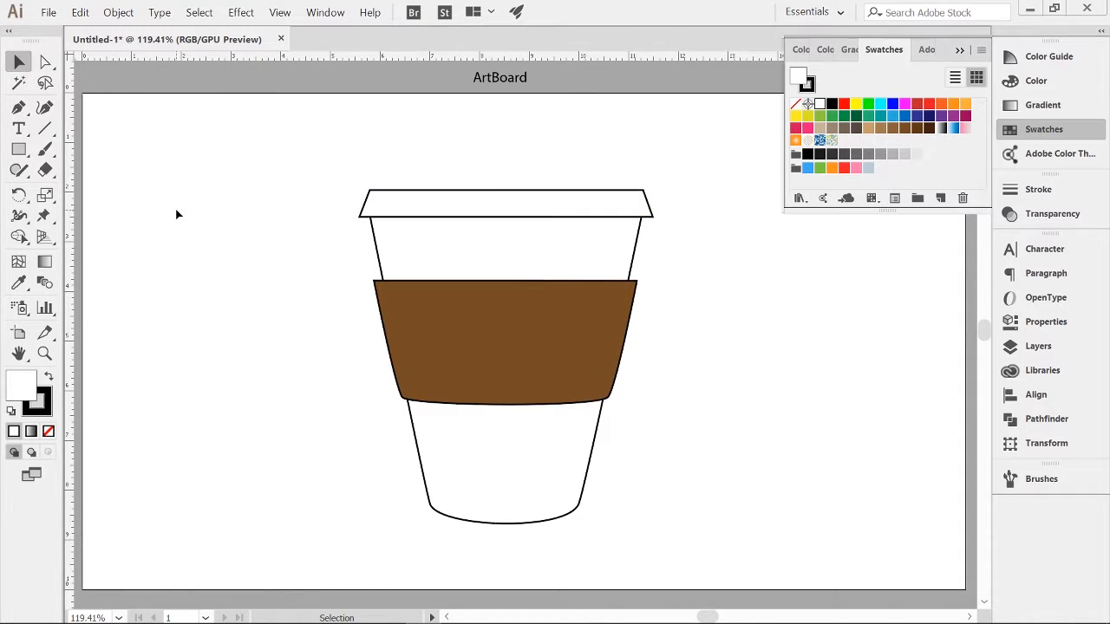
# Draw a second thin rectangle about 5.25 in wide and 0.19 in high resting on the lid's upper edge
pyautogui.click(19, 148)
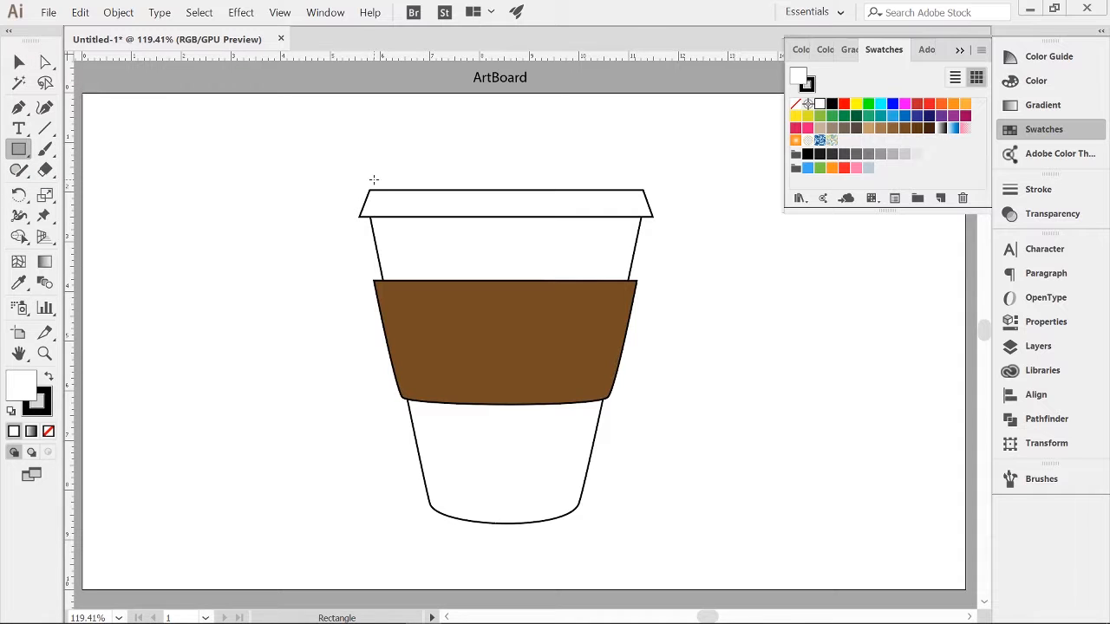
pyautogui.moveTo(373, 181); pyautogui.dragTo(636, 190)
pyautogui.press('v')
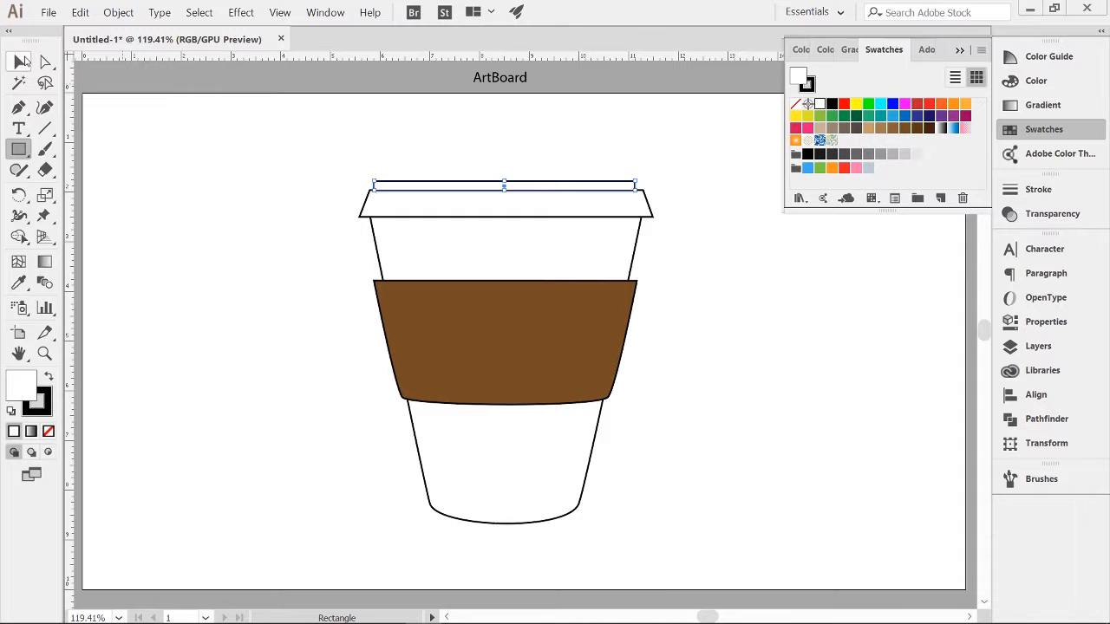
pyautogui.click(503, 151)
# Stretch the right end of the thin top rectangle outward toward the lid's upper right corner
pyautogui.press('z')
pyautogui.click(488, 287)
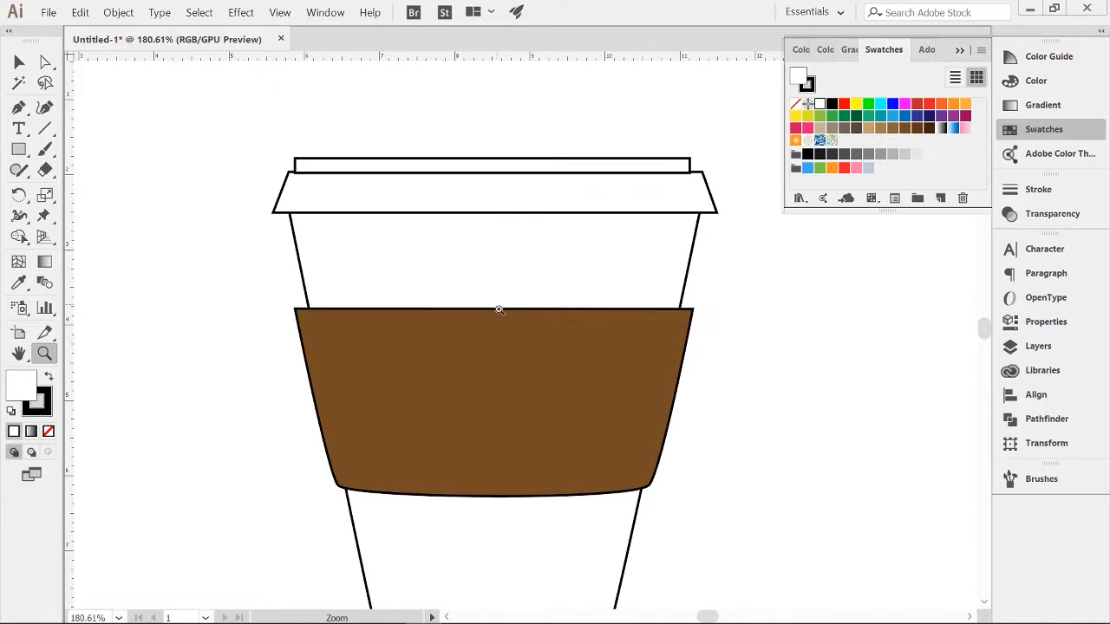
pyautogui.scroll(1, 562, 295)
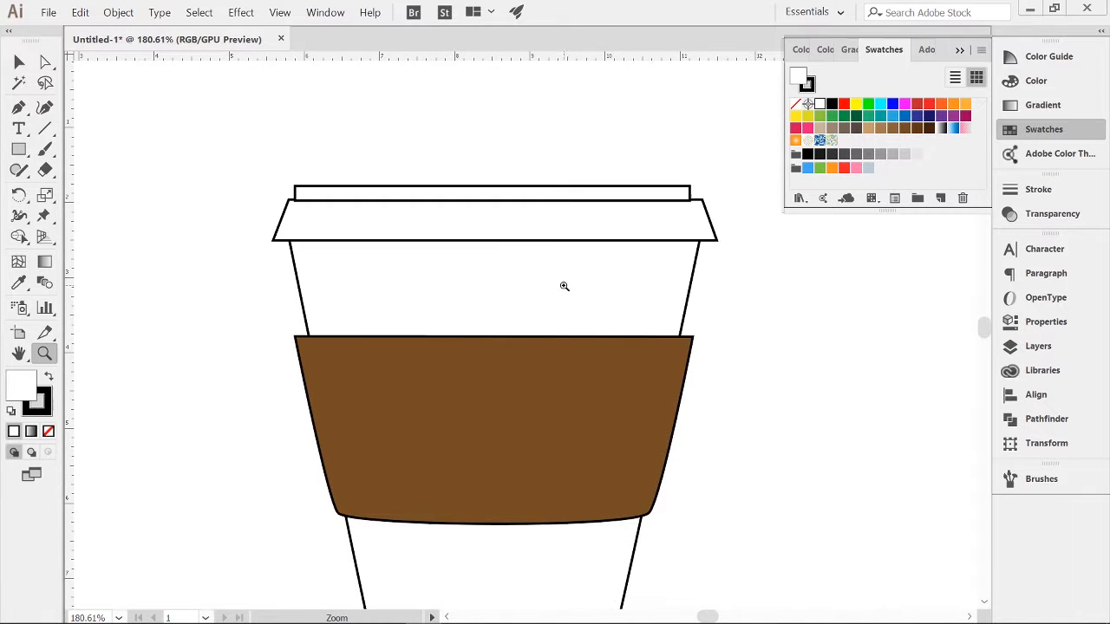
pyautogui.press('v')
pyautogui.click(447, 192)
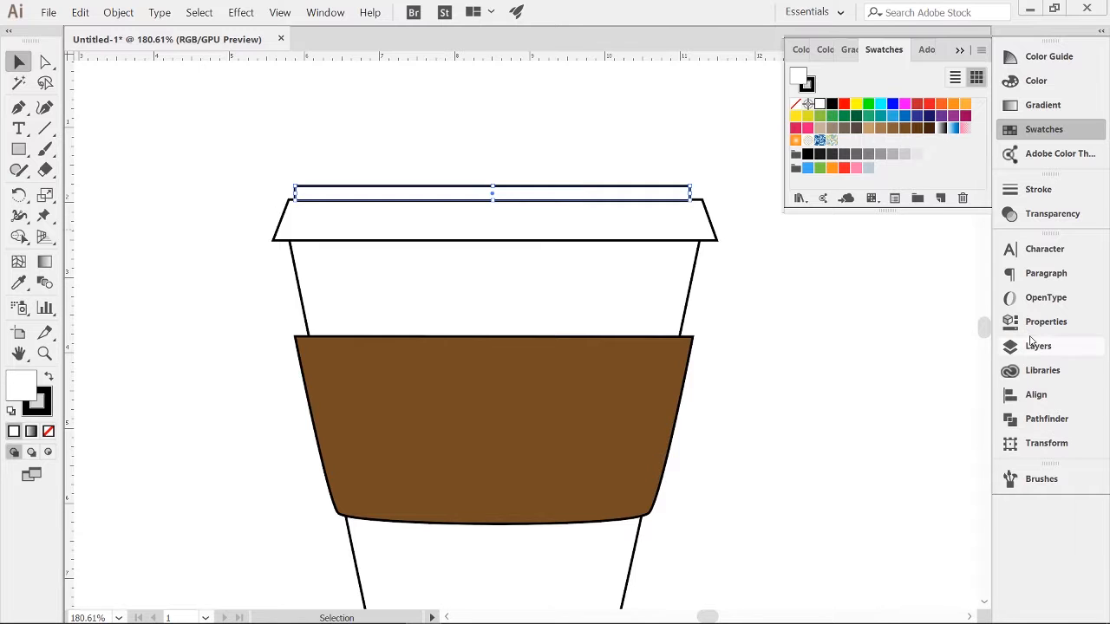
pyautogui.click(1046, 322)
pyautogui.moveTo(690, 193); pyautogui.dragTo(699, 193)
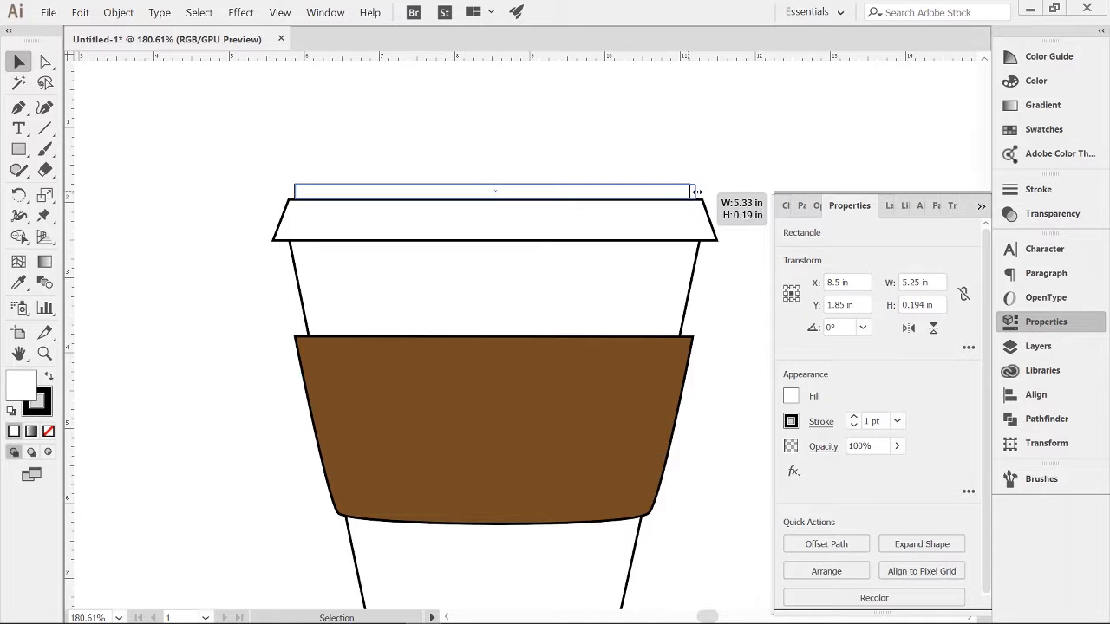
pyautogui.click(683, 166)
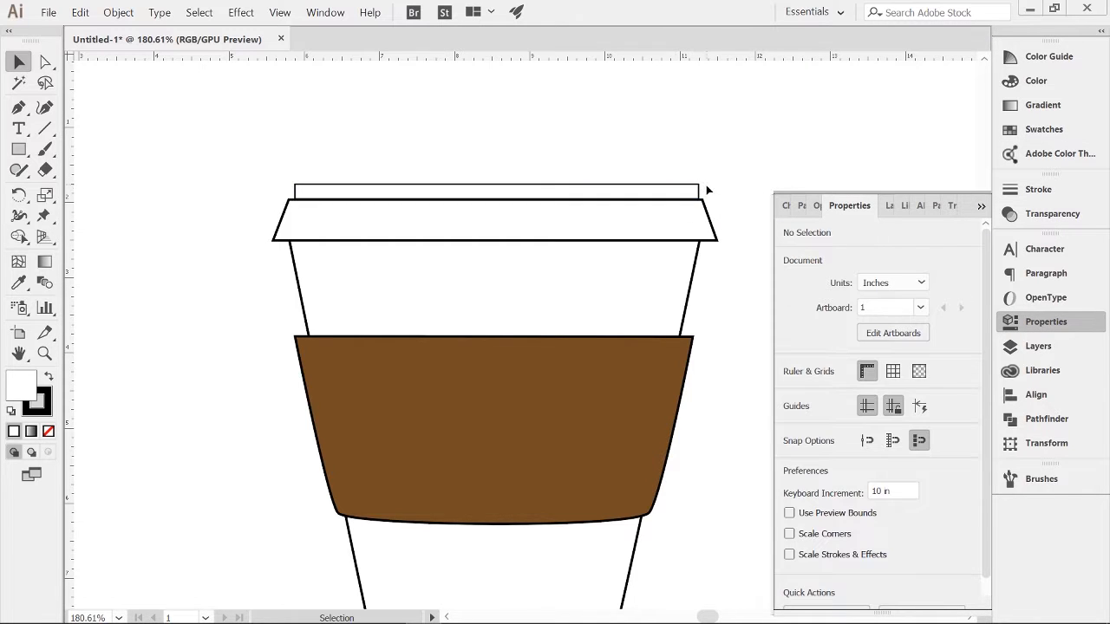
pyautogui.click(698, 190)
pyautogui.click(719, 190)
# Extend the top rectangle's left end to the lid's corner and nudge its right end out, making it 5.5 in wide
pyautogui.click(295, 191)
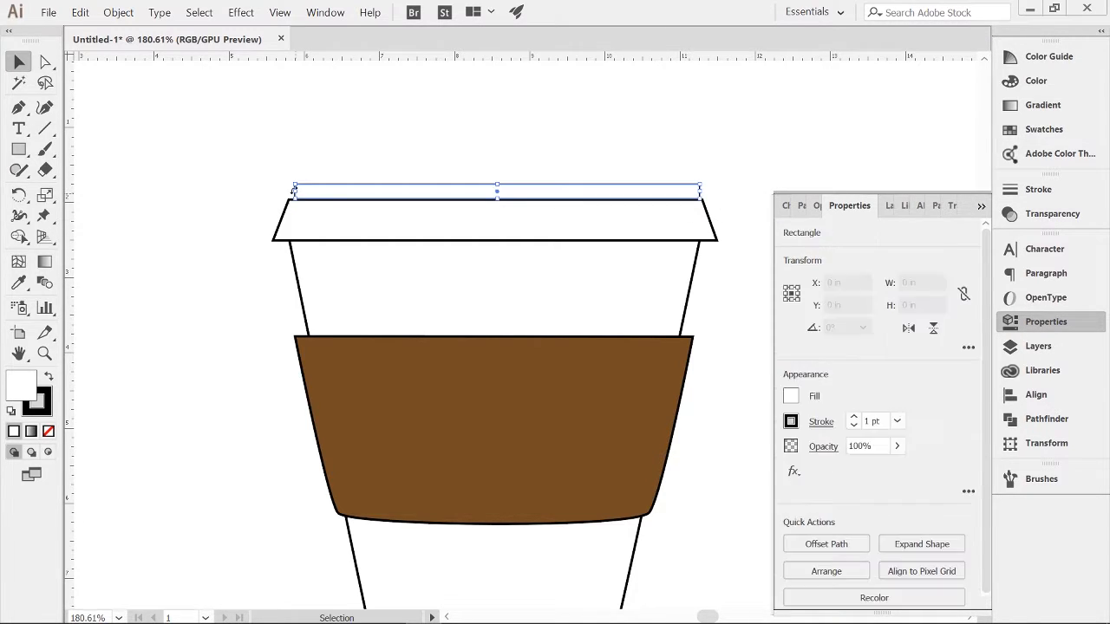
pyautogui.moveTo(296, 191); pyautogui.dragTo(288, 192)
pyautogui.click(320, 212)
pyautogui.click(292, 191)
pyautogui.moveTo(700, 192); pyautogui.dragTo(702, 192)
pyautogui.hotkey('ctrl', 'shift', 'a')
# Round the two upper corners of the thin top rectangle with their live corner widgets
pyautogui.press('a')
pyautogui.click(336, 190)
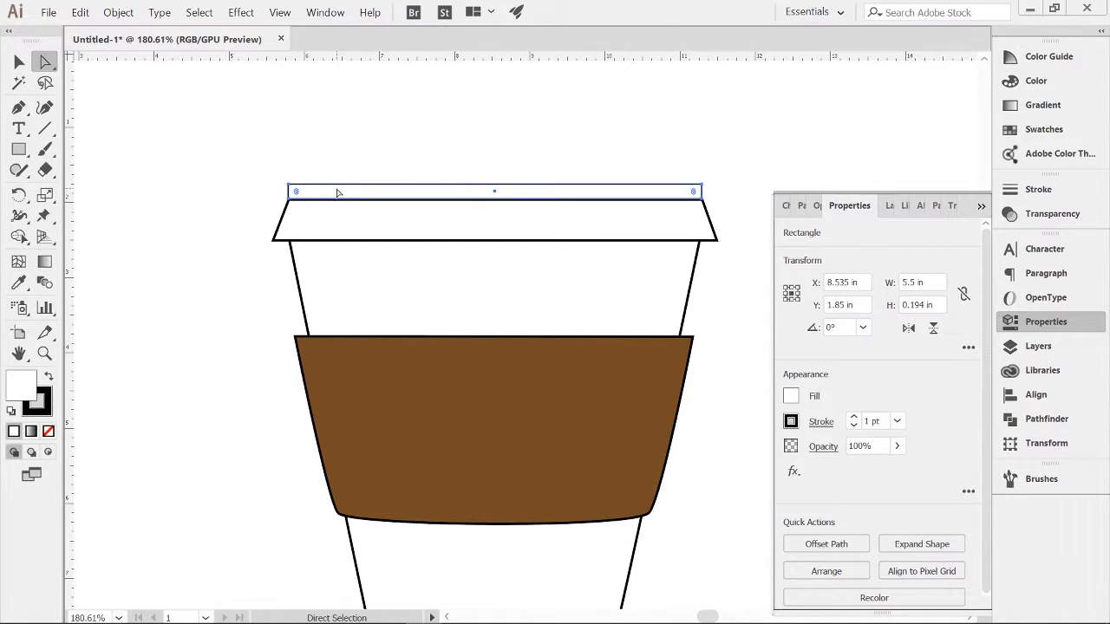
pyautogui.press('z')
pyautogui.moveTo(297, 194); pyautogui.dragTo(455, 69)
pyautogui.press('a')
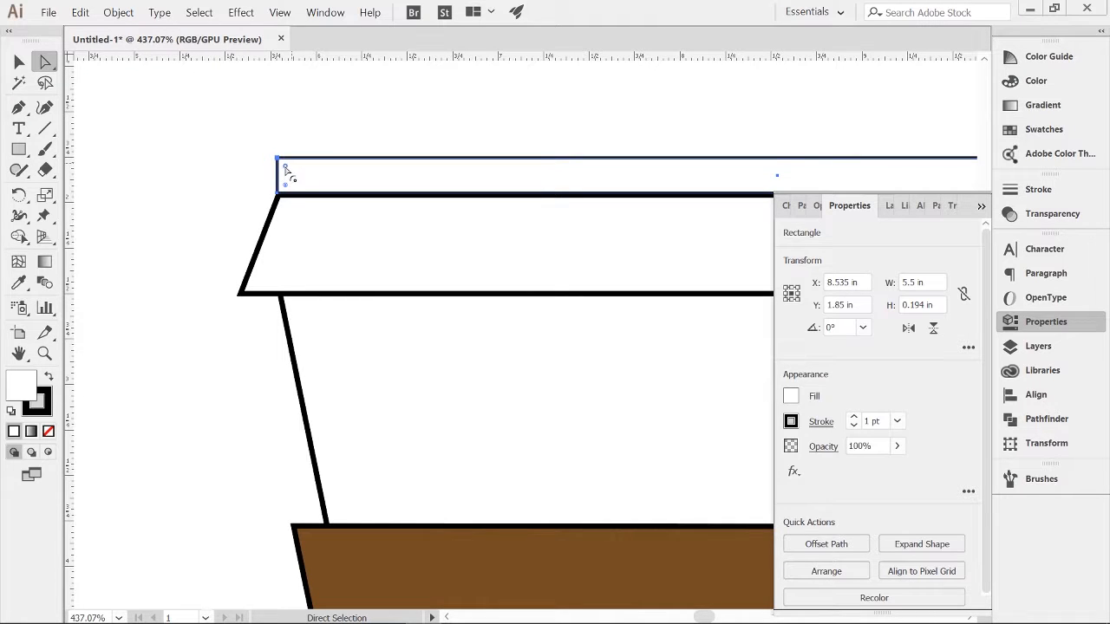
pyautogui.moveTo(287, 170); pyautogui.dragTo(290, 171)
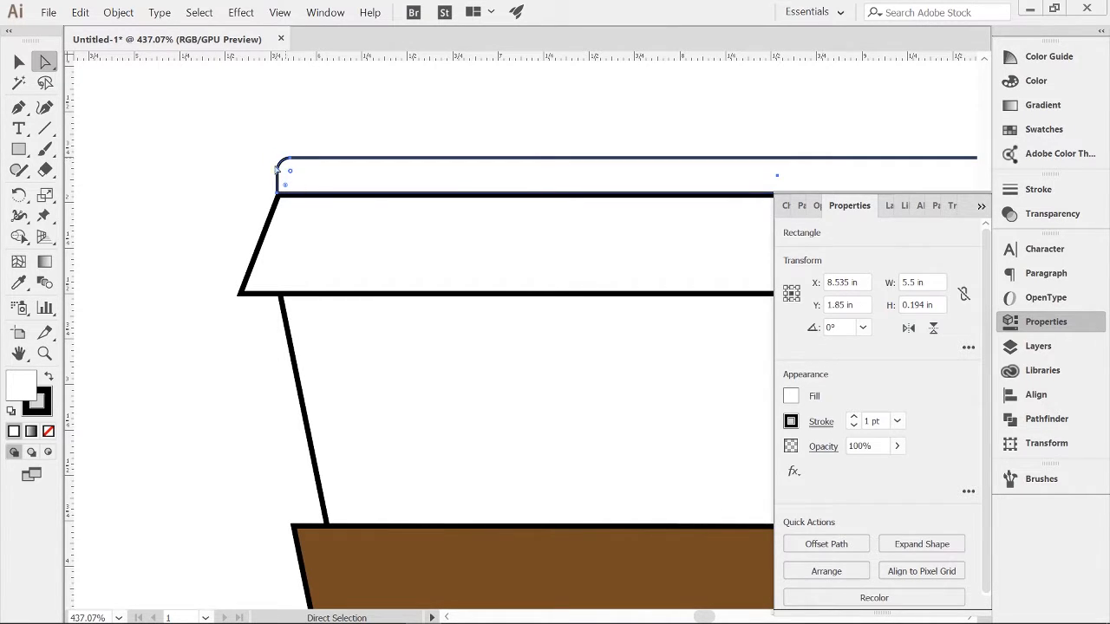
pyautogui.hscroll(10, 451, 180)
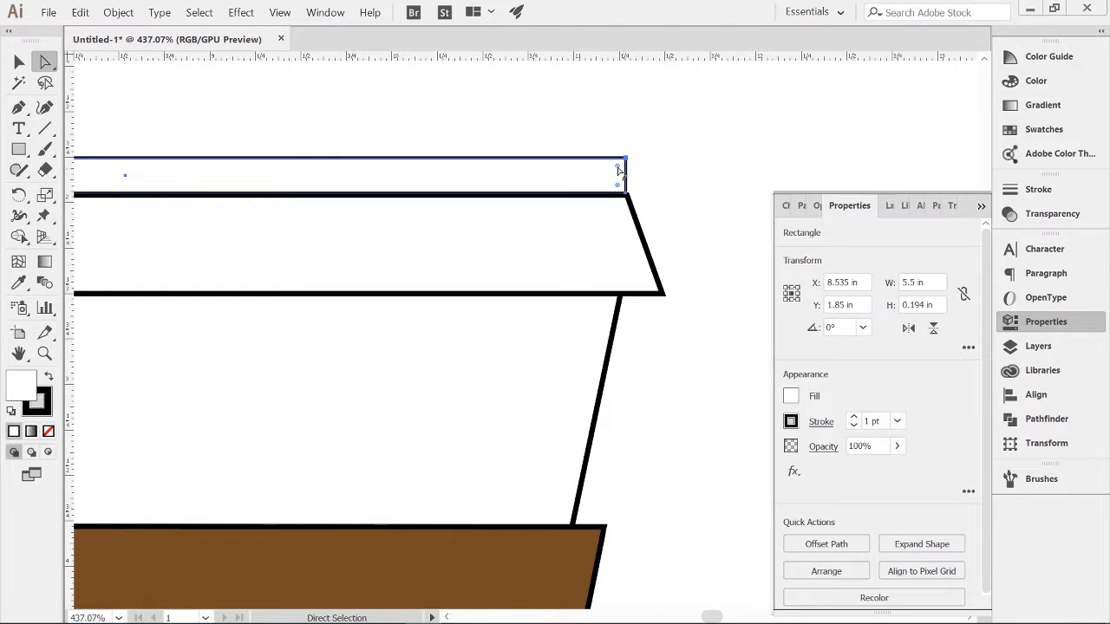
pyautogui.moveTo(618, 170); pyautogui.dragTo(615, 180)
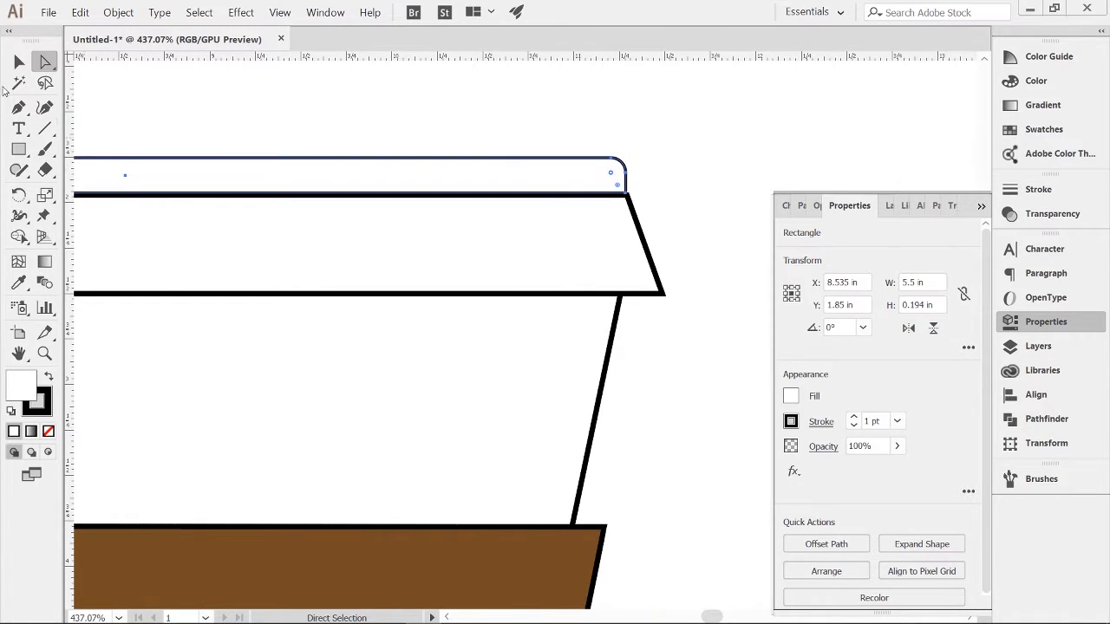
pyautogui.press('v')
pyautogui.click(302, 139)
# Add two new layers above the layer that holds the cup artwork
pyautogui.press('z')
pyautogui.moveTo(354, 183); pyautogui.dragTo(347, 191)
pyautogui.hscroll(-3, 373, 217)
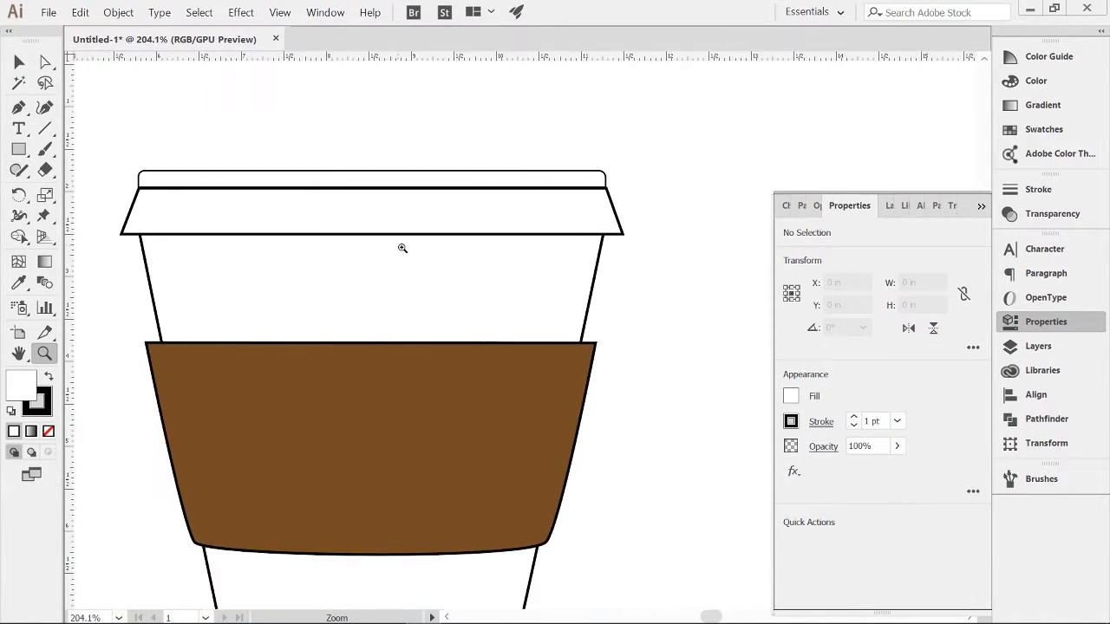
pyautogui.moveTo(403, 248); pyautogui.dragTo(364, 287)
pyautogui.hscroll(-1, 376, 283)
pyautogui.press('v')
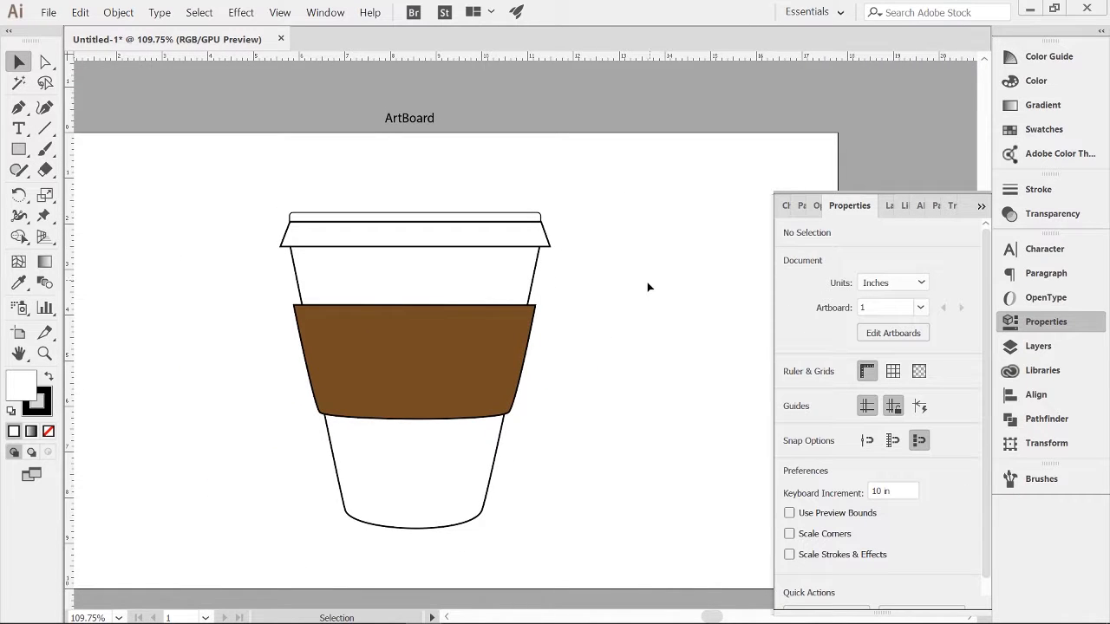
pyautogui.click(438, 252)
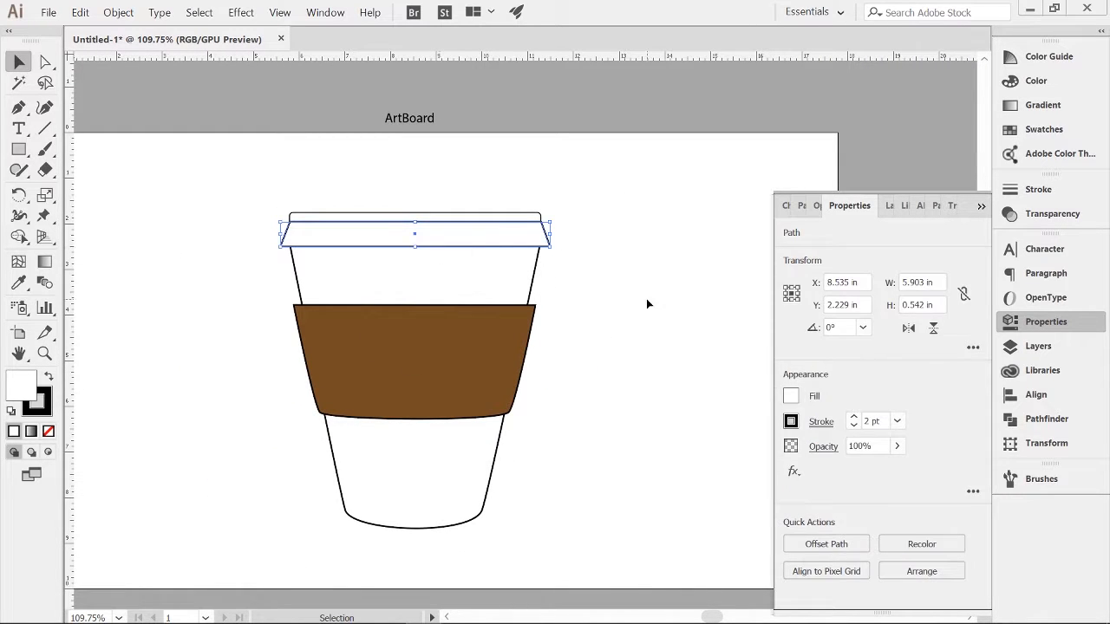
pyautogui.click(647, 298)
pyautogui.click(1038, 346)
pyautogui.click(941, 600)
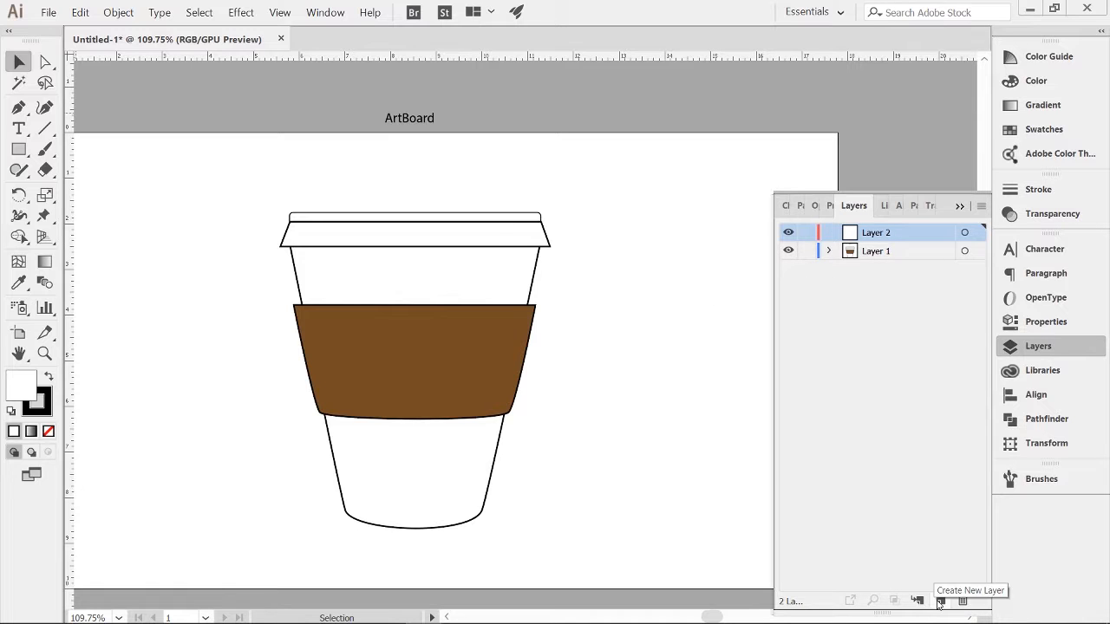
pyautogui.click(941, 600)
# Rename Layer 1 as Coffee Cup
pyautogui.click(870, 271)
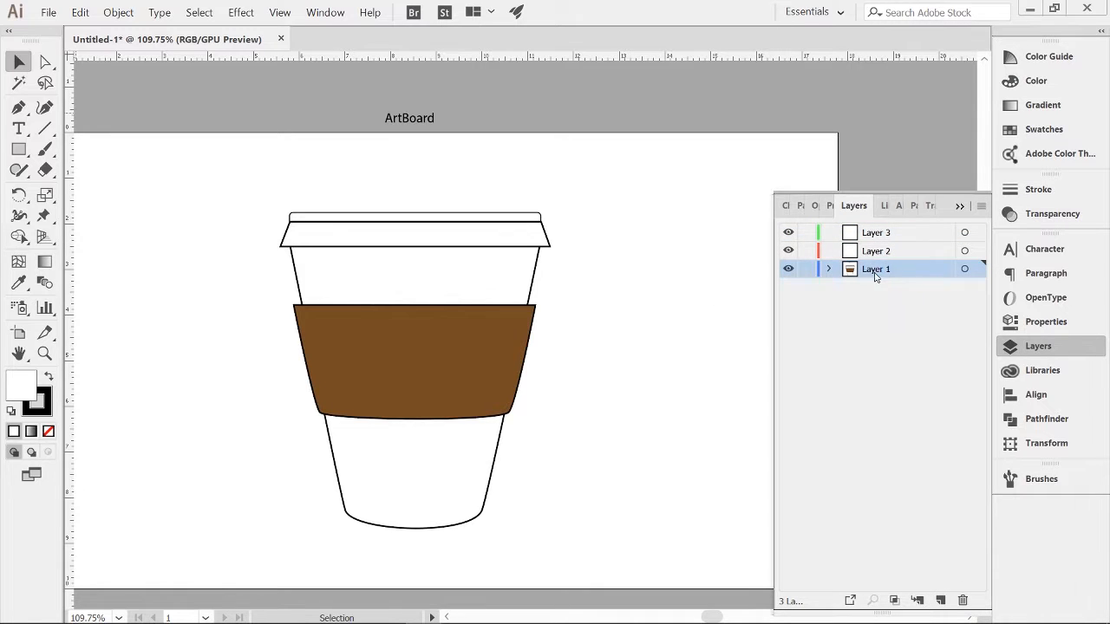
pyautogui.doubleClick(875, 270)
pyautogui.write('Coffee Cup')
pyautogui.press('Return')
# Expand the Coffee Cup layer and toggle the visibility of the lid path and top rectangle to identify them
pyautogui.click(874, 324)
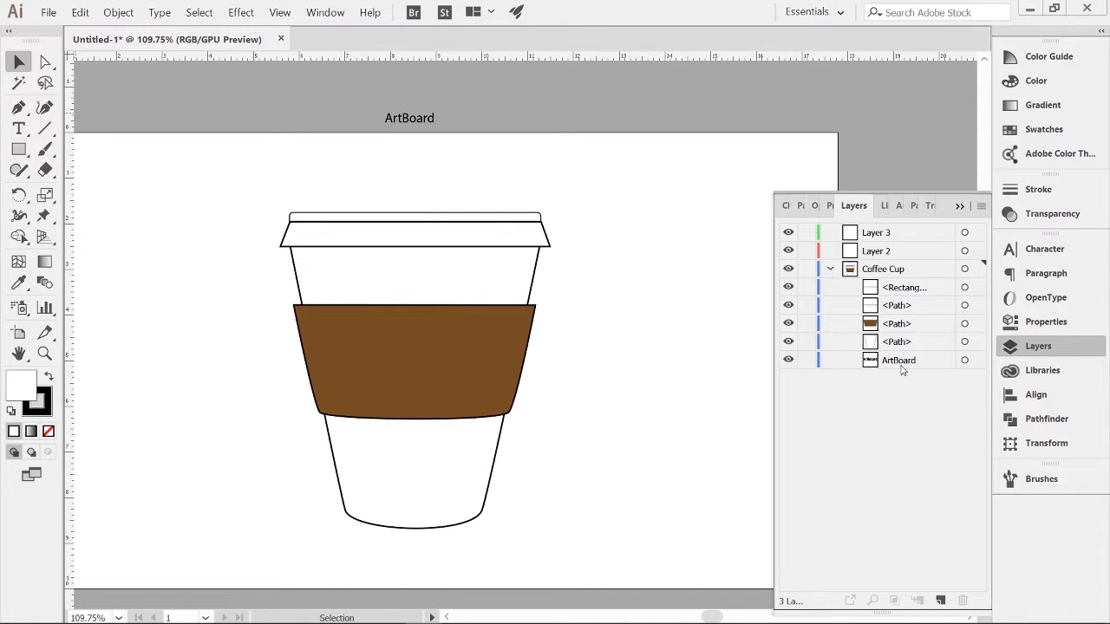
pyautogui.click(905, 308)
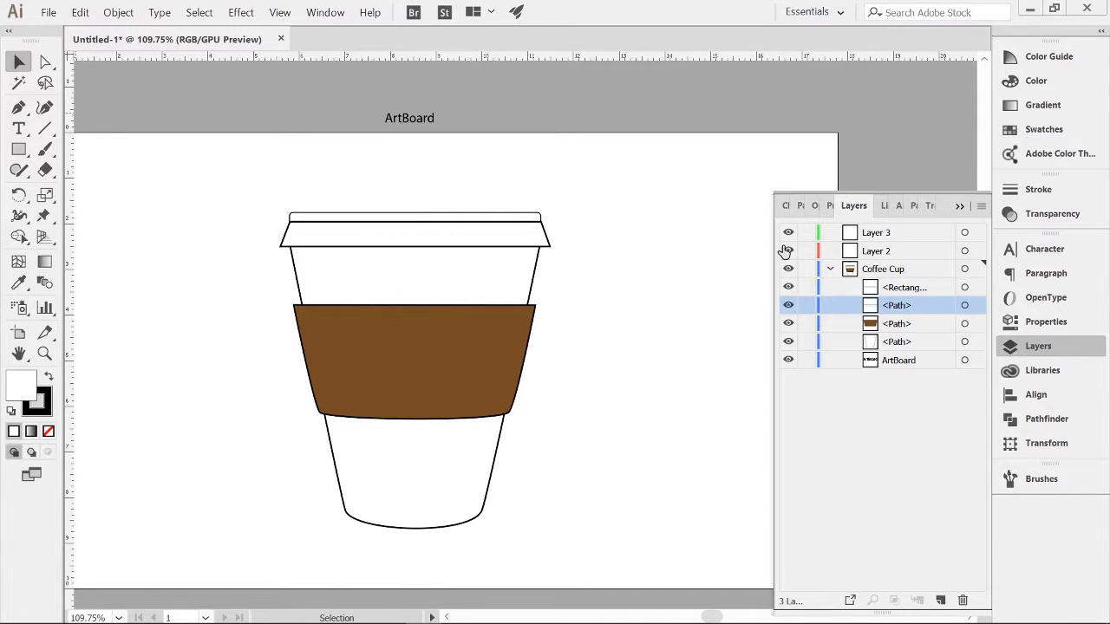
pyautogui.click(788, 306)
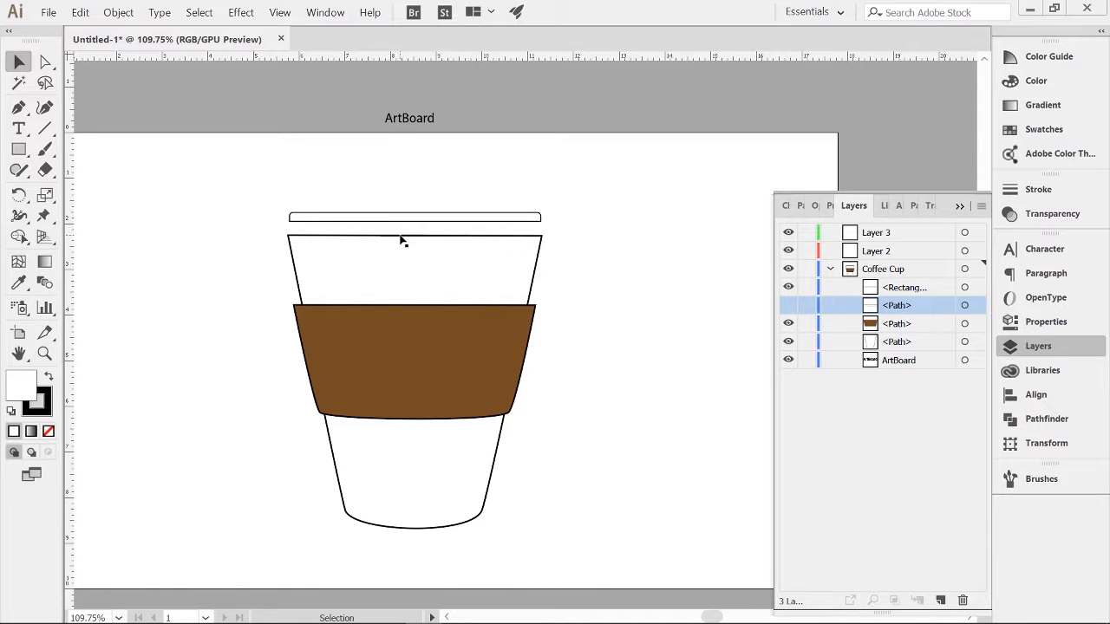
pyautogui.click(788, 305)
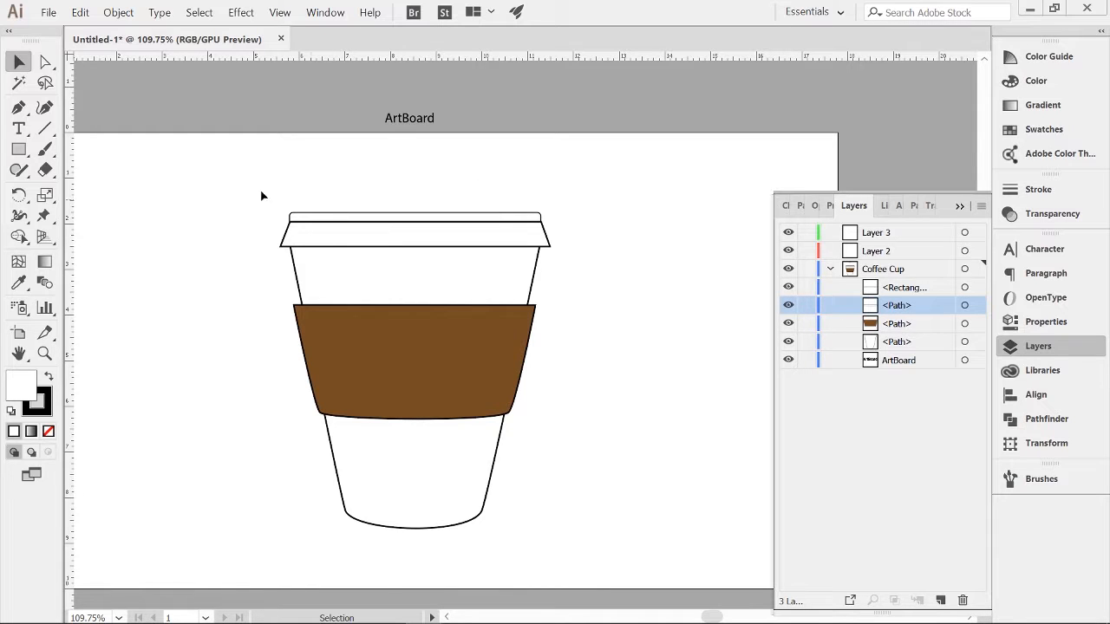
pyautogui.click(788, 307)
pyautogui.click(788, 306)
pyautogui.click(789, 288)
pyautogui.click(790, 288)
# Draw a thin rectangle about 5.36 in wide and 0.19 in high on the Coffee Cup layer, just beneath the lid
pyautogui.click(869, 255)
pyautogui.click(898, 271)
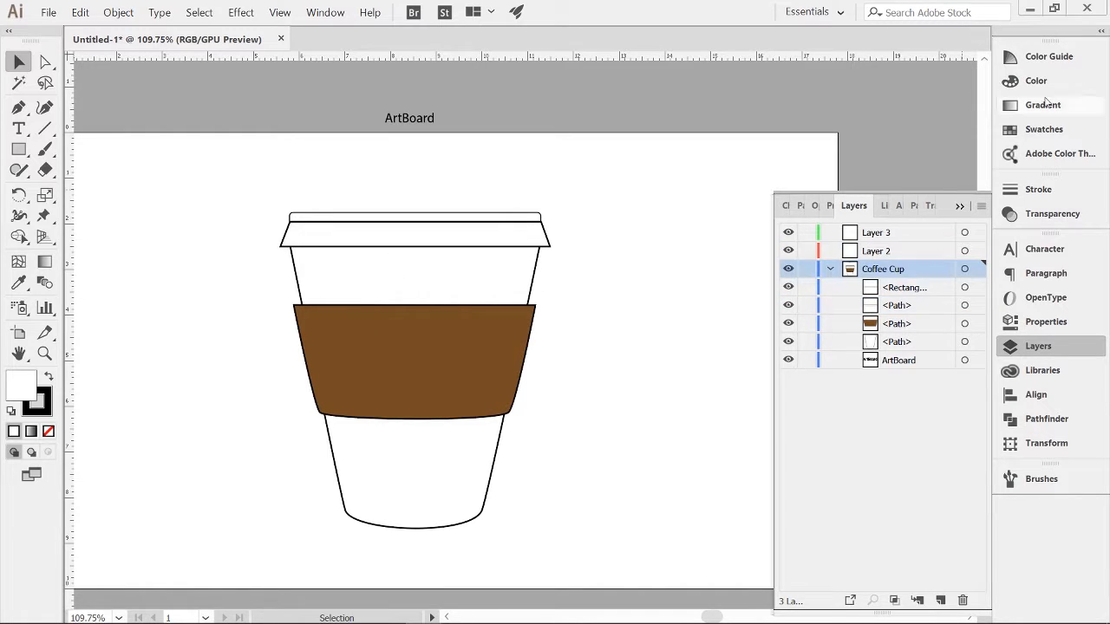
pyautogui.click(18, 149)
pyautogui.moveTo(292, 247); pyautogui.dragTo(538, 254)
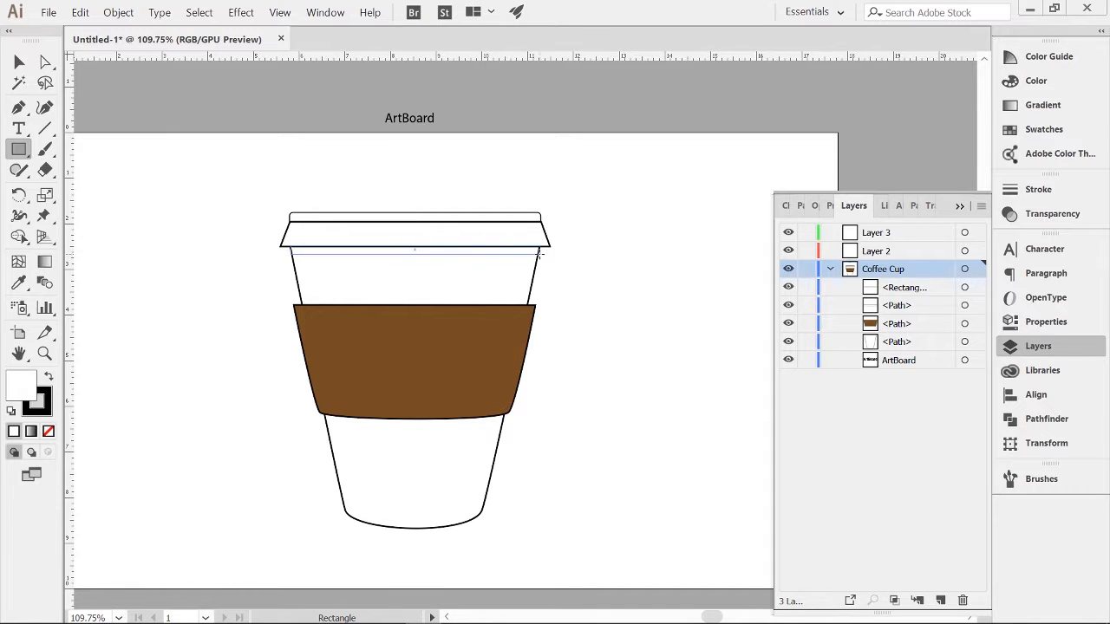
# Set the width of the thin rectangle beneath the lid to 5.5 in
pyautogui.click(1037, 323)
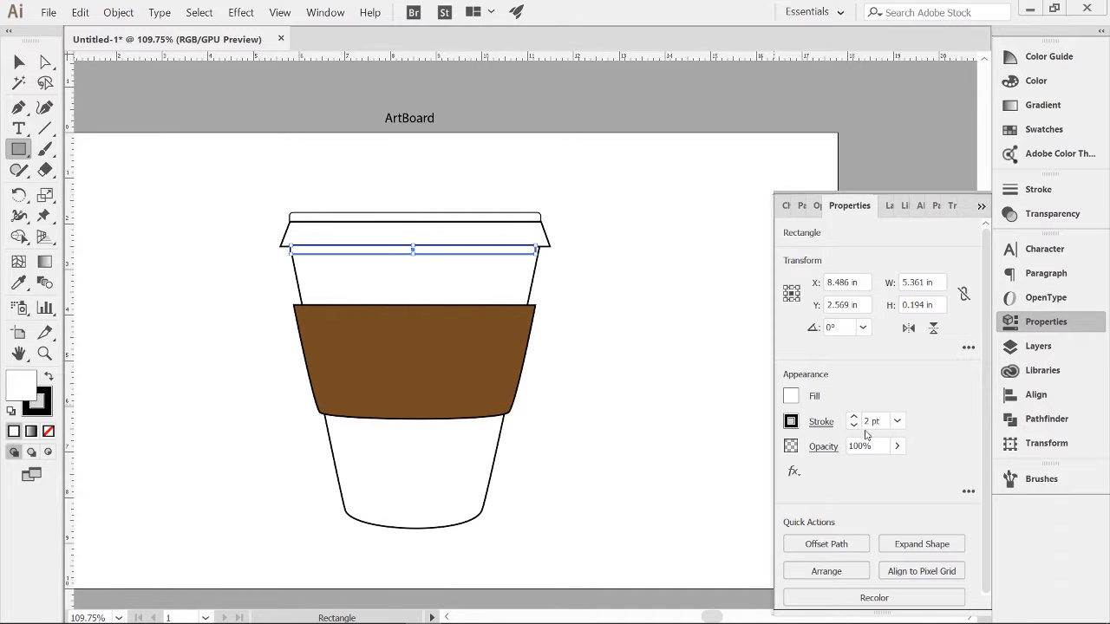
pyautogui.doubleClick(918, 282)
pyautogui.write('5.4')
pyautogui.press('BackSpace')
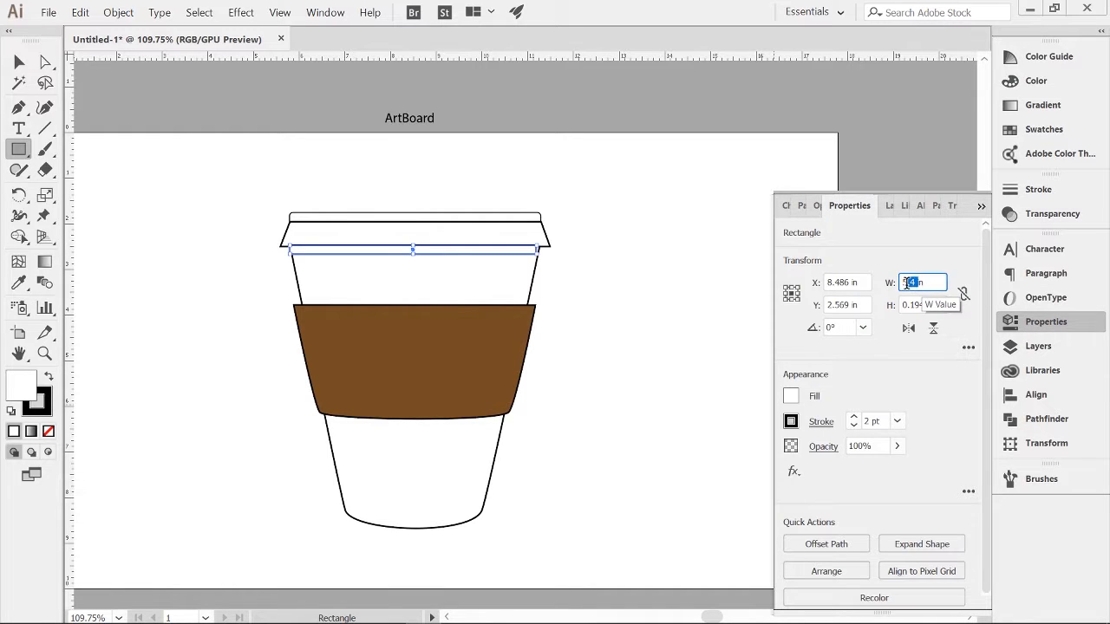
pyautogui.write('5')
pyautogui.press('Return')
pyautogui.press('v')
pyautogui.click(601, 301)
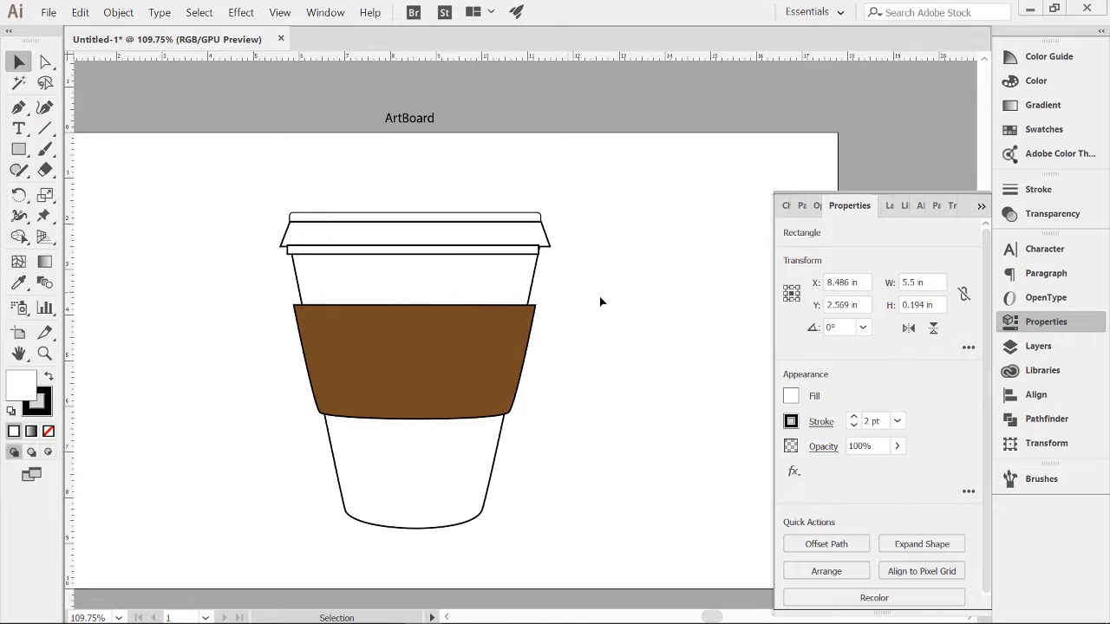
# Narrow the rectangle beneath the lid to 5.4 in and nudge it sideways to line up with the cup's sides
pyautogui.click(451, 252)
pyautogui.doubleClick(918, 282)
pyautogui.write('5.46')
pyautogui.press('Return')
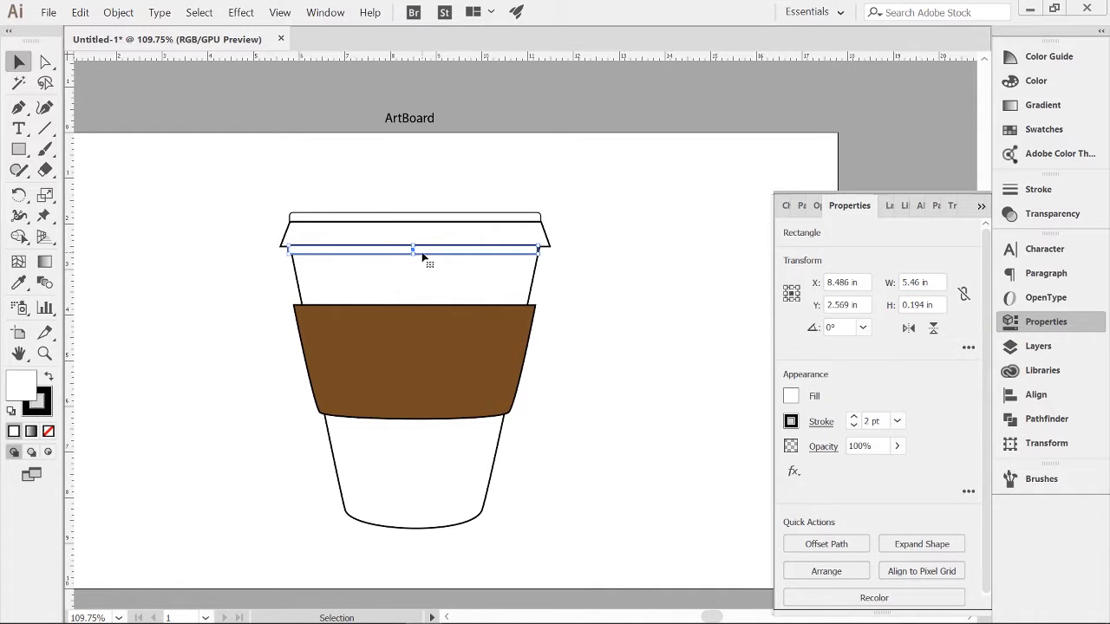
pyautogui.moveTo(422, 252); pyautogui.dragTo(427, 250)
pyautogui.click(916, 283)
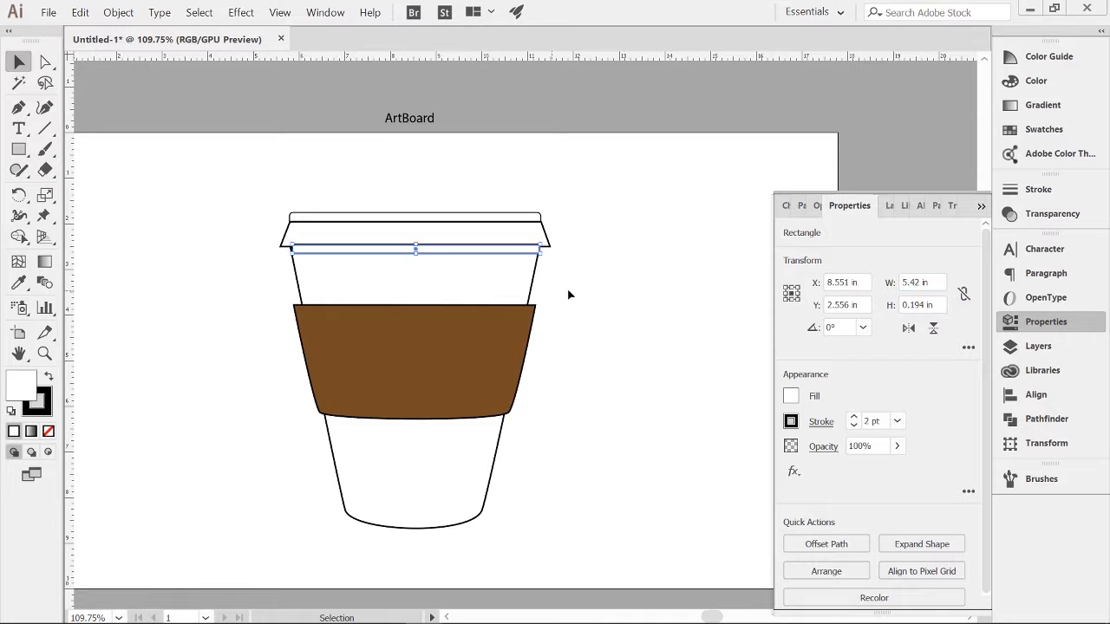
pyautogui.click(634, 252)
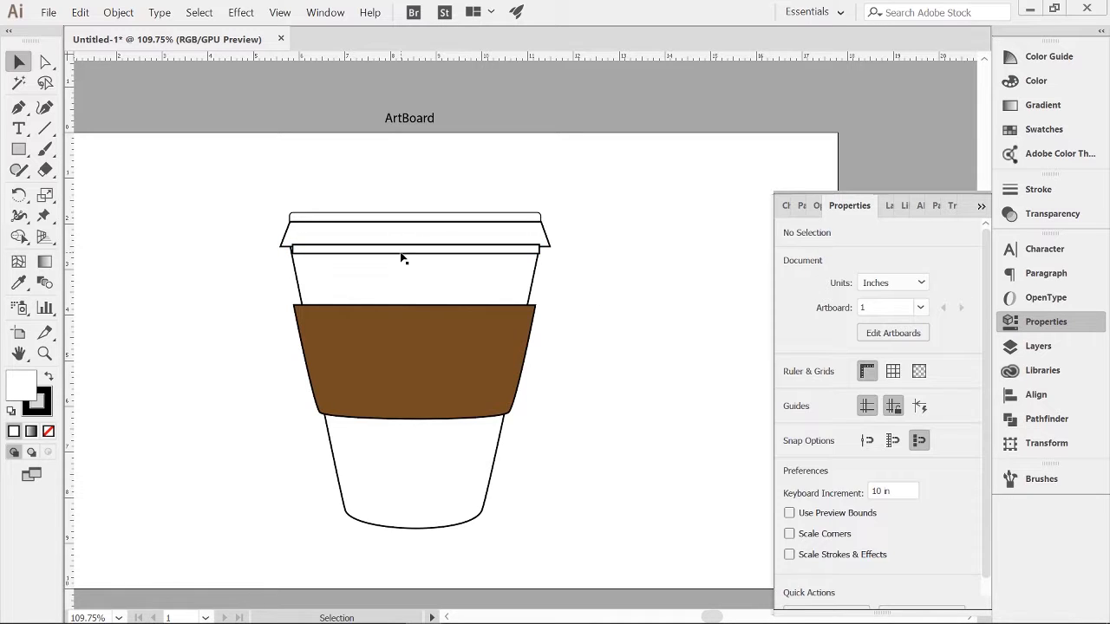
pyautogui.click(402, 252)
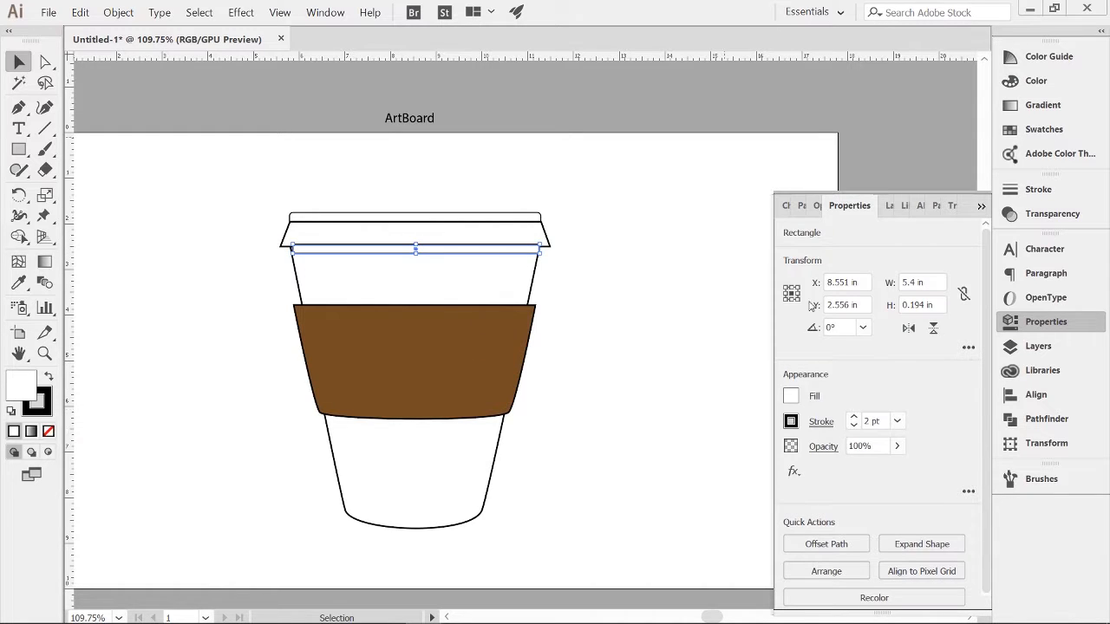
# Remove the outline of the rectangle beneath the lid and fill it with a linear gradient
pyautogui.click(1044, 131)
pyautogui.click(1043, 105)
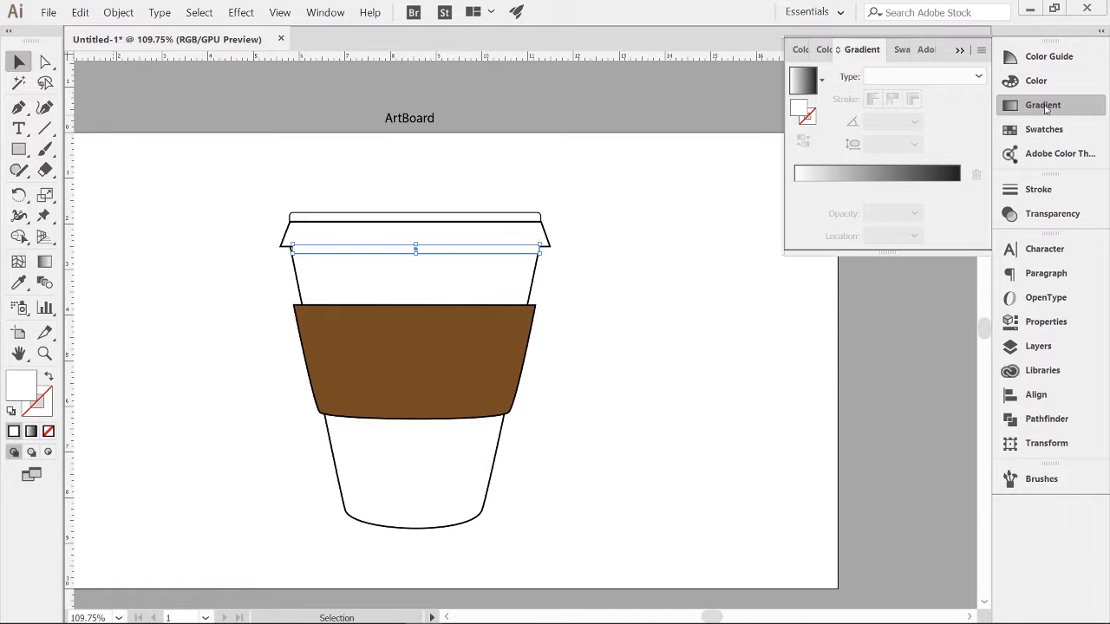
pyautogui.click(923, 78)
pyautogui.click(922, 78)
pyautogui.click(923, 78)
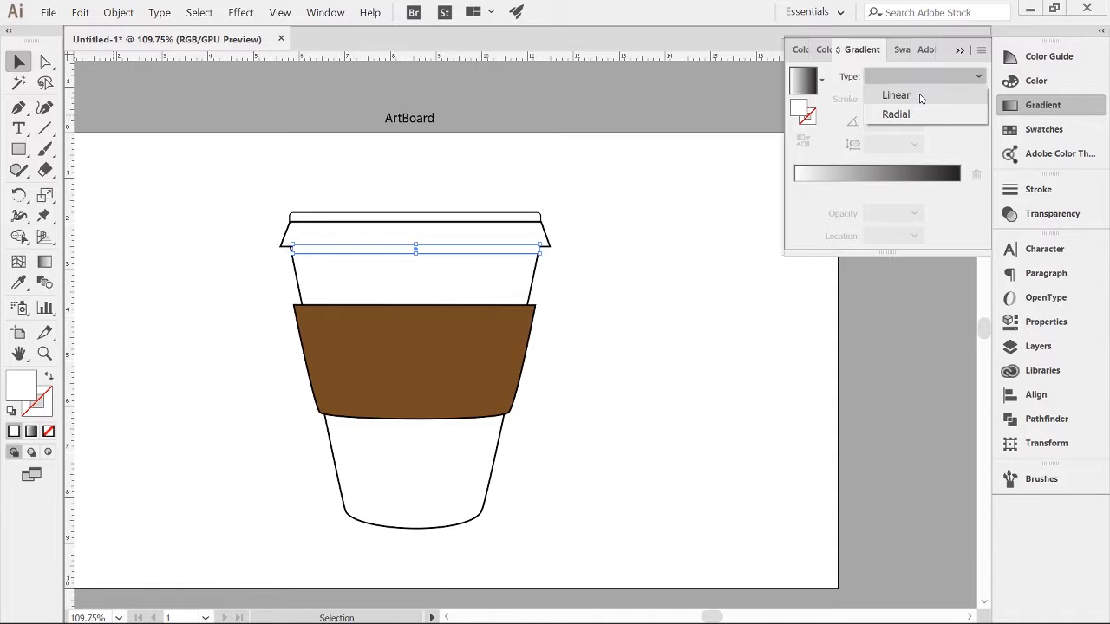
pyautogui.click(899, 95)
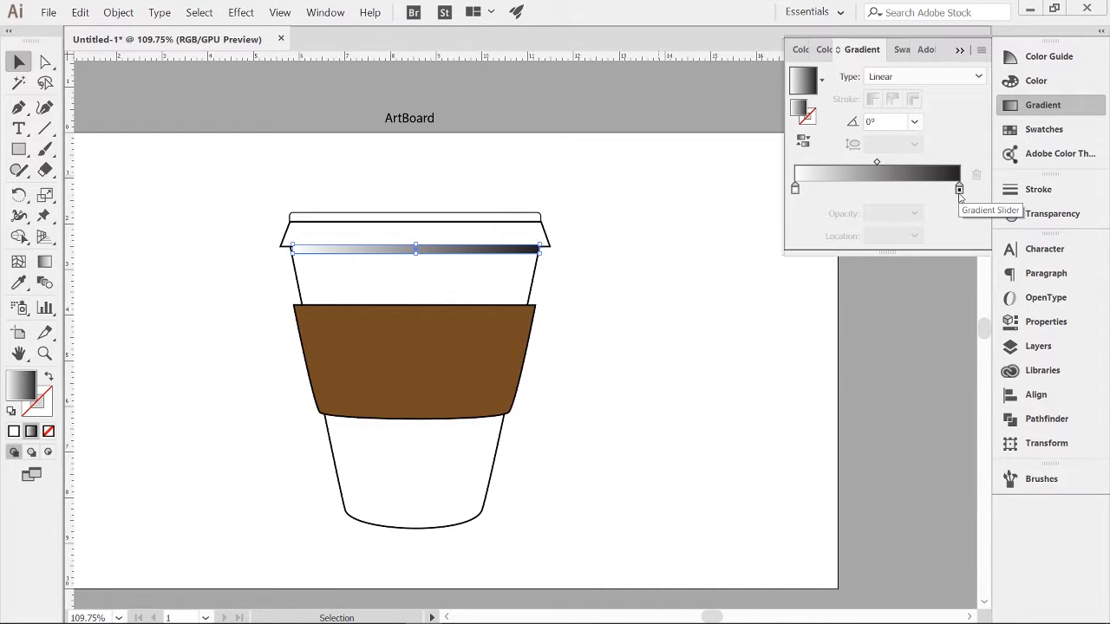
# Change the gradient's black stop to a light grey swatch and set the gradient angle to 90°
pyautogui.doubleClick(959, 193)
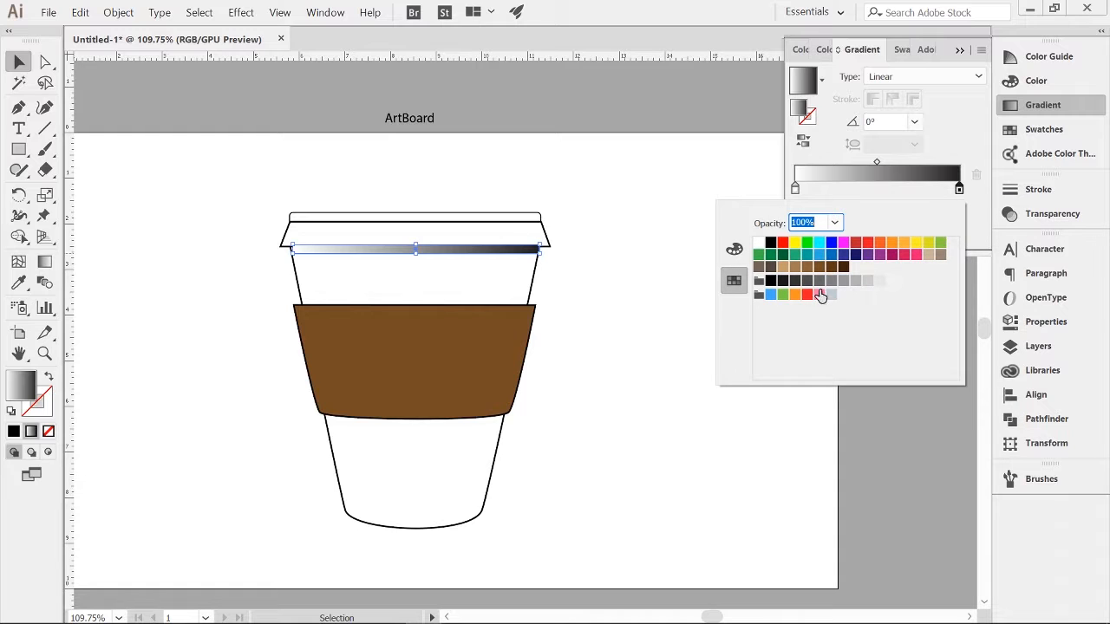
pyautogui.click(859, 286)
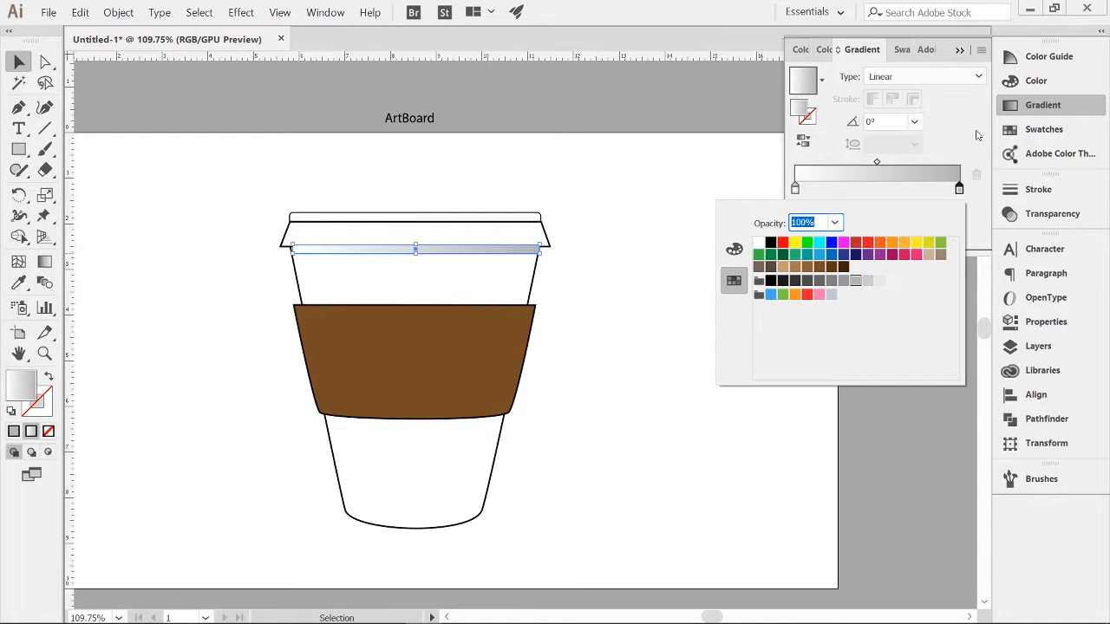
pyautogui.click(945, 152)
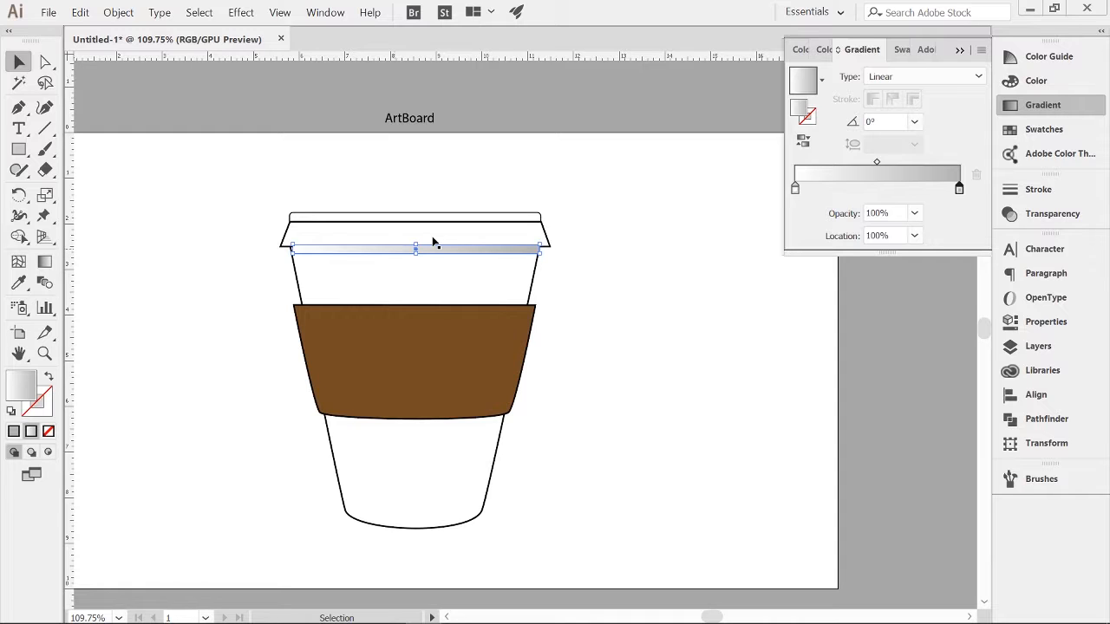
pyautogui.click(915, 122)
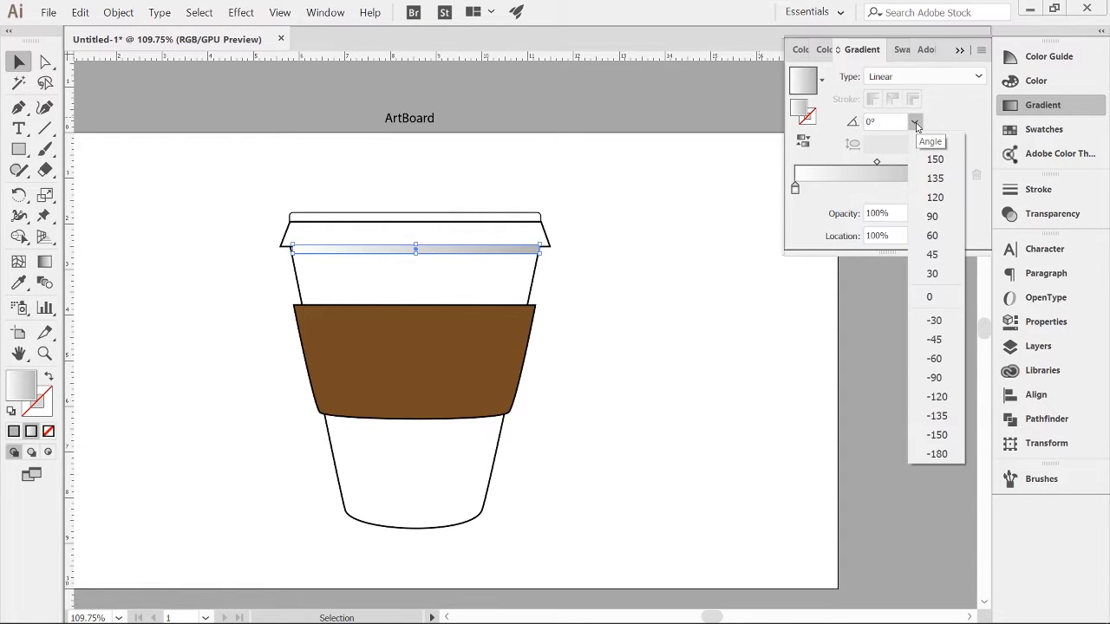
pyautogui.click(934, 216)
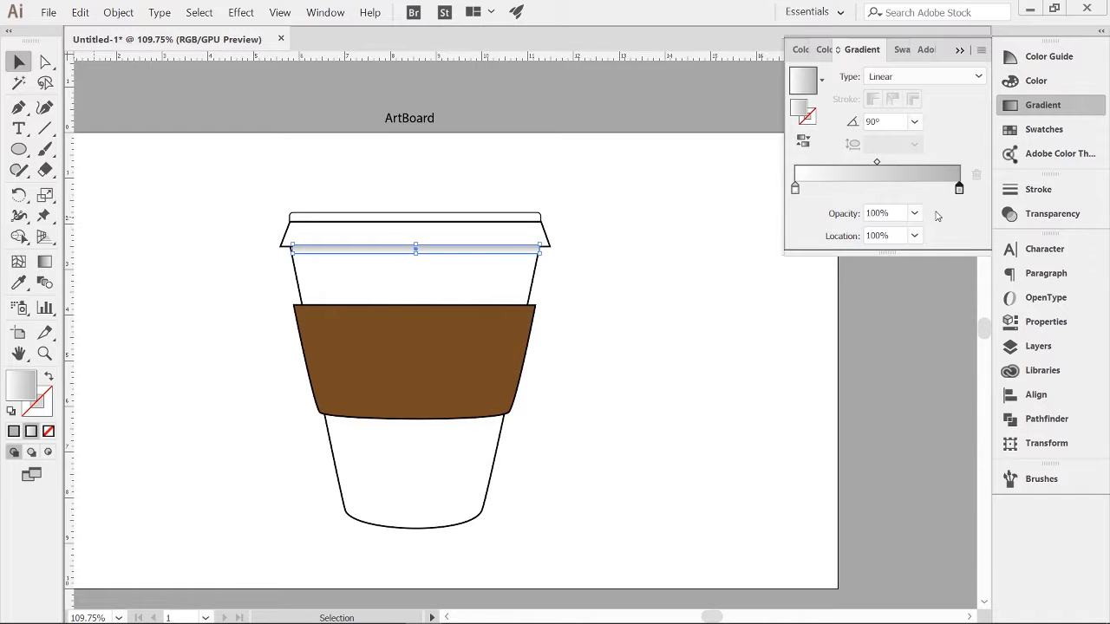
pyautogui.click(401, 268)
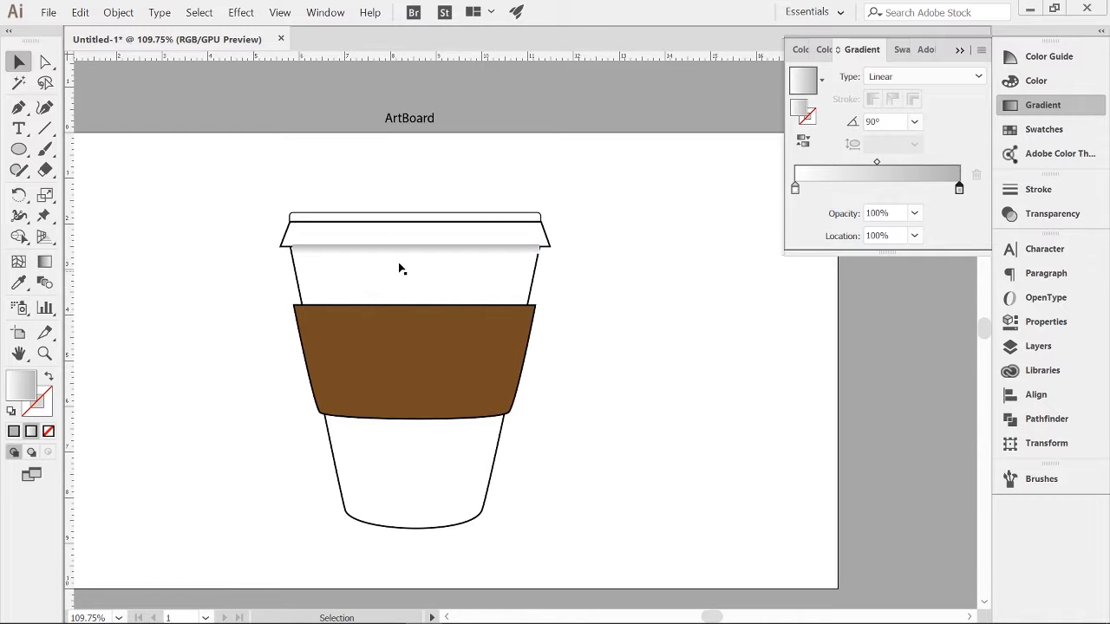
# Shift the midpoint of the shadow strip's gradient to about 68% to tighten the shading against the lid
pyautogui.click(395, 251)
pyautogui.moveTo(877, 162); pyautogui.dragTo(896, 168)
pyautogui.click(650, 232)
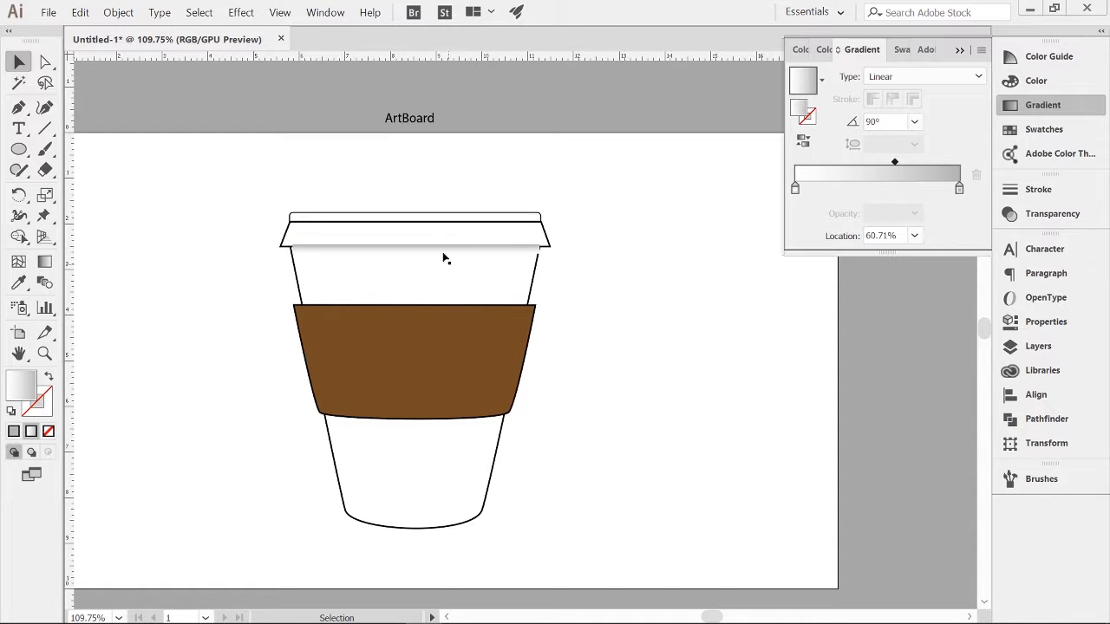
pyautogui.press('z')
pyautogui.moveTo(396, 279); pyautogui.dragTo(483, 251)
pyautogui.press('v')
pyautogui.click(501, 229)
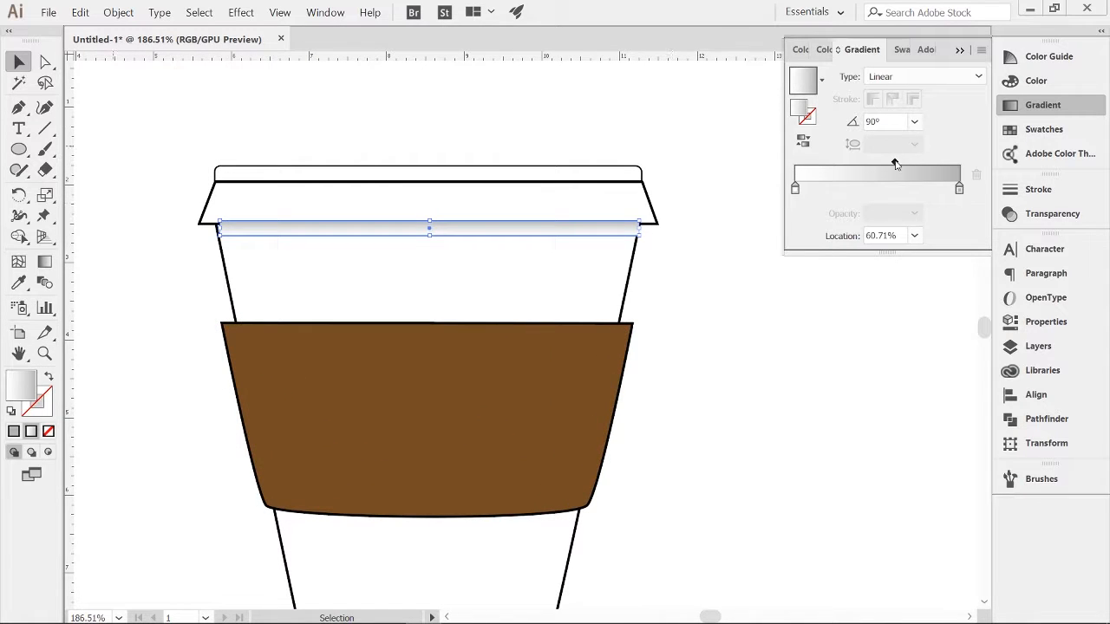
pyautogui.moveTo(898, 164); pyautogui.dragTo(906, 163)
pyautogui.click(540, 247)
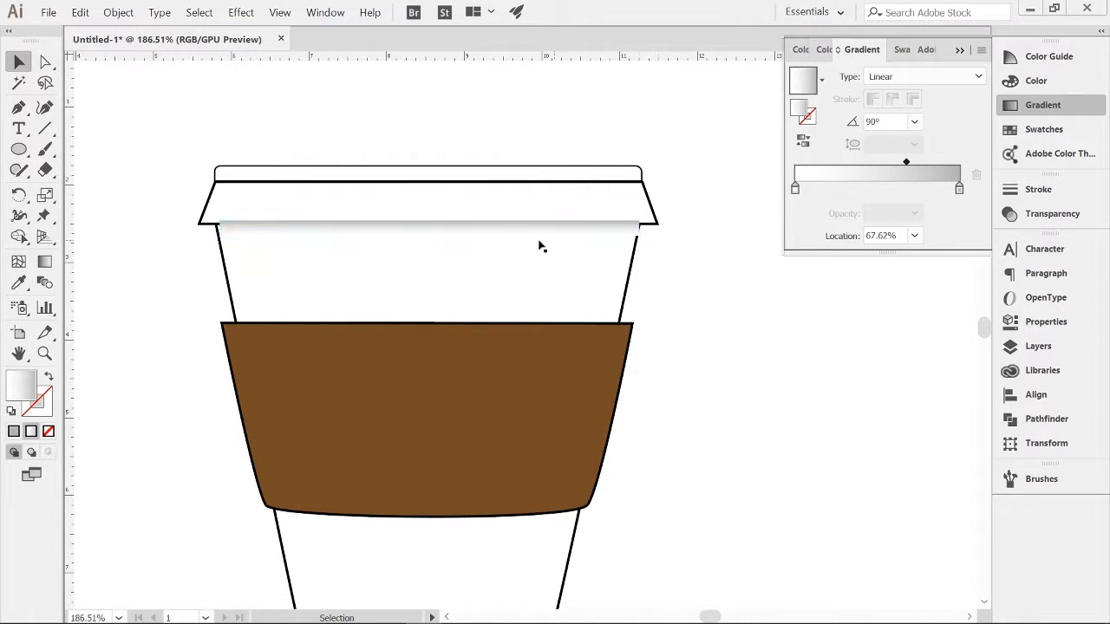
pyautogui.click(518, 232)
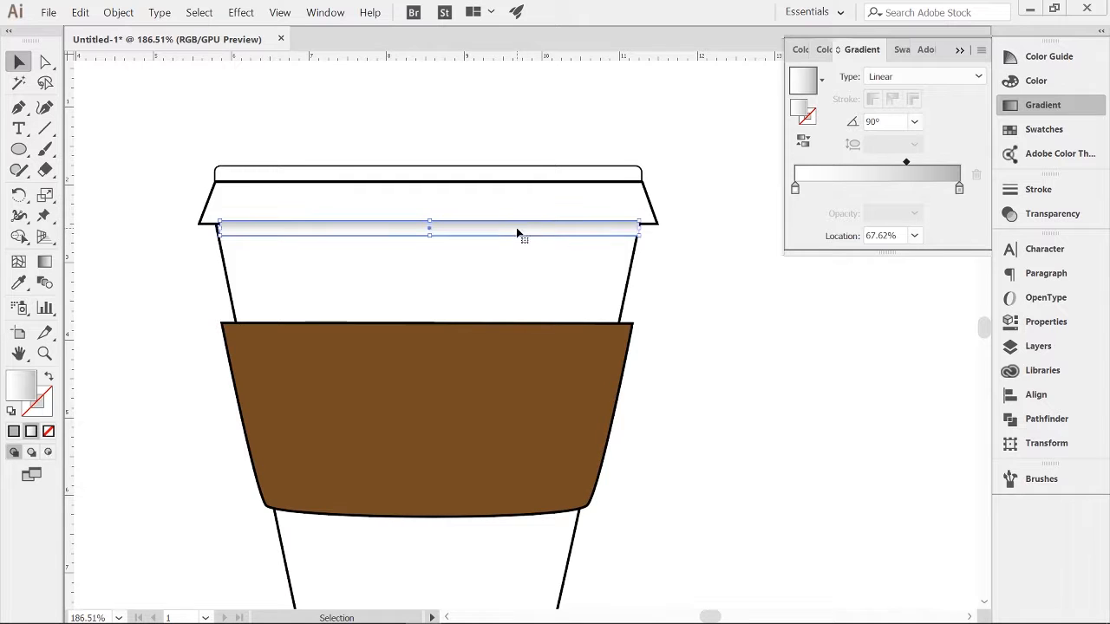
pyautogui.click(694, 297)
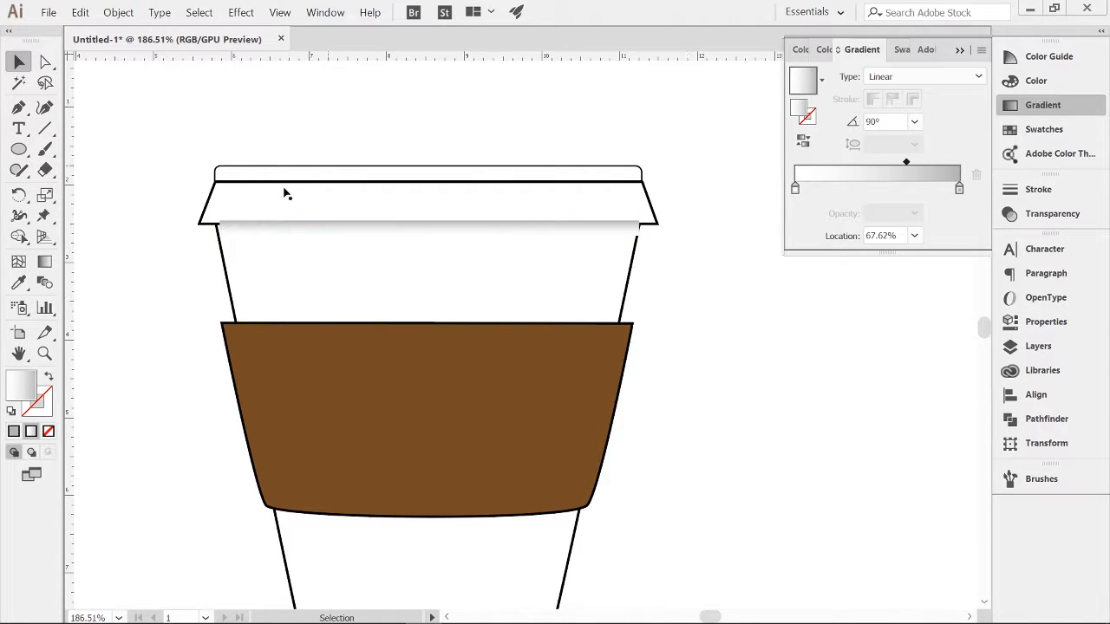
# Reorder the shadow rectangle in the Coffee Cup layer so it sits directly below the lid path
pyautogui.click(464, 233)
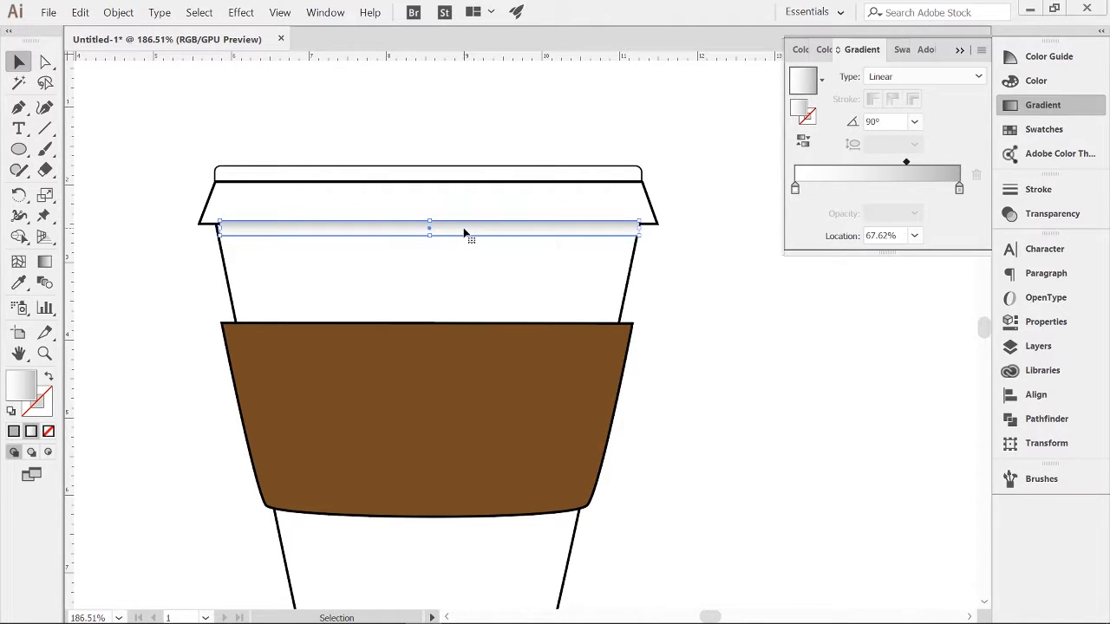
pyautogui.click(1032, 348)
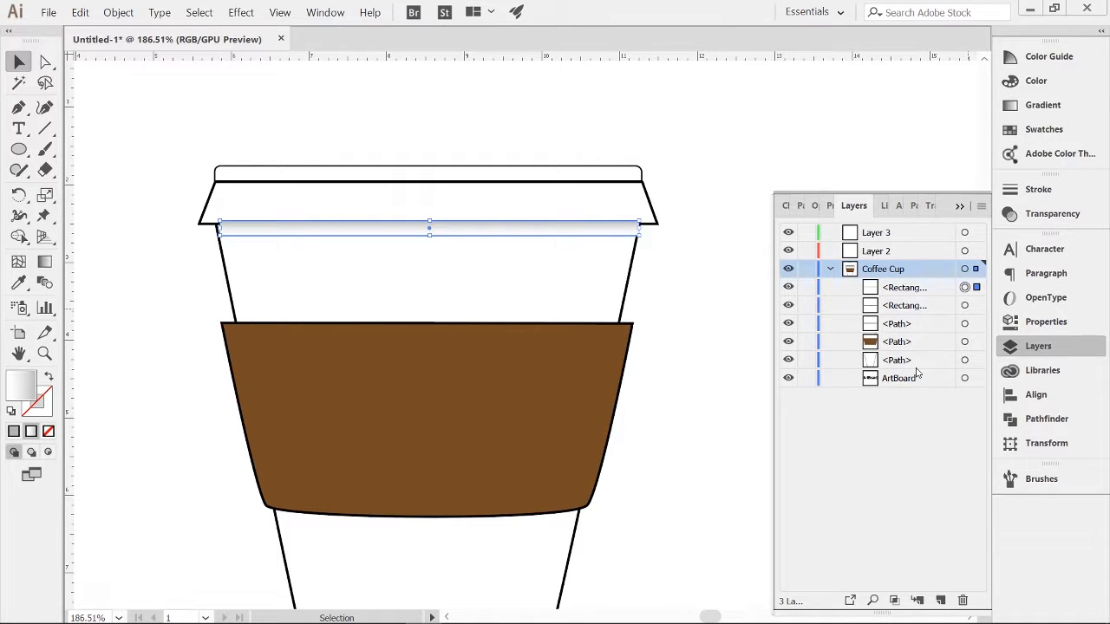
pyautogui.click(788, 287)
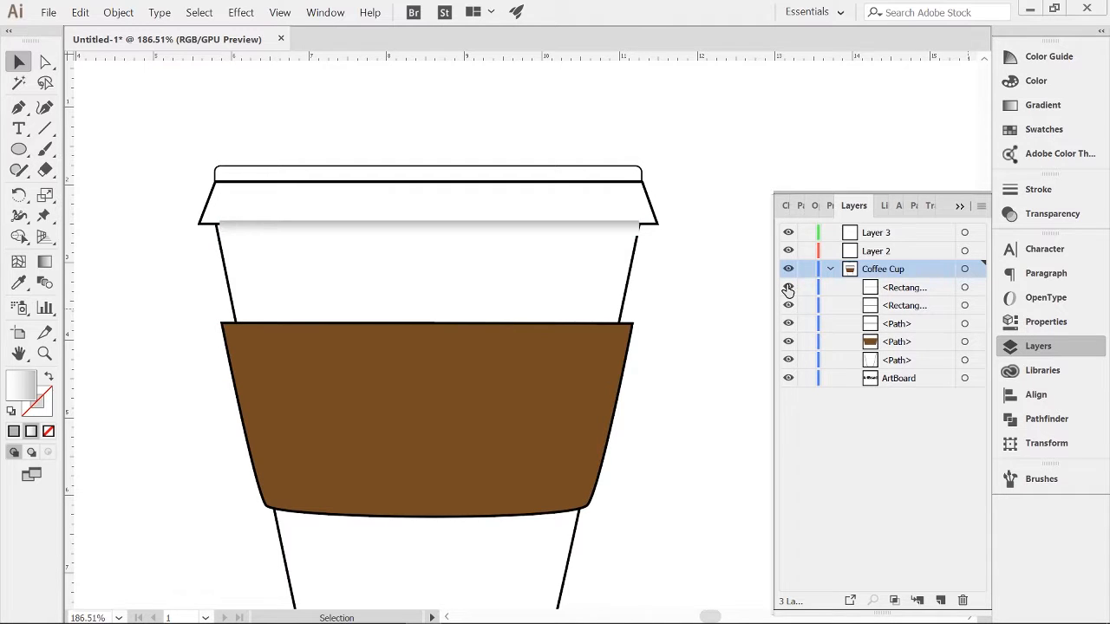
pyautogui.moveTo(905, 292); pyautogui.dragTo(906, 337)
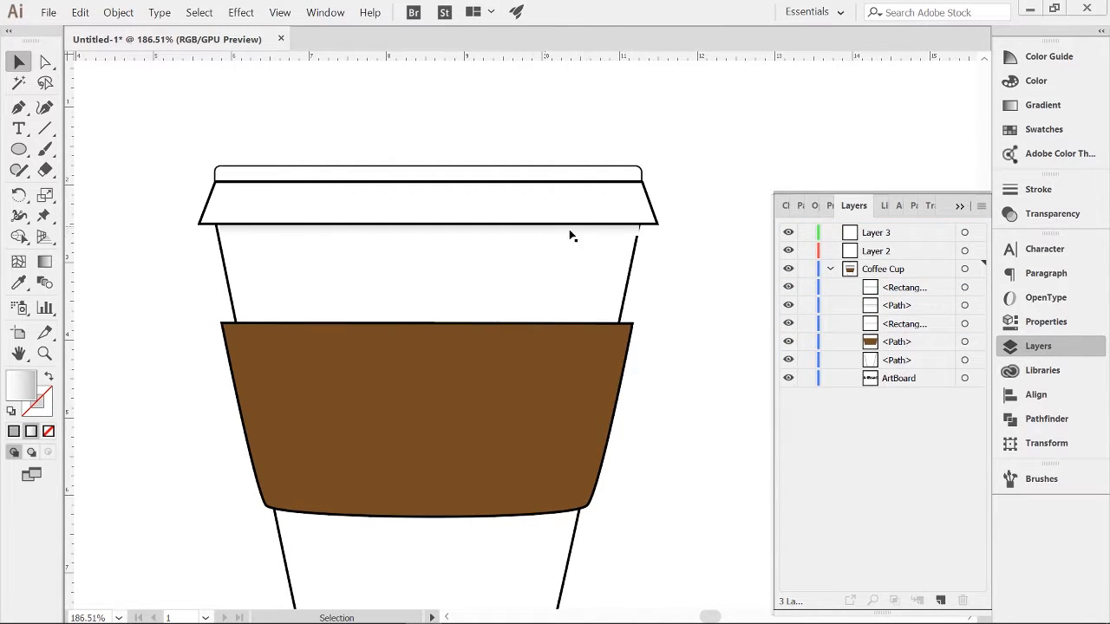
# Shorten the shadow strip slightly at its right end so it stays inside the cup's outline
pyautogui.click(639, 230)
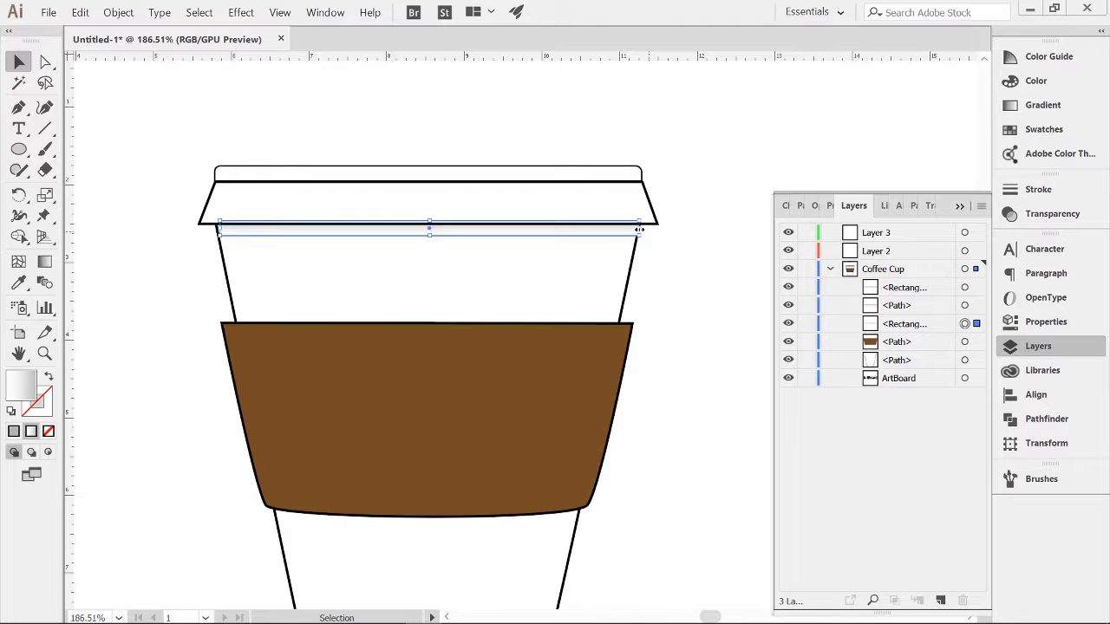
pyautogui.moveTo(639, 230); pyautogui.dragTo(637, 229)
pyautogui.click(653, 261)
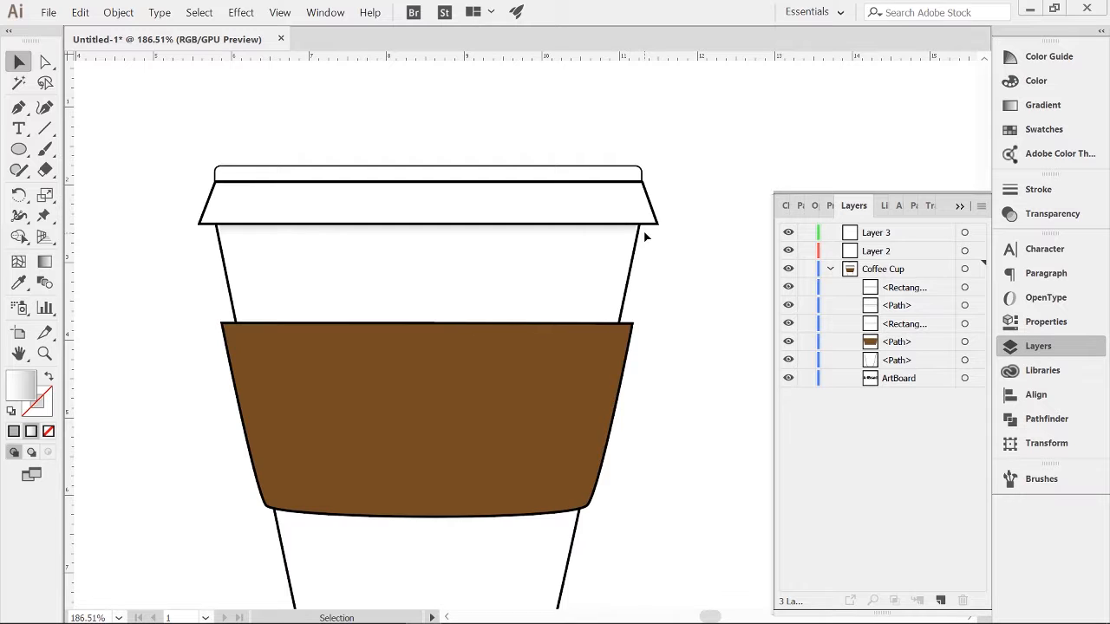
# Duplicate the shadow strip beneath the lid and place the copy across the lower edge of the brown sleeve
pyautogui.scroll(-5, 500, 445)
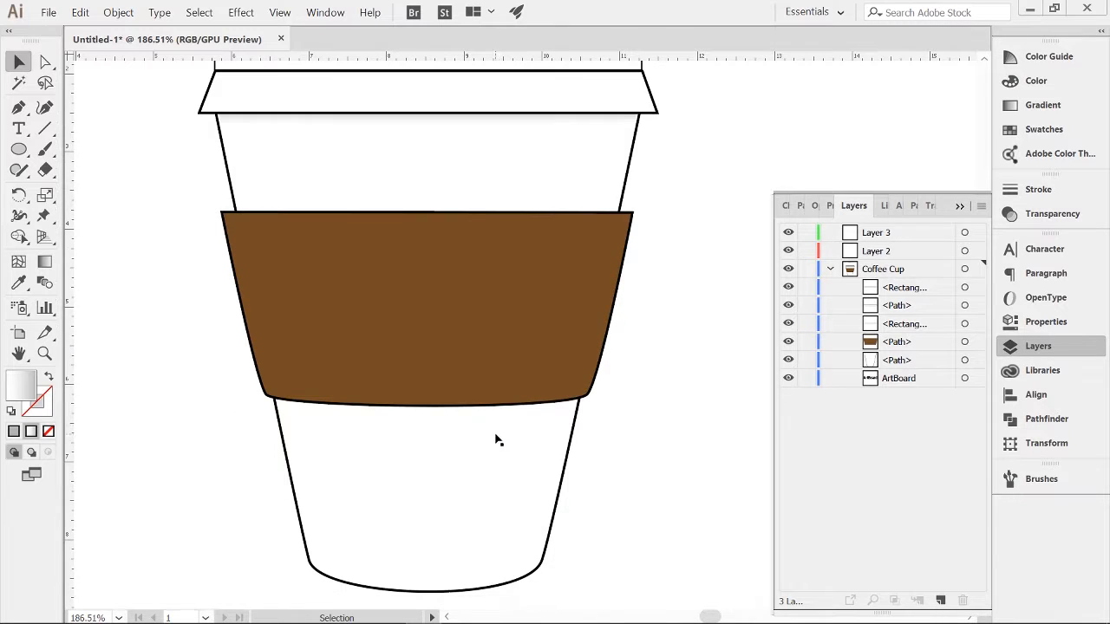
pyautogui.click(545, 119)
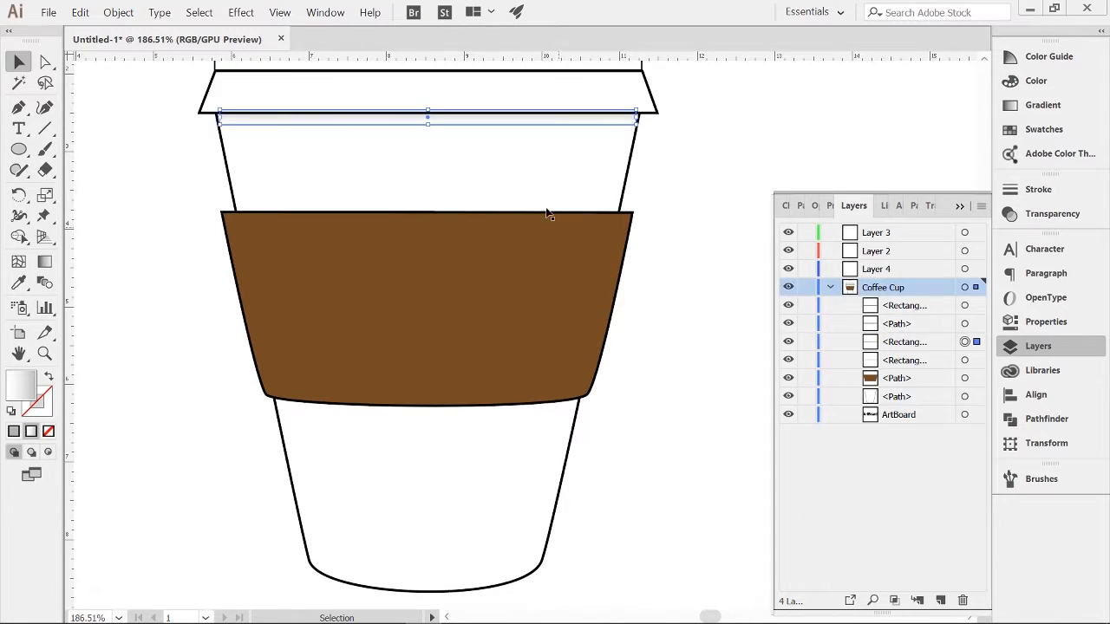
pyautogui.moveTo(495, 124); pyautogui.dragTo(500, 171)
pyautogui.click(476, 122)
pyautogui.click(480, 157)
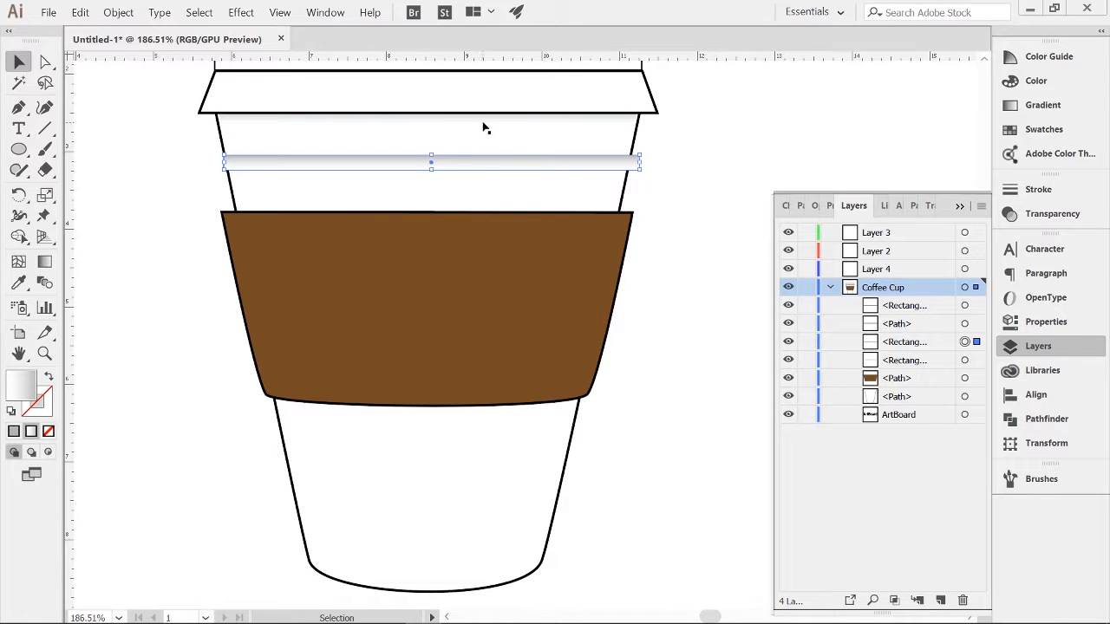
pyautogui.click(483, 123)
pyautogui.click(485, 153)
pyautogui.moveTo(520, 167); pyautogui.dragTo(523, 404)
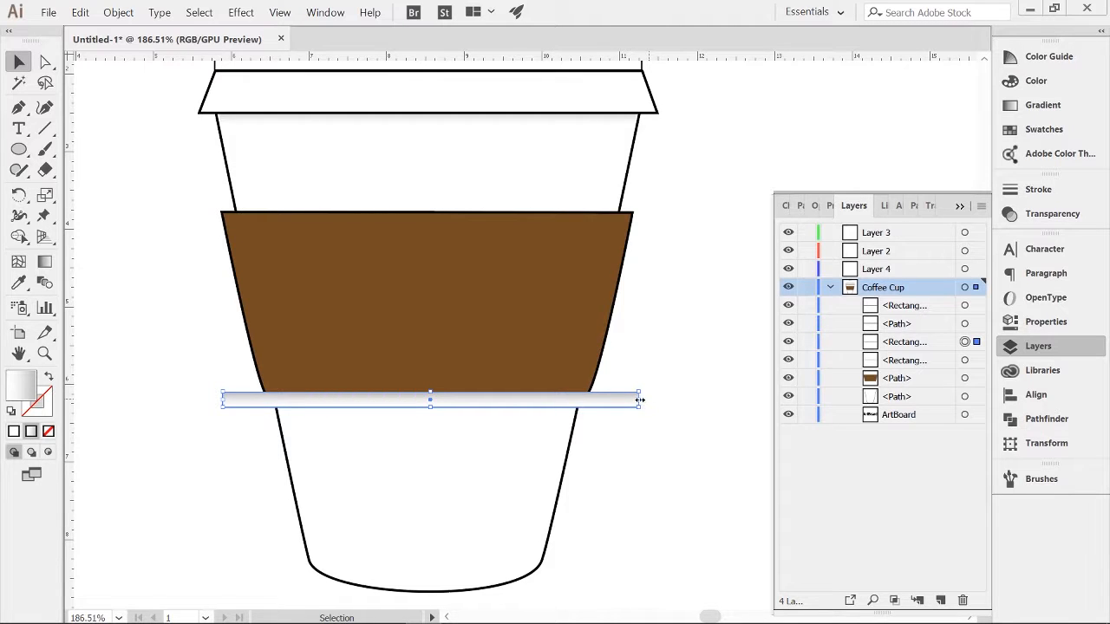
# Shorten both ends of the copied shadow strip to fit between the cup's sides below the sleeve
pyautogui.moveTo(641, 400); pyautogui.dragTo(579, 399)
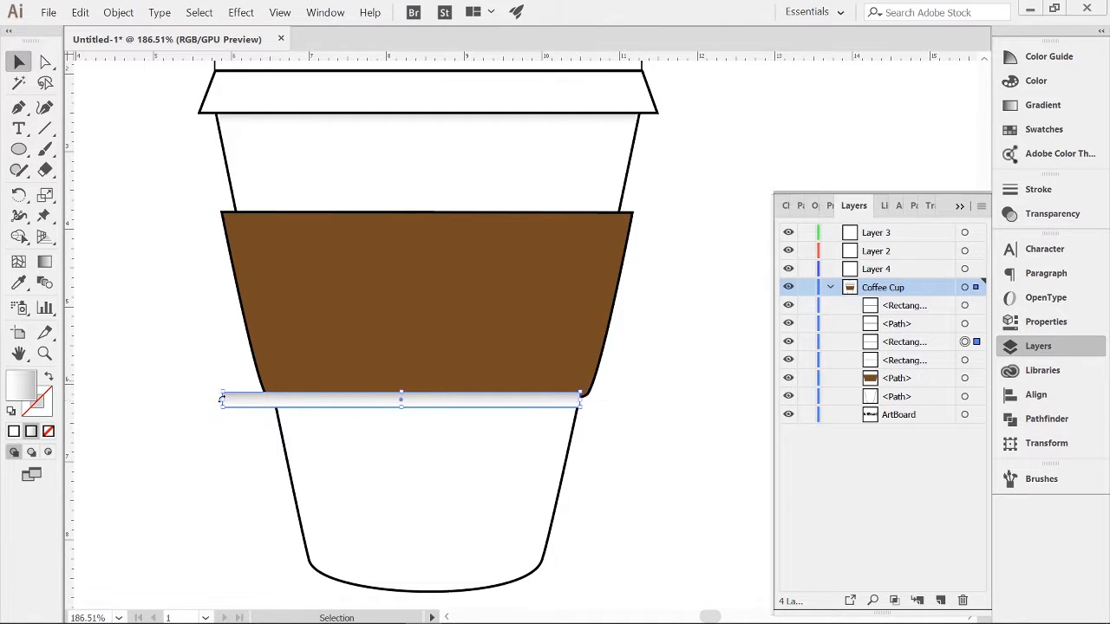
pyautogui.moveTo(223, 400); pyautogui.dragTo(277, 399)
pyautogui.click(456, 434)
pyautogui.click(450, 404)
pyautogui.moveTo(580, 400); pyautogui.dragTo(576, 400)
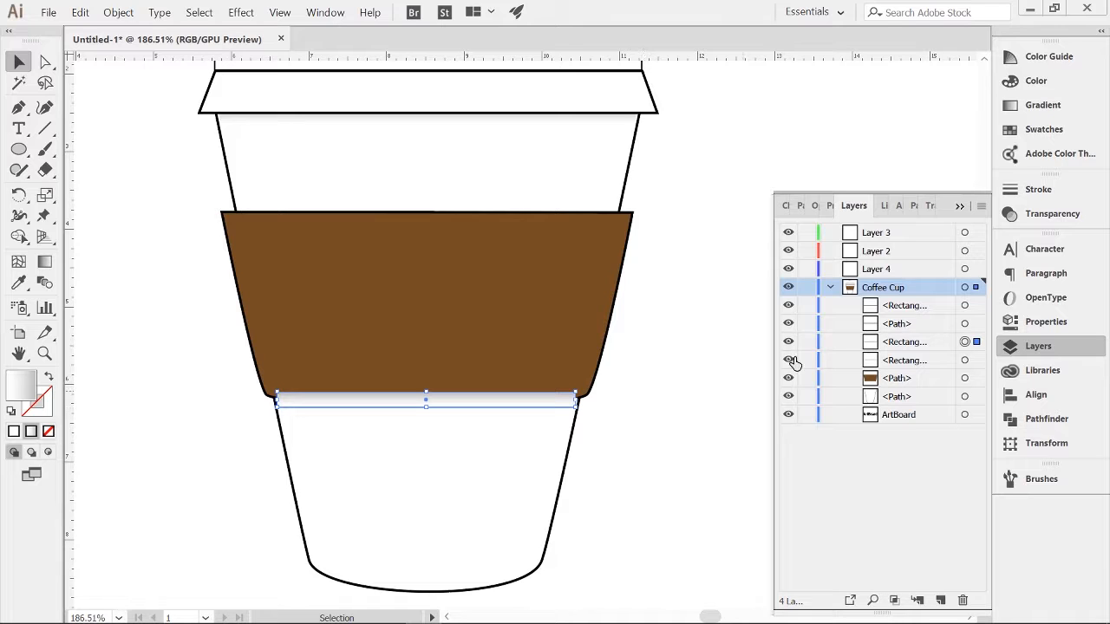
# Reorder the copied shadow strip directly below the brown sleeve path and curve its lower edge to follow the sleeve's bottom
pyautogui.click(907, 347)
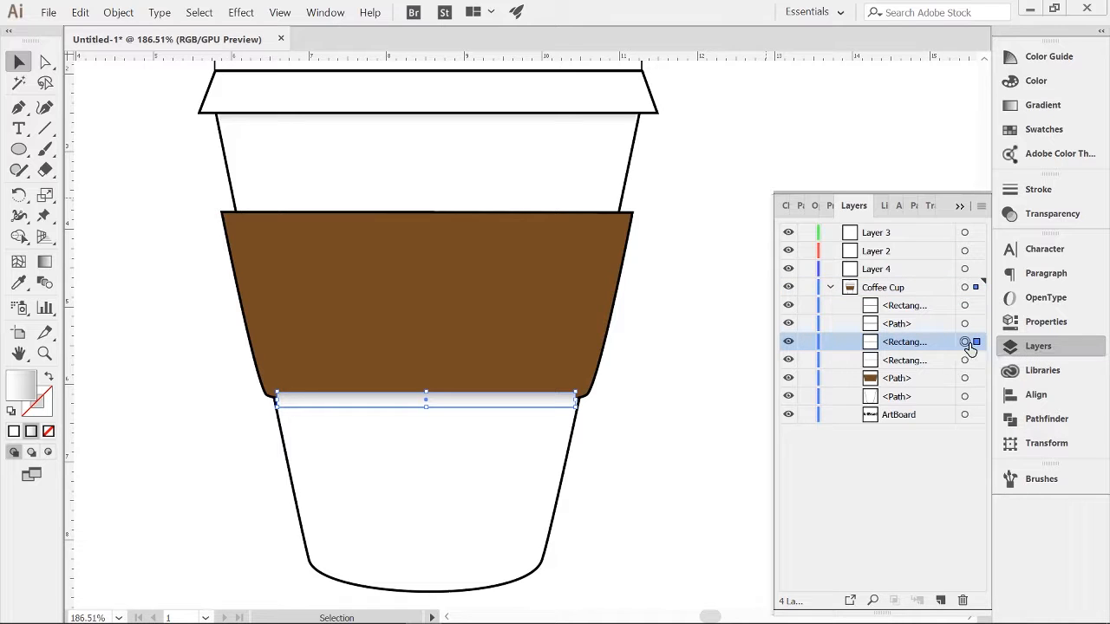
pyautogui.moveTo(908, 348); pyautogui.dragTo(906, 386)
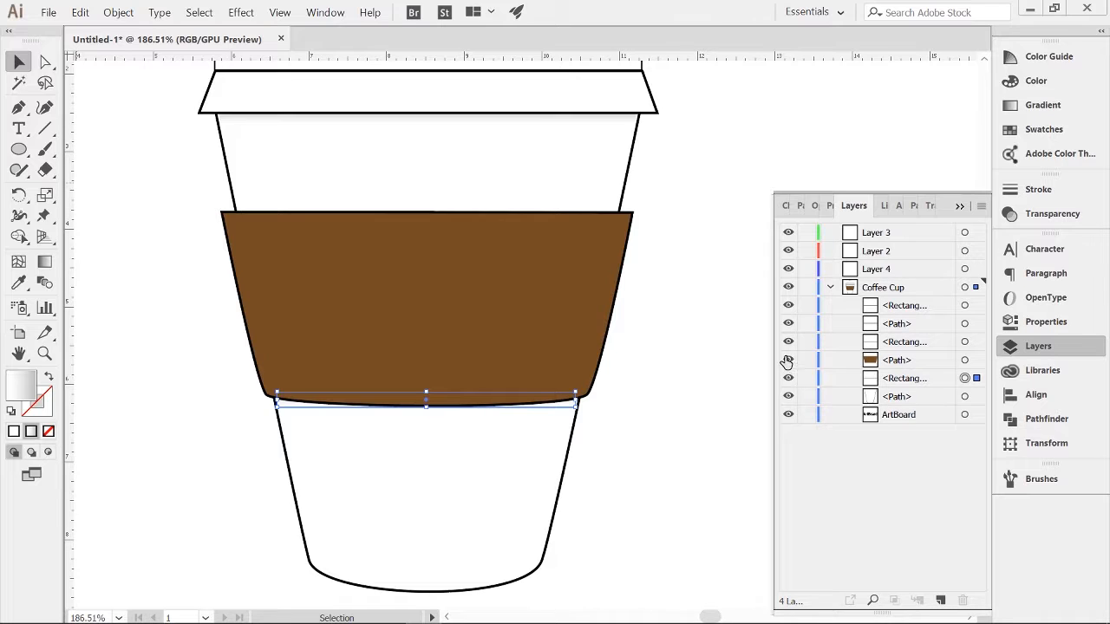
pyautogui.press('a')
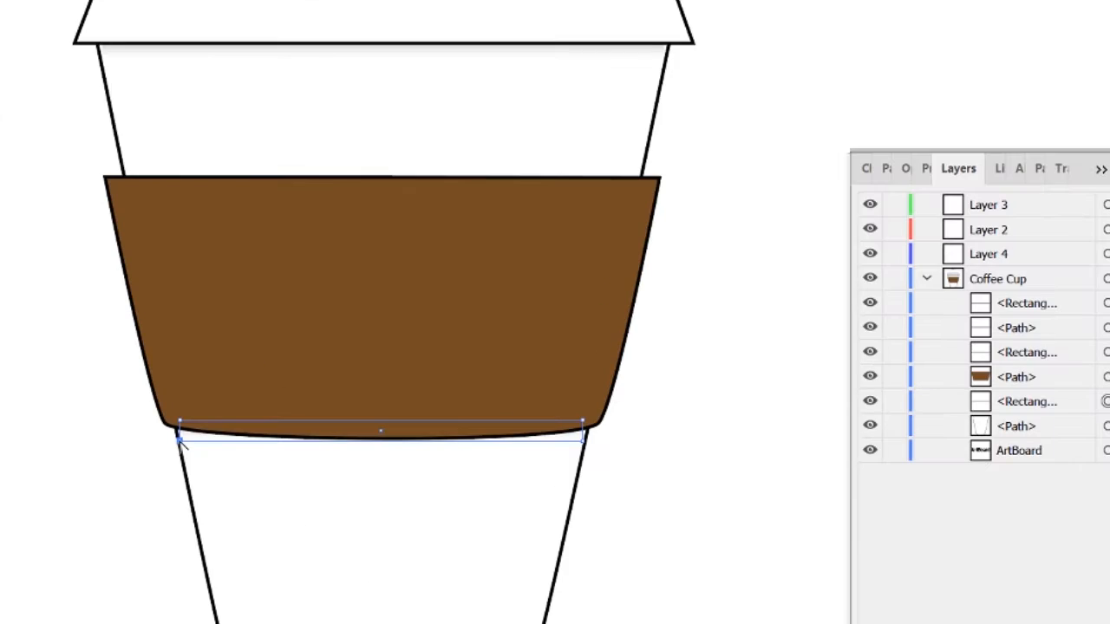
pyautogui.moveTo(174, 438); pyautogui.dragTo(178, 442)
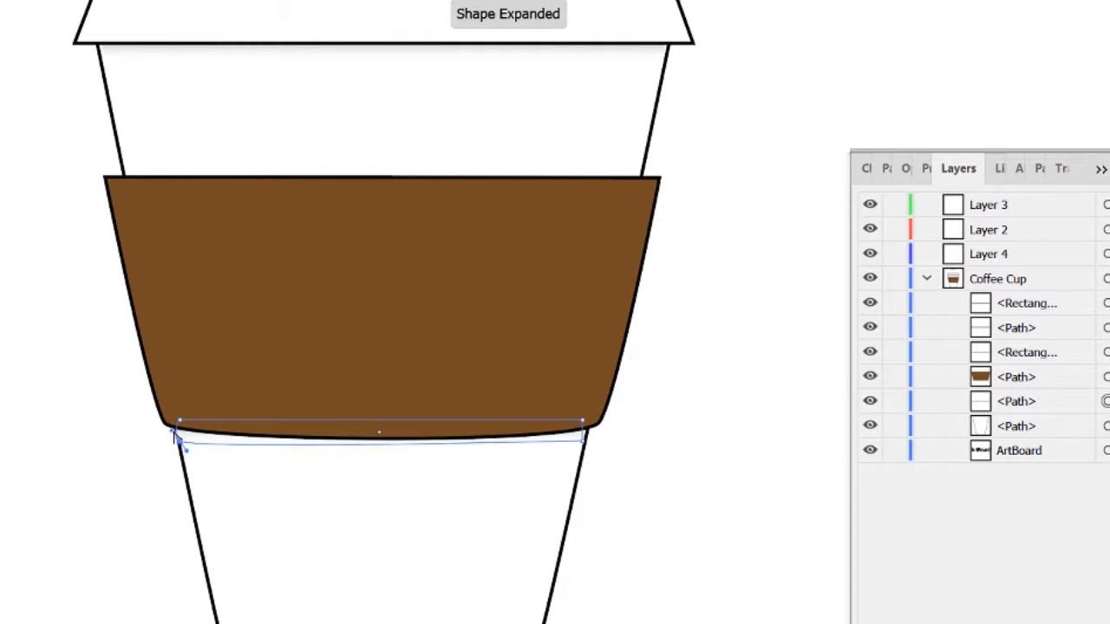
pyautogui.moveTo(583, 440); pyautogui.dragTo(575, 453)
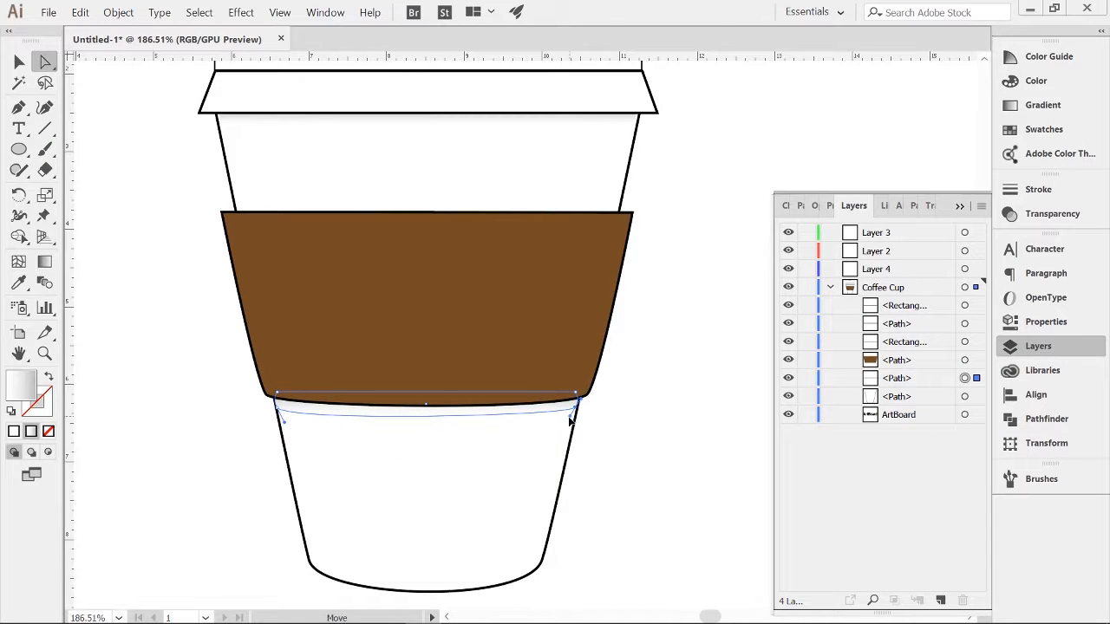
pyautogui.moveTo(574, 423); pyautogui.dragTo(567, 425)
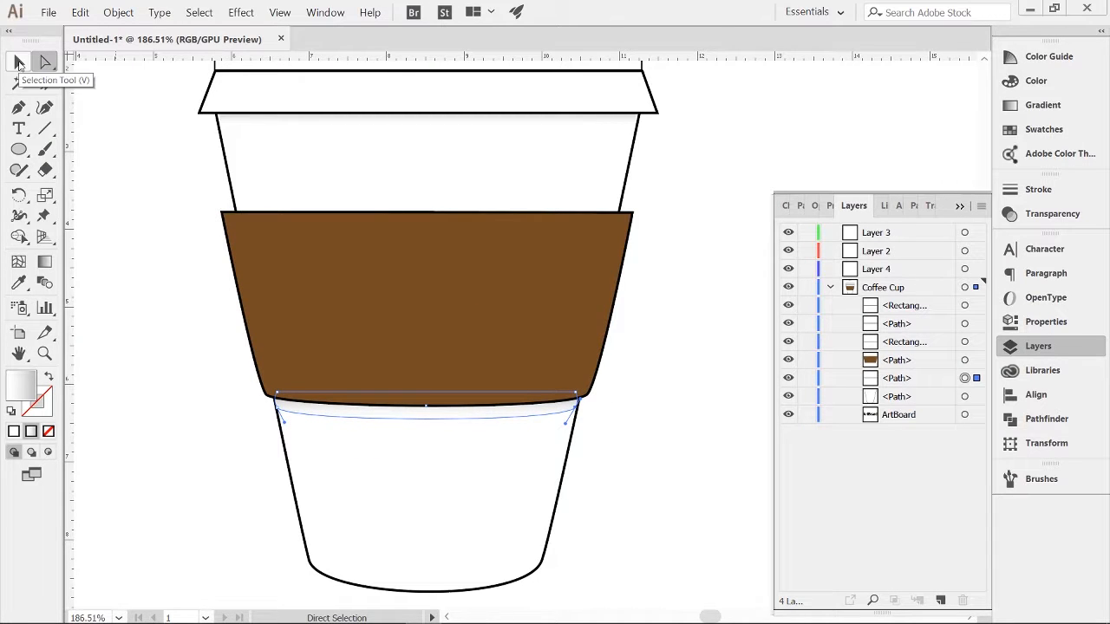
pyautogui.click(20, 61)
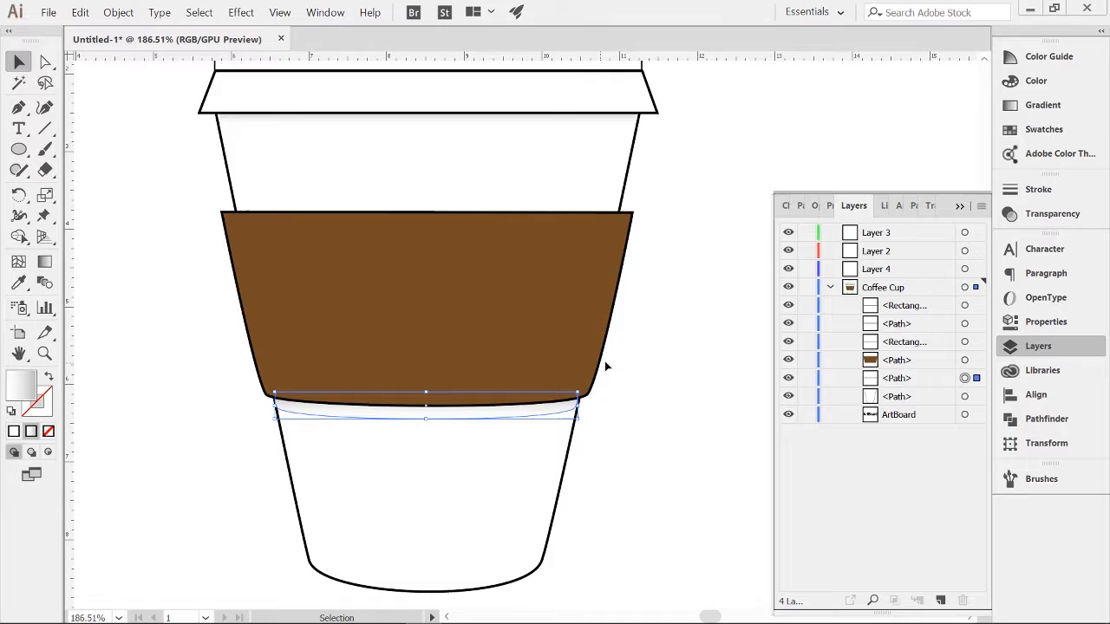
# Adjust the sleeve shadow's linear gradient, setting the white stop's location to 7.25% and the midpoint to 49.31%
pyautogui.click(1041, 108)
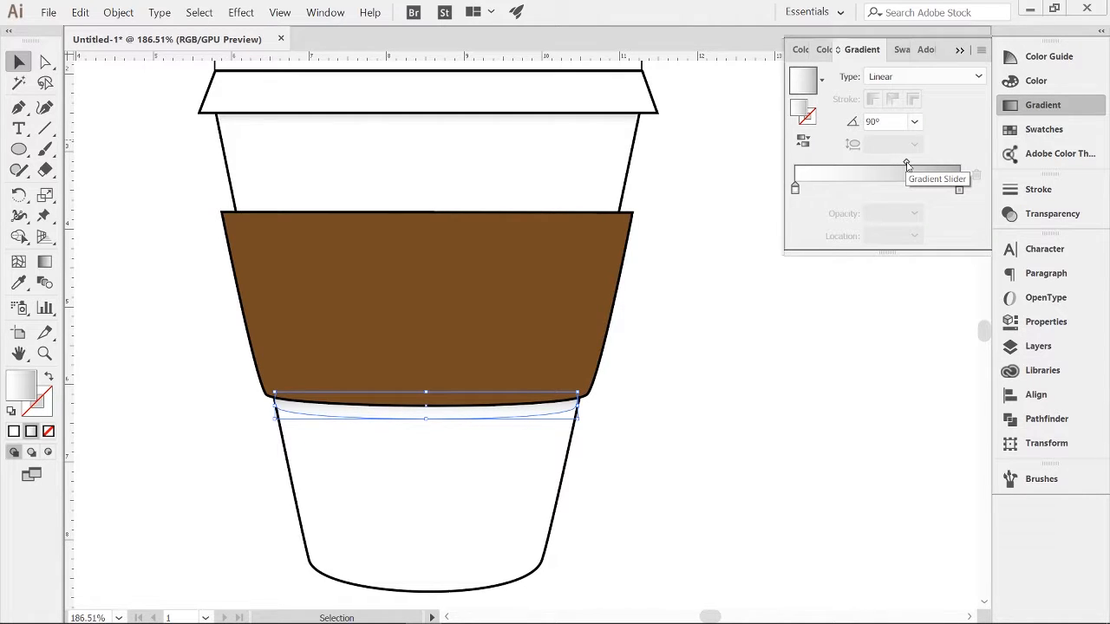
pyautogui.moveTo(907, 165); pyautogui.dragTo(870, 170)
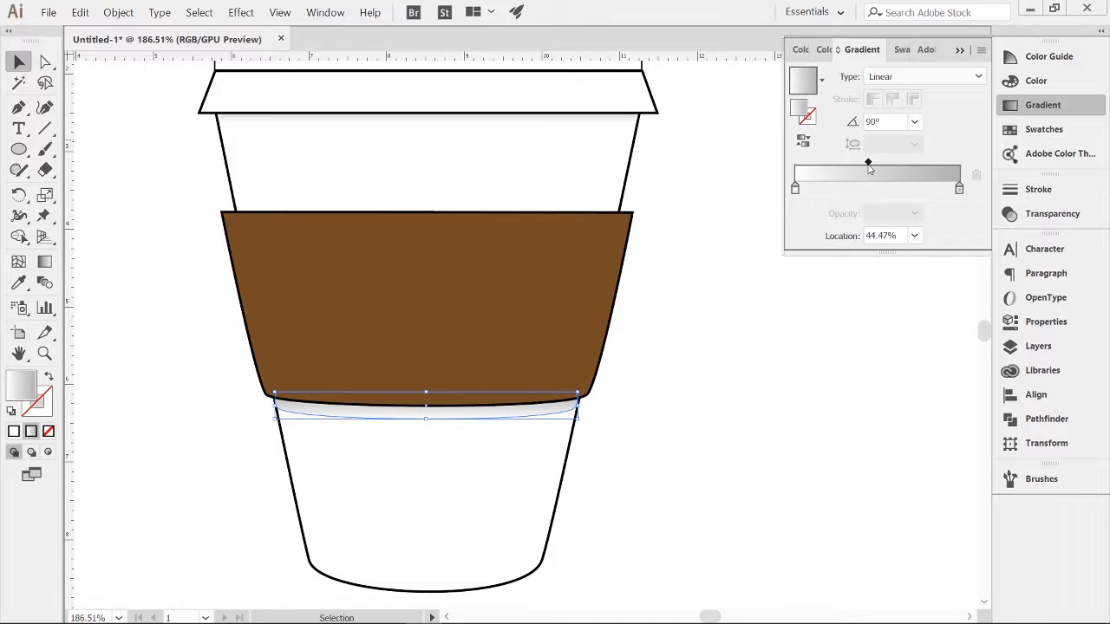
pyautogui.click(743, 363)
pyautogui.click(532, 419)
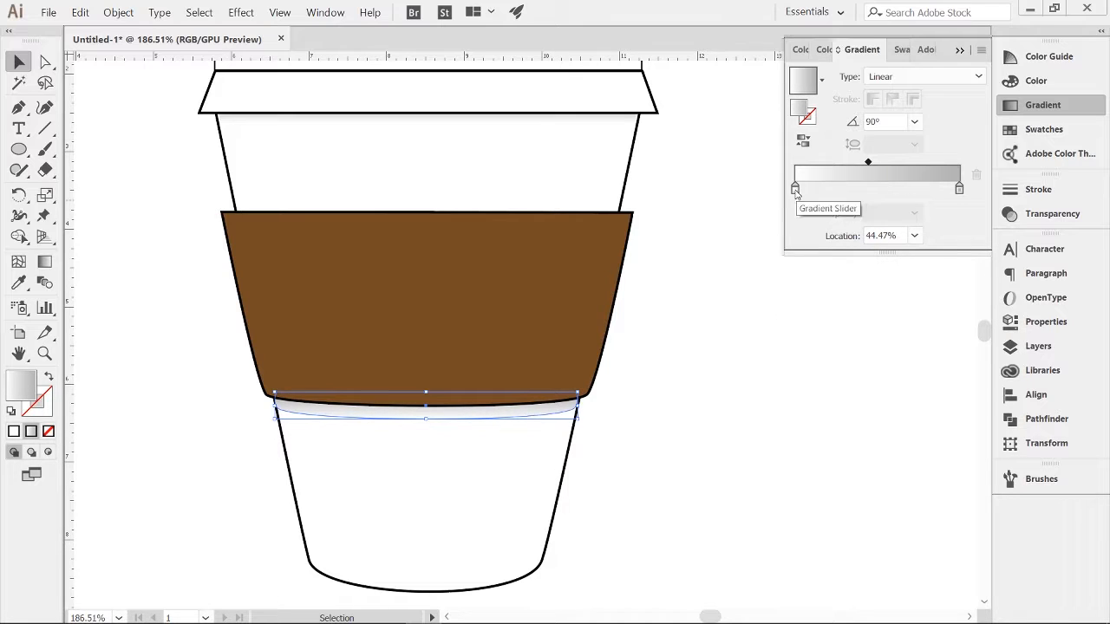
pyautogui.moveTo(795, 190); pyautogui.dragTo(807, 191)
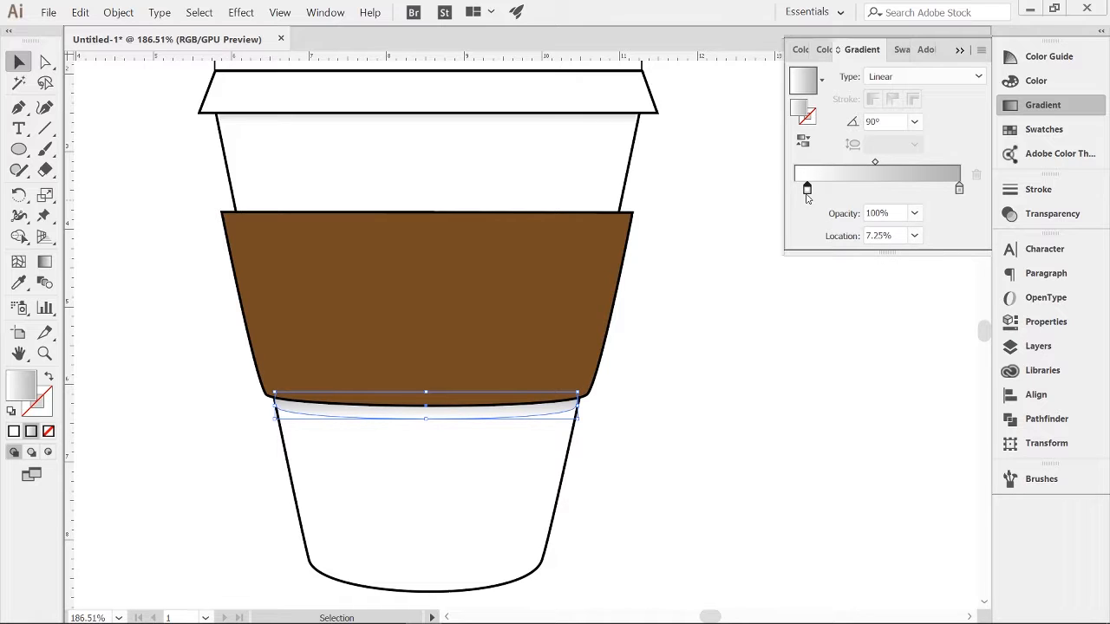
pyautogui.click(640, 408)
pyautogui.click(554, 416)
pyautogui.click(876, 164)
pyautogui.click(602, 497)
pyautogui.click(534, 415)
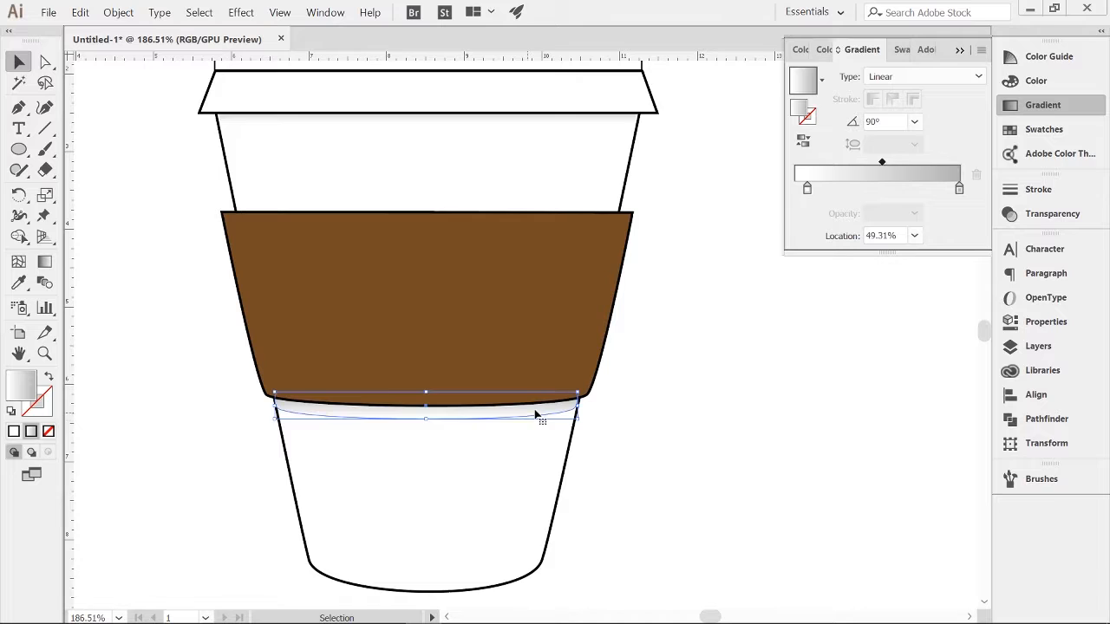
pyautogui.click(808, 190)
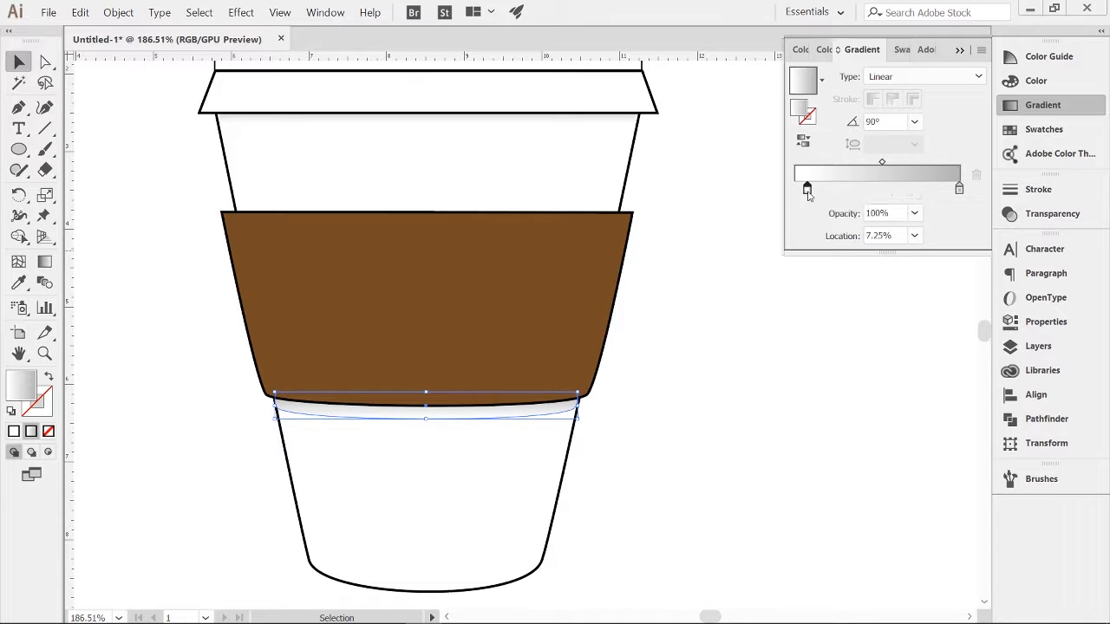
pyautogui.click(583, 403)
pyautogui.click(282, 412)
pyautogui.click(642, 466)
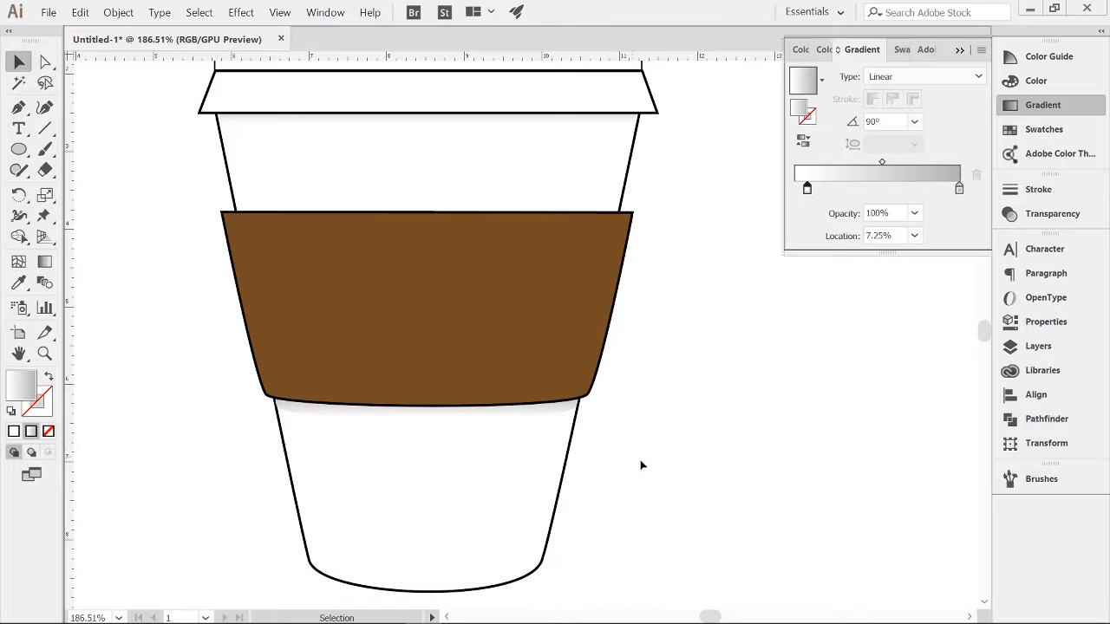
# Move the Coffee Cup layer above Layer 4 and rename Layer 4 as Gradient
pyautogui.press('z')
pyautogui.keyDown('alt'); pyautogui.click(513, 398); pyautogui.keyUp('alt')
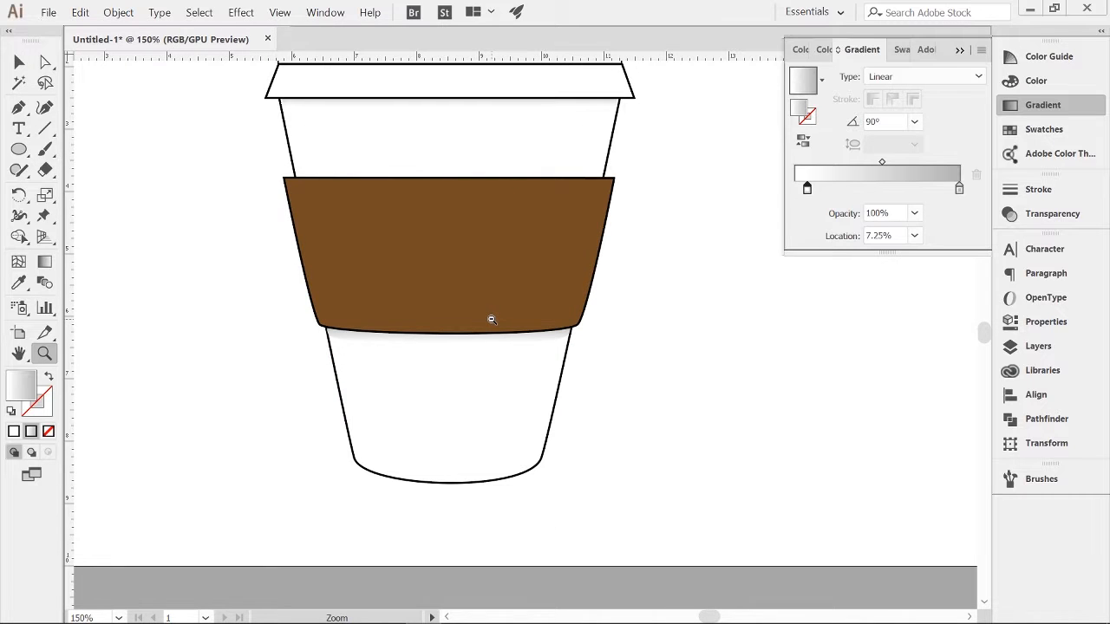
pyautogui.moveTo(491, 320); pyautogui.dragTo(418, 292)
pyautogui.press('v')
pyautogui.press('F7')
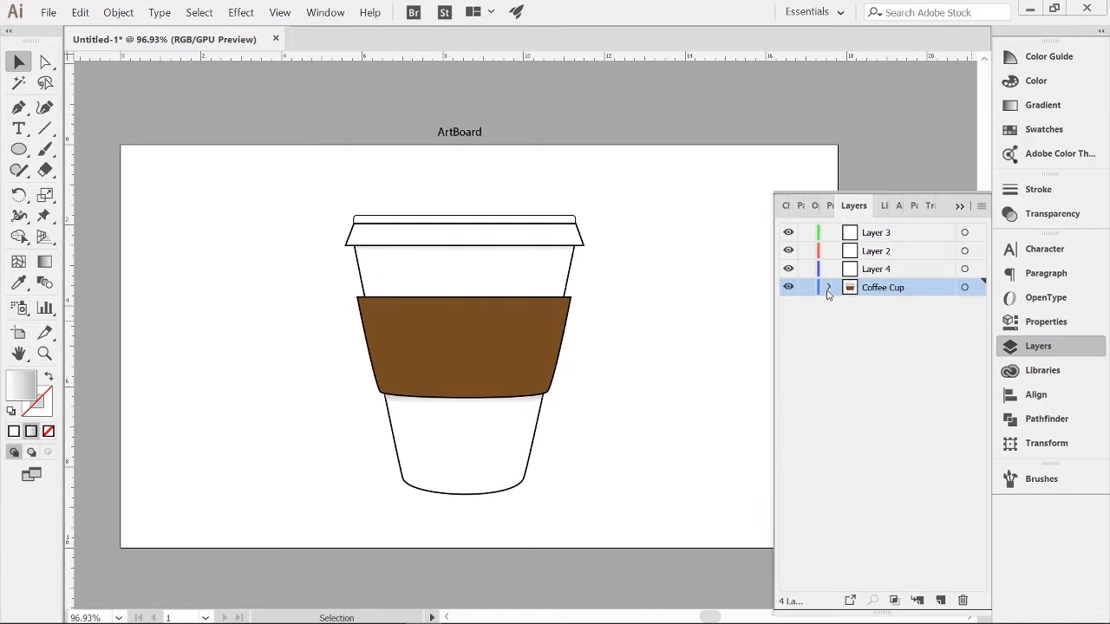
pyautogui.click(830, 287)
pyautogui.click(830, 288)
pyautogui.moveTo(887, 291); pyautogui.dragTo(886, 264)
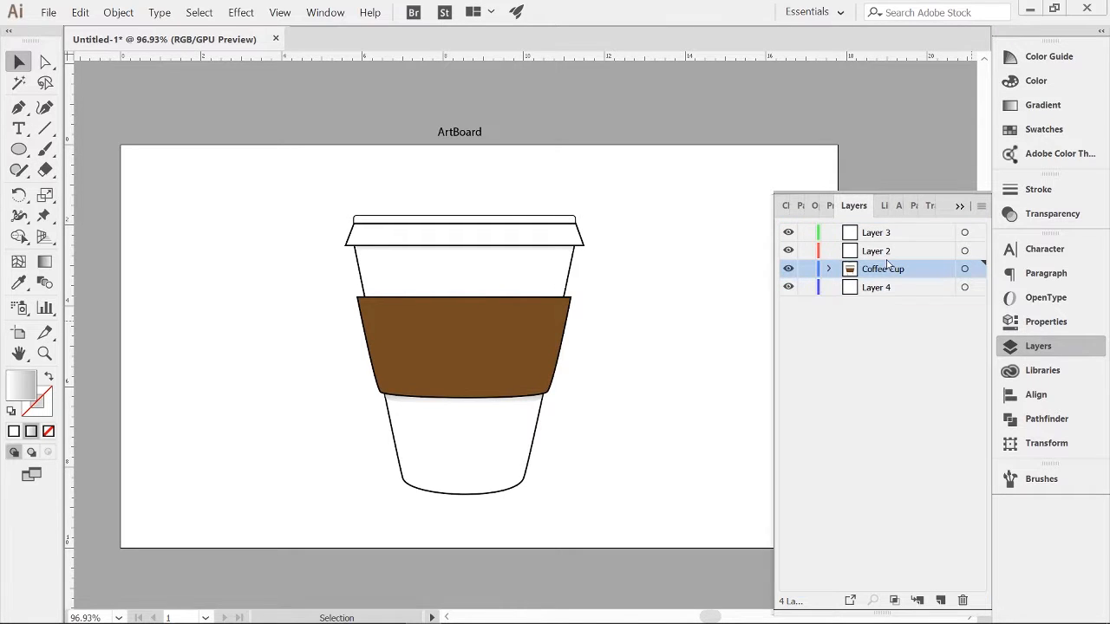
pyautogui.doubleClick(887, 292)
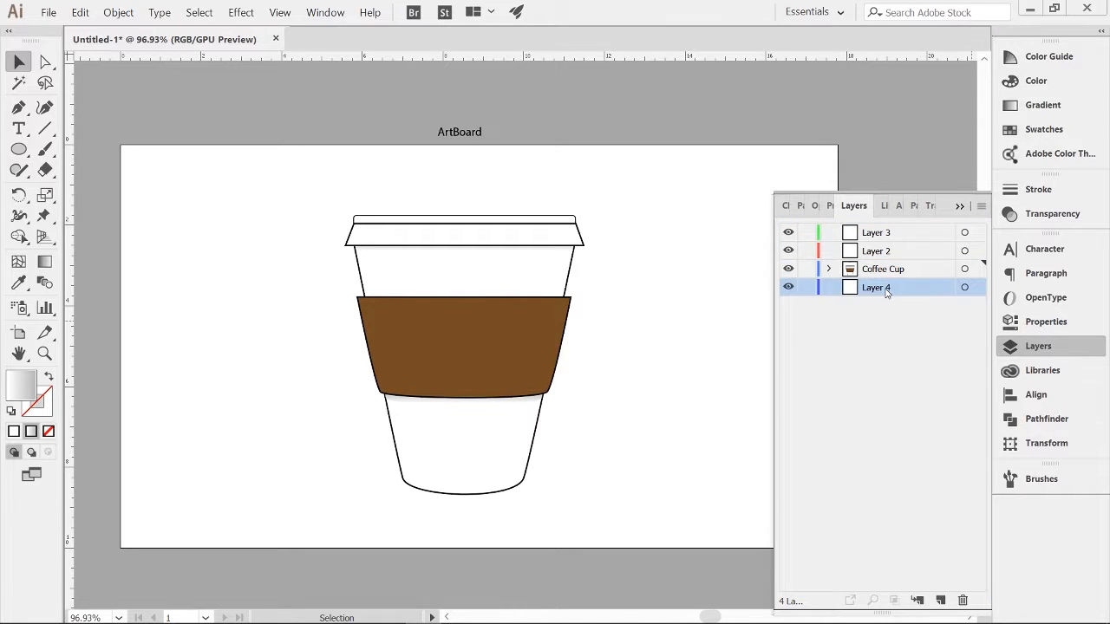
pyautogui.write('Gradient')
pyautogui.press('Return')
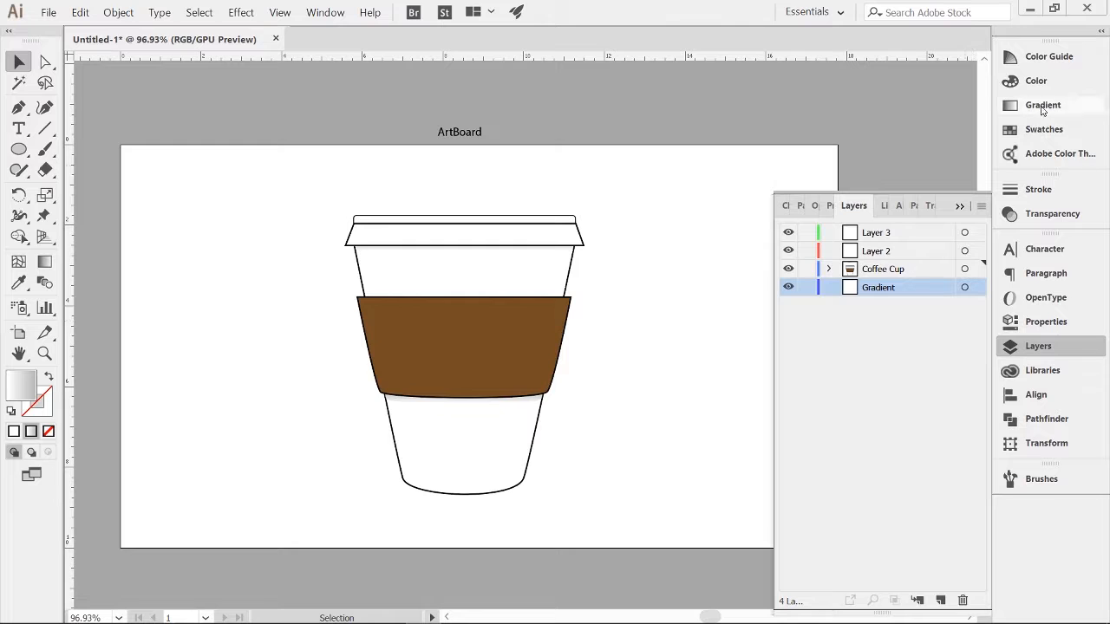
# Draw a large circle centred over the cup and transfer it to the Gradient layer behind the artwork
pyautogui.click(18, 150)
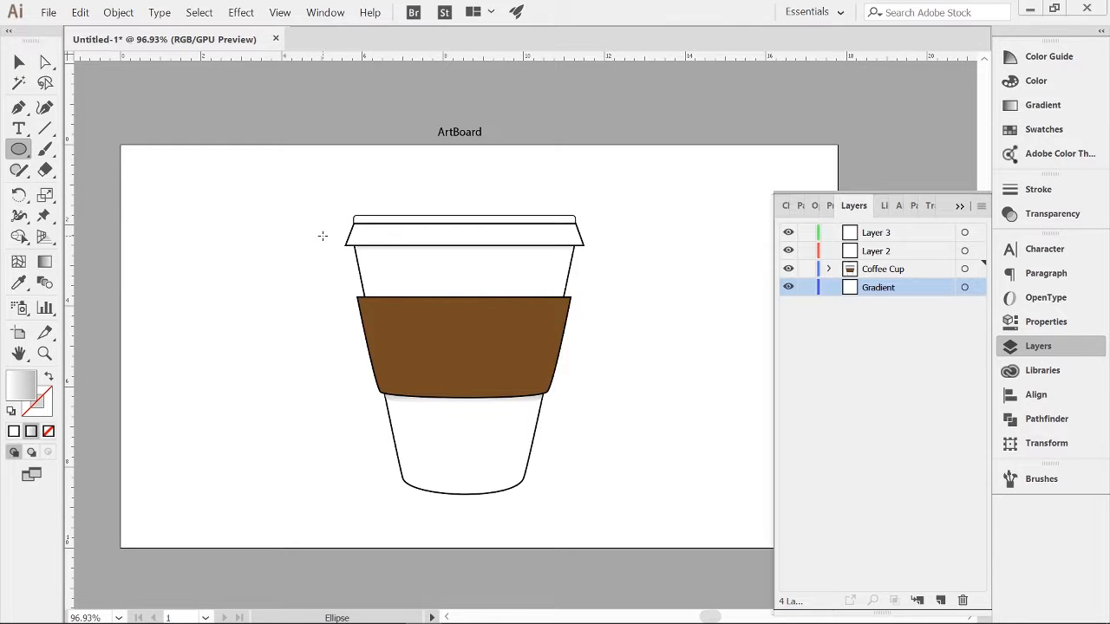
pyautogui.moveTo(330, 247)
pyautogui.mouseDown()
pyautogui.moveTo(564, 416)
pyautogui.moveTo(593, 506)
pyautogui.mouseUp()
pyautogui.press('v')
pyautogui.moveTo(478, 392); pyautogui.dragTo(492, 362)
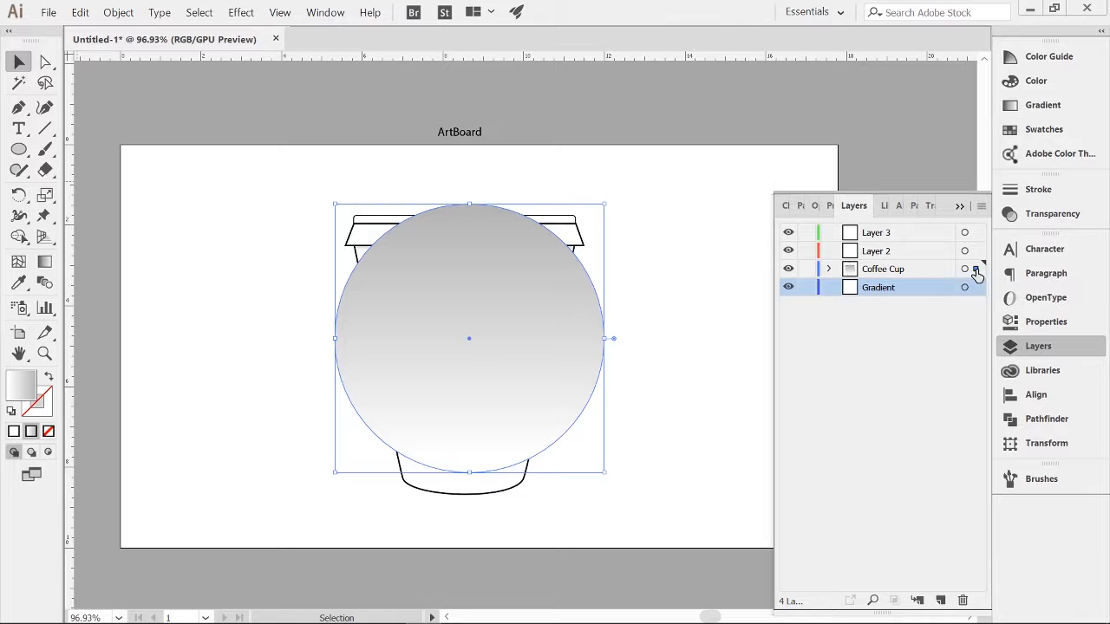
pyautogui.moveTo(977, 273); pyautogui.dragTo(976, 287)
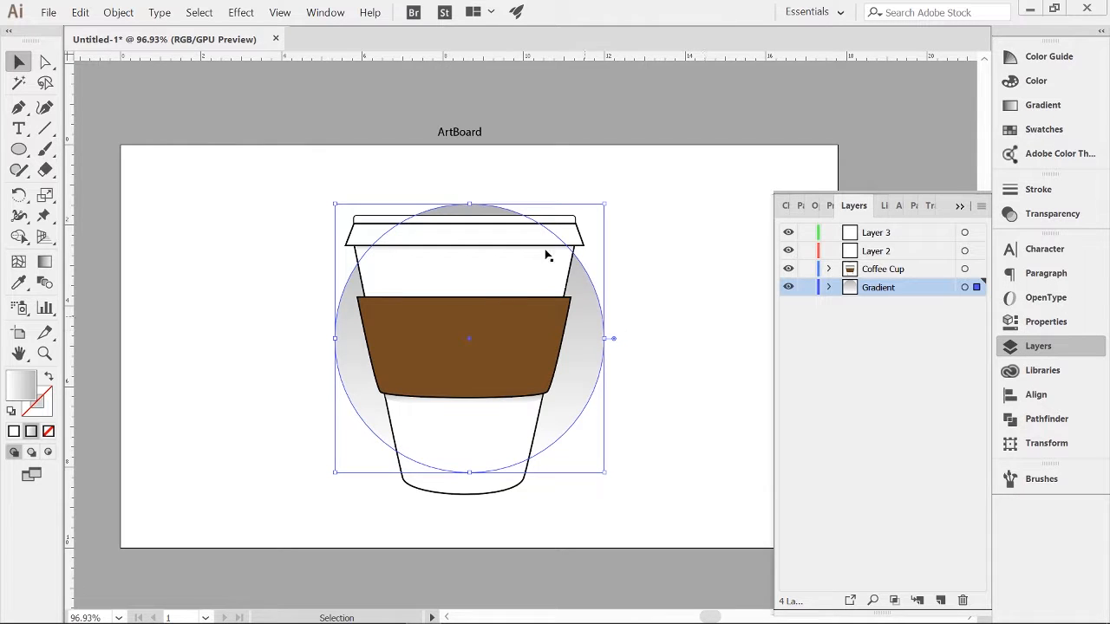
# Change the circle's gradient type to Radial and reverse it so gray fades from the centre to white at the edge
pyautogui.click(1043, 105)
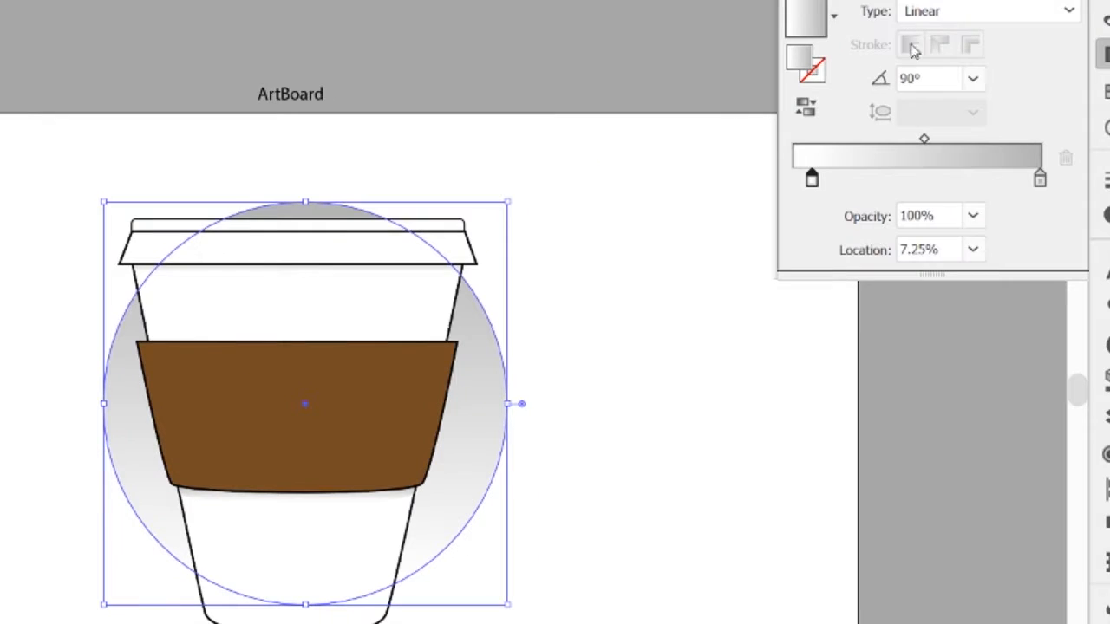
pyautogui.click(983, 15)
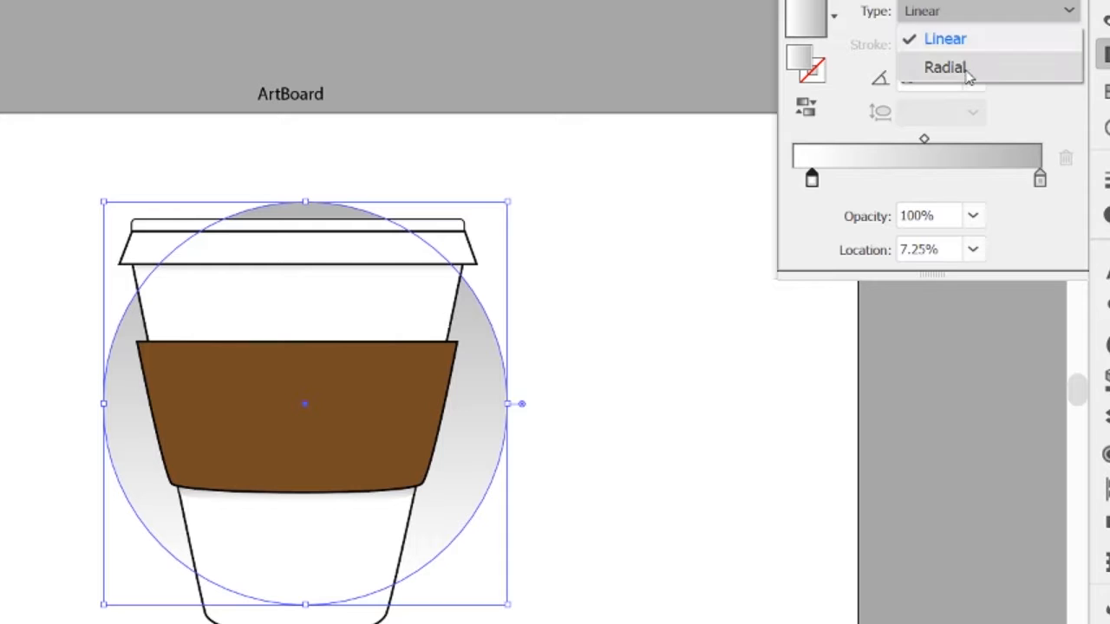
pyautogui.click(964, 70)
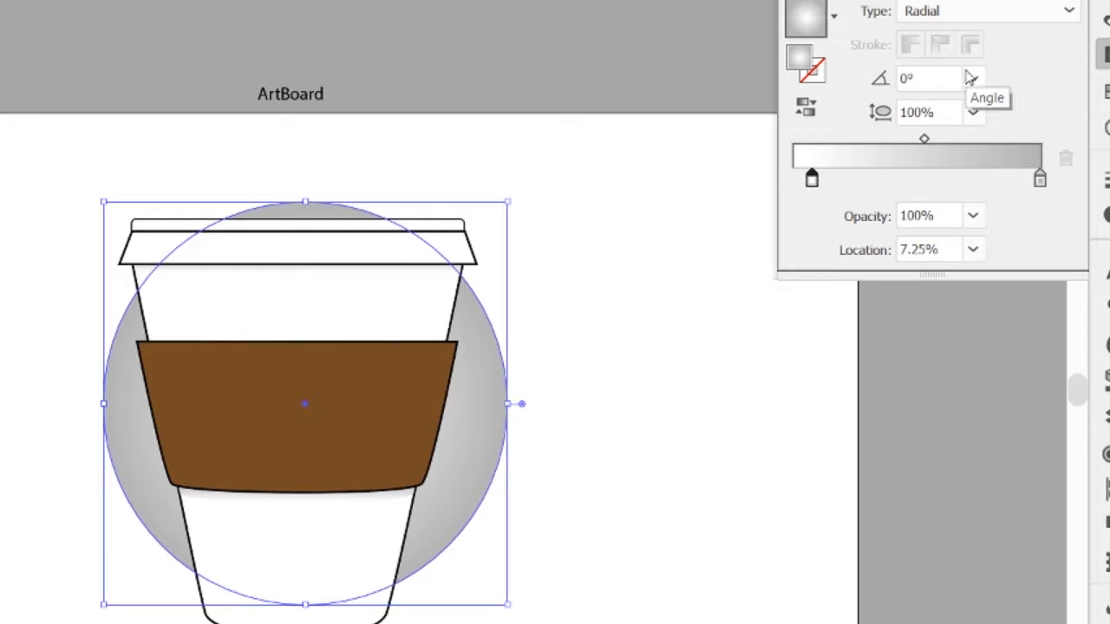
pyautogui.click(812, 118)
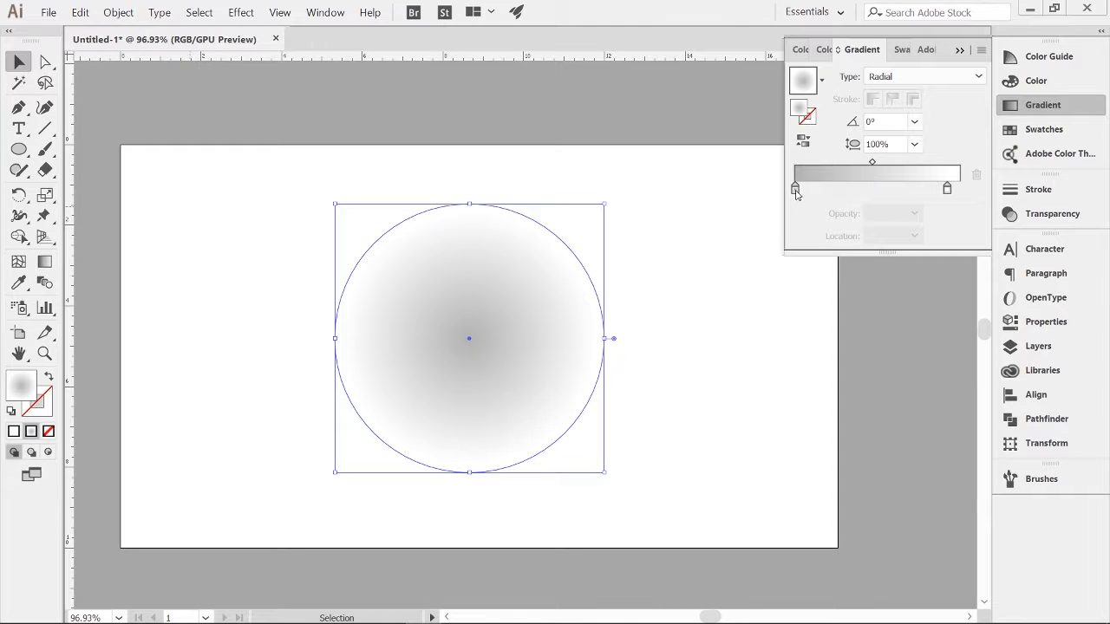
# Recolour the radial gradient's centre stop with the blue swatch R=63 G=169 B=245 and show the Coffee Cup layer
pyautogui.doubleClick(795, 189)
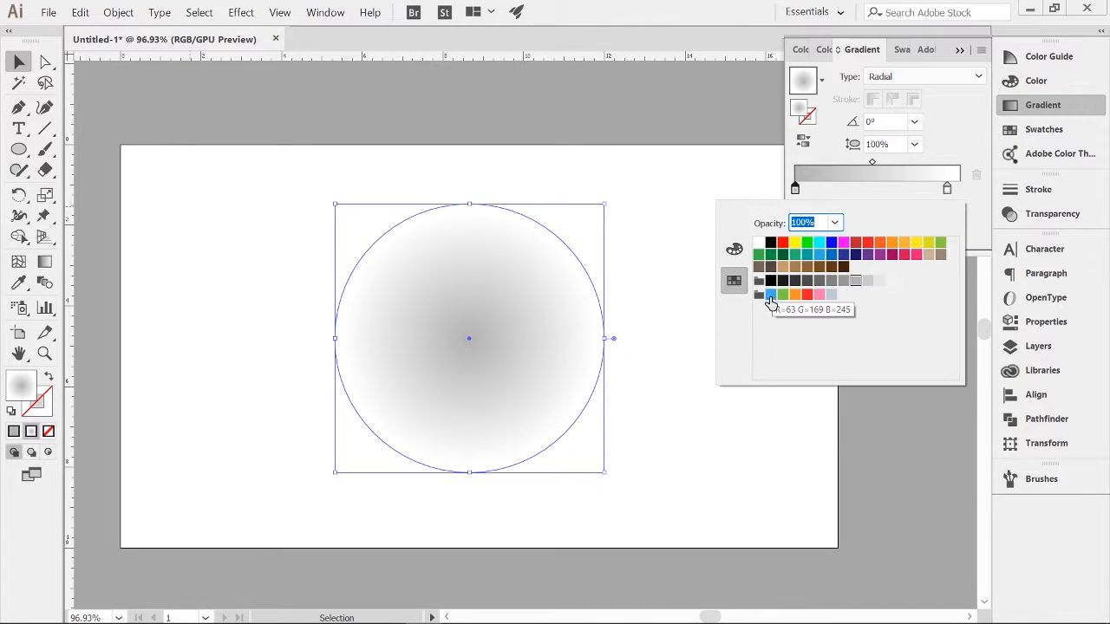
pyautogui.click(734, 248)
pyautogui.moveTo(876, 257); pyautogui.dragTo(811, 260)
pyautogui.moveTo(878, 287)
pyautogui.mouseDown()
pyautogui.moveTo(925, 289)
pyautogui.moveTo(906, 313)
pyautogui.moveTo(864, 286)
pyautogui.mouseUp()
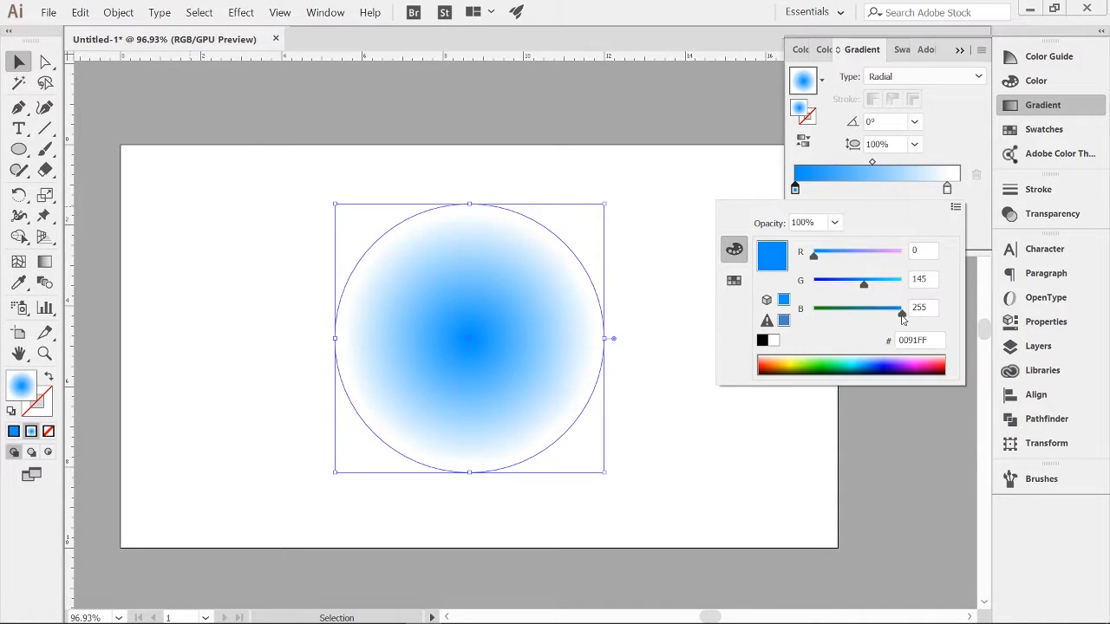
pyautogui.click(734, 280)
pyautogui.click(773, 299)
pyautogui.click(690, 298)
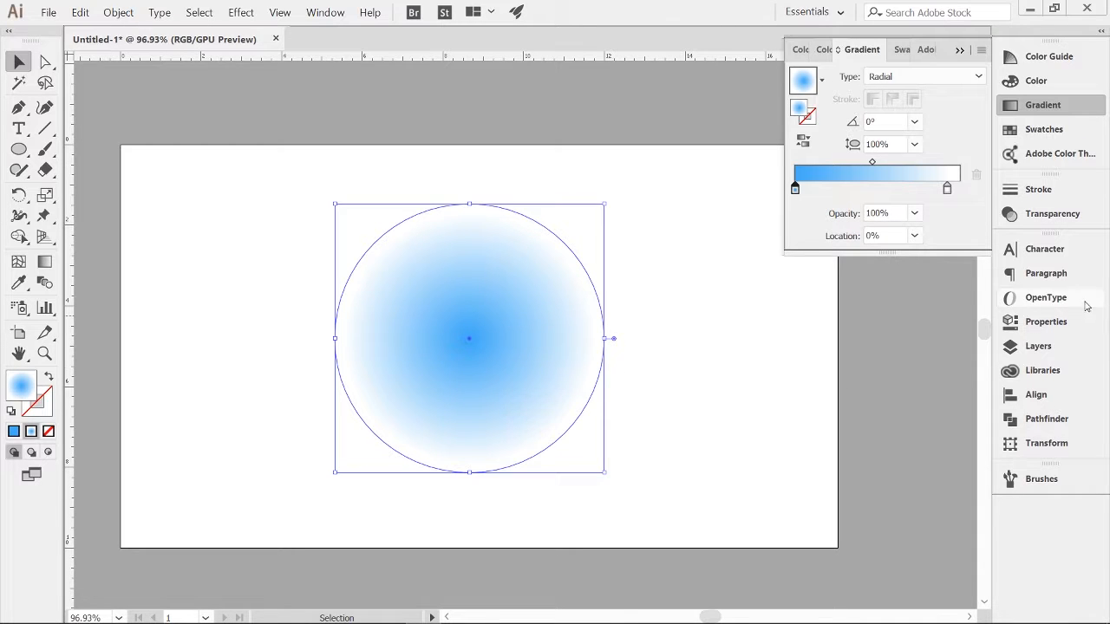
pyautogui.click(1034, 350)
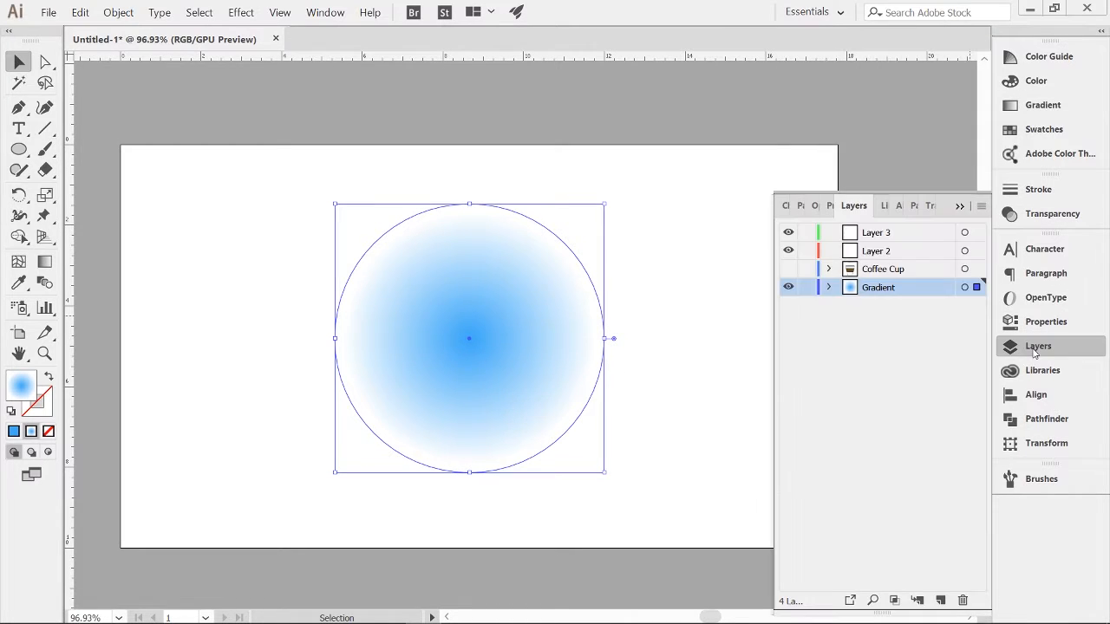
pyautogui.click(789, 270)
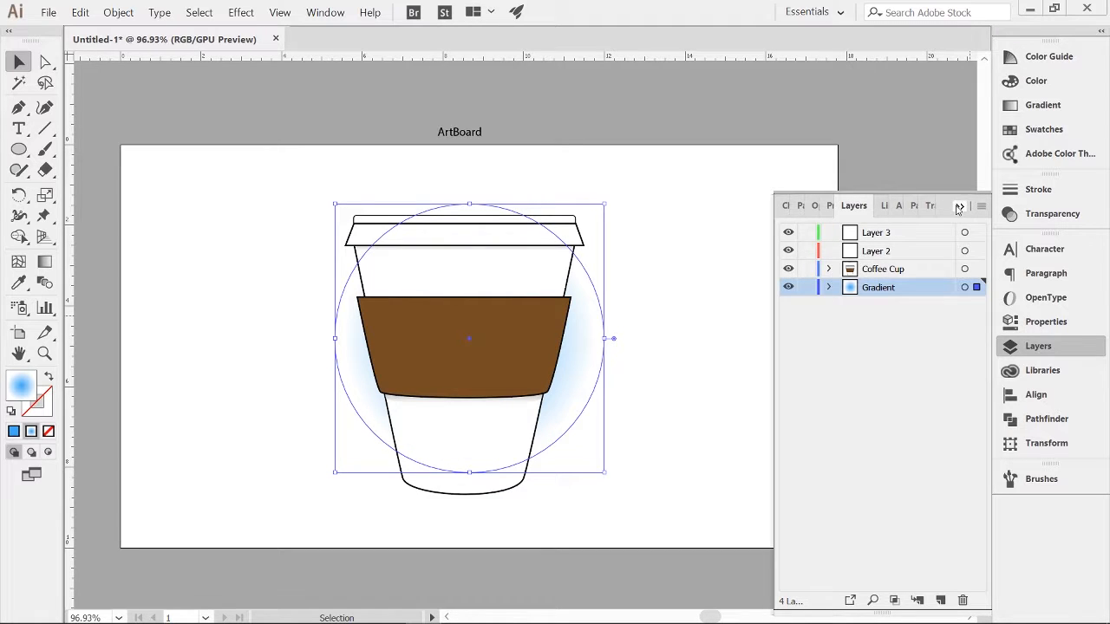
# Scale the Coffee Cup layer's artwork down slightly and move the ArtBoard label back above the artboard
pyautogui.click(977, 271)
pyautogui.moveTo(344, 126); pyautogui.dragTo(385, 189)
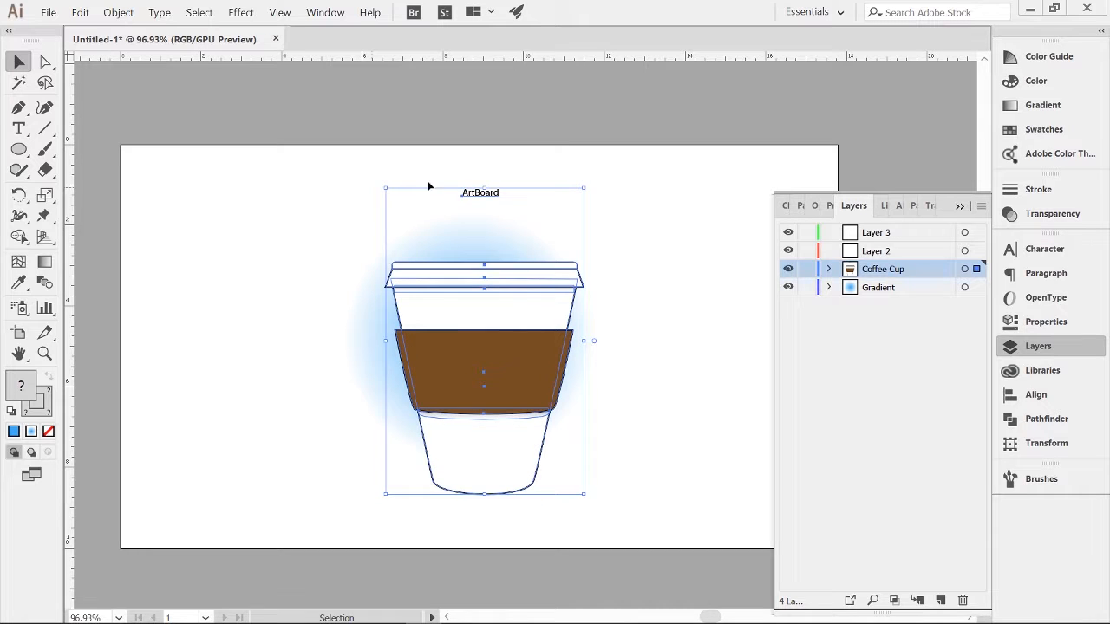
pyautogui.click(501, 193)
pyautogui.moveTo(484, 151); pyautogui.dragTo(489, 128)
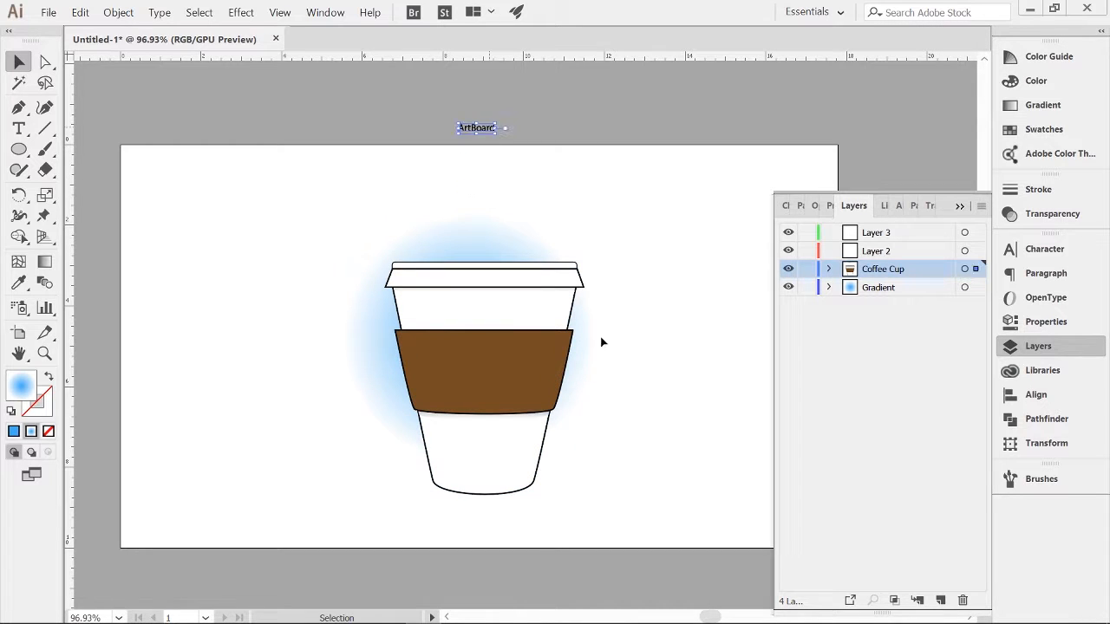
# Move the cup artwork, without the ArtBoard label, to the centre of the blue gradient circle
pyautogui.click(977, 271)
pyautogui.keyDown('shift'); pyautogui.click(479, 128); pyautogui.keyUp('shift')
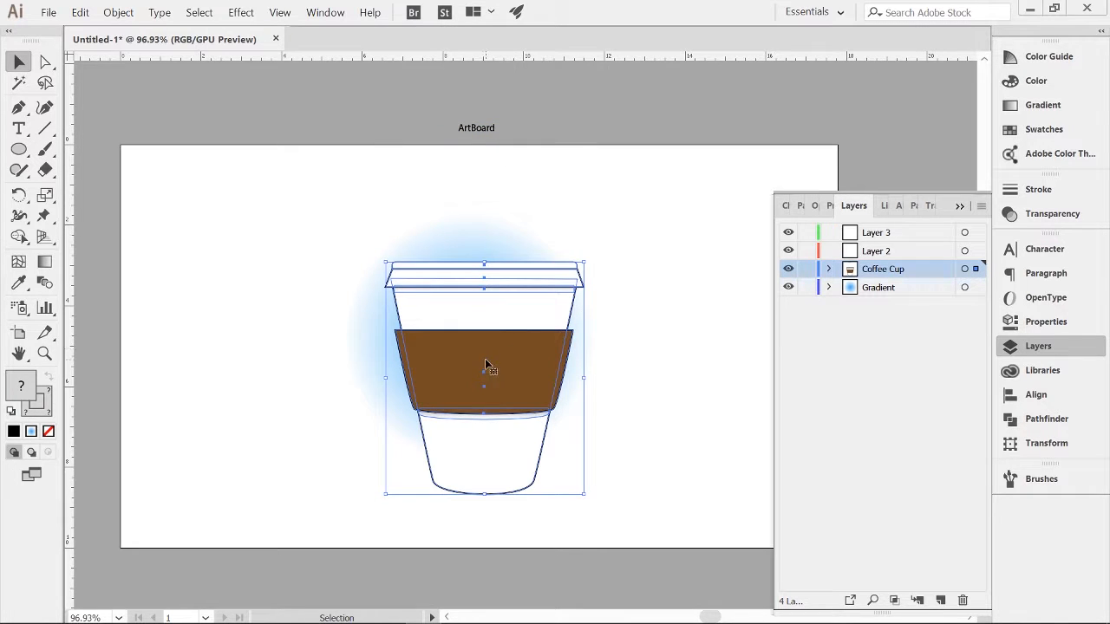
pyautogui.moveTo(486, 365); pyautogui.dragTo(472, 336)
pyautogui.click(647, 342)
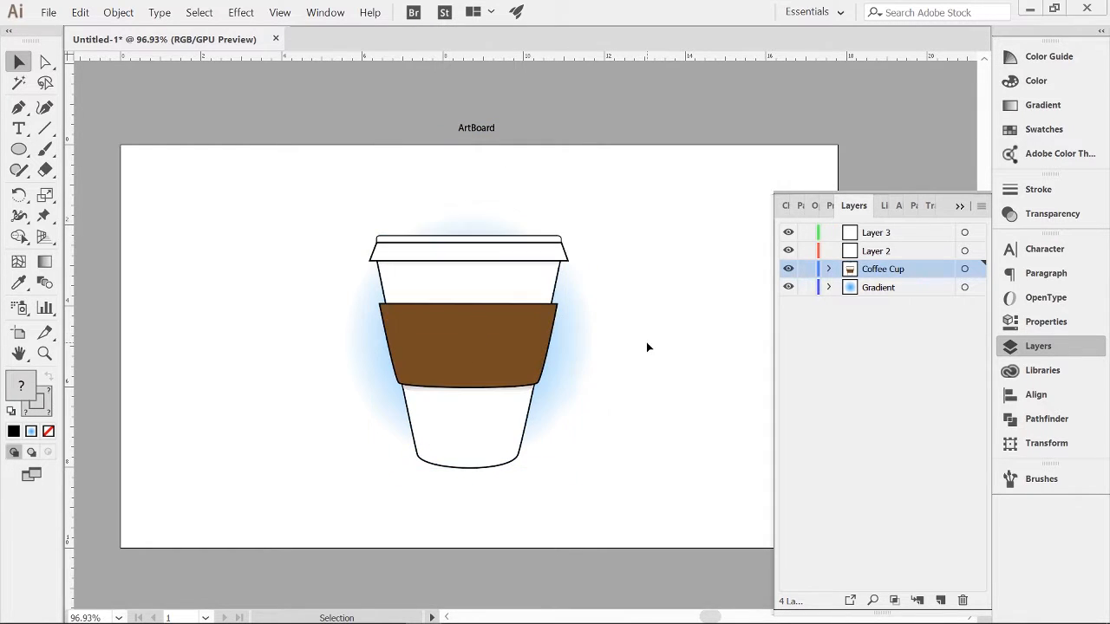
# Enlarge the blue gradient circle to about 8.06 in across so it extends beyond the cup on every side
pyautogui.click(553, 387)
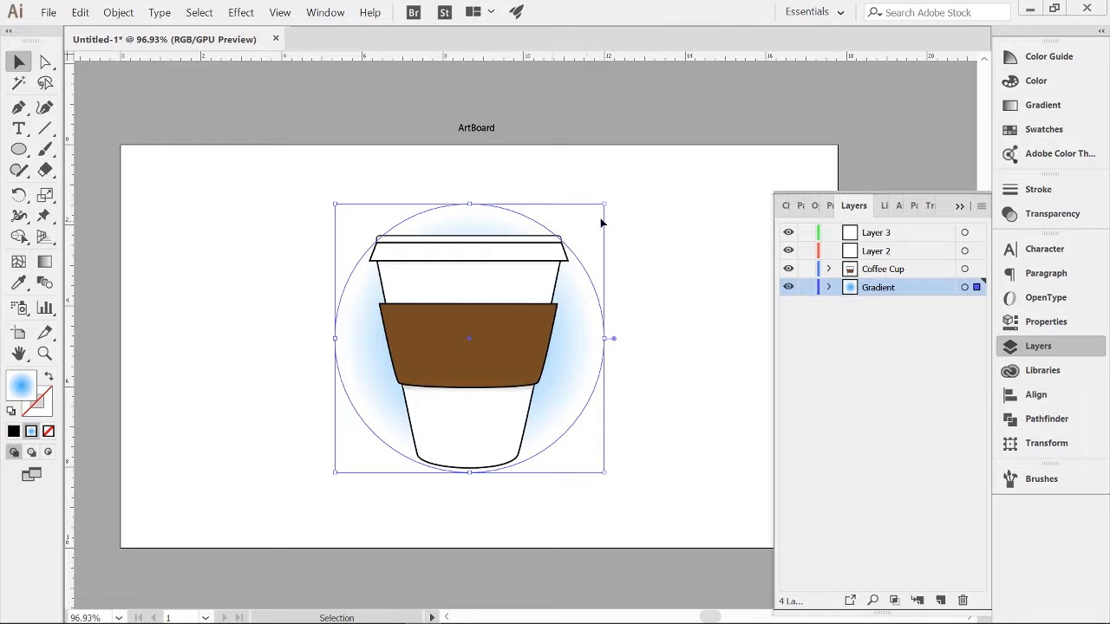
pyautogui.moveTo(605, 204); pyautogui.dragTo(642, 181)
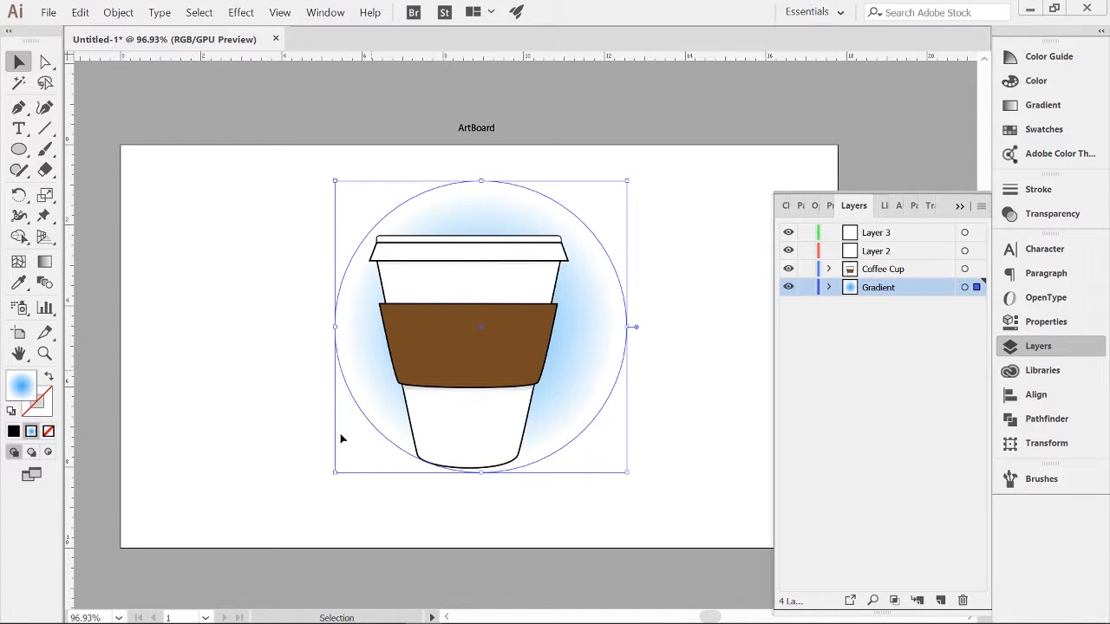
pyautogui.moveTo(333, 475); pyautogui.dragTo(314, 492)
pyautogui.moveTo(627, 181)
pyautogui.mouseDown()
pyautogui.moveTo(629, 164)
pyautogui.moveTo(633, 173)
pyautogui.mouseUp()
pyautogui.moveTo(310, 173); pyautogui.dragTo(306, 168)
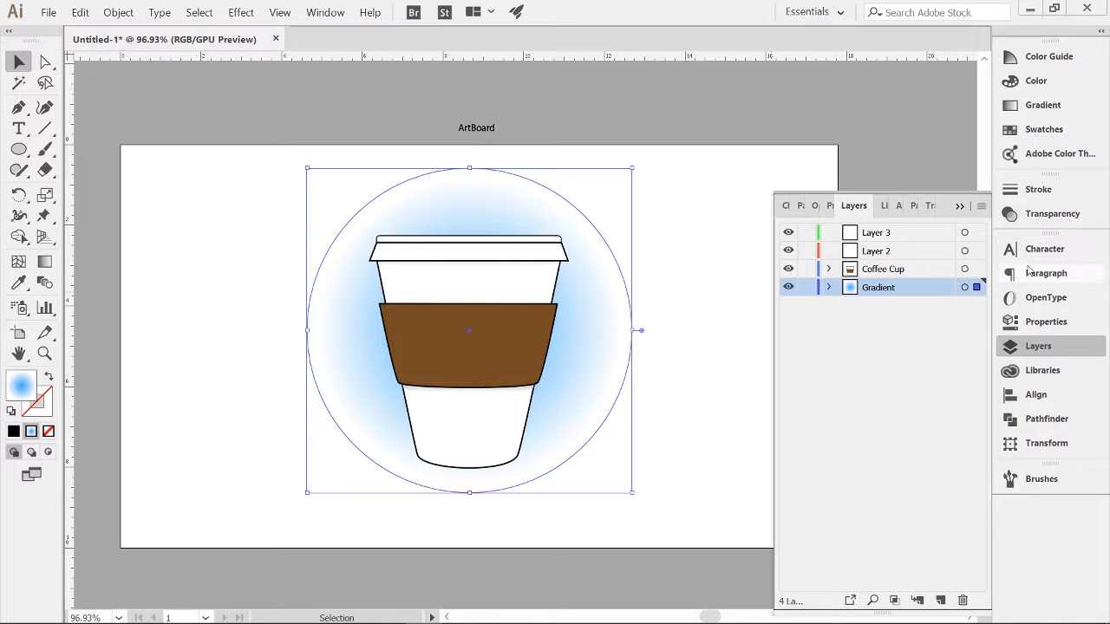
pyautogui.click(1019, 322)
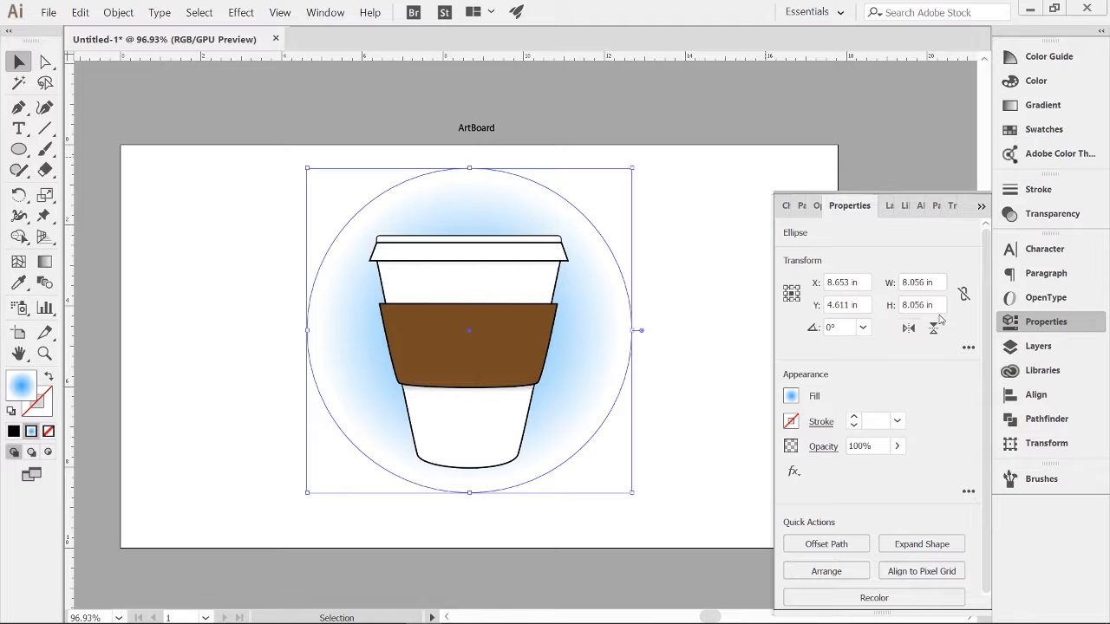
pyautogui.click(646, 276)
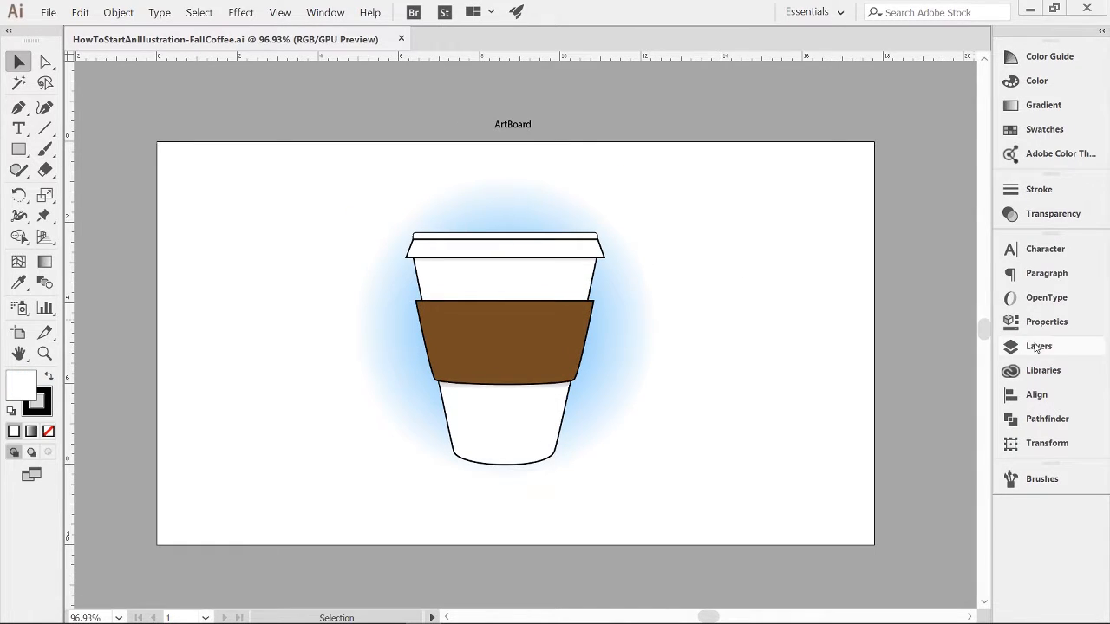
# Rename Layer 2 to "Leaves" and keep it as the active layer
pyautogui.click(1038, 346)
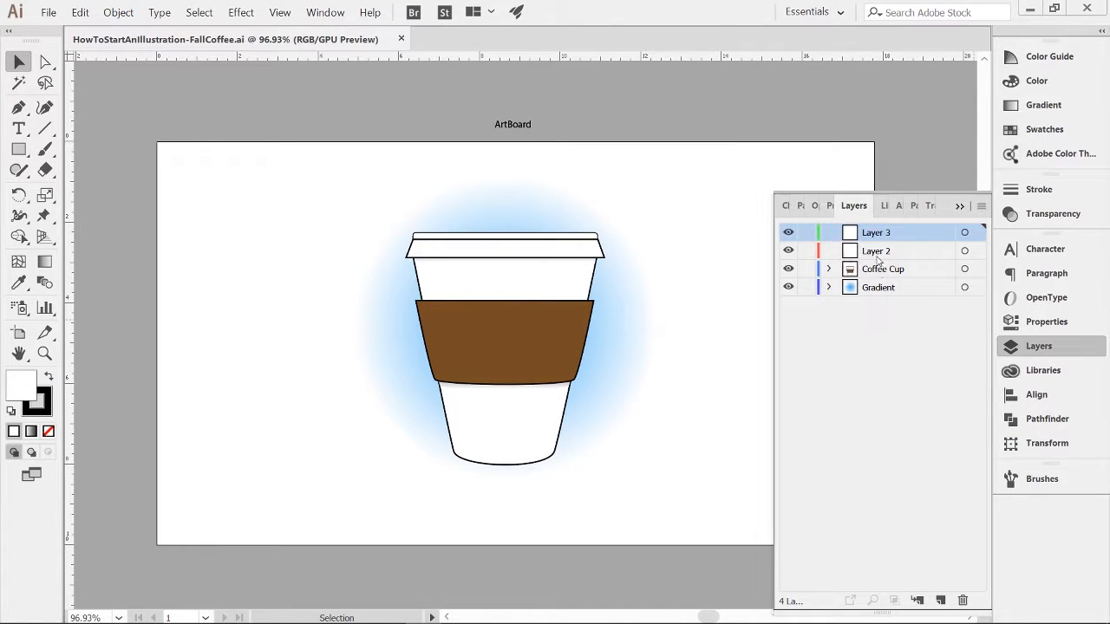
pyautogui.click(883, 252)
pyautogui.doubleClick(880, 251)
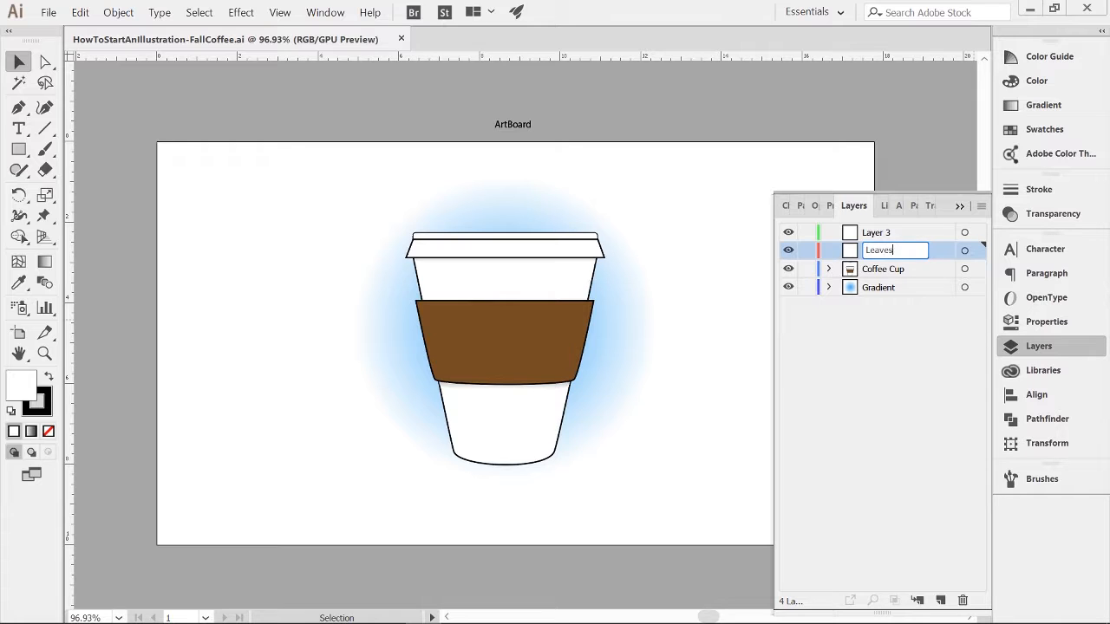
pyautogui.write('Leaves')
pyautogui.click(657, 205)
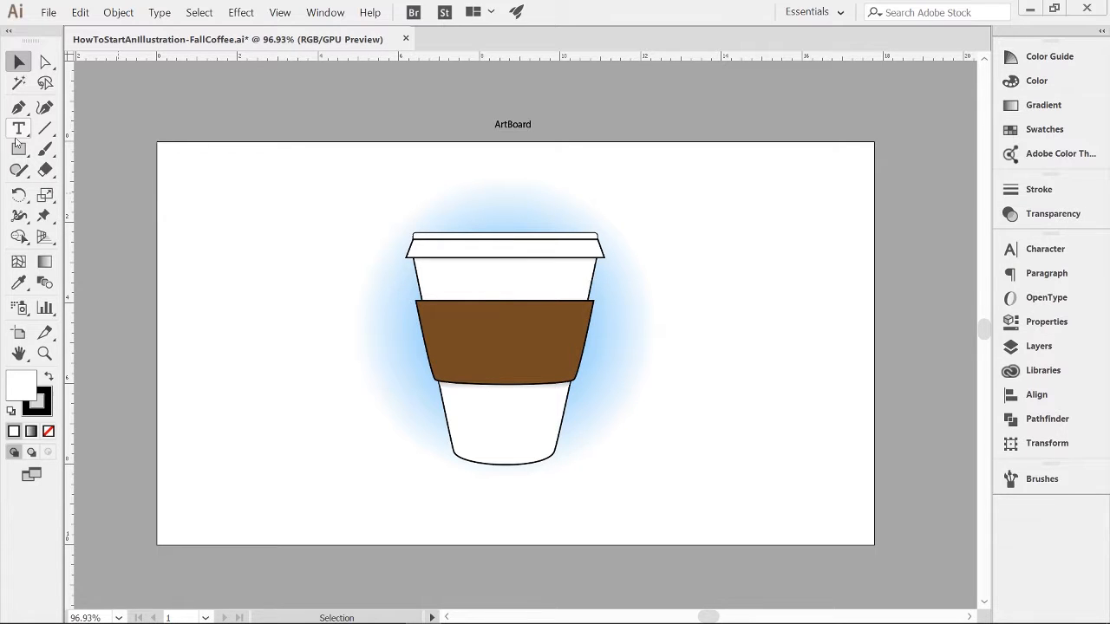
# Draw a circle on the Leaves layer in the empty artboard area to the lower right of the cup
pyautogui.moveTo(19, 149); pyautogui.dragTo(127, 188)
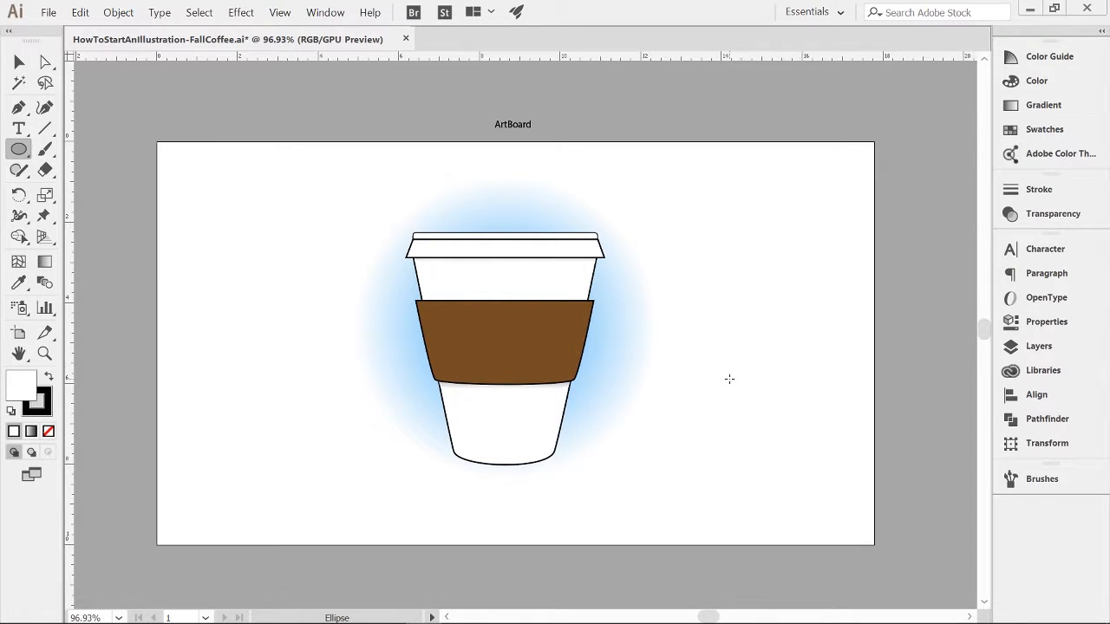
pyautogui.moveTo(729, 379)
pyautogui.mouseDown()
pyautogui.moveTo(810, 454)
pyautogui.moveTo(807, 444)
pyautogui.mouseUp()
pyautogui.press('v')
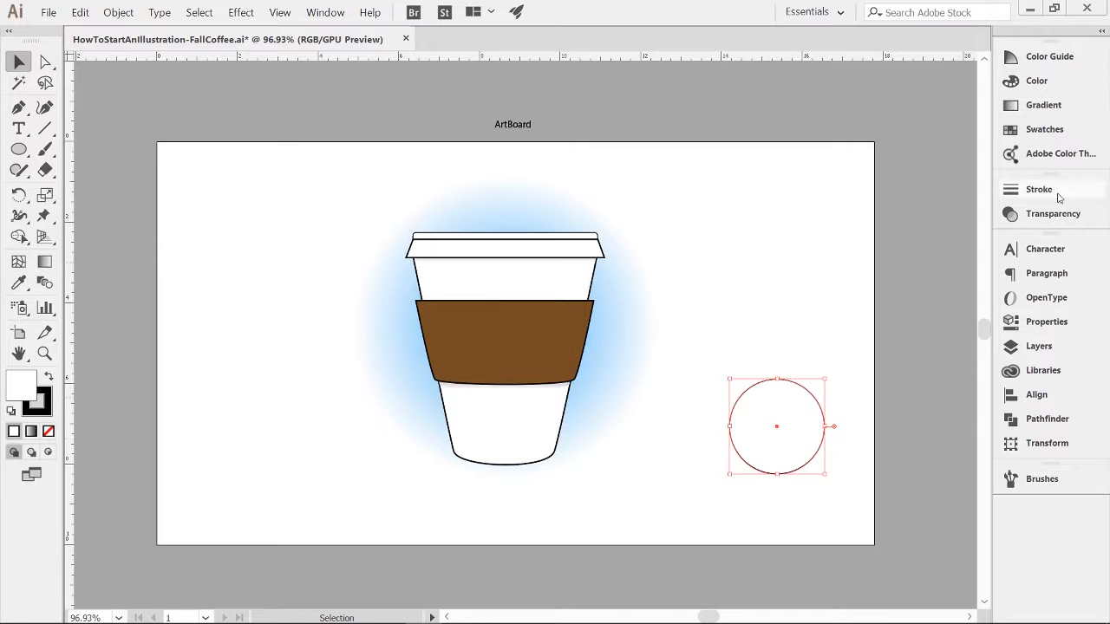
# Base the color guide on the sleeve's brown and add its orange harmony color to the swatches
pyautogui.click(1024, 129)
pyautogui.click(1019, 57)
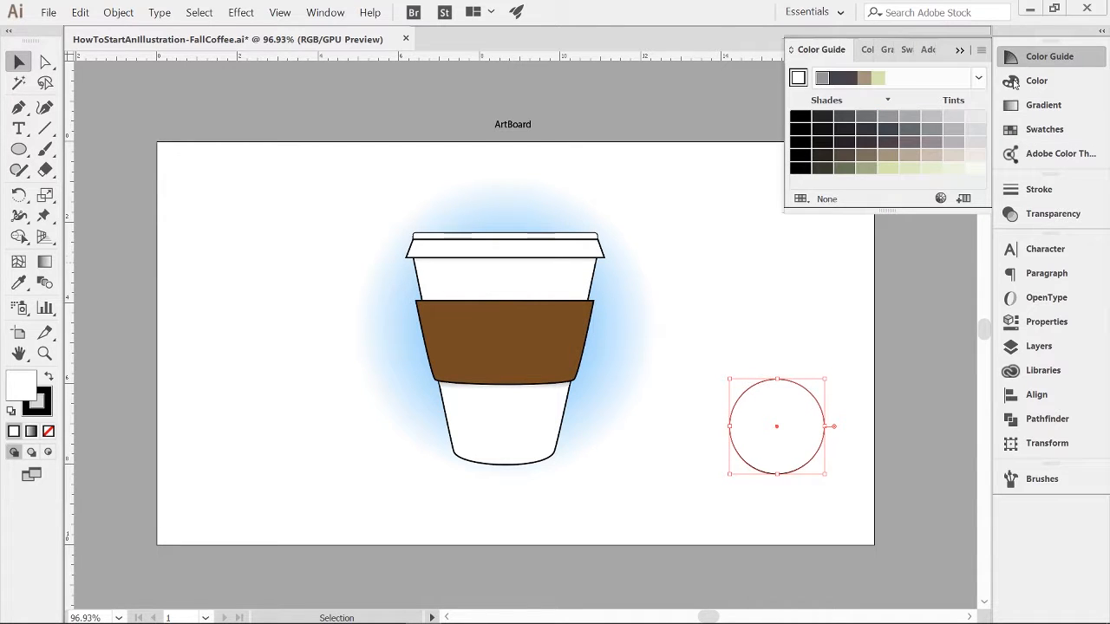
pyautogui.press('a')
pyautogui.click(512, 357)
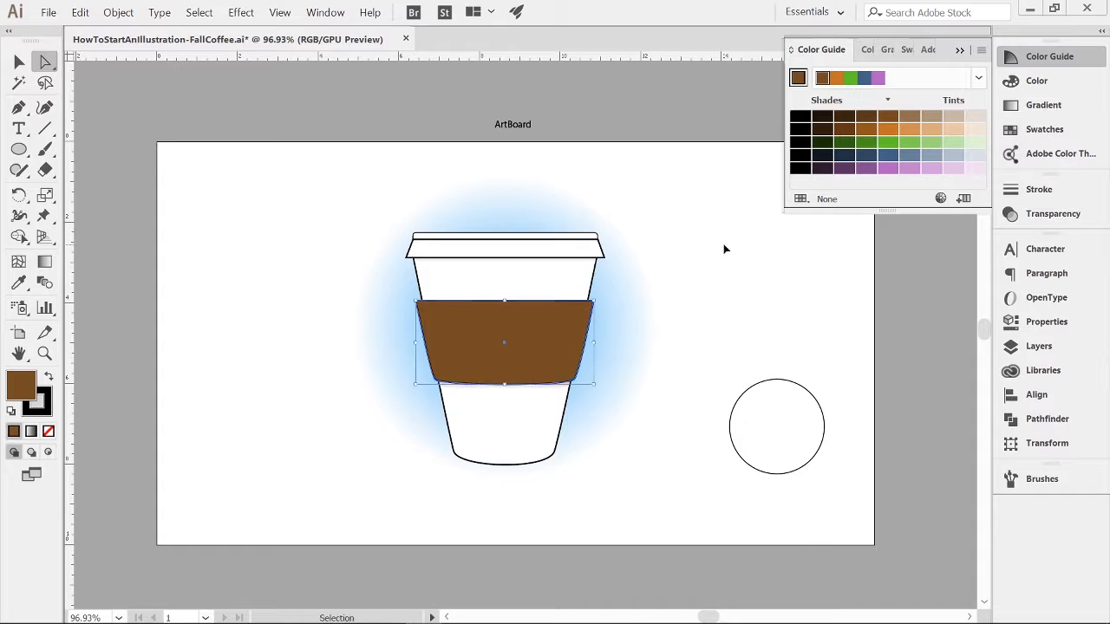
pyautogui.keyDown('ctrl'); pyautogui.click(723, 248); pyautogui.keyUp('ctrl')
pyautogui.click(888, 129)
pyautogui.click(1044, 129)
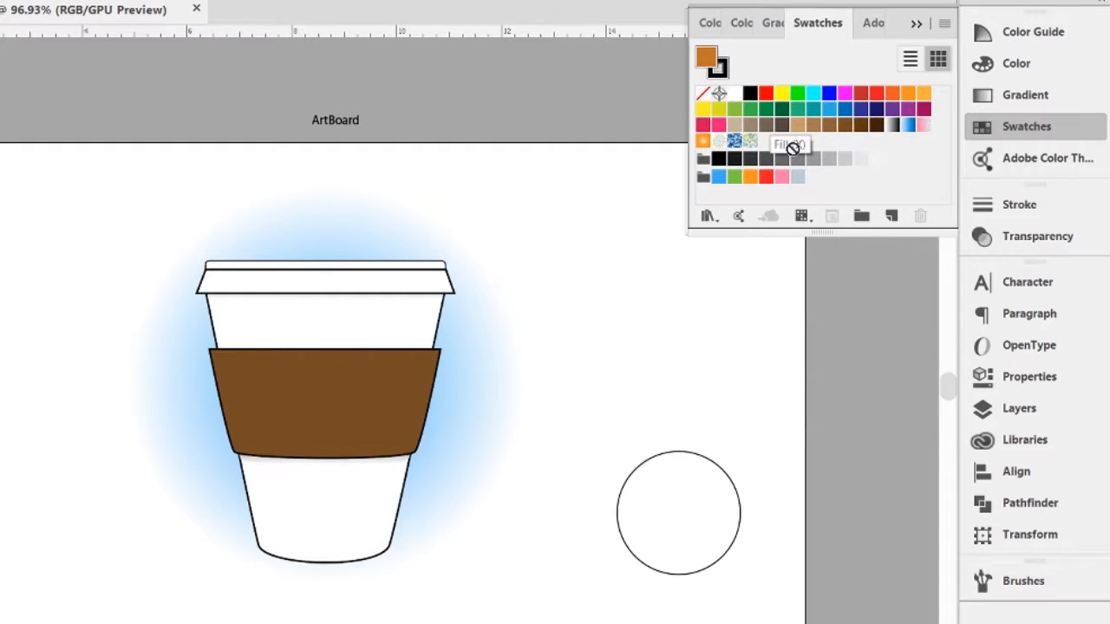
# Set orange as the base color, choose the Analogous harmony and add its bright reddish orange to the swatches
pyautogui.click(1028, 31)
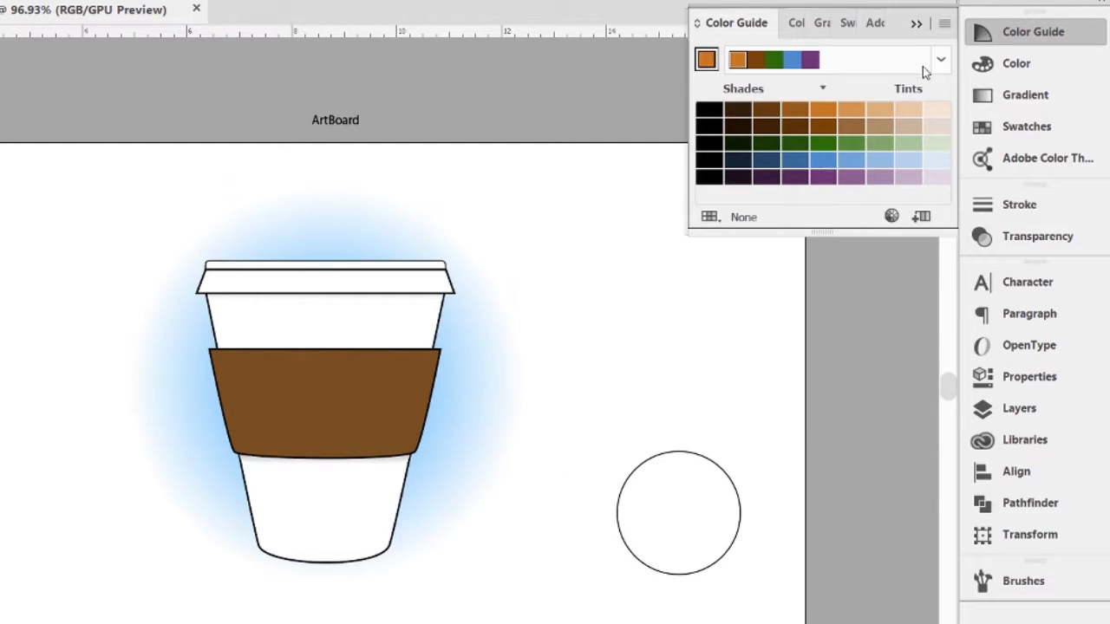
pyautogui.click(738, 59)
pyautogui.click(767, 297)
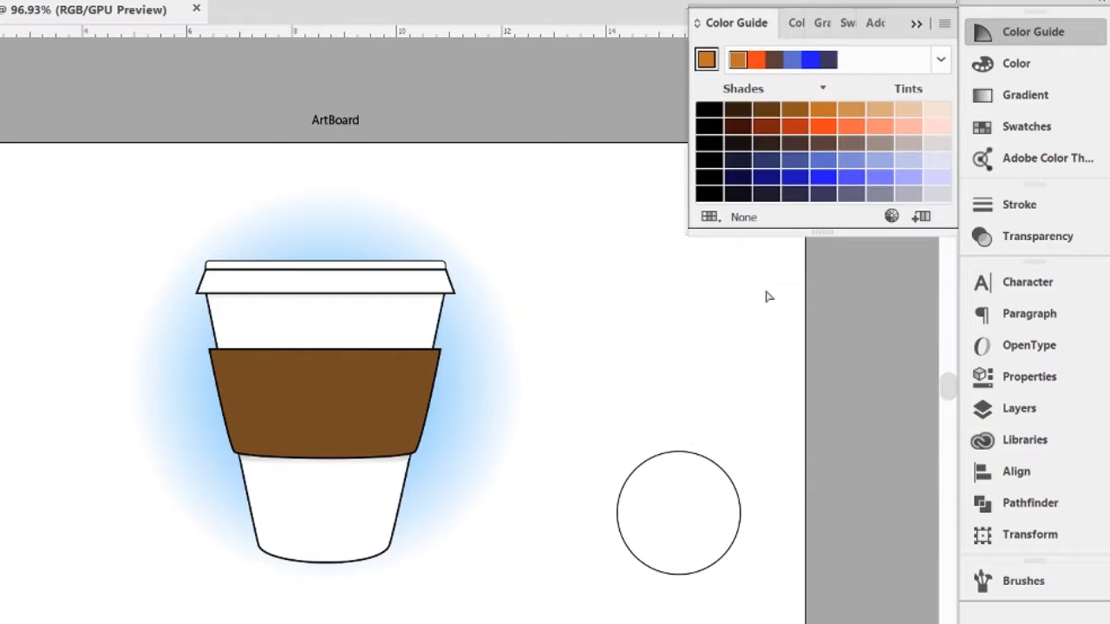
pyautogui.click(941, 59)
pyautogui.scroll(4, 804, 350)
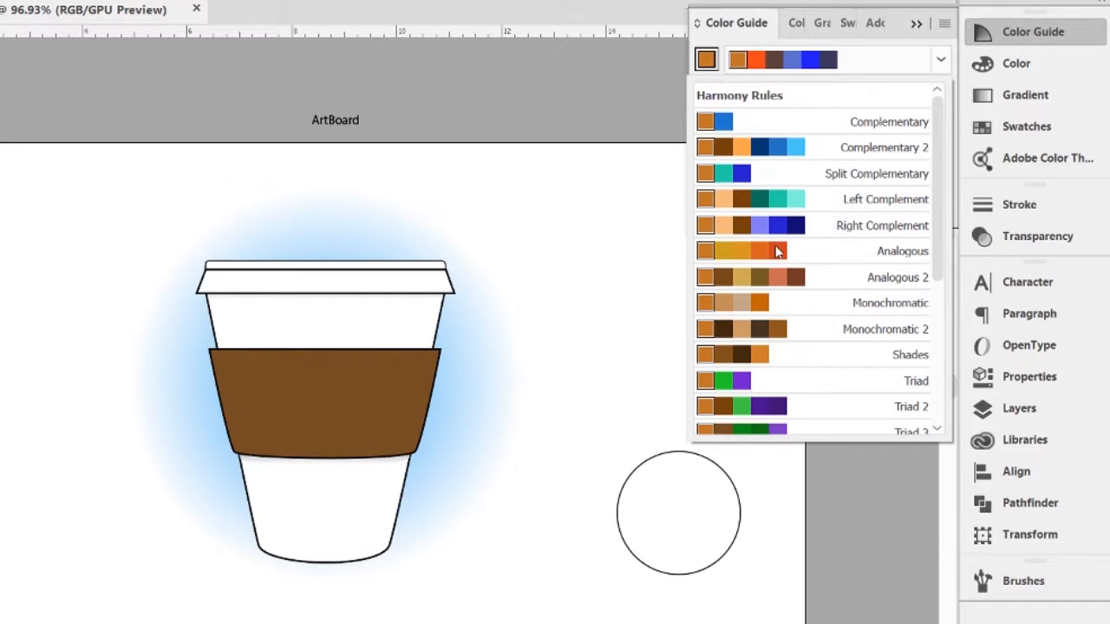
pyautogui.click(778, 252)
pyautogui.click(821, 162)
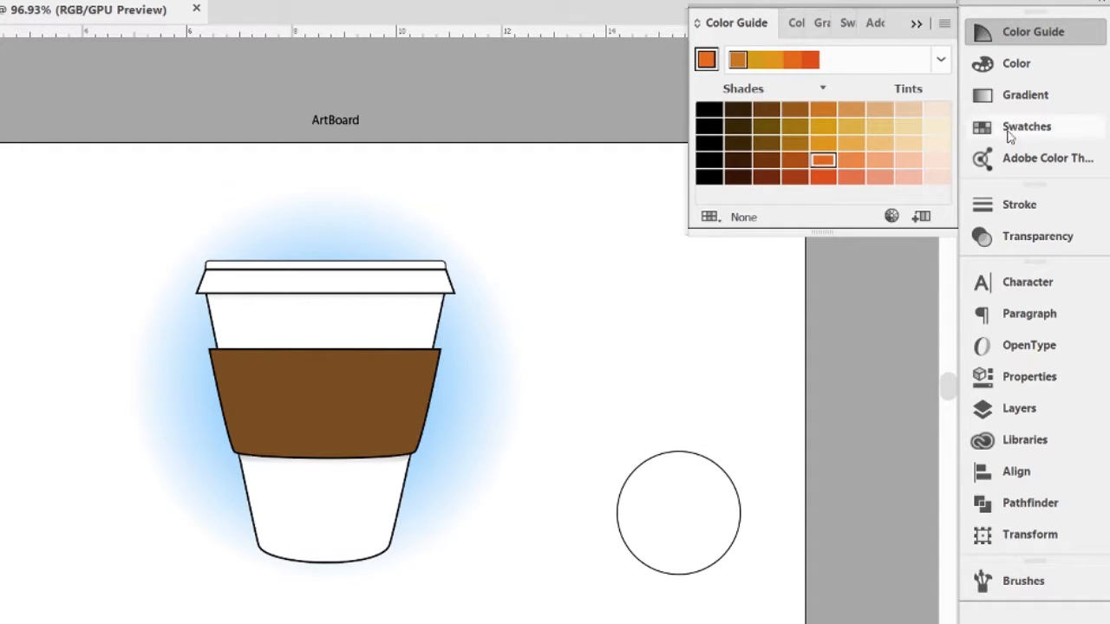
pyautogui.click(988, 126)
# Add the golden yellow from the Analogous harmony to the swatches
pyautogui.click(1019, 28)
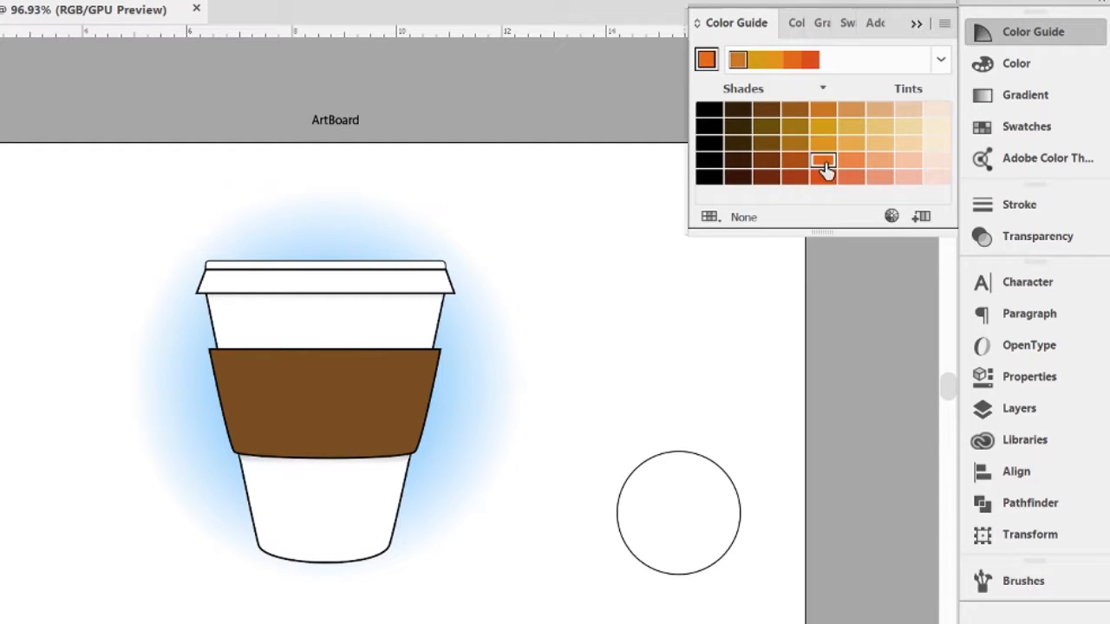
pyautogui.click(823, 127)
pyautogui.click(1027, 127)
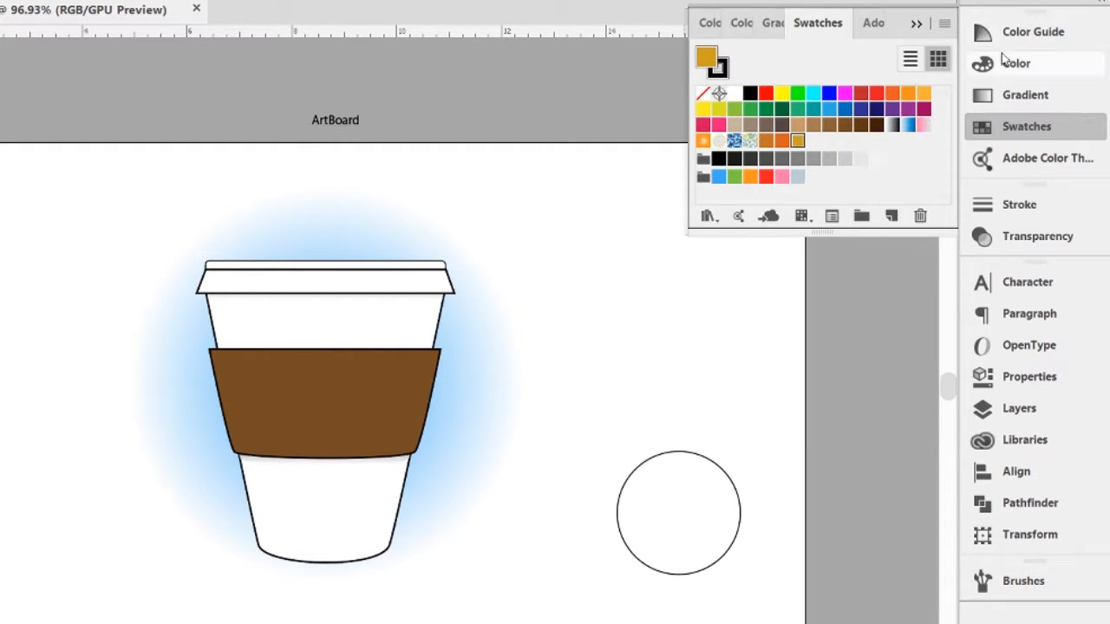
# Switch to a harmony of orange, reds and blues and add its dark maroon to the swatches
pyautogui.click(1033, 31)
pyautogui.click(940, 59)
pyautogui.scroll(-3, 774, 191)
pyautogui.click(775, 346)
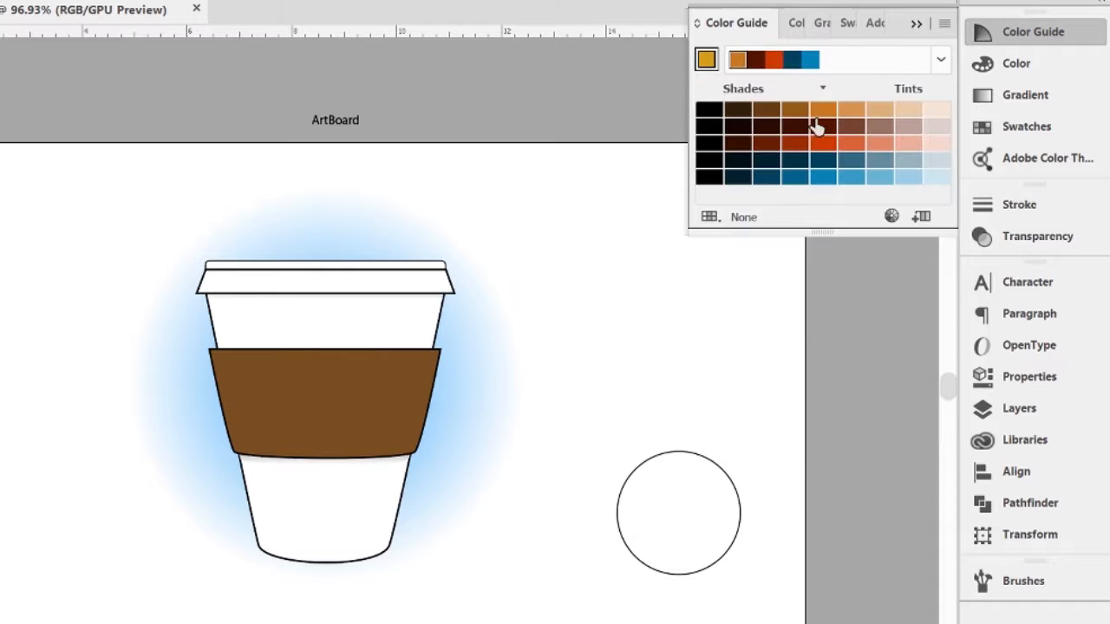
pyautogui.click(823, 127)
pyautogui.click(1027, 127)
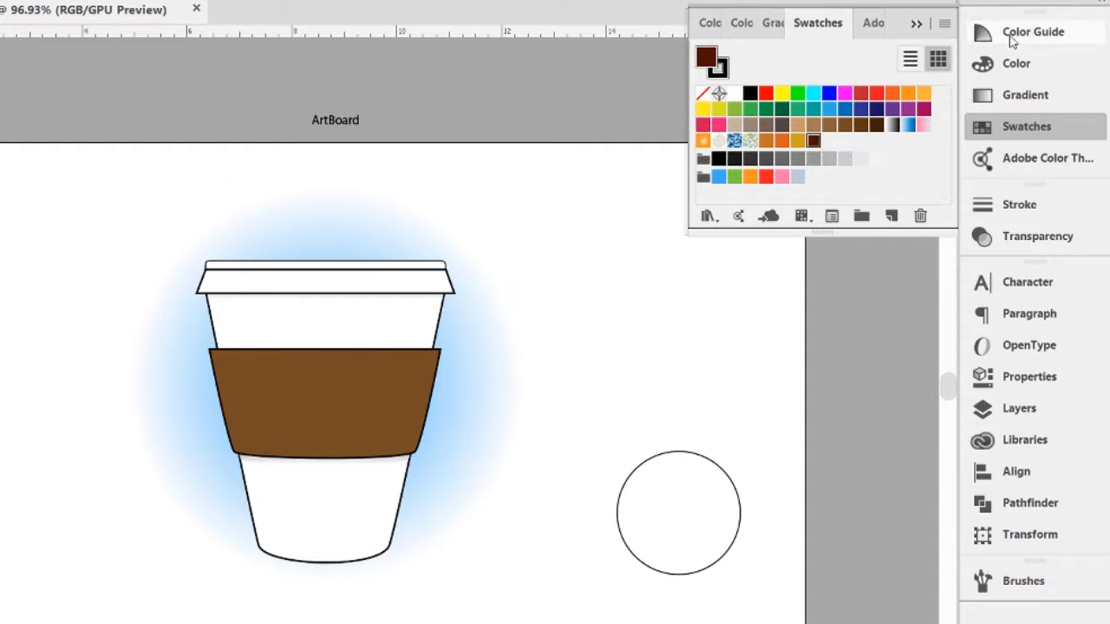
# Reset the base color to orange, choose the Left Complement harmony and add its medium brown to the swatches
pyautogui.click(1006, 33)
pyautogui.click(738, 61)
pyautogui.click(940, 59)
pyautogui.scroll(5, 781, 266)
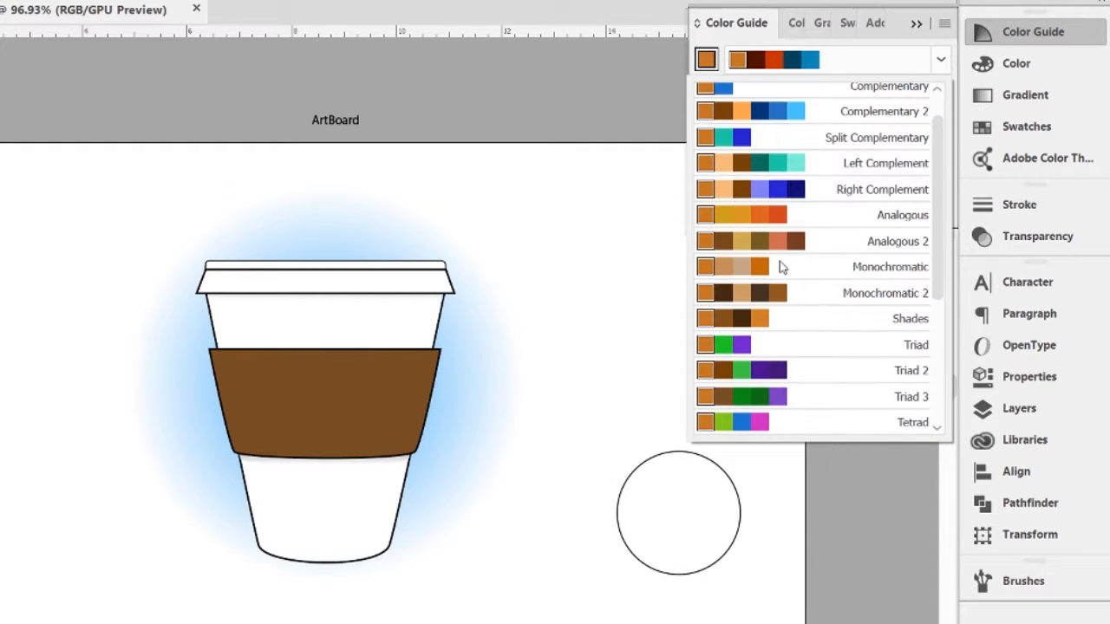
pyautogui.click(775, 207)
pyautogui.click(1025, 95)
pyautogui.click(1032, 31)
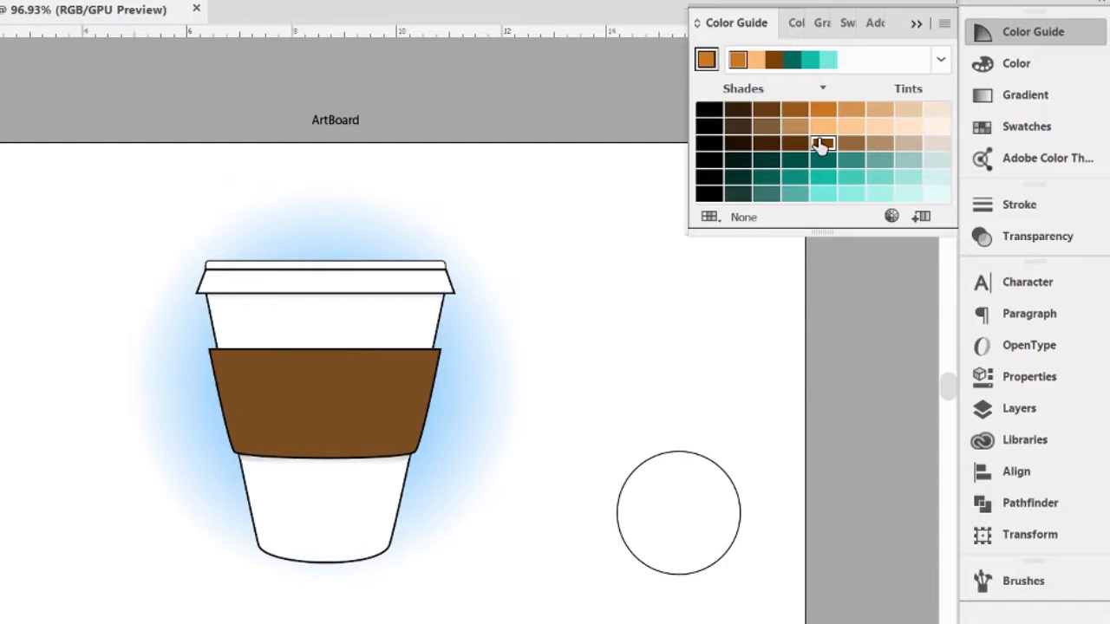
pyautogui.click(825, 151)
pyautogui.click(1026, 127)
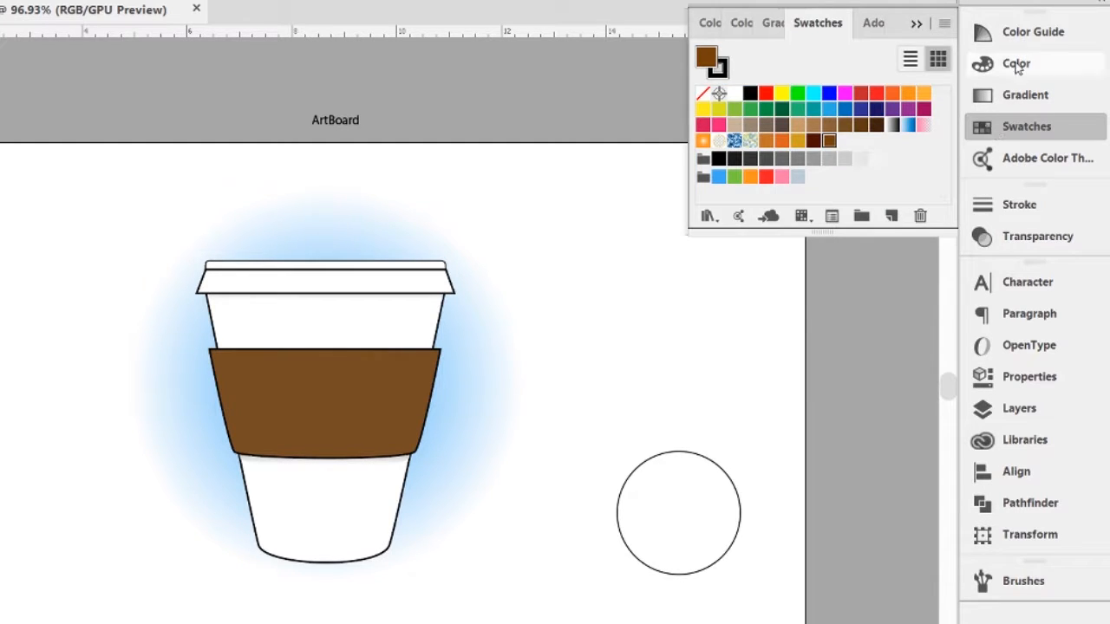
# Add an orange-red from another harmony of the orange base to the swatches and save the six new swatches to the library
pyautogui.click(1033, 31)
pyautogui.click(737, 61)
pyautogui.click(940, 59)
pyautogui.click(792, 172)
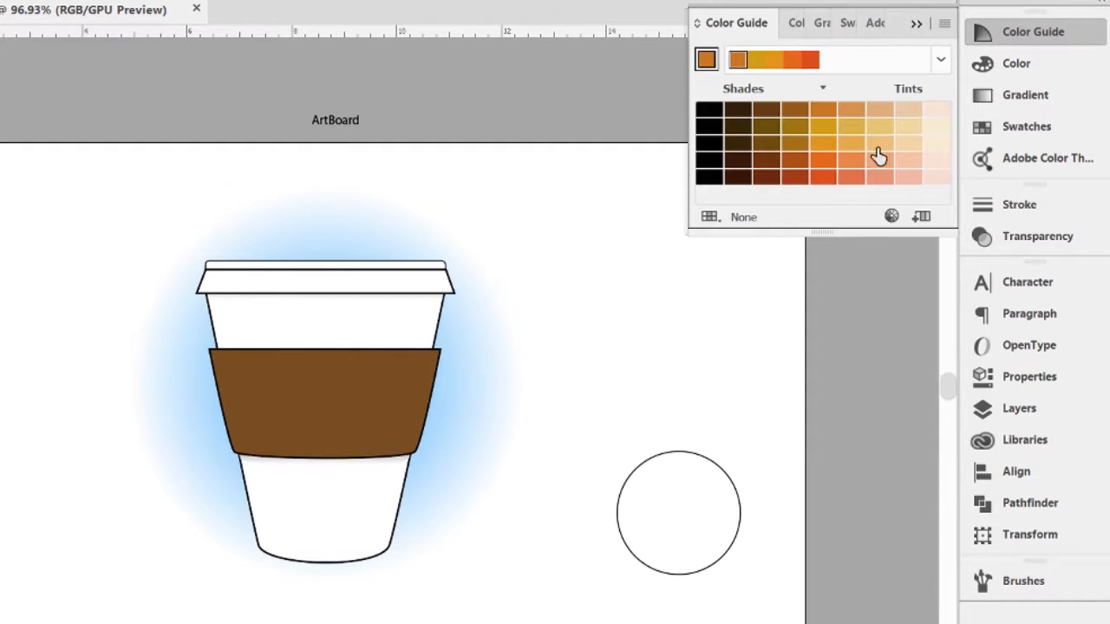
pyautogui.click(940, 60)
pyautogui.scroll(-3, 847, 207)
pyautogui.click(753, 397)
pyautogui.moveTo(821, 145)
pyautogui.mouseDown()
pyautogui.moveTo(1006, 146)
pyautogui.moveTo(838, 124)
pyautogui.moveTo(855, 141)
pyautogui.moveTo(841, 146)
pyautogui.mouseUp()
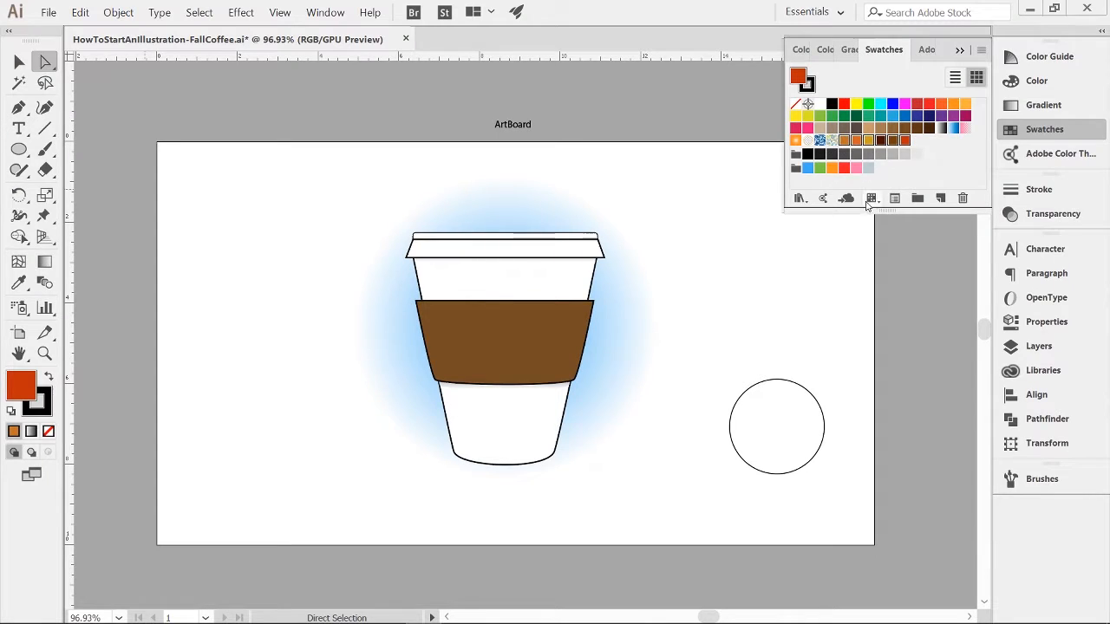
pyautogui.click(869, 202)
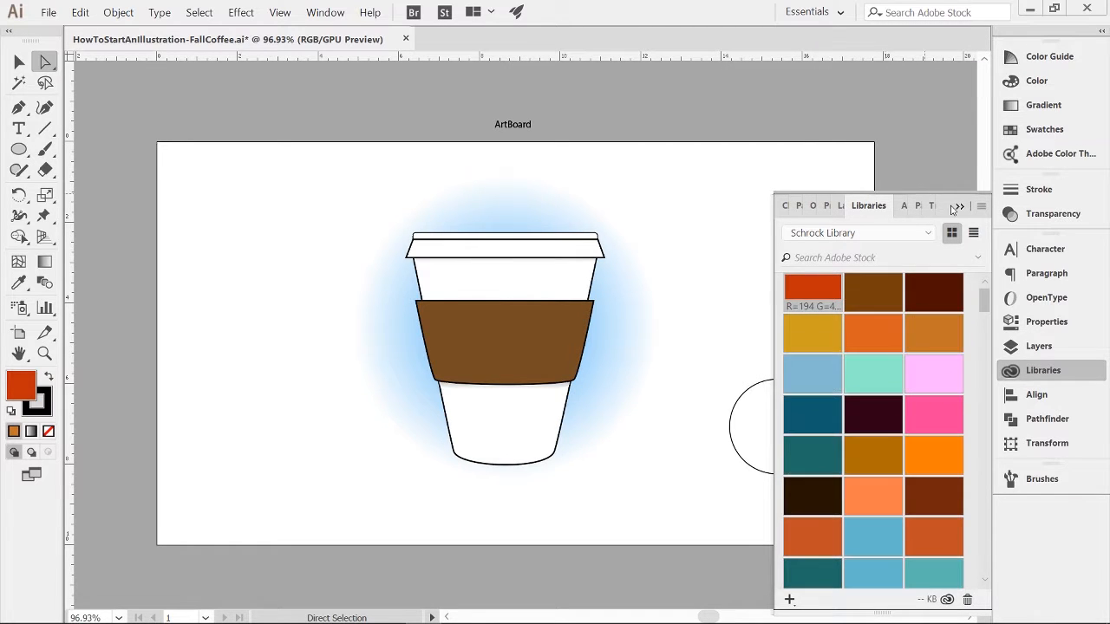
# Fill the new circle with the orange-red library color and remove its stroke
pyautogui.click(743, 392)
pyautogui.click(835, 297)
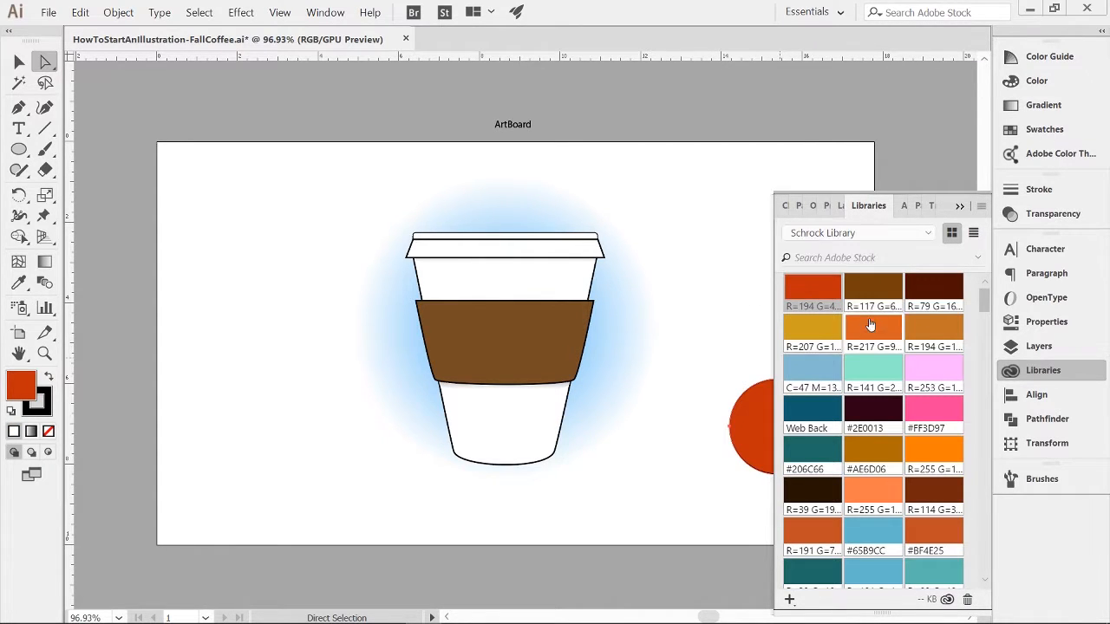
pyautogui.click(43, 408)
pyautogui.click(48, 432)
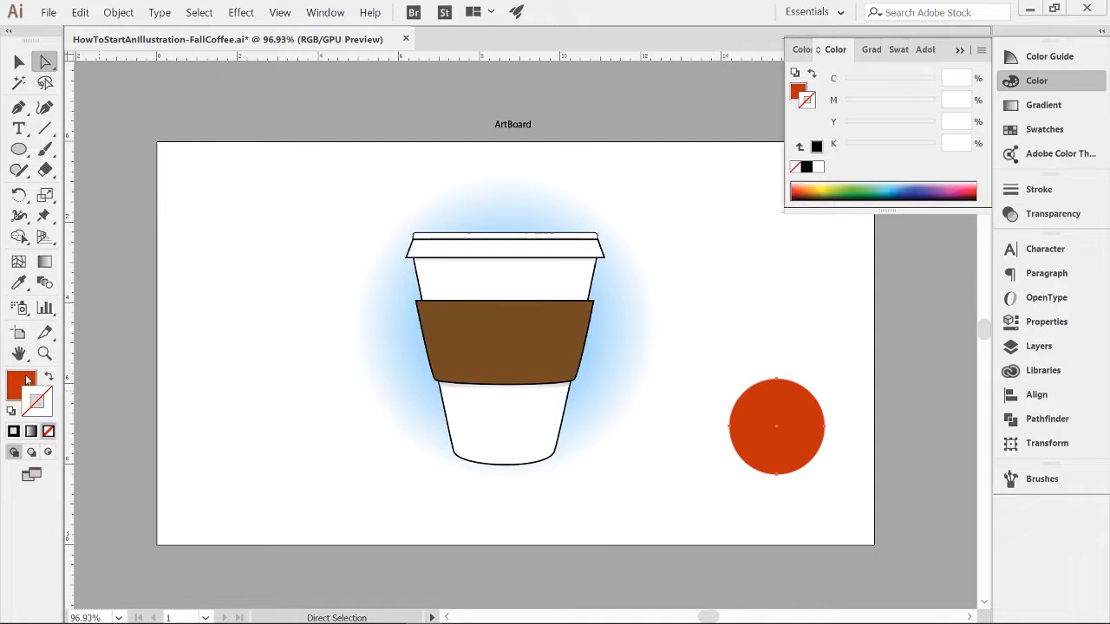
# Move the orange-red circle closer to the cup and apply Roughen with relative size, reduced detail and corner points to form large spikes
pyautogui.click(19, 61)
pyautogui.moveTo(754, 405); pyautogui.dragTo(693, 344)
pyautogui.click(242, 12)
pyautogui.moveTo(284, 144)
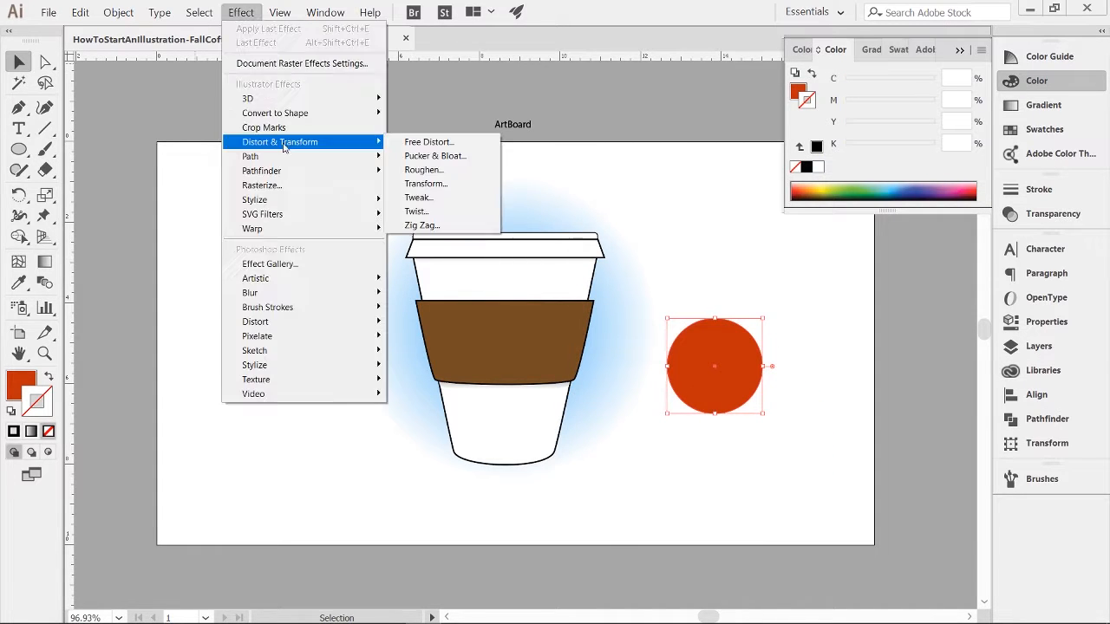
pyautogui.click(497, 170)
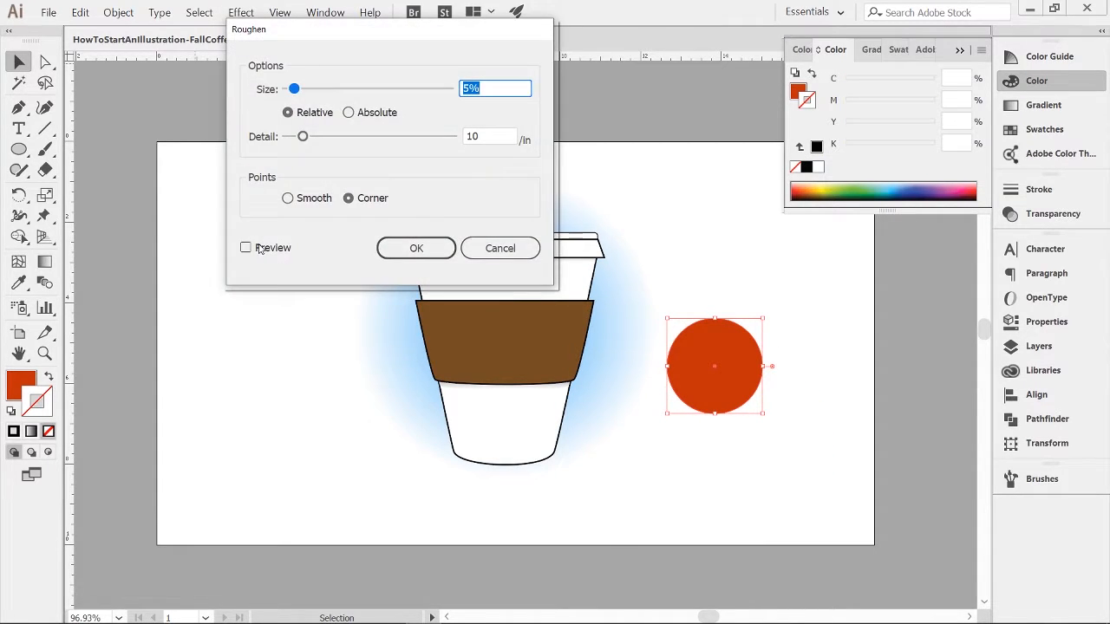
pyautogui.click(258, 248)
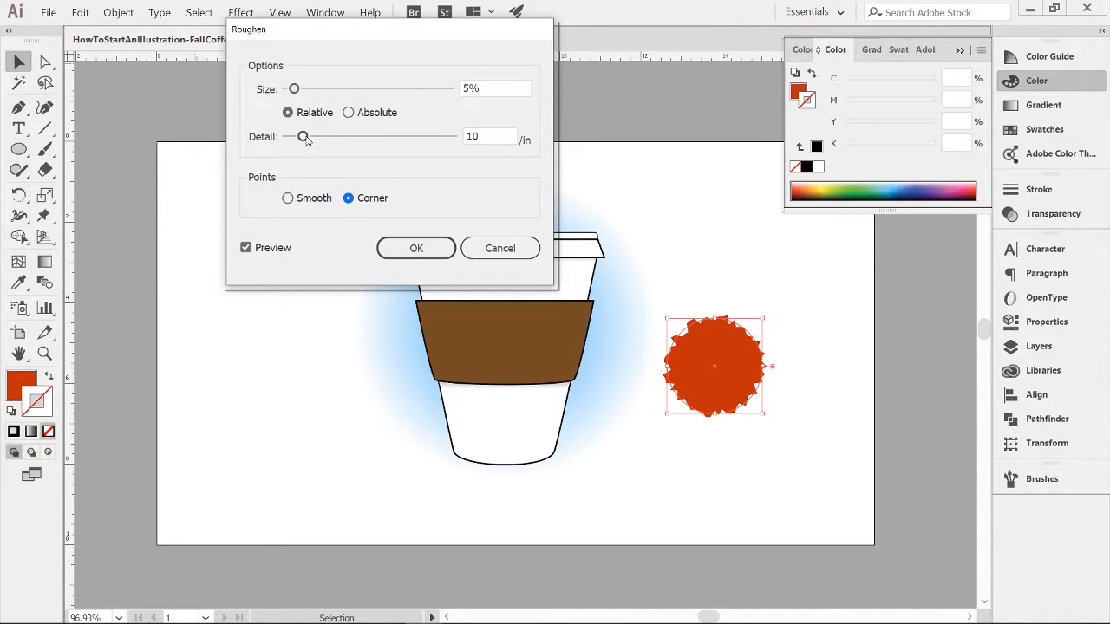
pyautogui.moveTo(304, 138); pyautogui.dragTo(295, 138)
pyautogui.moveTo(294, 89); pyautogui.dragTo(333, 90)
pyautogui.moveTo(295, 138); pyautogui.dragTo(297, 140)
pyautogui.moveTo(336, 89); pyautogui.dragTo(325, 90)
pyautogui.click(401, 245)
# Expand the appearance of the roughened circle into an editable path
pyautogui.click(118, 13)
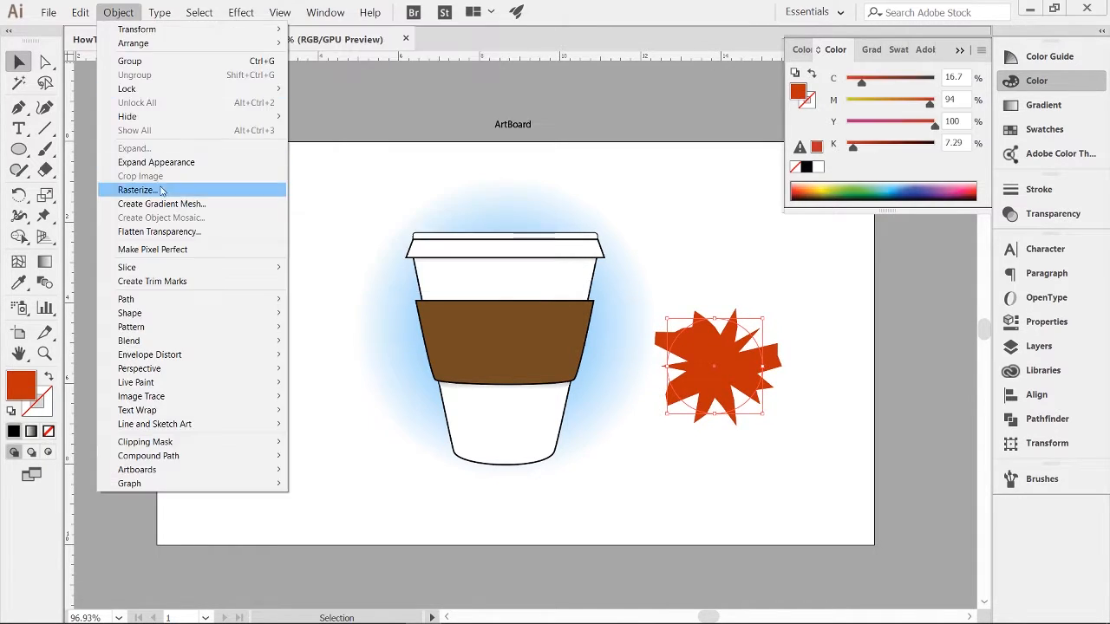
pyautogui.click(157, 163)
pyautogui.moveTo(725, 377); pyautogui.dragTo(638, 385)
# Pull the middle anchor point of the spiky shape's rightmost lobe slightly outward and delete the anchor point below it
pyautogui.press('z')
pyautogui.press('a')
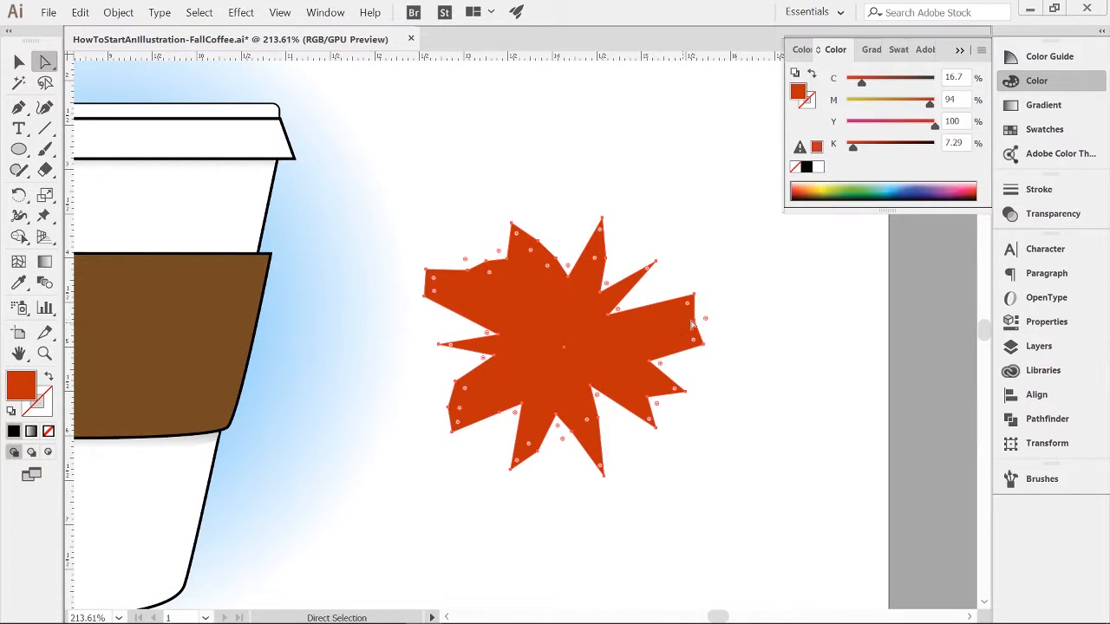
pyautogui.moveTo(694, 321); pyautogui.dragTo(700, 319)
pyautogui.click(703, 346)
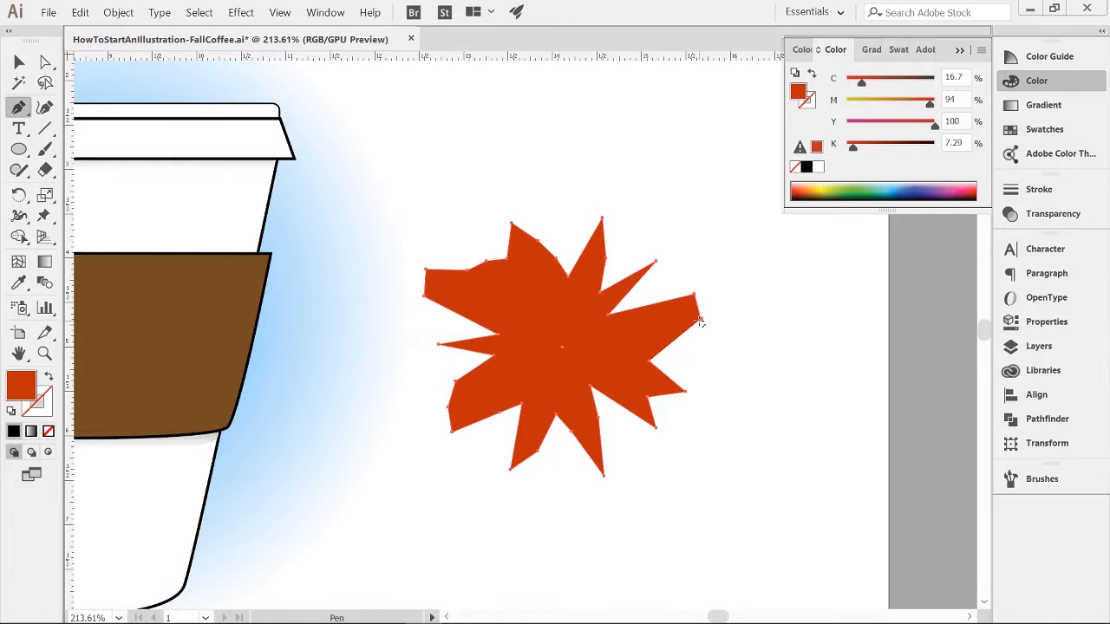
# Narrow the rightmost lobe into a thin stem by moving its lower anchor points, and pull the lower-right spikes inward
pyautogui.press('p')
pyautogui.click(703, 346)
pyautogui.press('a')
pyautogui.moveTo(650, 362); pyautogui.dragTo(621, 343)
pyautogui.moveTo(700, 319); pyautogui.dragTo(697, 306)
pyautogui.moveTo(620, 343); pyautogui.dragTo(612, 332)
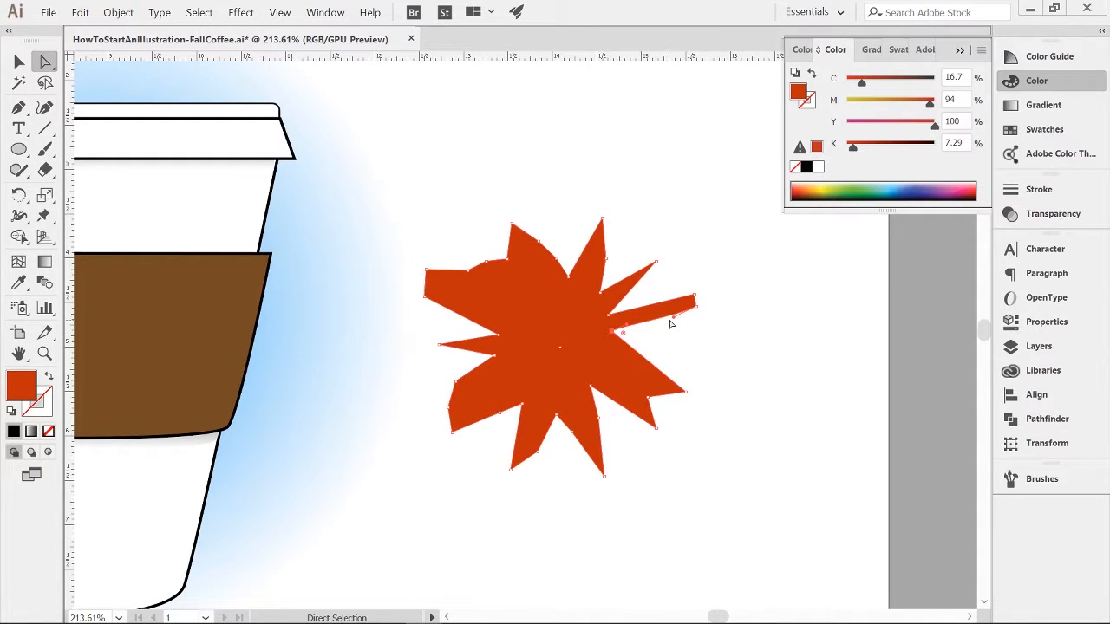
pyautogui.moveTo(657, 427); pyautogui.dragTo(624, 404)
# Remove the deep valley between the two upper-right spikes and pull their tips in to form one shorter twin-pointed lobe
pyautogui.press('Delete')
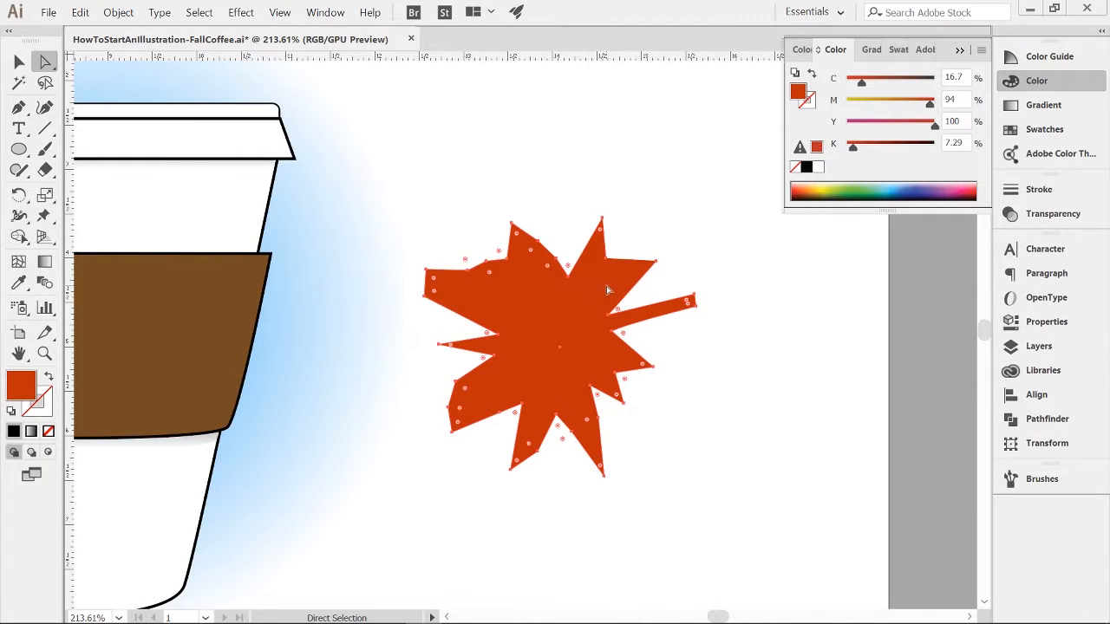
pyautogui.press('p')
pyautogui.click(656, 261)
pyautogui.click(606, 259)
pyautogui.press('a')
pyautogui.click(609, 258)
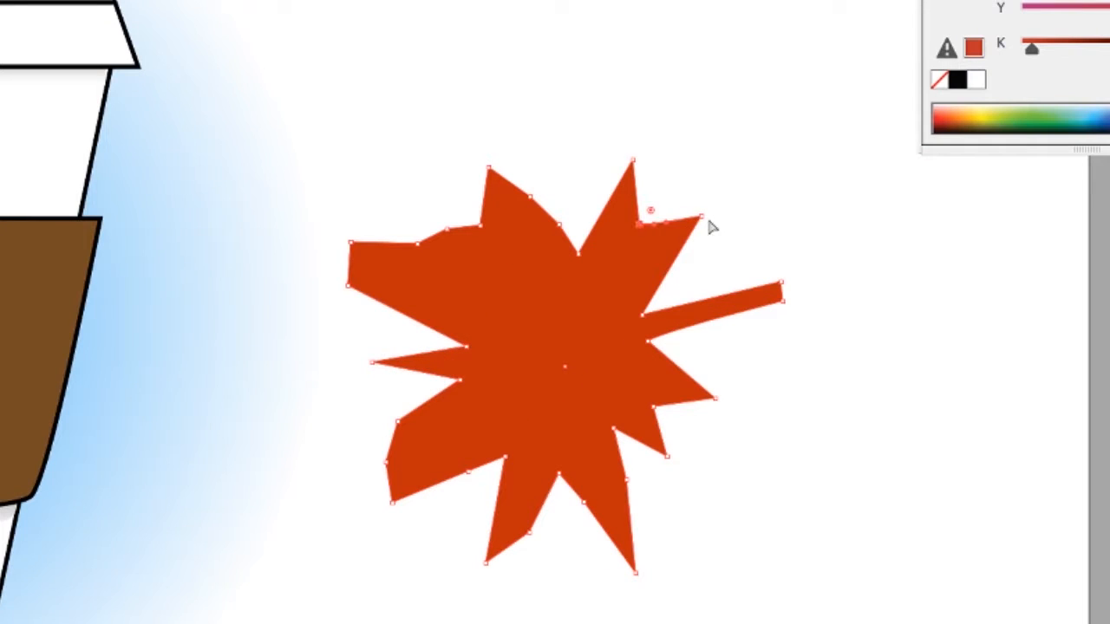
pyautogui.moveTo(633, 161); pyautogui.dragTo(612, 176)
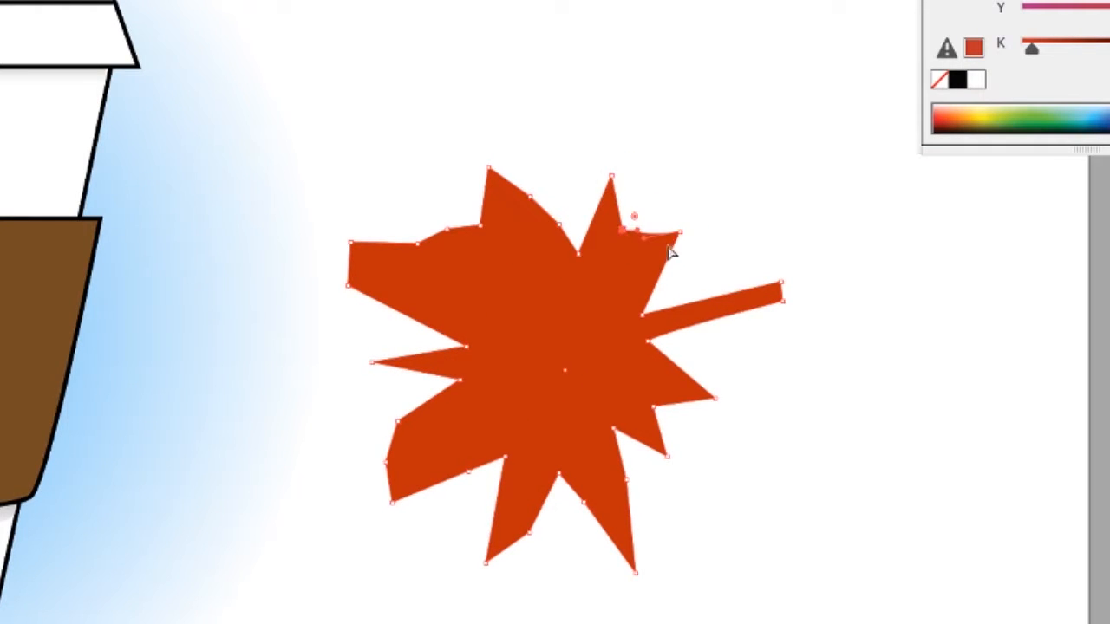
pyautogui.moveTo(680, 233); pyautogui.dragTo(673, 222)
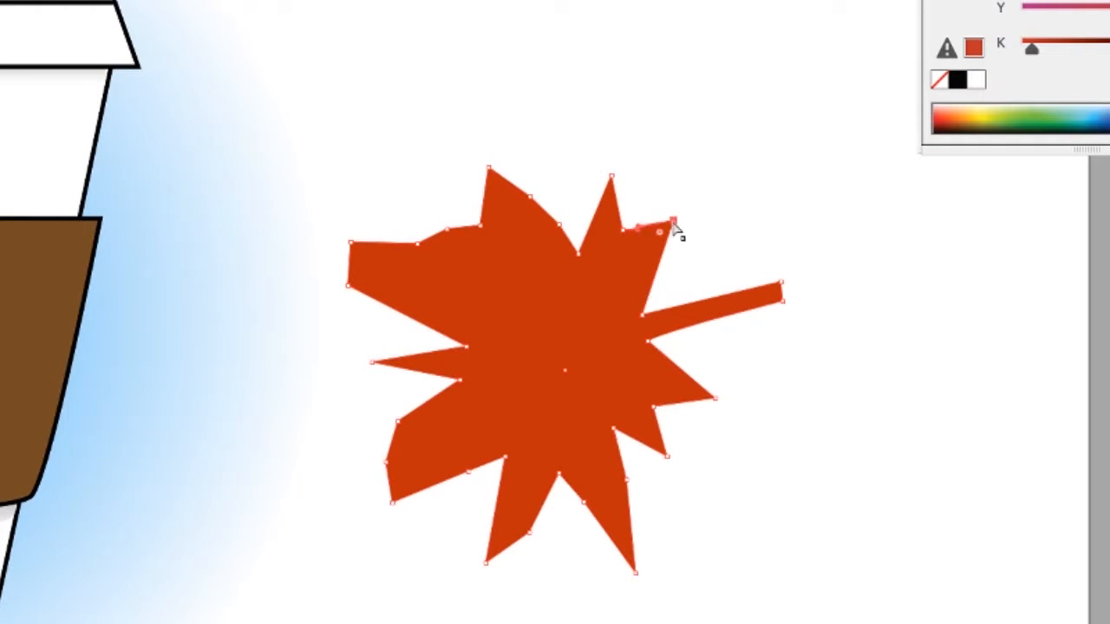
# Delete the extra anchor points along the upper-left lobe's top edge and move its tip closer to the neighboring spike
pyautogui.click(446, 229)
pyautogui.keyDown('shift'); pyautogui.click(418, 243); pyautogui.keyUp('shift')
pyautogui.press('Delete')
pyautogui.press('p')
pyautogui.moveTo(481, 226); pyautogui.dragTo(446, 227)
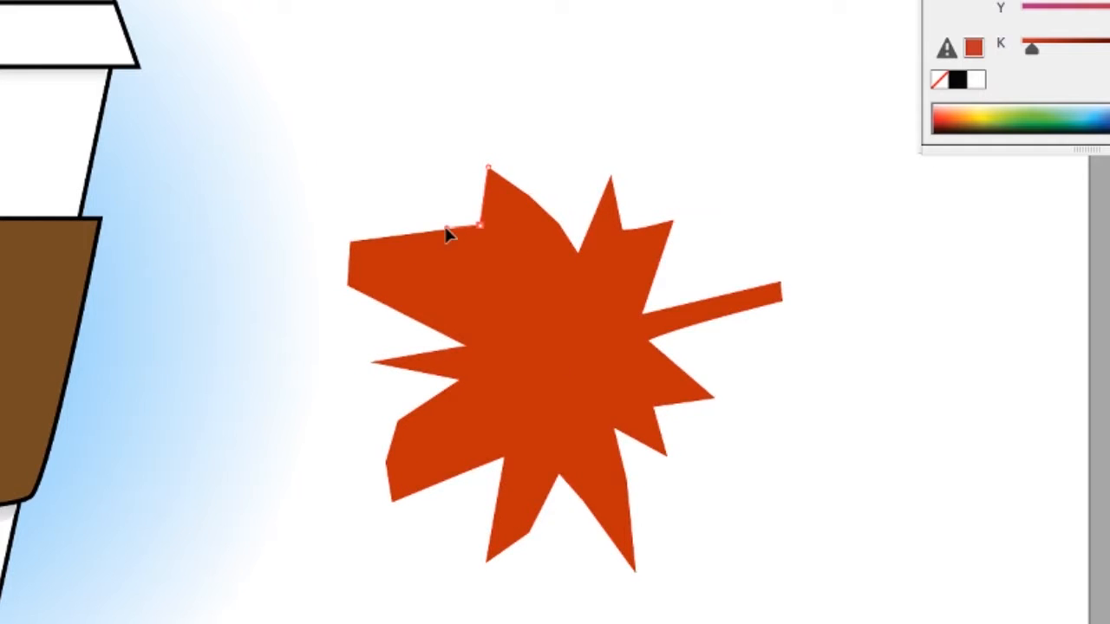
pyautogui.click(348, 243)
pyautogui.moveTo(334, 247); pyautogui.dragTo(427, 221)
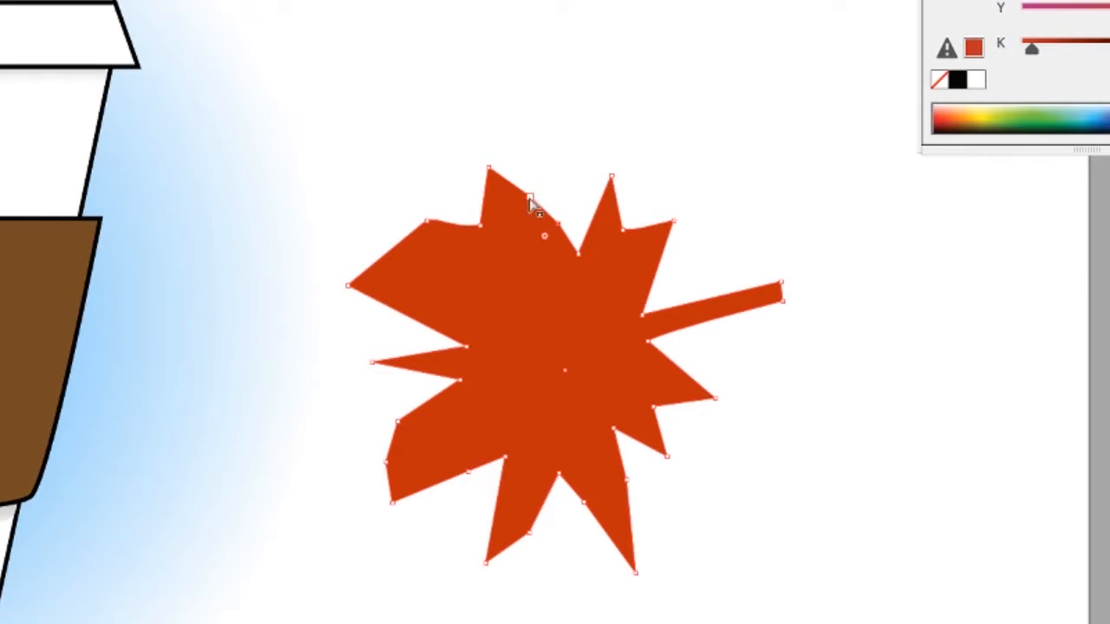
# Straighten the right edge of the top-left spike and pull the upper-left lobe's lower corner inward to form a narrow spike
pyautogui.click(523, 274)
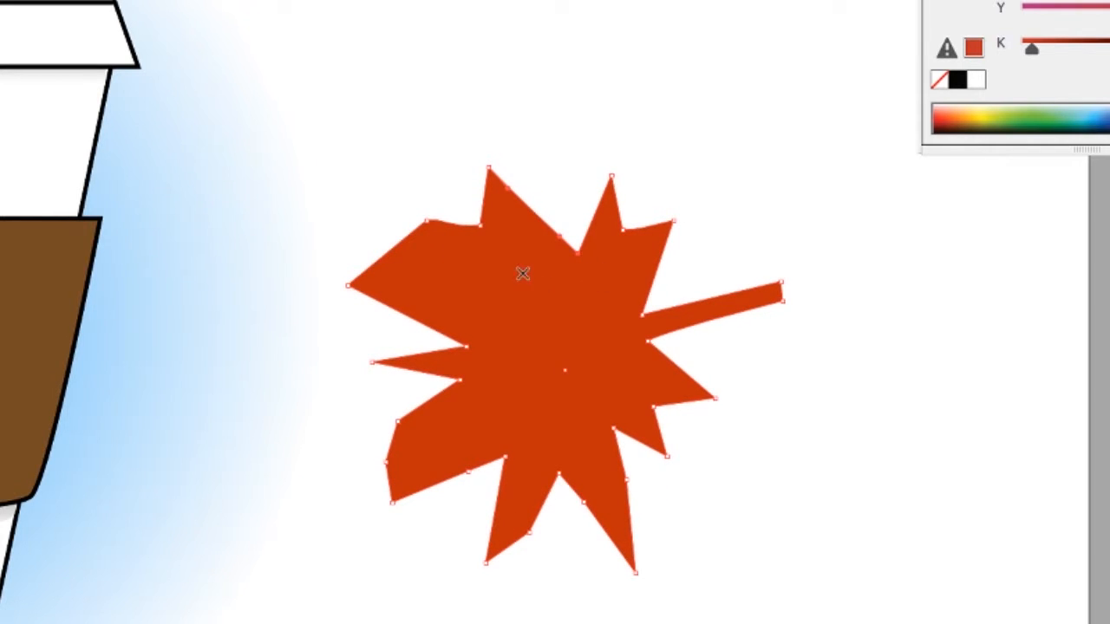
pyautogui.moveTo(353, 290); pyautogui.dragTo(506, 289)
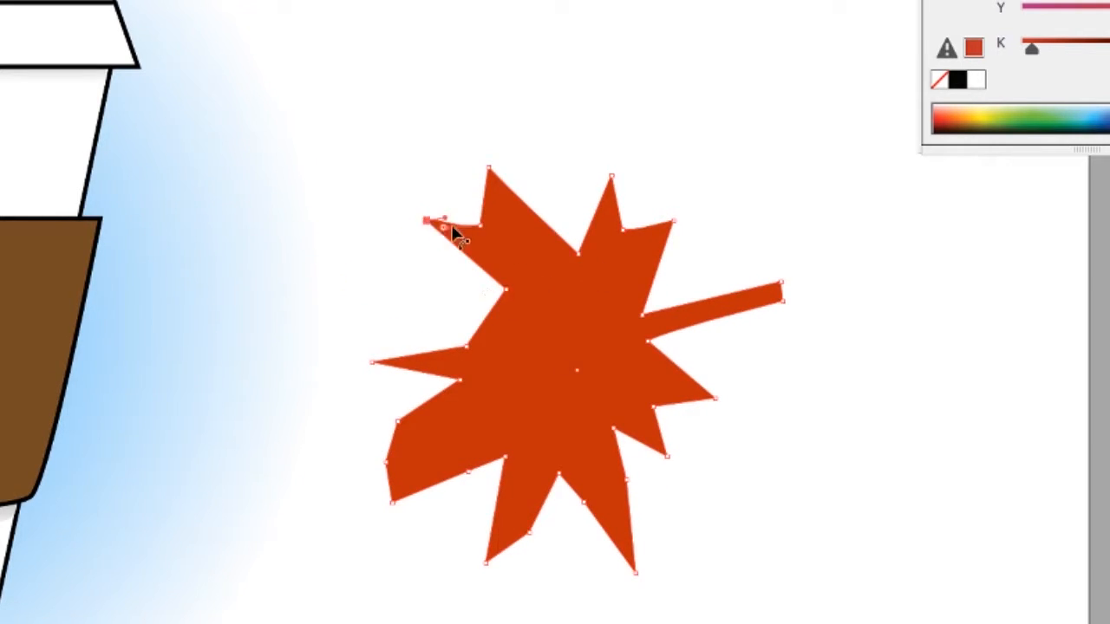
pyautogui.moveTo(447, 227)
pyautogui.mouseDown()
pyautogui.moveTo(464, 225)
pyautogui.moveTo(454, 236)
pyautogui.mouseUp()
pyautogui.hotkey('ctrl', 'z')
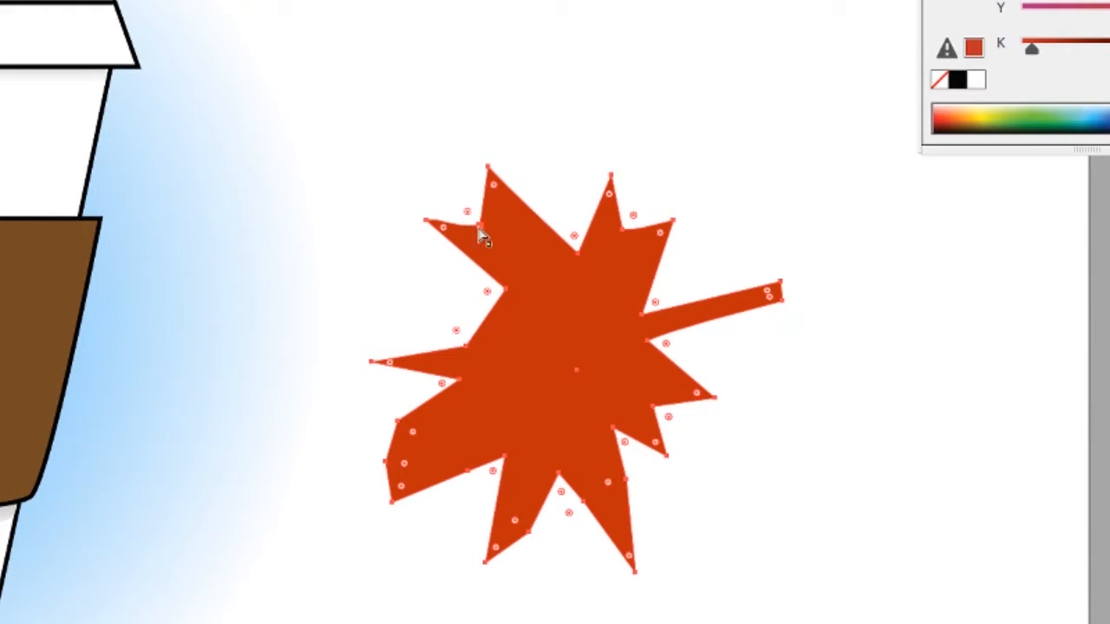
pyautogui.hotkey('ctrl', 'z')
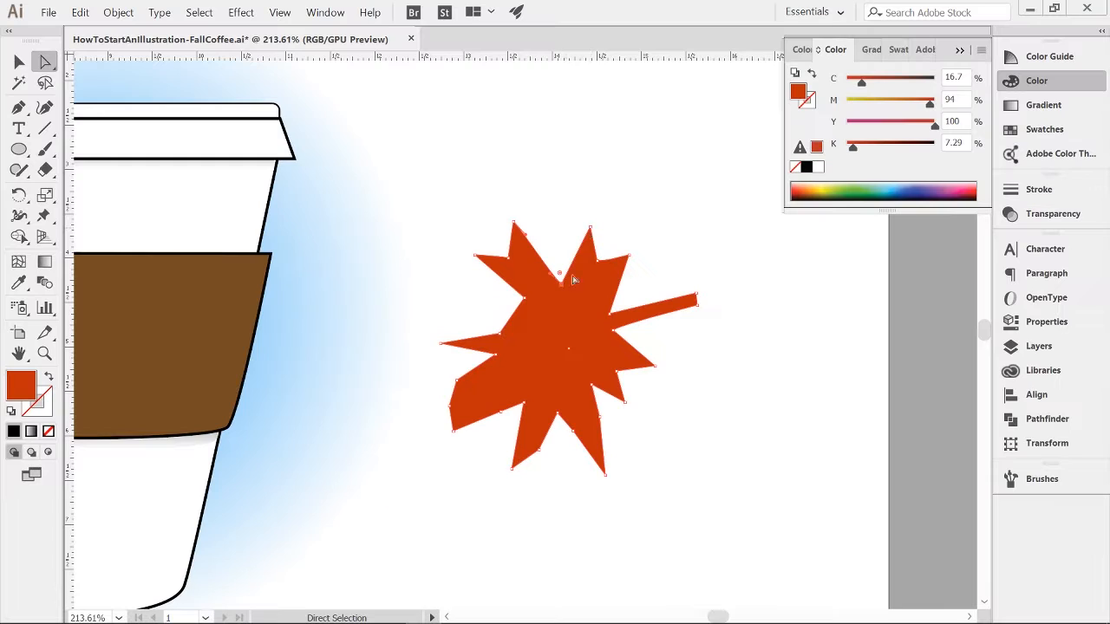
# Narrow the twin-pointed upper-right lobe by moving its two tips and the valley between them toward the leaf's center
pyautogui.moveTo(591, 227); pyautogui.dragTo(589, 266)
pyautogui.moveTo(600, 269); pyautogui.dragTo(588, 261)
pyautogui.moveTo(617, 246); pyautogui.dragTo(609, 242)
pyautogui.moveTo(598, 257); pyautogui.dragTo(595, 255)
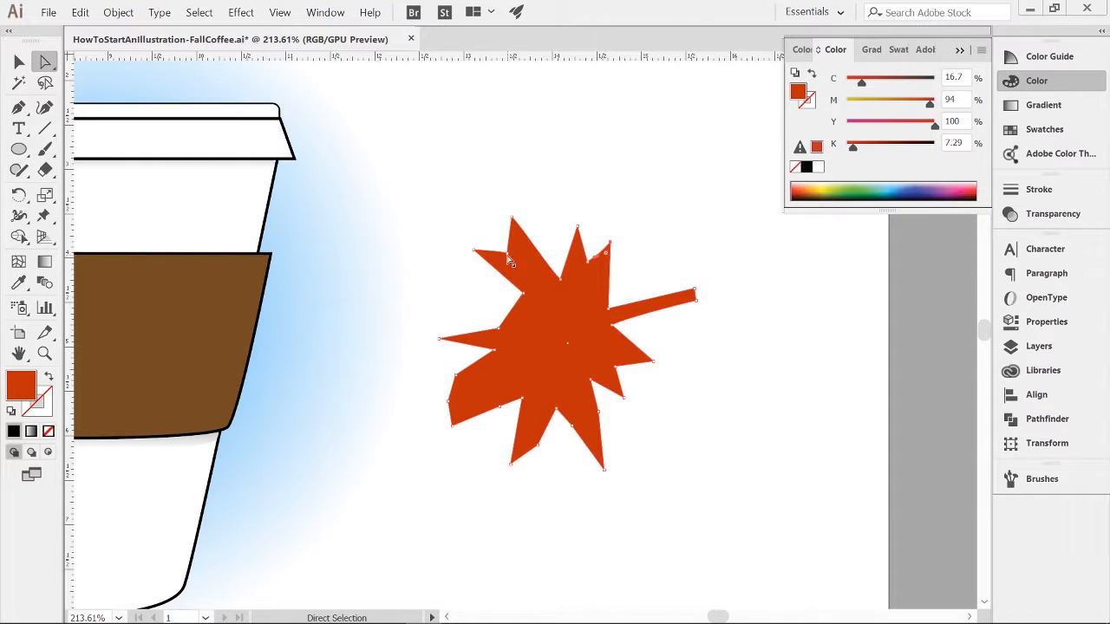
# Shift the upper-left spikes, add a new spike on the left side, and split the lower-left lobe into two points
pyautogui.moveTo(512, 218); pyautogui.dragTo(483, 257)
pyautogui.moveTo(501, 328)
pyautogui.mouseDown()
pyautogui.moveTo(444, 299)
pyautogui.moveTo(451, 285)
pyautogui.moveTo(486, 314)
pyautogui.mouseUp()
pyautogui.press('p')
pyautogui.click(445, 313)
pyautogui.press('a')
pyautogui.moveTo(448, 403); pyautogui.dragTo(437, 374)
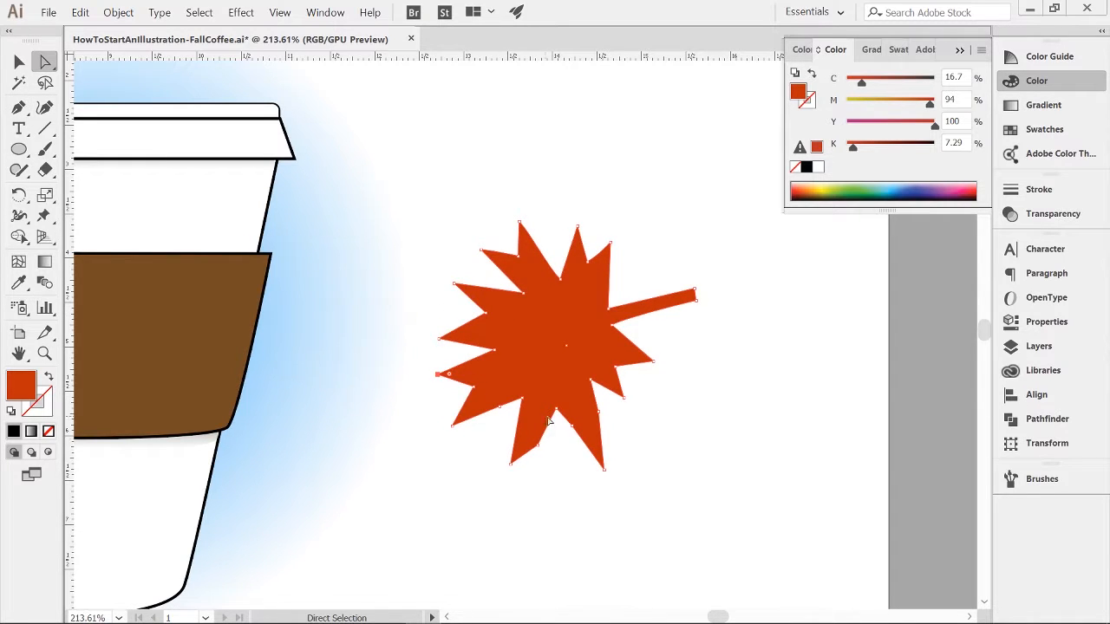
# Shape the two bottom lobes of the leaf so that each ends in two points separated by a shallow valley
pyautogui.moveTo(604, 470); pyautogui.dragTo(607, 420)
pyautogui.keyDown('shift'); pyautogui.click(558, 391); pyautogui.keyUp('shift')
pyautogui.keyDown('shift'); pyautogui.click(583, 377); pyautogui.keyUp('shift')
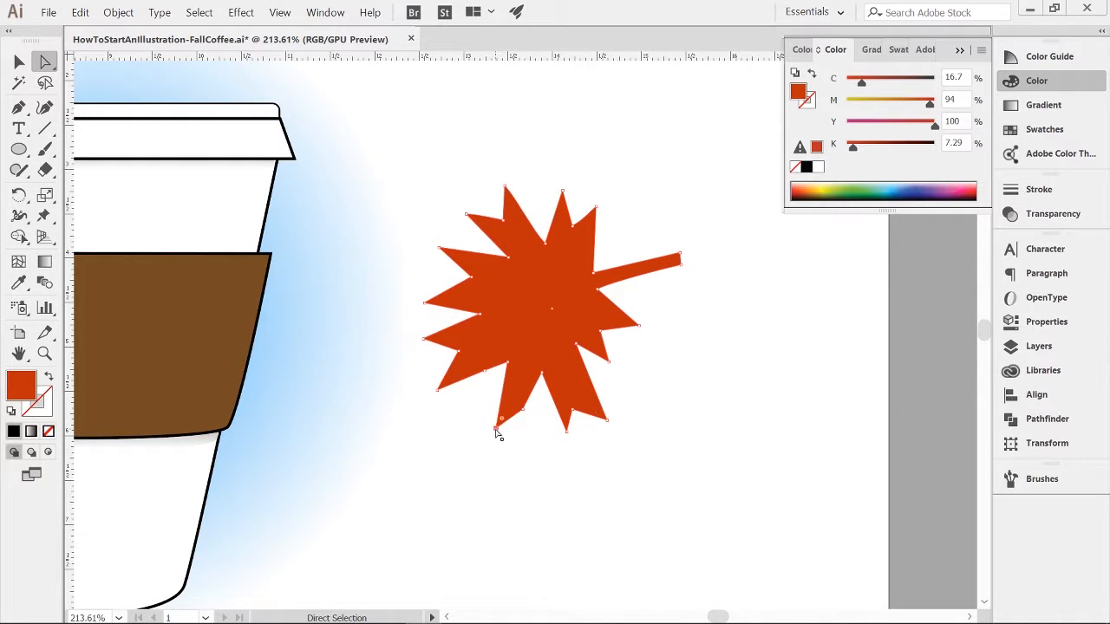
pyautogui.moveTo(497, 428); pyautogui.dragTo(498, 399)
pyautogui.moveTo(520, 380); pyautogui.dragTo(515, 393)
pyautogui.click(668, 386)
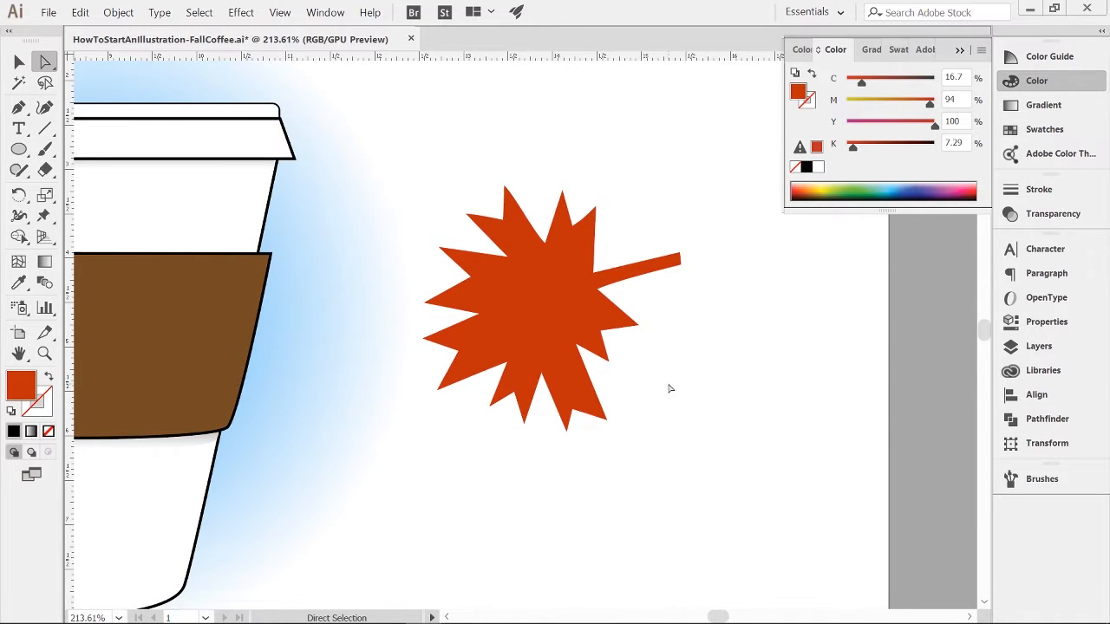
# Shift the valley anchors beside the top-left spike slightly left and pull the upper-right lobe's tips slightly inward
pyautogui.click(514, 260)
pyautogui.moveTo(508, 257); pyautogui.dragTo(534, 235)
pyautogui.click(544, 245)
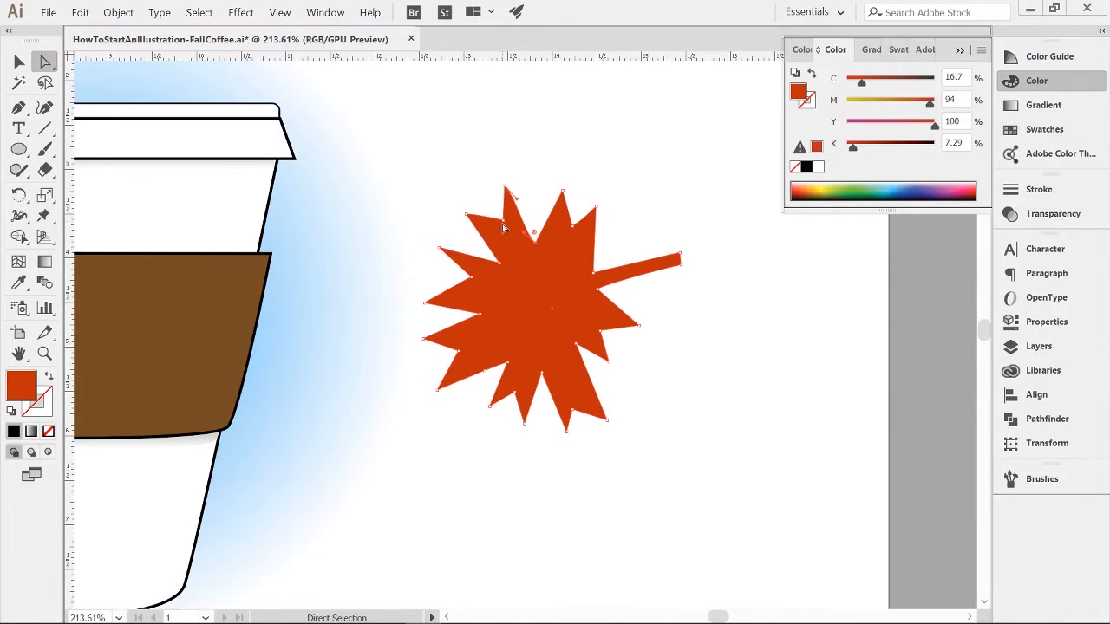
pyautogui.keyDown('ctrl'); pyautogui.keyDown('alt'); pyautogui.click(694, 372); pyautogui.keyUp('alt'); pyautogui.keyUp('ctrl')
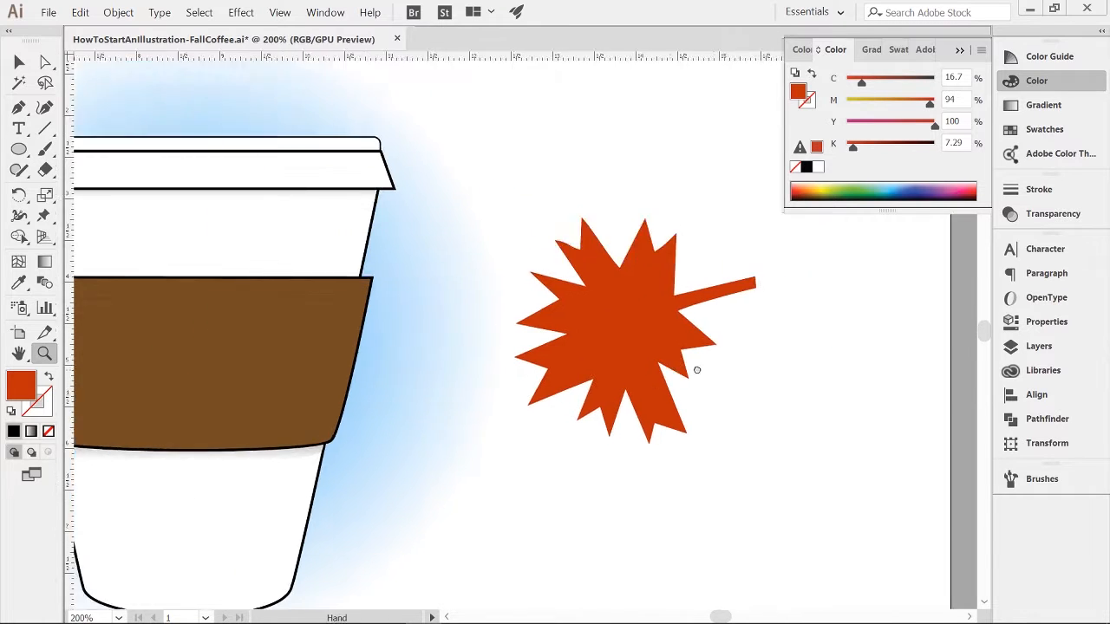
pyautogui.click(694, 437)
pyautogui.keyDown('ctrl'); pyautogui.keyDown('alt'); pyautogui.click(545, 409); pyautogui.keyUp('alt'); pyautogui.keyUp('ctrl')
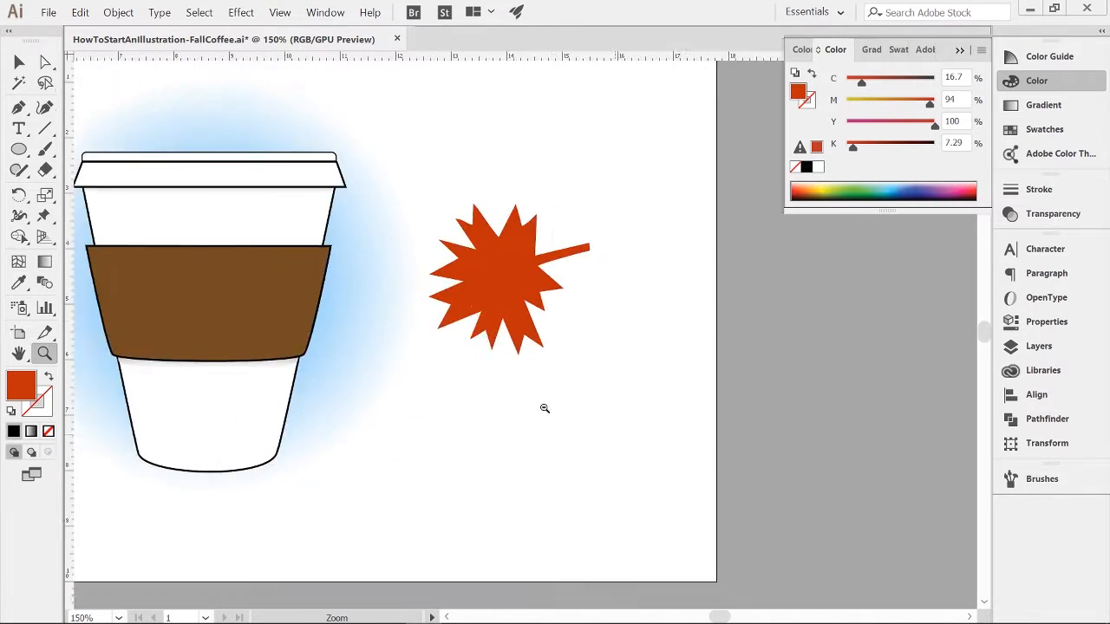
pyautogui.keyDown('ctrl'); pyautogui.click(620, 381); pyautogui.keyUp('ctrl')
pyautogui.keyDown('ctrl'); pyautogui.click(581, 360); pyautogui.keyUp('ctrl')
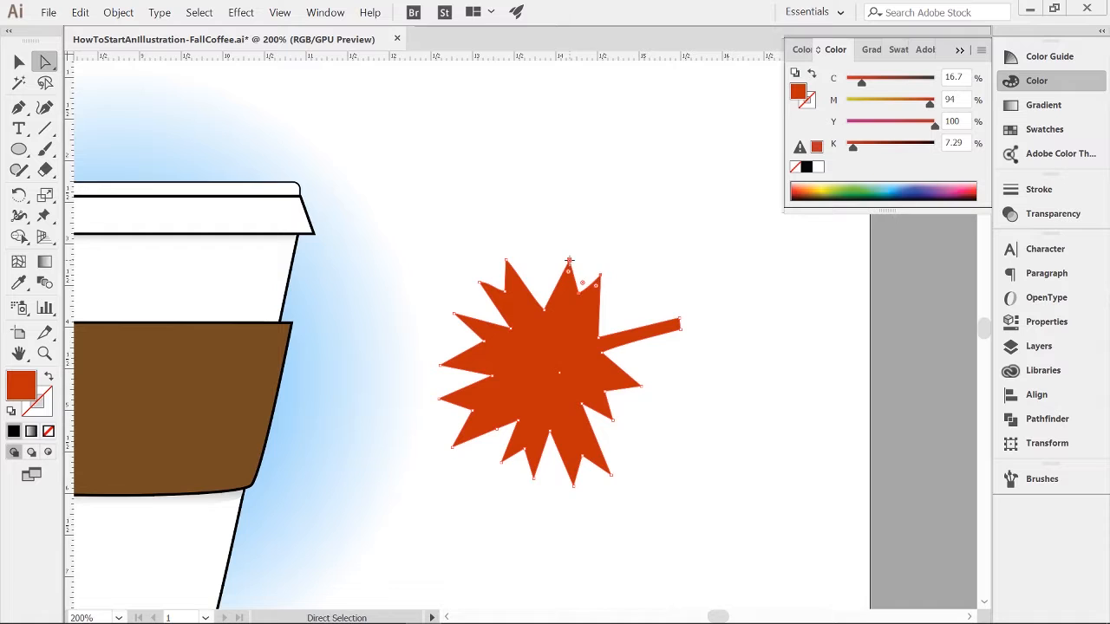
pyautogui.moveTo(565, 272); pyautogui.dragTo(565, 272)
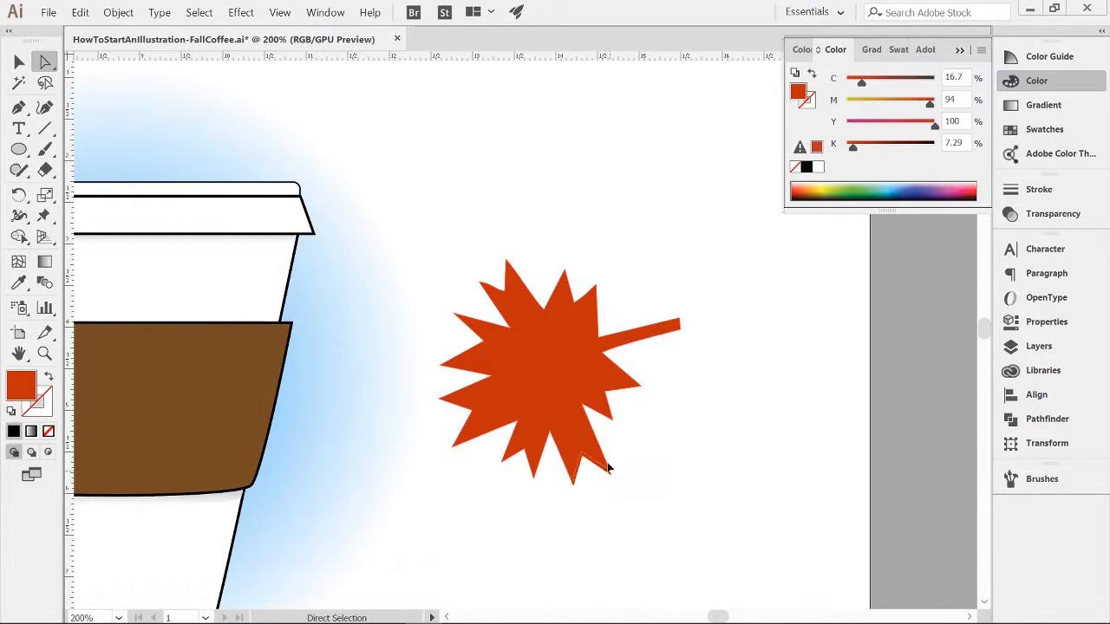
pyautogui.moveTo(610, 471); pyautogui.dragTo(610, 469)
# Move the whole leaf down beside the lower-right side of the cup
pyautogui.keyDown('ctrl'); pyautogui.keyDown('alt'); pyautogui.click(519, 399); pyautogui.keyUp('alt'); pyautogui.keyUp('ctrl')
pyautogui.keyDown('ctrl'); pyautogui.keyDown('alt'); pyautogui.click(454, 349); pyautogui.keyUp('alt'); pyautogui.keyUp('ctrl')
pyautogui.moveTo(454, 350); pyautogui.dragTo(496, 398)
pyautogui.press('v')
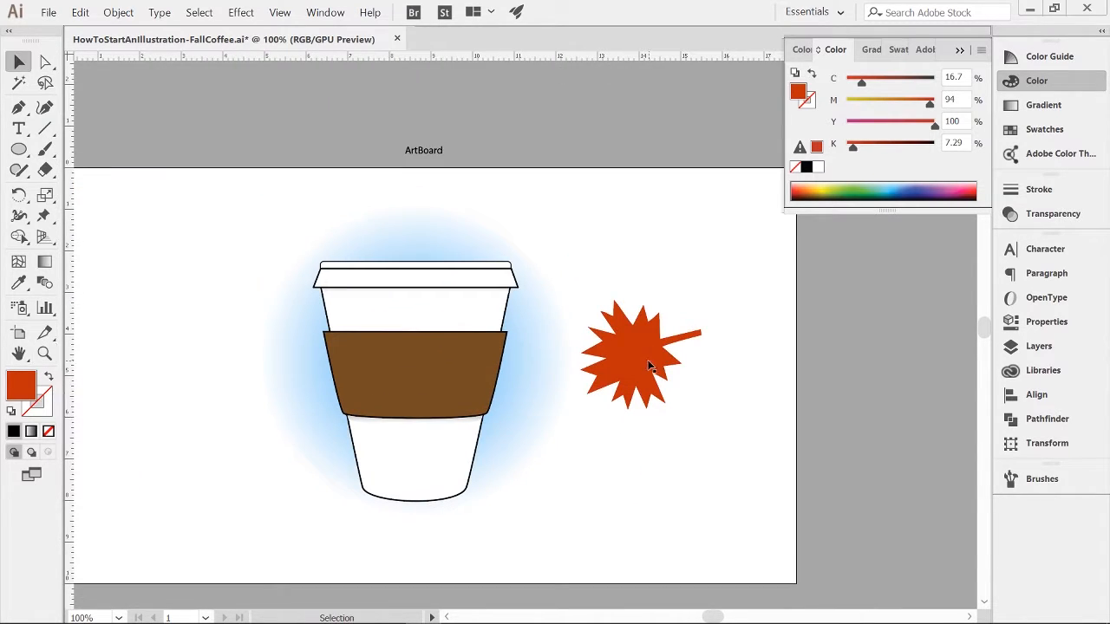
pyautogui.moveTo(650, 363); pyautogui.dragTo(600, 457)
pyautogui.moveTo(645, 498); pyautogui.dragTo(558, 459)
# Raise the end of the leaf's stem and curve both of its edges so it bends upward
pyautogui.keyDown('ctrl'); pyautogui.click(558, 459); pyautogui.keyUp('ctrl')
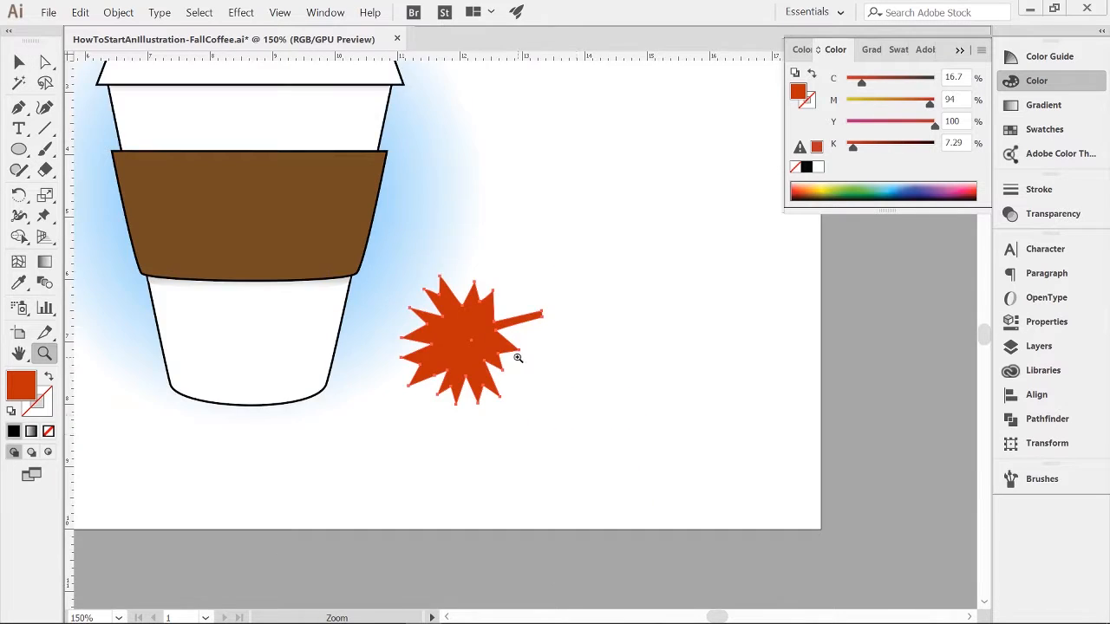
pyautogui.keyDown('ctrl'); pyautogui.click(592, 458); pyautogui.keyUp('ctrl')
pyautogui.moveTo(628, 368); pyautogui.dragTo(595, 383)
pyautogui.click(656, 276)
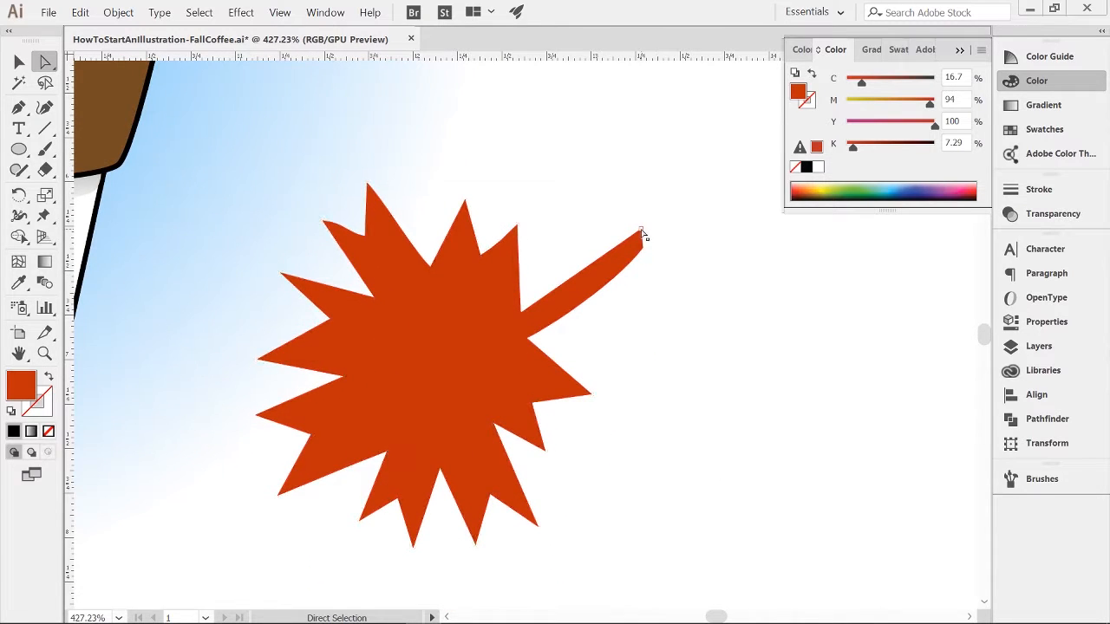
pyautogui.click(642, 234)
pyautogui.press('p')
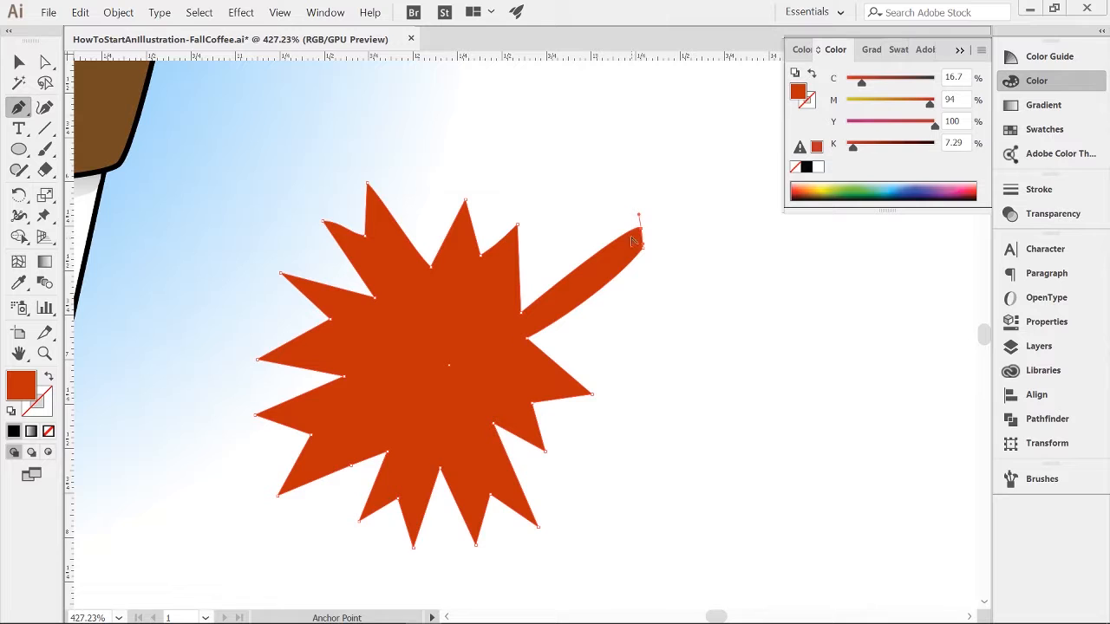
pyautogui.click(633, 238)
pyautogui.moveTo(521, 314); pyautogui.dragTo(533, 326)
pyautogui.hotkey('ctrl', 'shift', 'a')
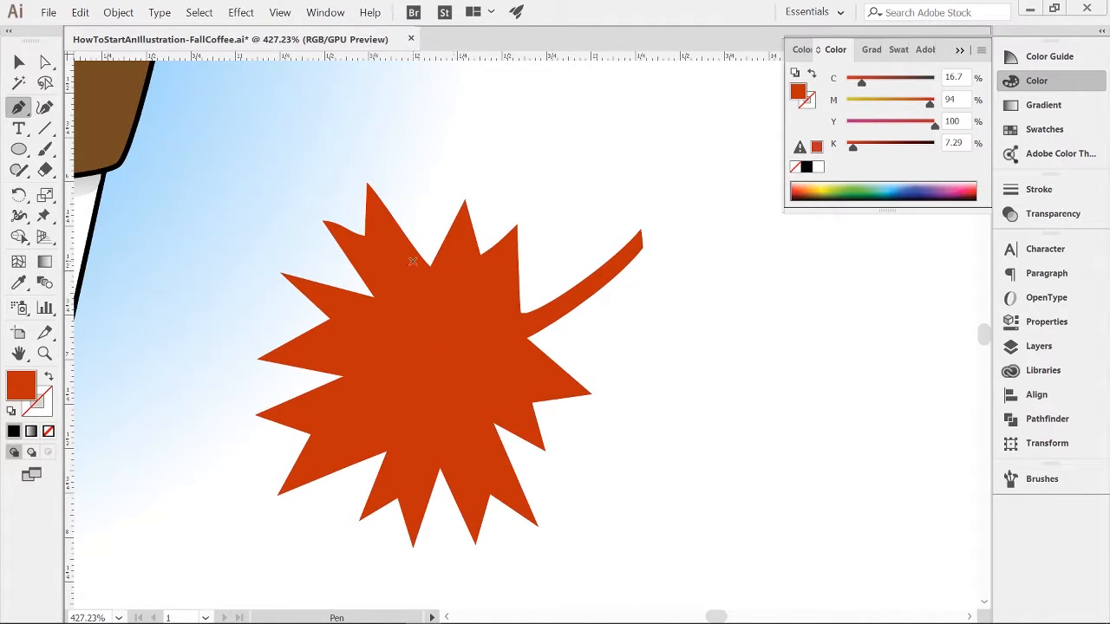
# Fine-tune the tips and valleys of the leaf's upper spikes next to the stem to make the points narrower
pyautogui.press('a')
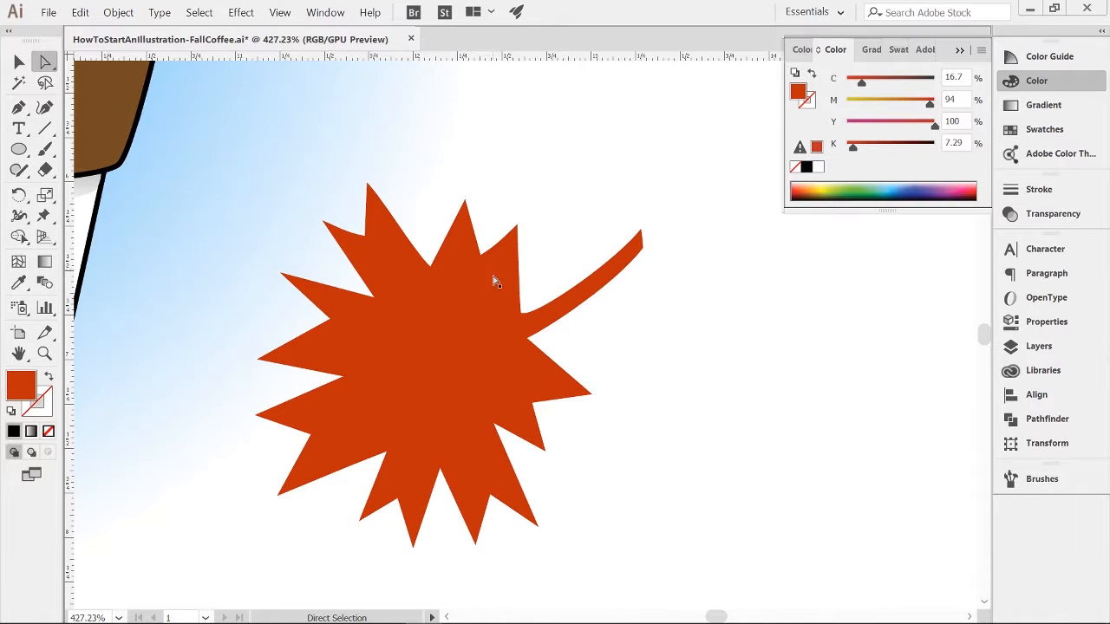
pyautogui.moveTo(431, 265); pyautogui.dragTo(487, 256)
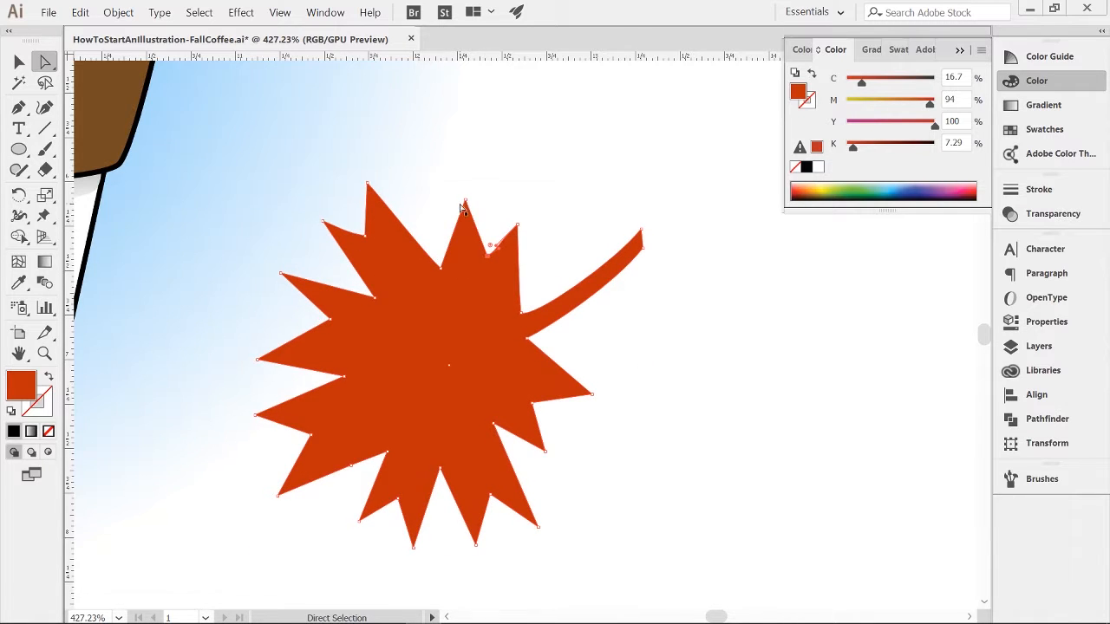
pyautogui.moveTo(465, 200); pyautogui.dragTo(473, 203)
pyautogui.moveTo(440, 268); pyautogui.dragTo(446, 269)
pyautogui.moveTo(518, 226); pyautogui.dragTo(514, 223)
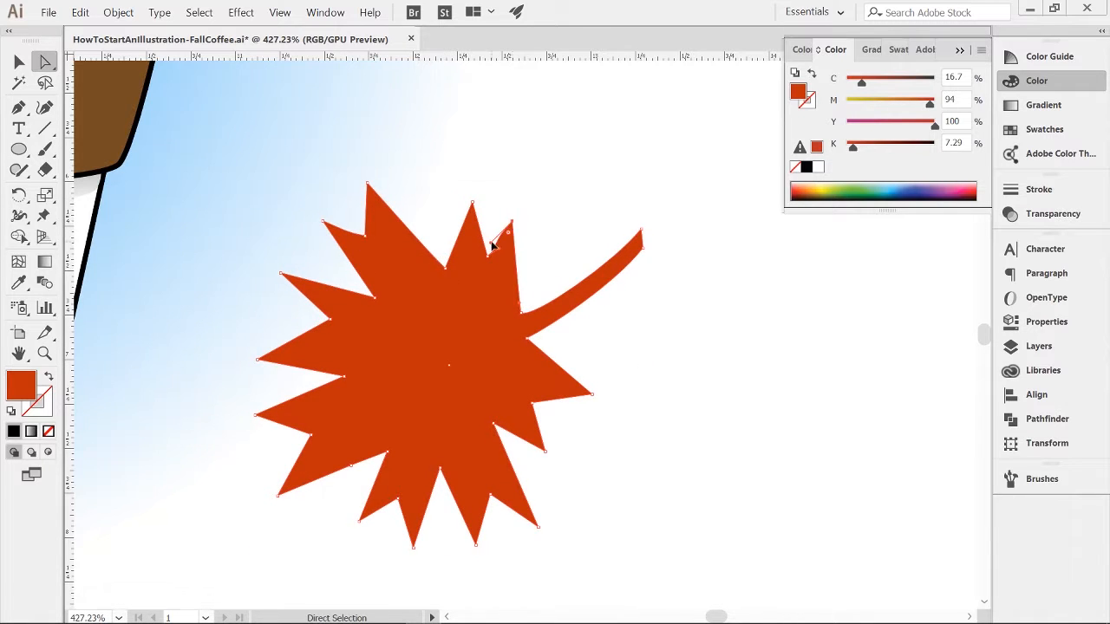
pyautogui.hotkey('ctrl', 'shift', 'a')
# Move the leaf so it overlaps the lower-right edge of the cup
pyautogui.press('z')
pyautogui.keyDown('alt'); pyautogui.click(473, 364); pyautogui.keyUp('alt')
pyautogui.keyDown('alt'); pyautogui.click(464, 363); pyautogui.keyUp('alt')
pyautogui.keyDown('alt'); pyautogui.click(442, 360); pyautogui.keyUp('alt')
pyautogui.keyDown('alt'); pyautogui.click(494, 325); pyautogui.keyUp('alt')
pyautogui.keyDown('alt'); pyautogui.click(507, 323); pyautogui.keyUp('alt')
pyautogui.keyDown('alt'); pyautogui.click(522, 331); pyautogui.keyUp('alt')
pyautogui.click(537, 321)
pyautogui.press('v')
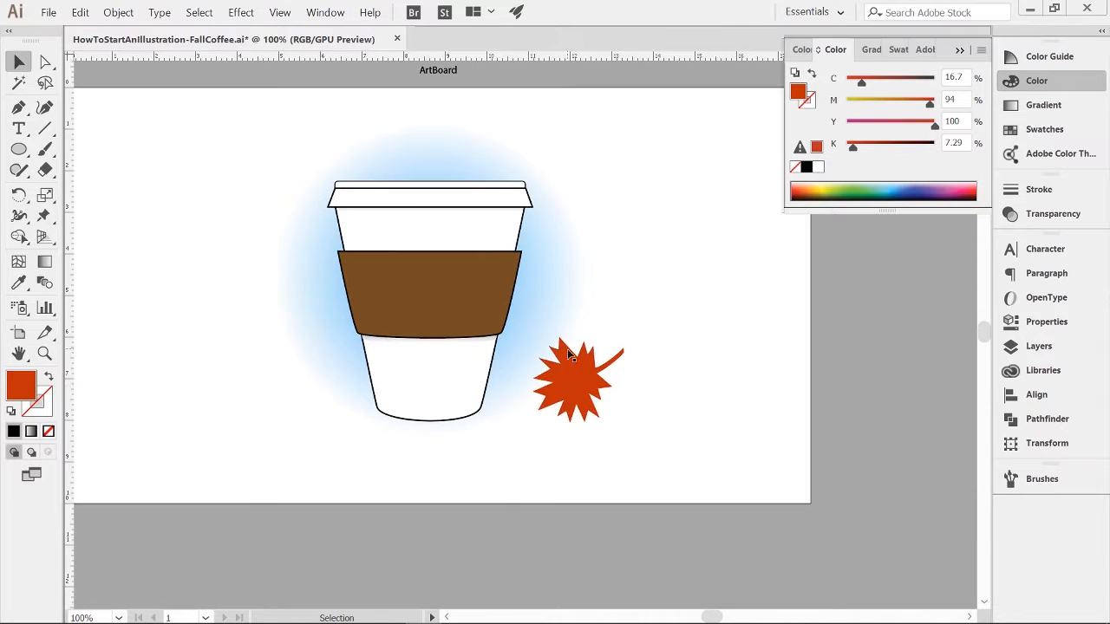
pyautogui.moveTo(577, 375); pyautogui.dragTo(546, 391)
# Reposition the anchor points of the leaf's bottom spikes to widen the bottom-right twin-pointed lobe
pyautogui.press('z')
pyautogui.click(565, 421)
pyautogui.doubleClick(506, 336)
pyautogui.press('a')
pyautogui.click(530, 401)
pyautogui.moveTo(523, 431); pyautogui.dragTo(531, 425)
pyautogui.moveTo(548, 485); pyautogui.dragTo(580, 471)
pyautogui.moveTo(559, 451); pyautogui.dragTo(533, 474)
pyautogui.hotkey('ctrl', 'shift', 'a')
# Set a dark brown stroke with no fill and draw a diagonal vein line from near the stem across the leaf
pyautogui.press('z')
pyautogui.keyDown('alt'); pyautogui.click(509, 328); pyautogui.keyUp('alt')
pyautogui.keyDown('alt'); pyautogui.click(509, 328); pyautogui.keyUp('alt')
pyautogui.keyDown('alt'); pyautogui.click(509, 328); pyautogui.keyUp('alt')
pyautogui.moveTo(512, 326); pyautogui.dragTo(572, 379)
pyautogui.press('v')
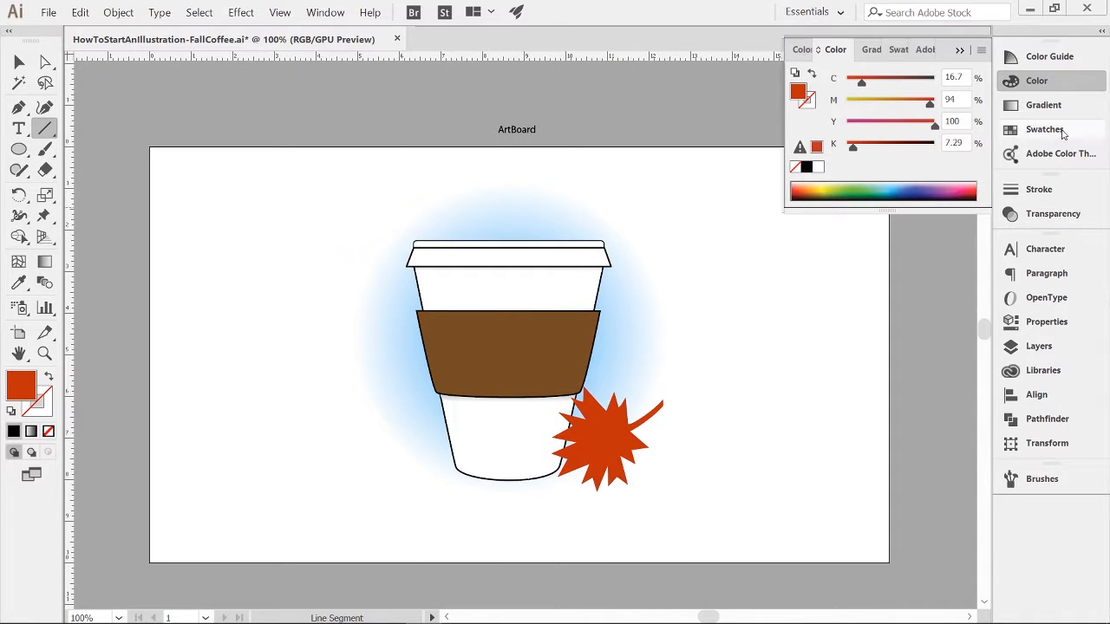
pyautogui.click(1045, 129)
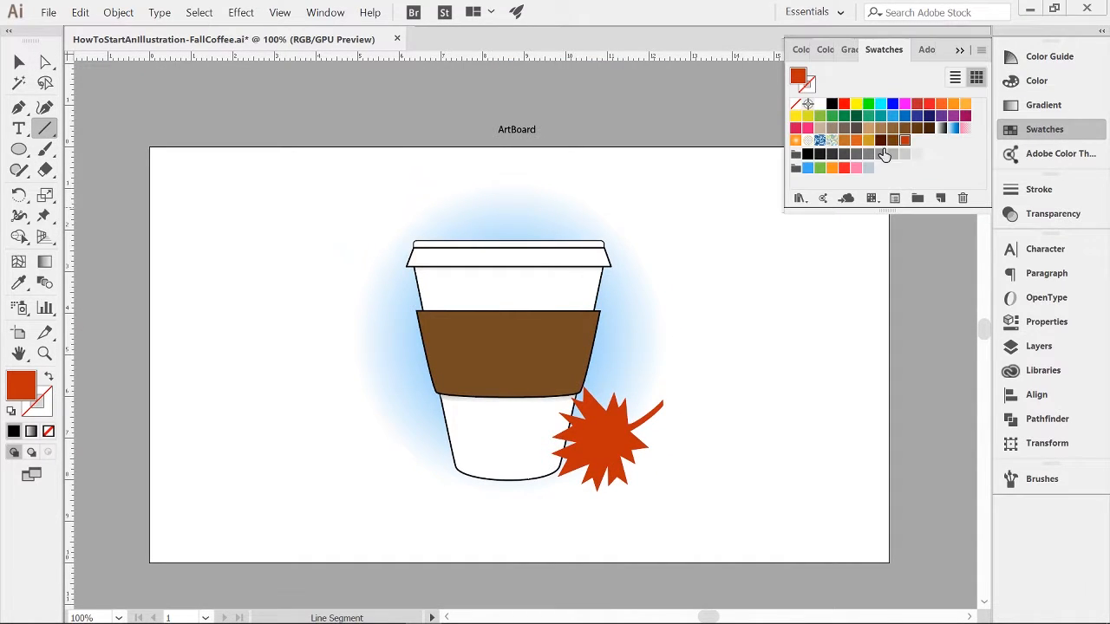
pyautogui.click(881, 140)
pyautogui.click(48, 380)
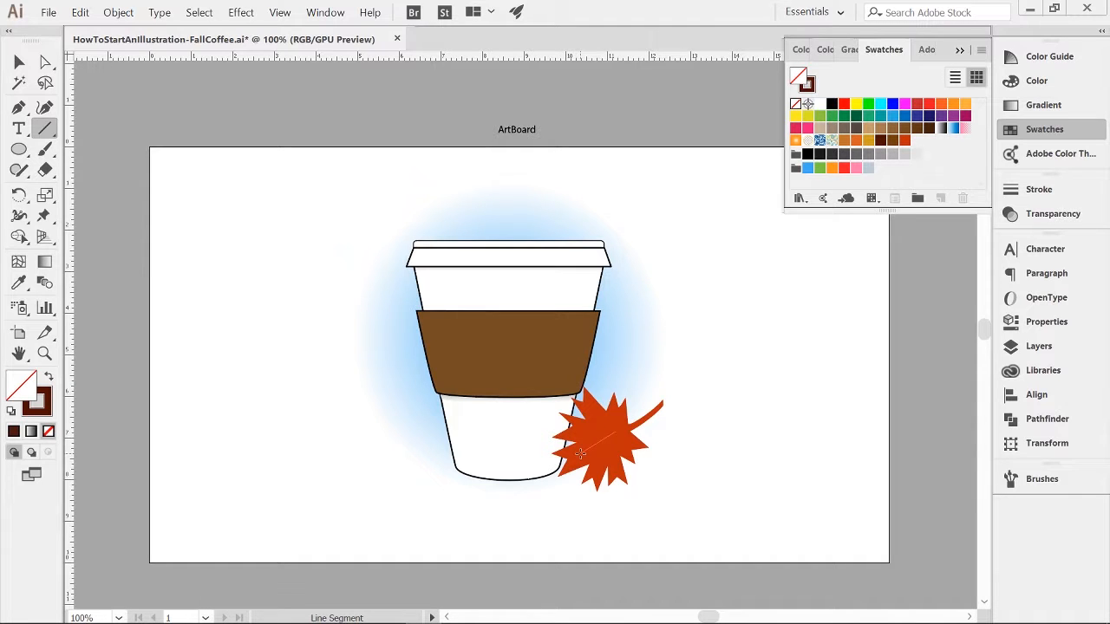
pyautogui.press('a')
# Add an anchor point in the middle of the vein line and pull it downward to bend the line into a curve
pyautogui.press('z')
pyautogui.moveTo(597, 430); pyautogui.dragTo(592, 340)
pyautogui.press('p')
pyautogui.click(525, 358)
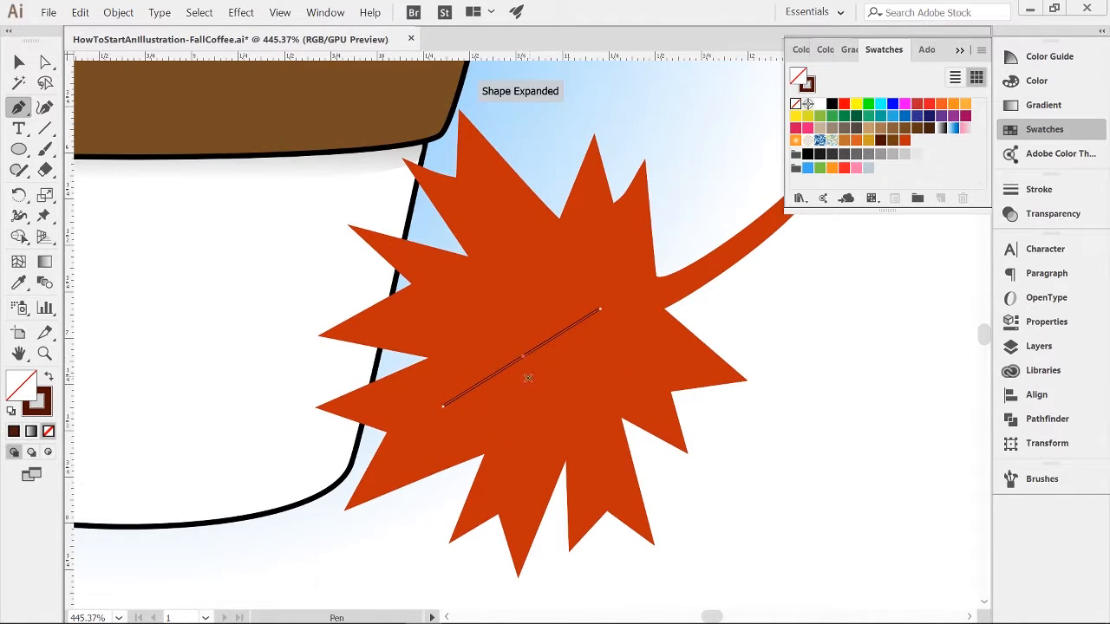
pyautogui.moveTo(525, 358); pyautogui.dragTo(493, 403)
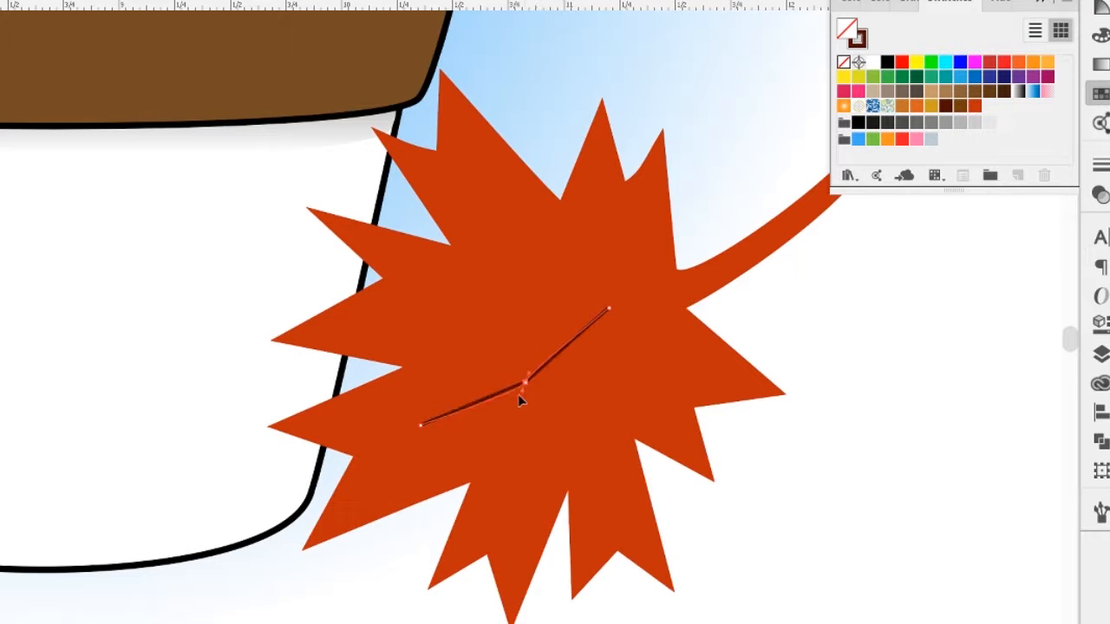
# Convert the curved vein line's stroke into an outlined filled shape
pyautogui.press('v')
pyautogui.click(31, 0)
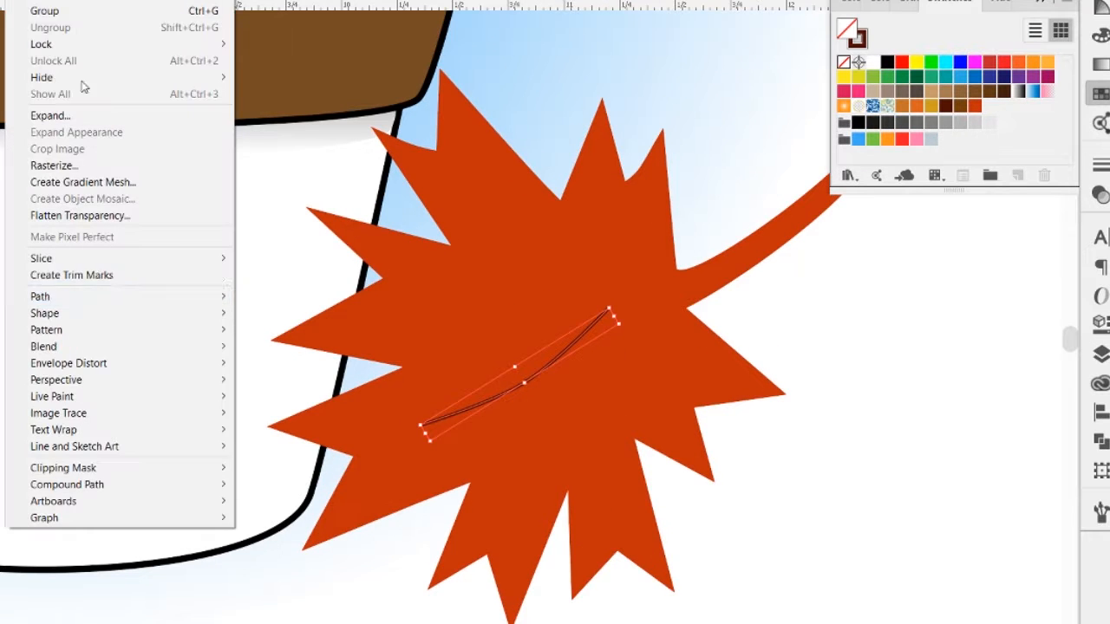
pyautogui.moveTo(107, 297)
pyautogui.click(292, 333)
# Move the outlined vein's upper middle anchor point slightly up and left to thicken the centre between tapered ends
pyautogui.press('a')
pyautogui.click(555, 348)
pyautogui.click(527, 378)
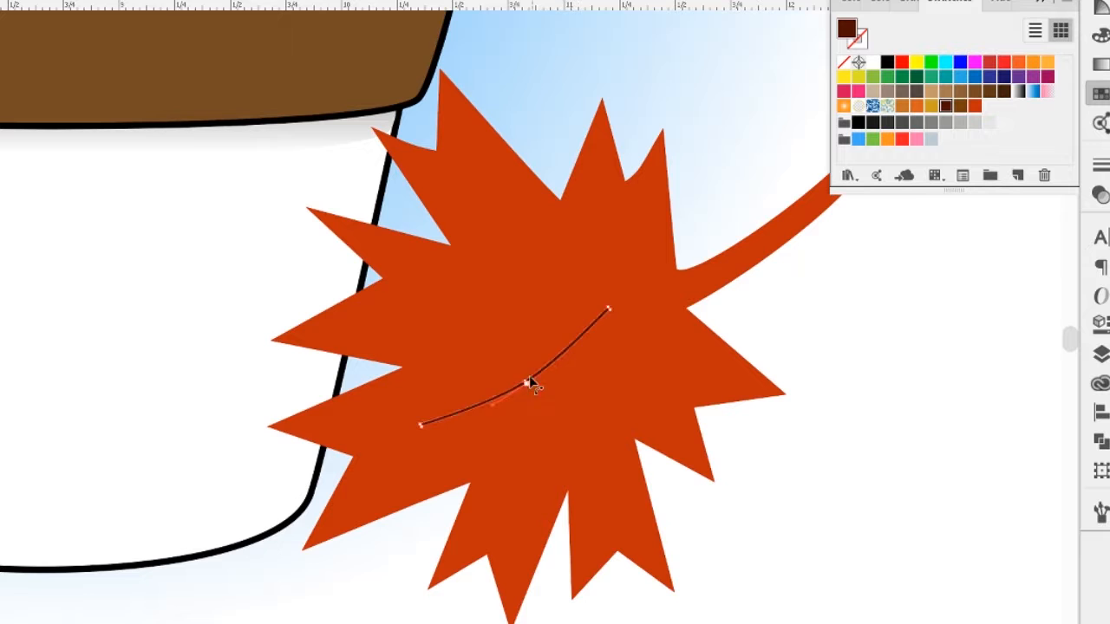
pyautogui.moveTo(528, 380); pyautogui.dragTo(520, 374)
pyautogui.click(614, 417)
pyautogui.moveTo(648, 413); pyautogui.dragTo(557, 334)
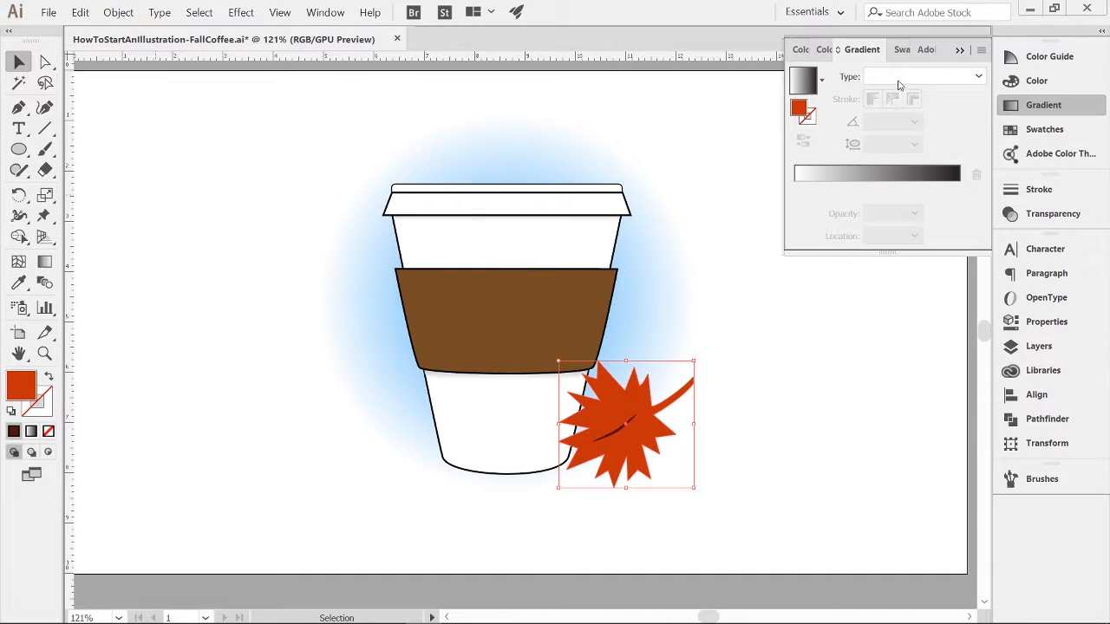
# Fill the leaf with a linear gradient angled at -50°
pyautogui.click(897, 80)
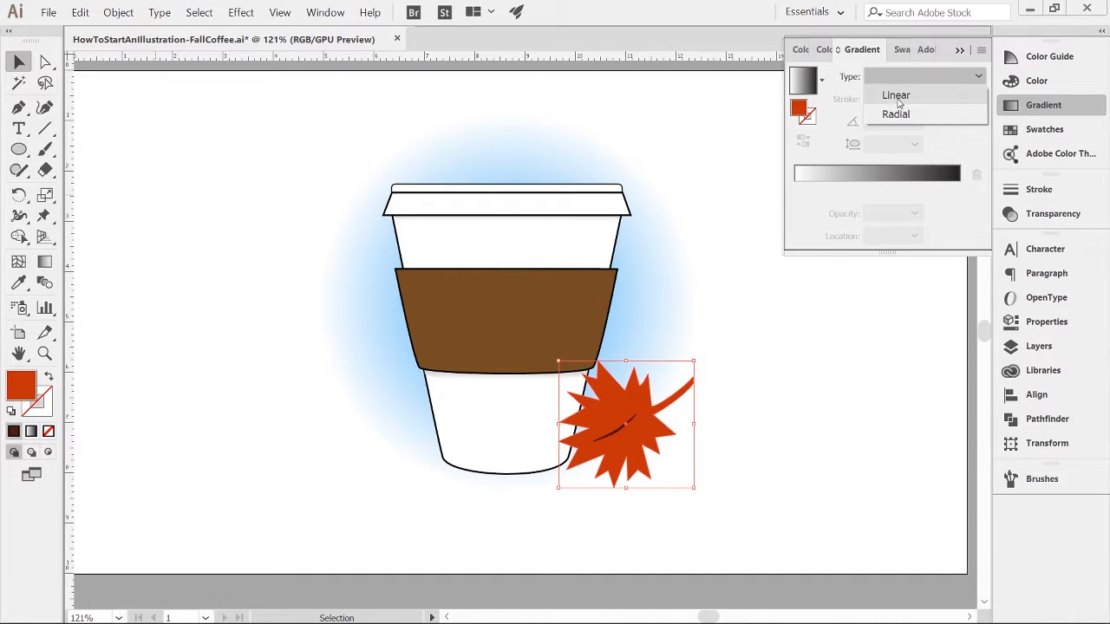
pyautogui.click(897, 97)
pyautogui.write('50')
pyautogui.press('Return')
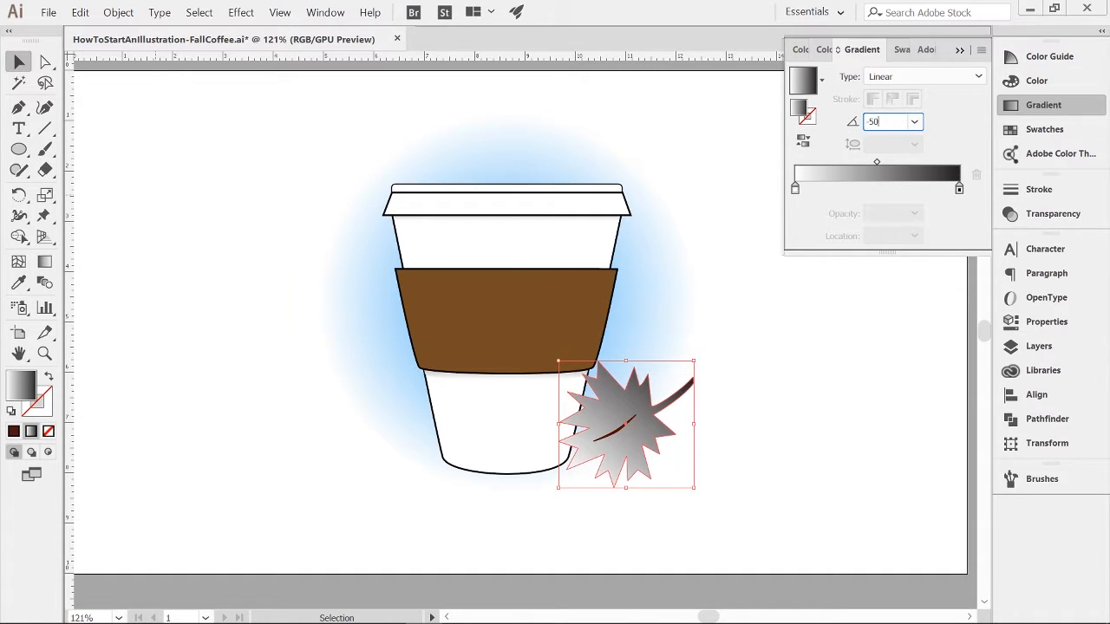
pyautogui.press('Return')
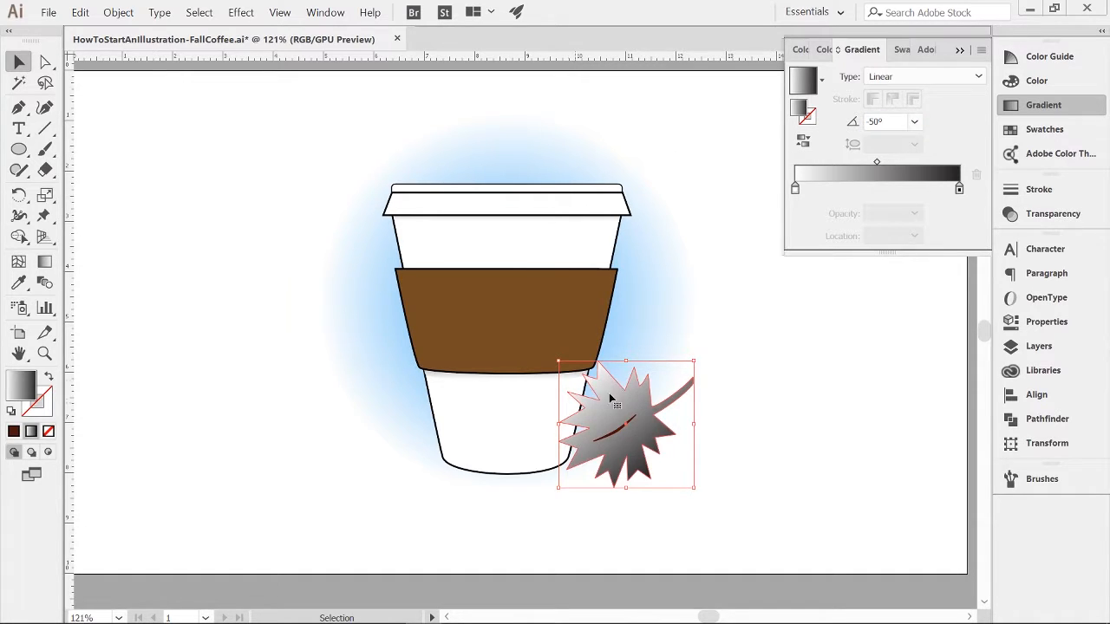
# Color the leaf gradient's start stop orange, a new stop past the middle red-orange, and the end stop dark brown
pyautogui.doubleClick(794, 188)
pyautogui.click(867, 267)
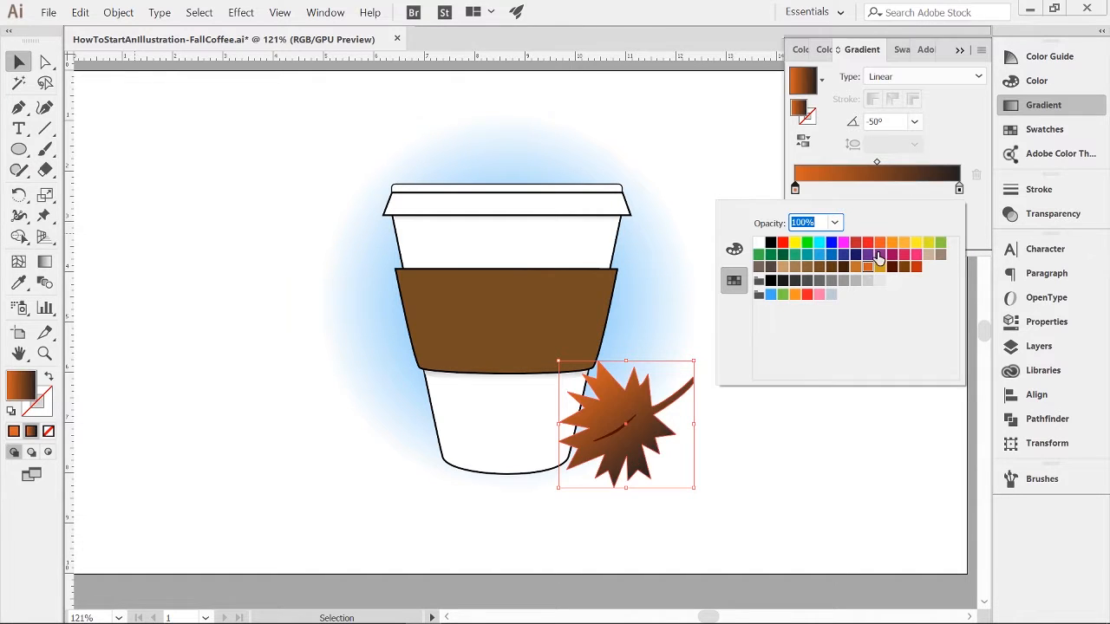
pyautogui.click(888, 194)
pyautogui.click(890, 190)
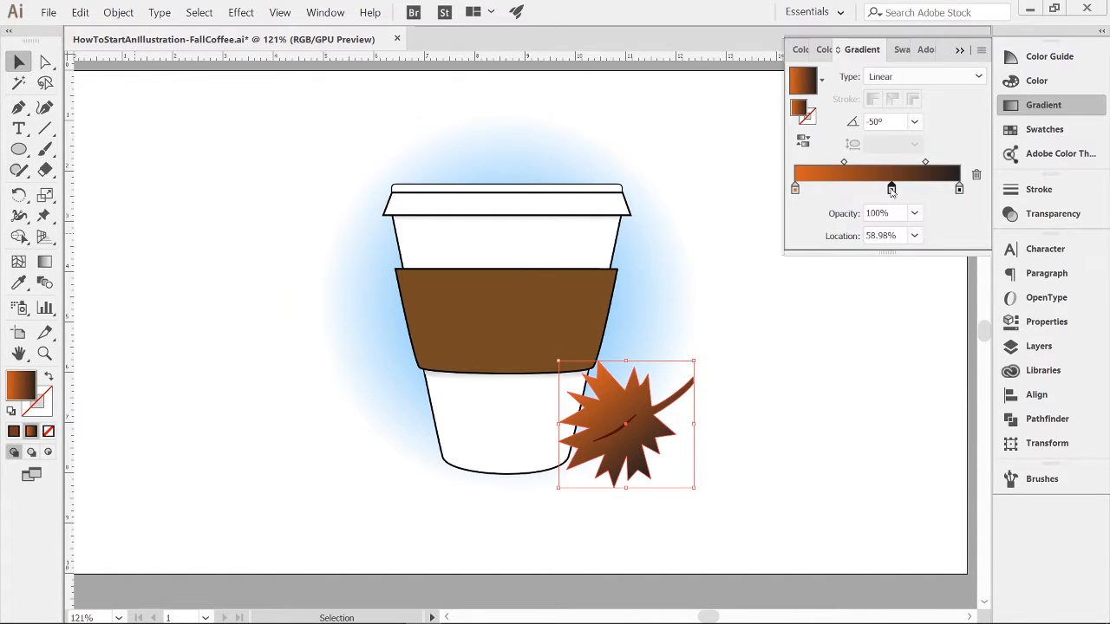
pyautogui.doubleClick(892, 188)
pyautogui.click(916, 268)
pyautogui.doubleClick(959, 190)
pyautogui.click(893, 268)
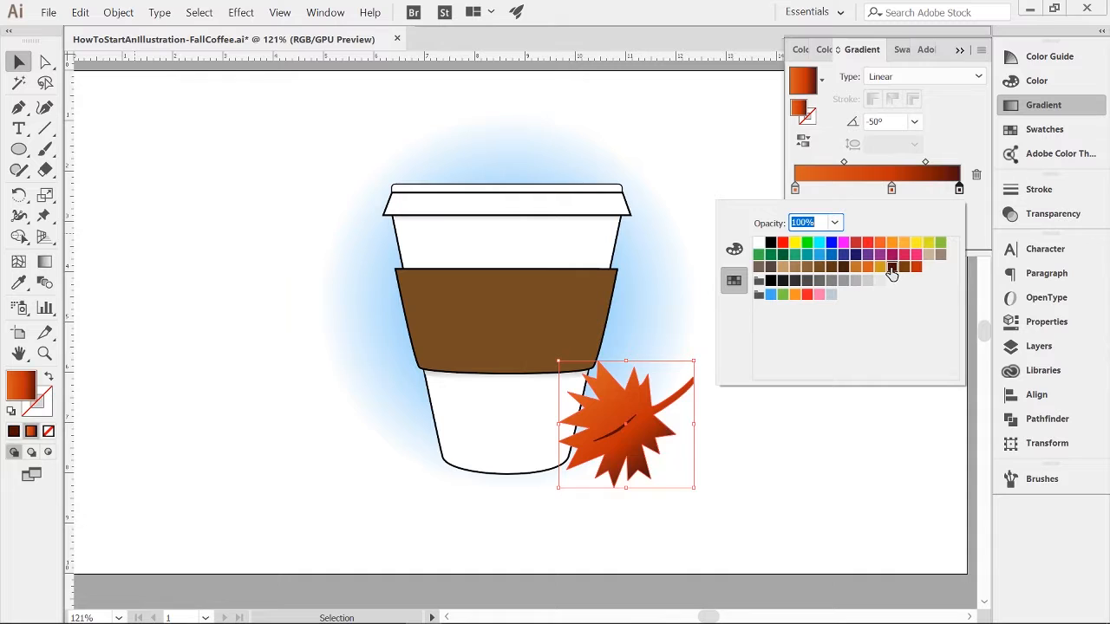
# Reposition the leaf gradient stops, with red-orange at 46.89%, an added red-orange stop at 70.03%, and dark brown at 95.85%
pyautogui.click(943, 136)
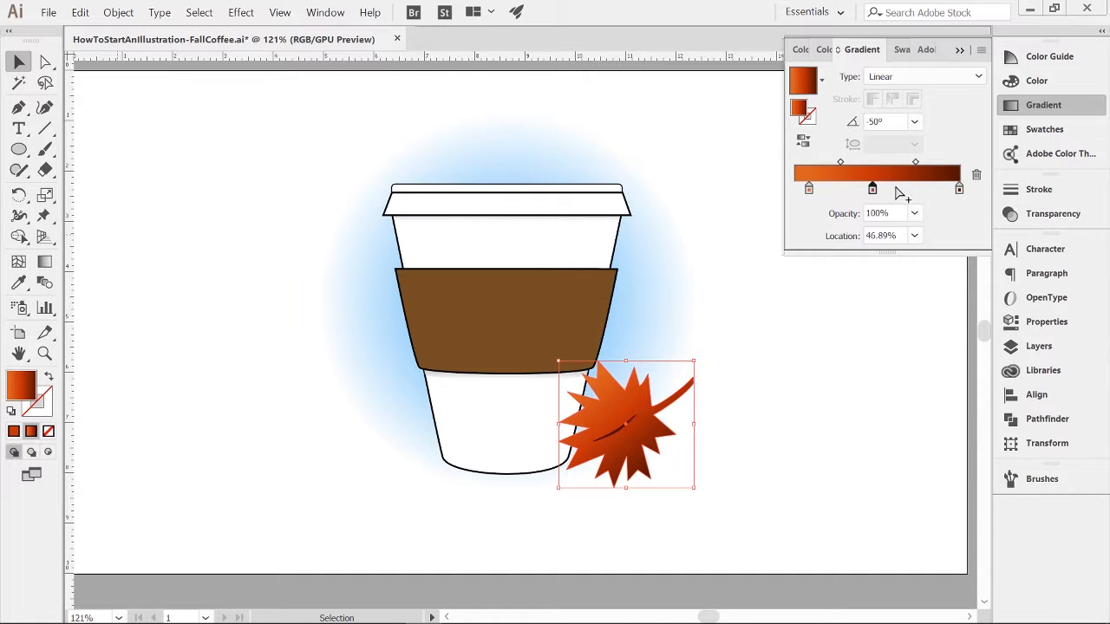
pyautogui.moveTo(914, 189); pyautogui.dragTo(911, 198)
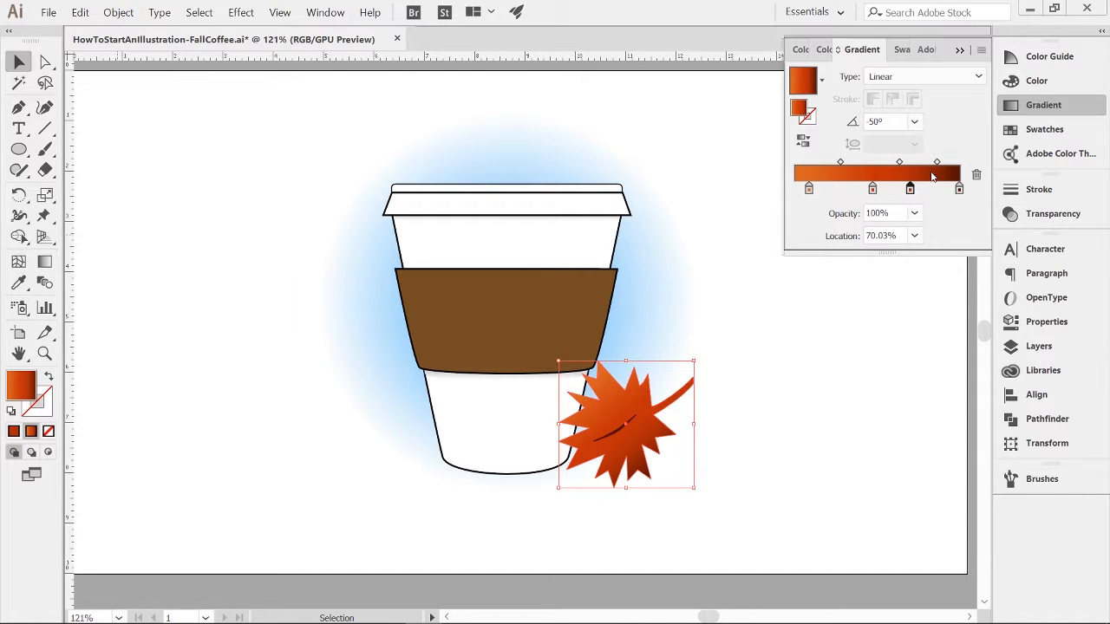
pyautogui.click(811, 409)
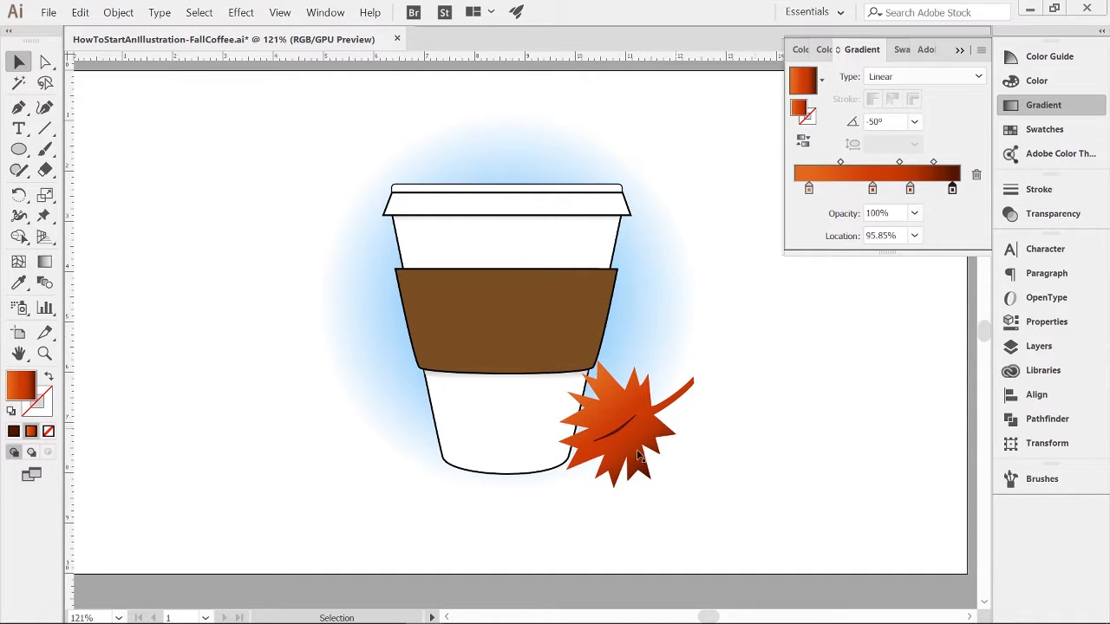
# Duplicate the leaf with its vein, then scale the copy down and rotate it over the cup's lower part
pyautogui.press('z')
pyautogui.keyDown('alt'); pyautogui.click(587, 300); pyautogui.keyUp('alt')
pyautogui.keyDown('alt'); pyautogui.click(584, 367); pyautogui.keyUp('alt')
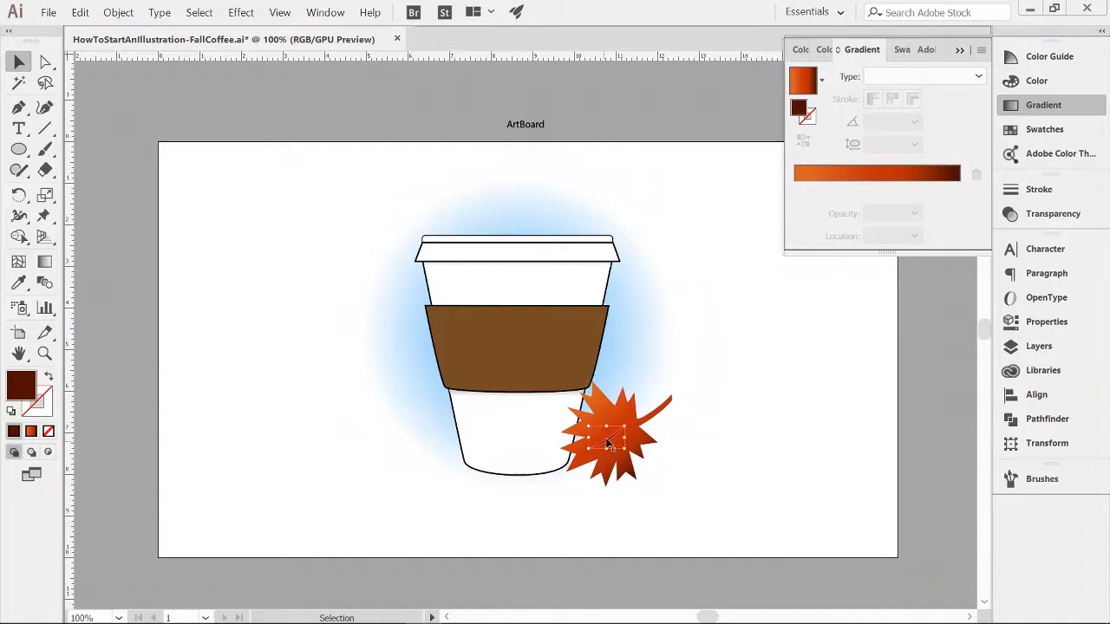
pyautogui.click(618, 434)
pyautogui.moveTo(618, 434); pyautogui.dragTo(561, 453)
pyautogui.moveTo(526, 486); pyautogui.dragTo(523, 445)
pyautogui.moveTo(565, 408); pyautogui.dragTo(571, 418)
pyautogui.click(545, 520)
# Recolor the smaller leaf's gradient to gold, orange and red-orange, and remove its dark brown end stop
pyautogui.press('z')
pyautogui.click(518, 446)
pyautogui.moveTo(523, 339); pyautogui.dragTo(535, 449)
pyautogui.press('v')
pyautogui.click(546, 439)
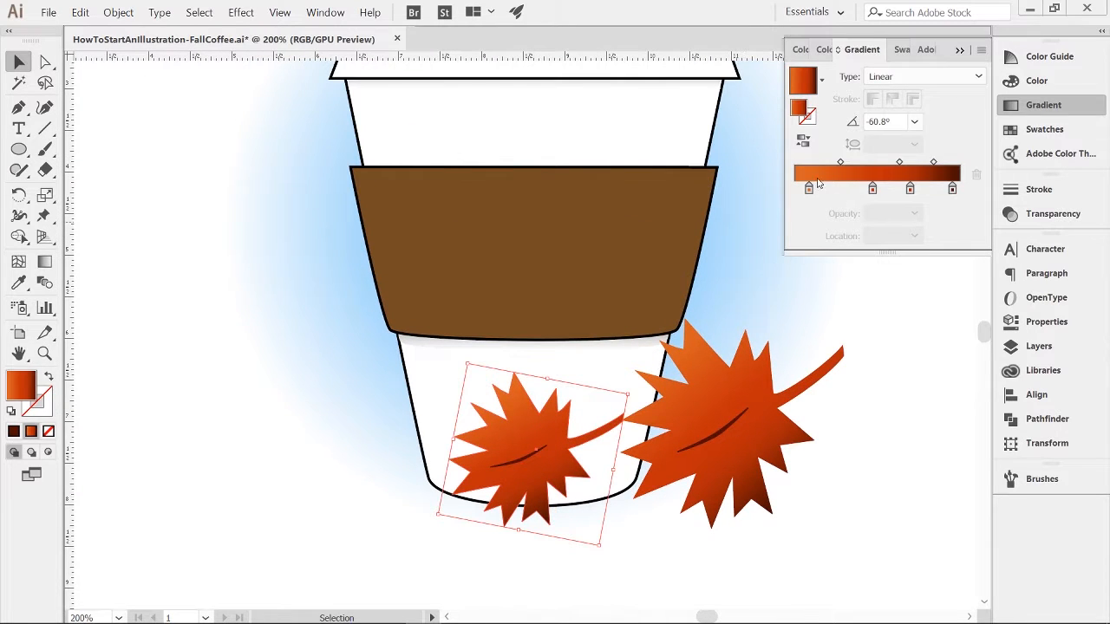
pyautogui.doubleClick(809, 188)
pyautogui.click(878, 270)
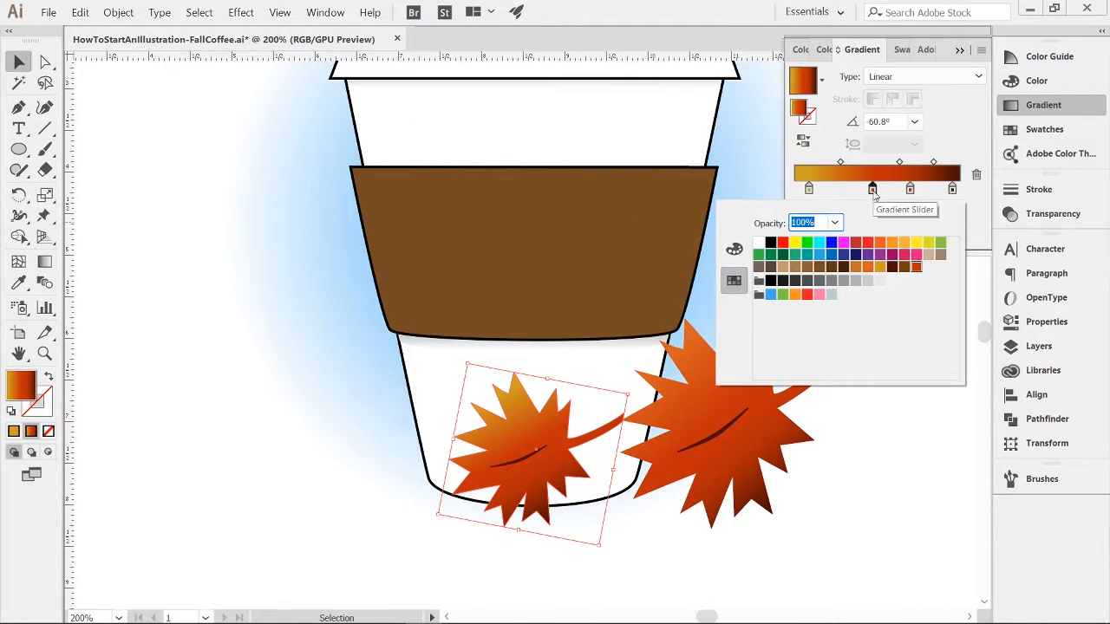
pyautogui.doubleClick(910, 188)
pyautogui.click(916, 269)
pyautogui.click(953, 189)
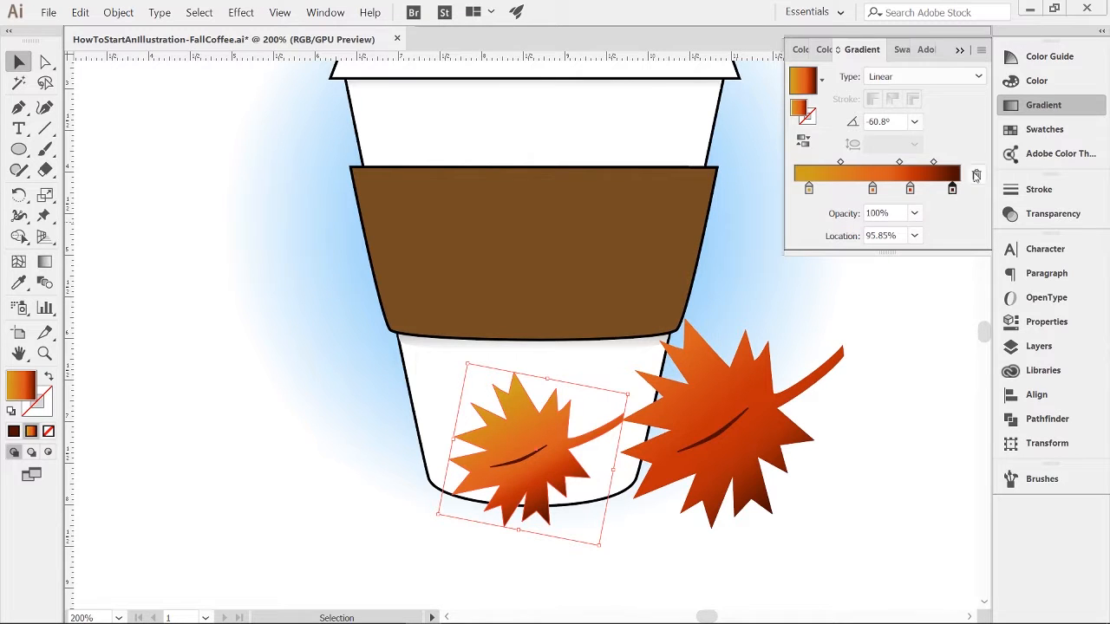
pyautogui.click(977, 175)
# Move the smaller leaf's red-orange stop toward the end, add an orange stop at 55.18%, and shift the other stops toward the start
pyautogui.moveTo(910, 188); pyautogui.dragTo(942, 189)
pyautogui.doubleClick(898, 189)
pyautogui.click(865, 266)
pyautogui.click(899, 190)
pyautogui.moveTo(925, 163); pyautogui.dragTo(919, 164)
pyautogui.moveTo(909, 189); pyautogui.dragTo(886, 189)
pyautogui.click(872, 189)
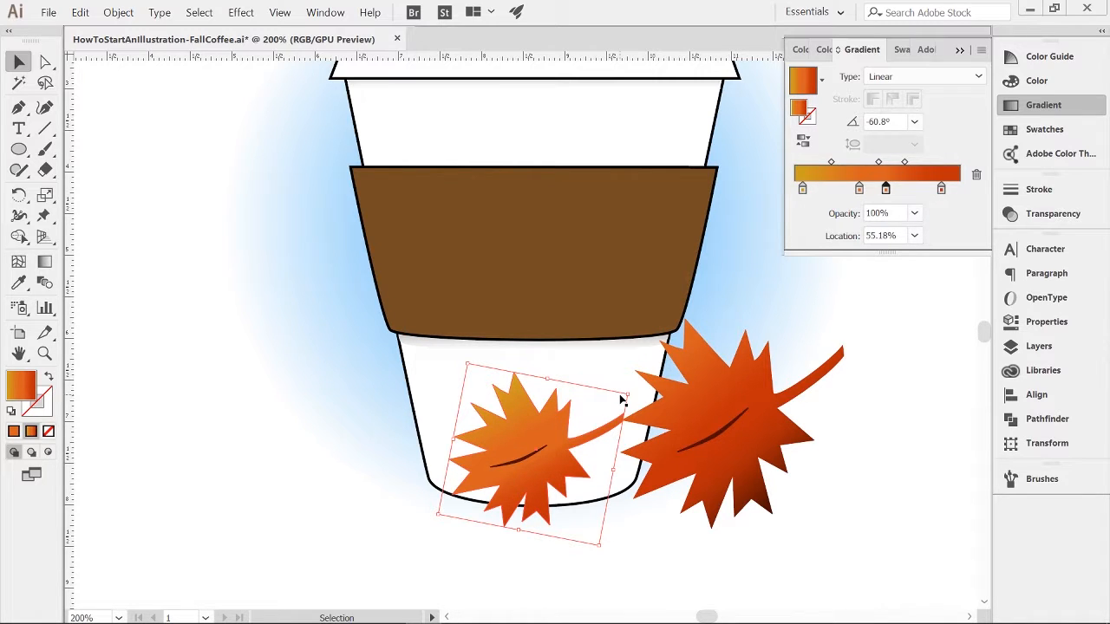
# Set the smaller leaf's gradient angle to -50° and fill its vein with the red-orange swatch
pyautogui.moveTo(887, 123); pyautogui.dragTo(817, 139)
pyautogui.write('-50')
pyautogui.press('Return')
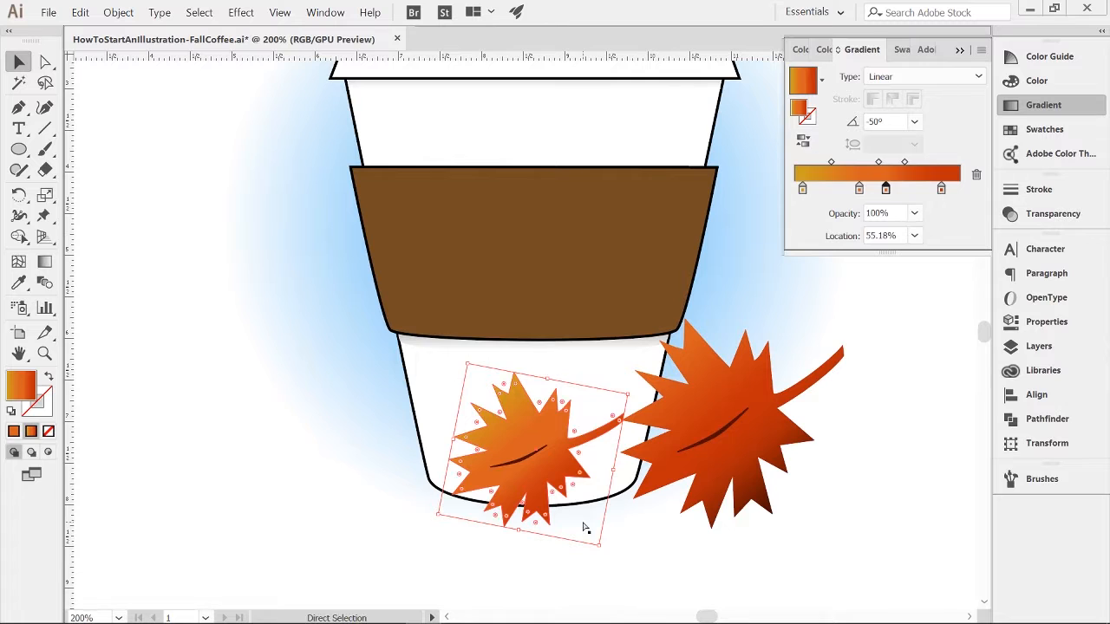
pyautogui.click(523, 458)
pyautogui.click(1070, 129)
pyautogui.click(906, 140)
pyautogui.hotkey('ctrl', 'shift', 'a')
# Duplicate the smaller leaf to the right of the cup sleeve, reducing and rotating the copy
pyautogui.press('z')
pyautogui.keyDown('alt'); pyautogui.click(641, 455); pyautogui.keyUp('alt')
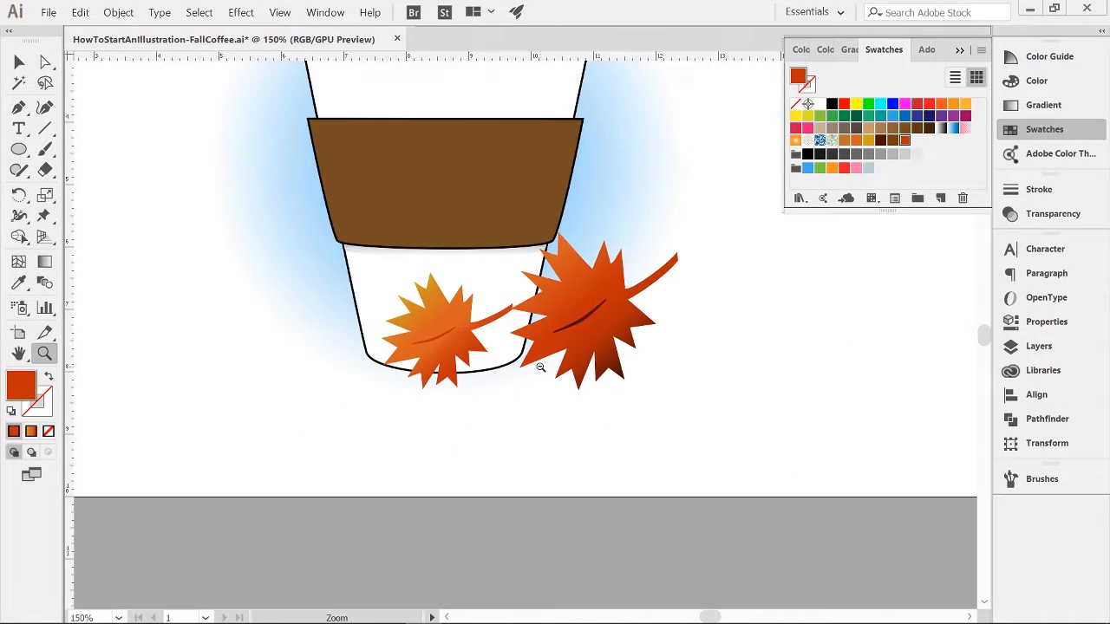
pyautogui.keyDown('alt'); pyautogui.click(541, 367); pyautogui.keyUp('alt')
pyautogui.press('v')
pyautogui.click(475, 408)
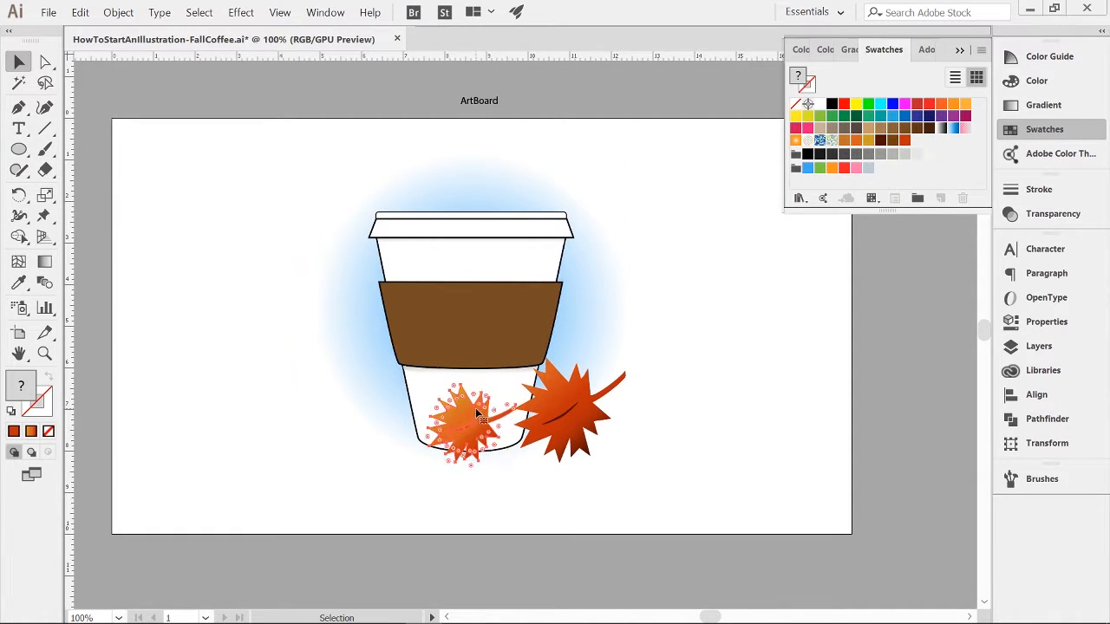
pyautogui.moveTo(475, 408); pyautogui.dragTo(601, 332)
pyautogui.moveTo(635, 274); pyautogui.dragTo(623, 286)
# Recolor the leaf beside the sleeve by making both middle gradient stops gold and the end stop orange
pyautogui.press('z')
pyautogui.click(526, 354)
pyautogui.click(603, 340)
pyautogui.moveTo(559, 236); pyautogui.dragTo(585, 342)
pyautogui.hotkey('ctrl', 'shift', 'a')
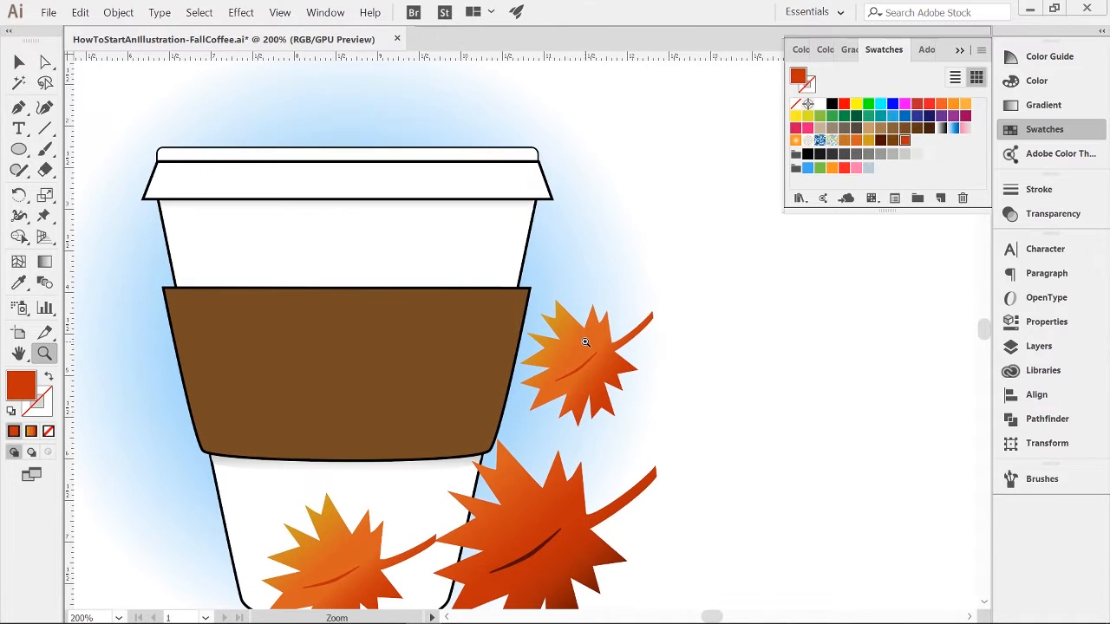
pyautogui.press('v')
pyautogui.click(585, 343)
pyautogui.hotkey('ctrl', 'F9')
pyautogui.doubleClick(859, 189)
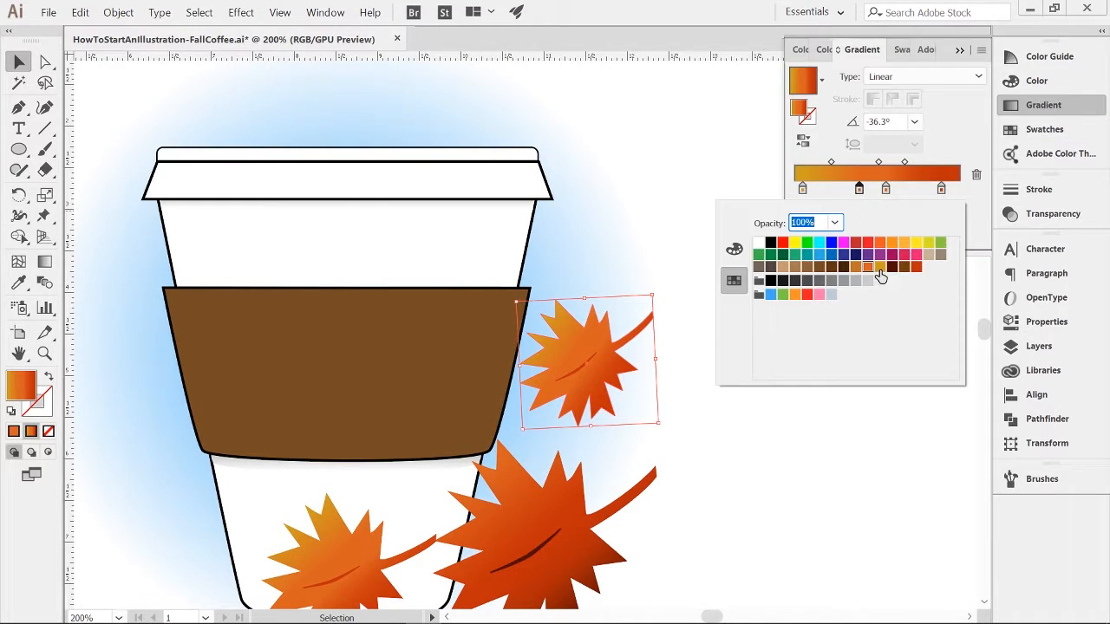
pyautogui.click(878, 268)
pyautogui.click(886, 189)
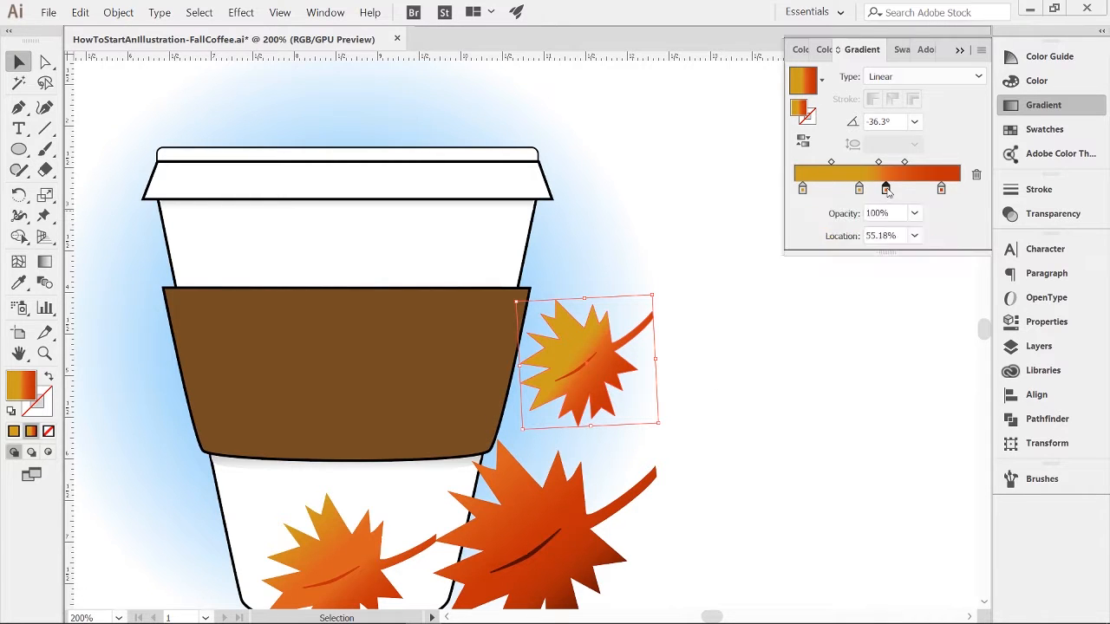
pyautogui.doubleClick(885, 189)
pyautogui.click(868, 269)
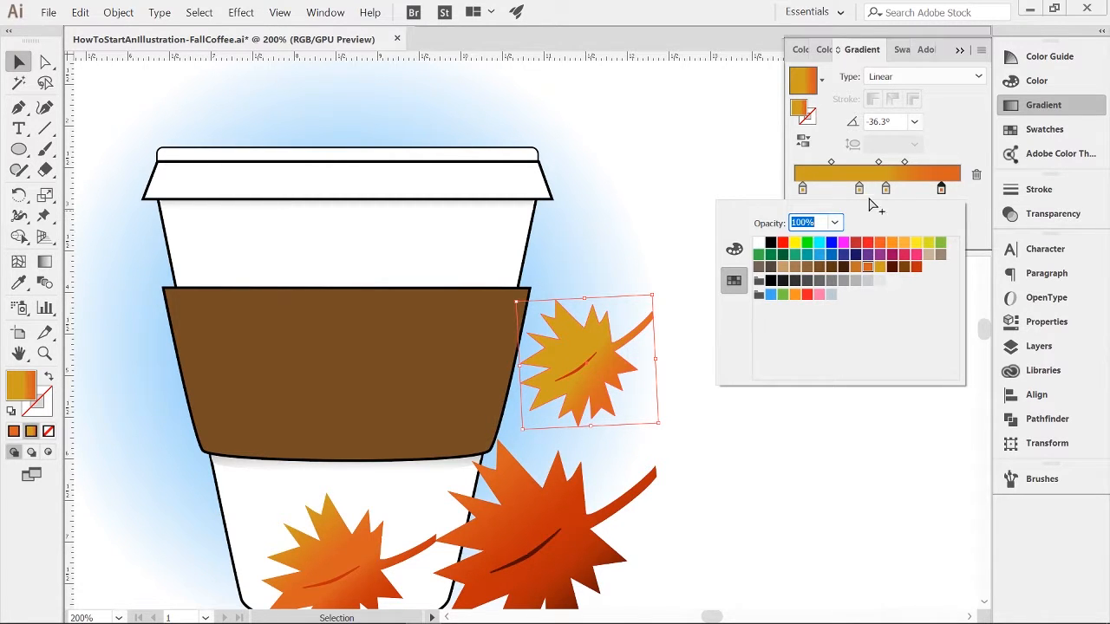
pyautogui.click(802, 189)
pyautogui.hotkey('ctrl', 'shift', 'a')
# Pick a light golden yellow from the Color Guide harmonies and save it as a new swatch
pyautogui.click(1049, 57)
pyautogui.click(978, 77)
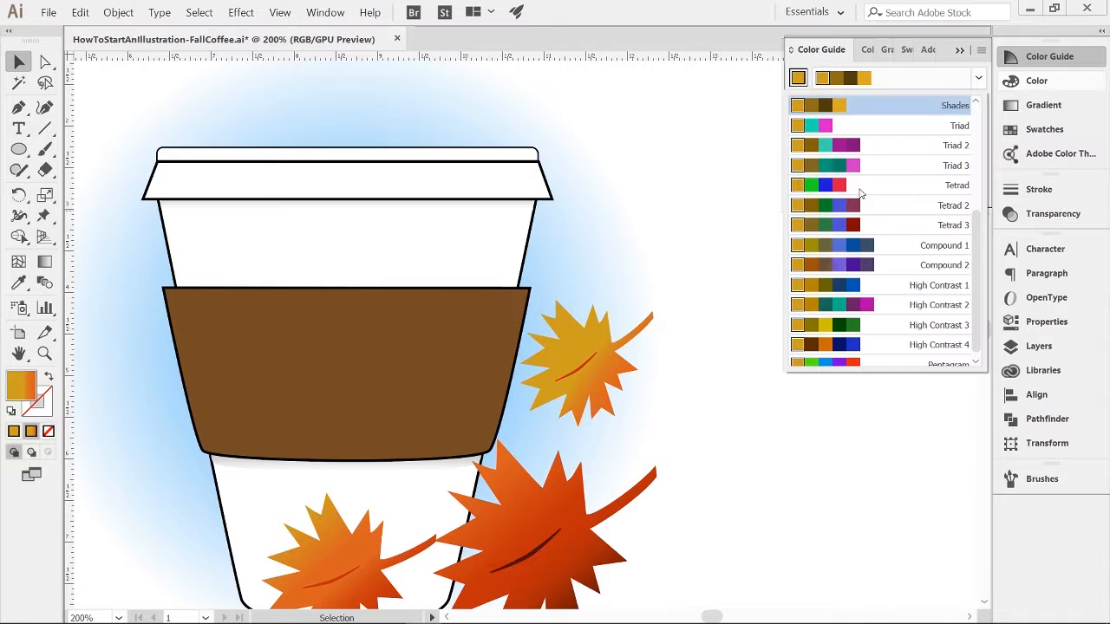
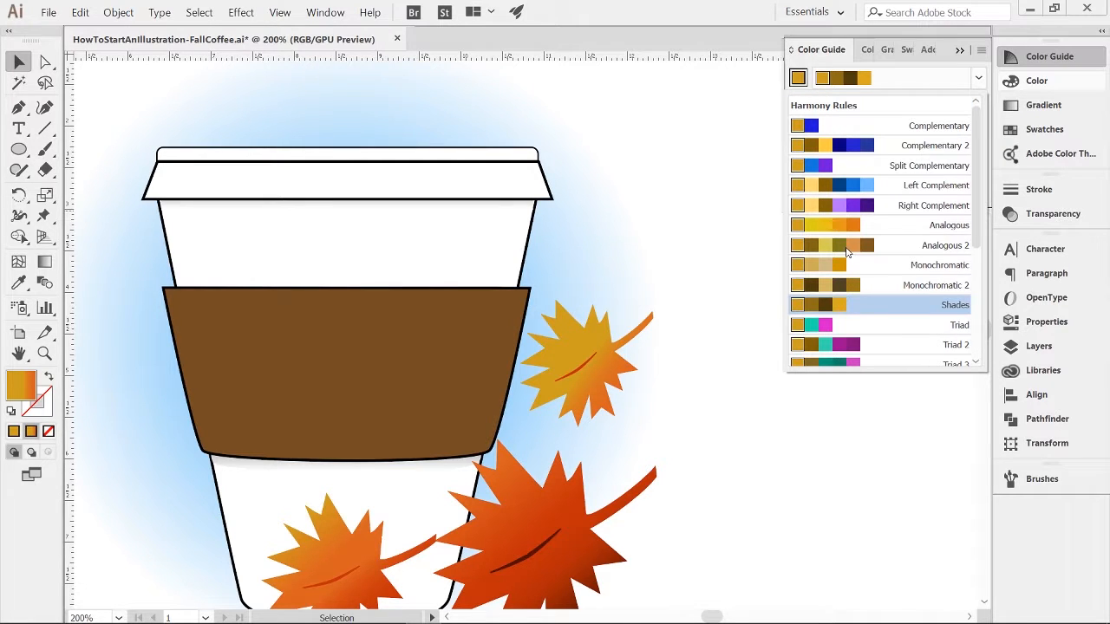
pyautogui.click(825, 149)
pyautogui.click(1044, 129)
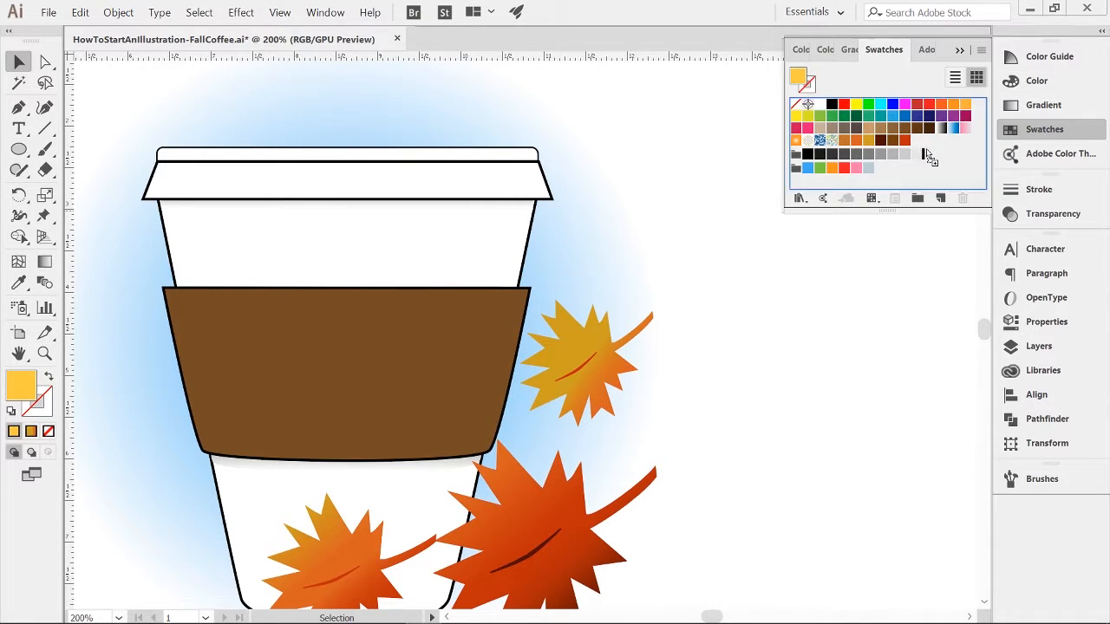
pyautogui.click(1044, 371)
# Set the start stop of the leaf beside the sleeve to the new yellow swatch and its gradient angle to -50°
pyautogui.click(579, 357)
pyautogui.click(1049, 105)
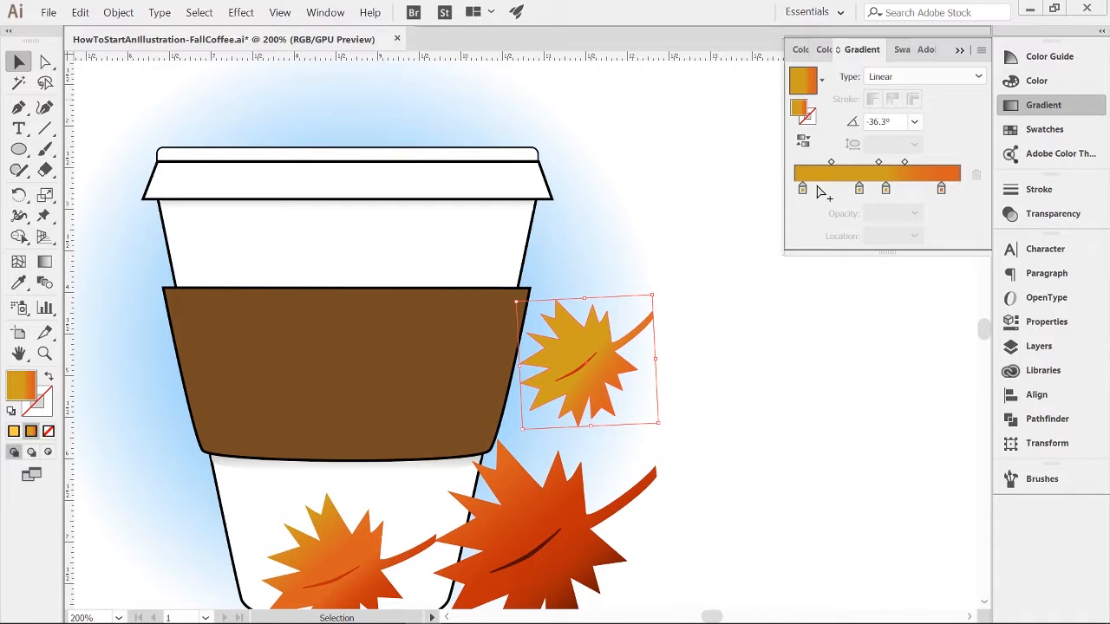
pyautogui.doubleClick(804, 189)
pyautogui.click(926, 268)
pyautogui.press('Return')
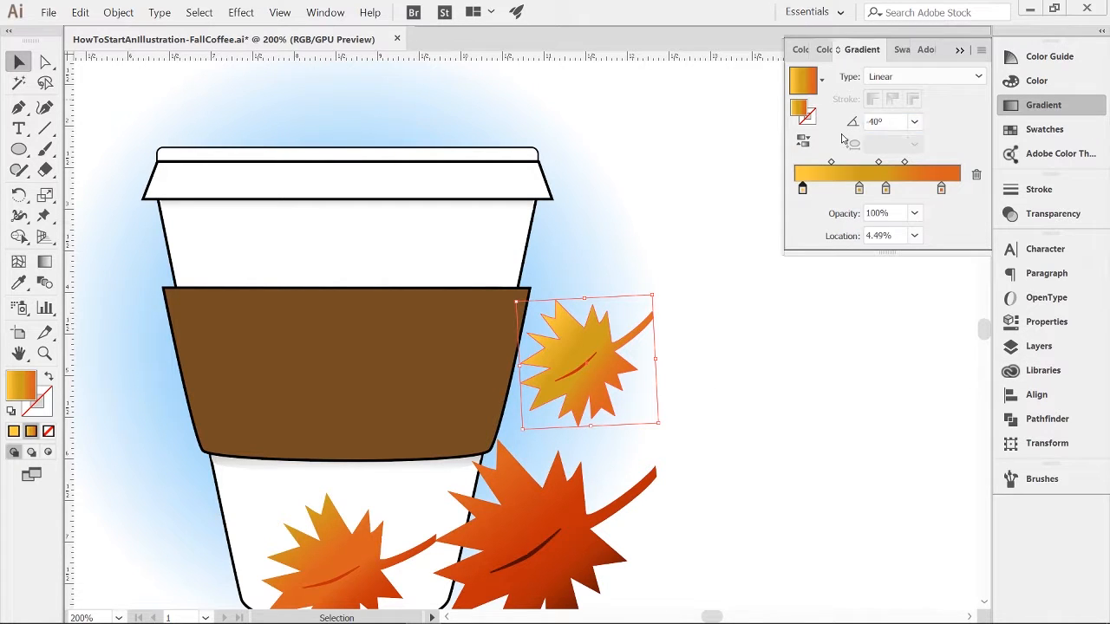
pyautogui.write('-50')
pyautogui.press('Return')
# Shift the yellow leaf's first three gradient stops toward the end and place the orange stop at 87.65%
pyautogui.moveTo(802, 189); pyautogui.dragTo(810, 189)
pyautogui.moveTo(886, 189); pyautogui.dragTo(896, 189)
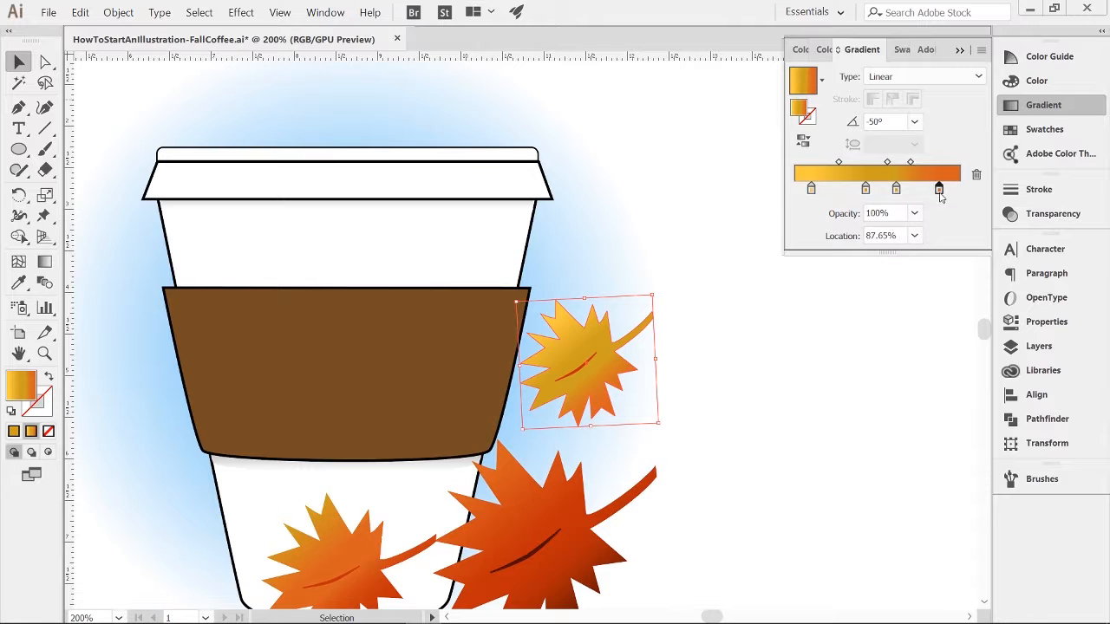
pyautogui.click(711, 366)
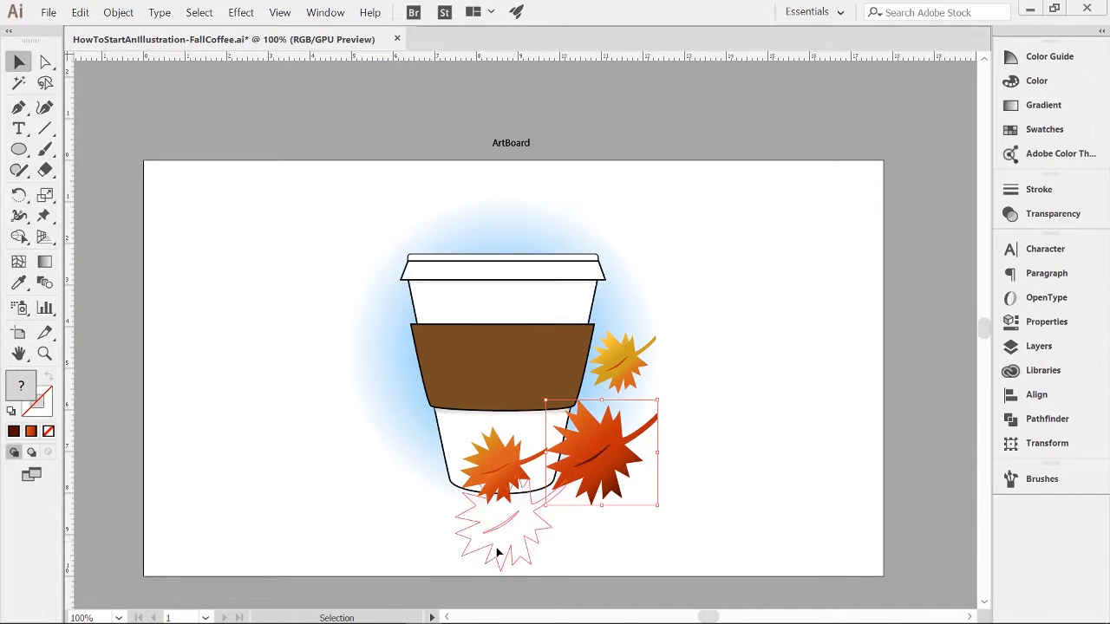
# Duplicate the large red leaf, rotate the copy below the cup's lower-left corner, and shift the orange leaf slightly left
pyautogui.moveTo(495, 523); pyautogui.dragTo(451, 547)
pyautogui.moveTo(507, 498); pyautogui.dragTo(527, 536)
pyautogui.click(628, 521)
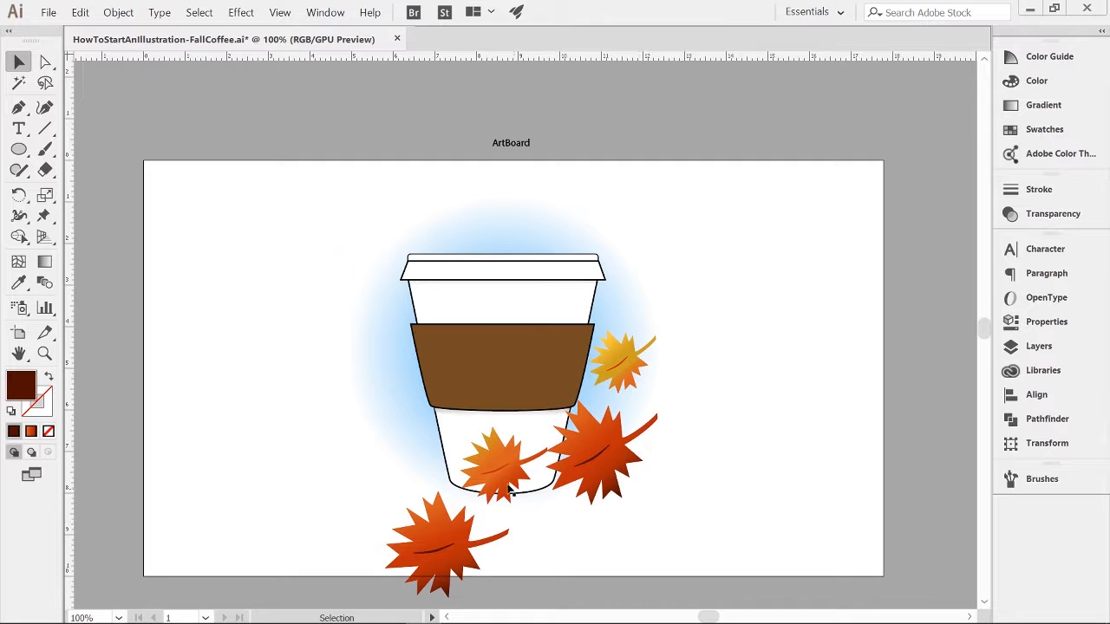
pyautogui.moveTo(497, 472)
pyautogui.mouseDown()
pyautogui.moveTo(498, 458)
pyautogui.moveTo(486, 464)
pyautogui.mouseUp()
pyautogui.click(640, 423)
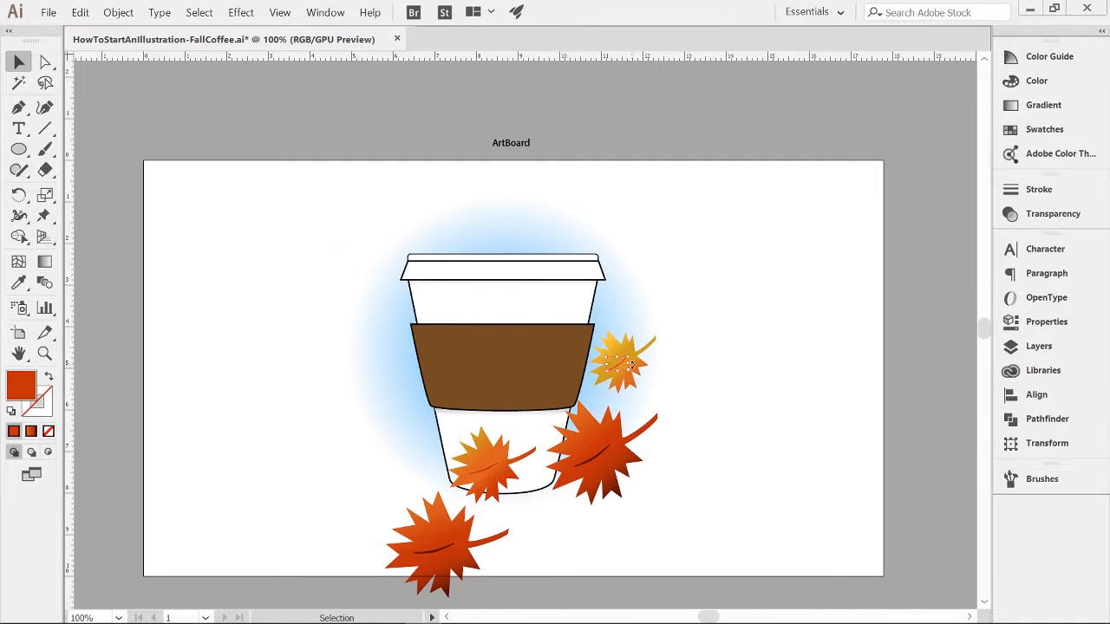
# Fill the vein of the orange leaf on the cup with the medium brown swatch
pyautogui.press('z')
pyautogui.click(626, 364)
pyautogui.click(662, 303)
pyautogui.press('a')
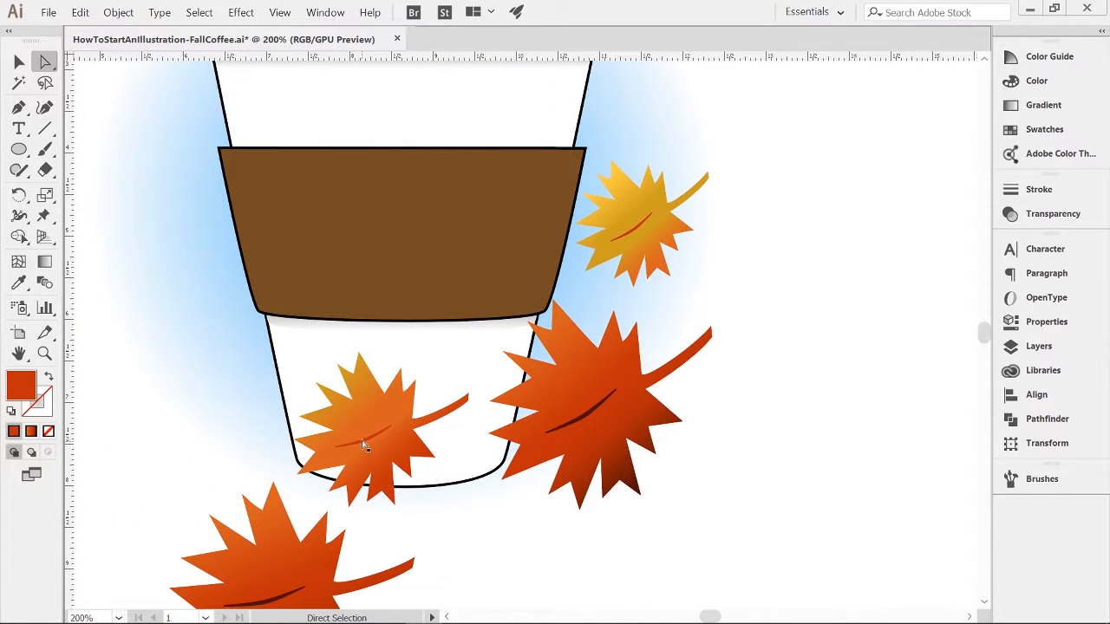
pyautogui.click(1044, 130)
pyautogui.click(892, 140)
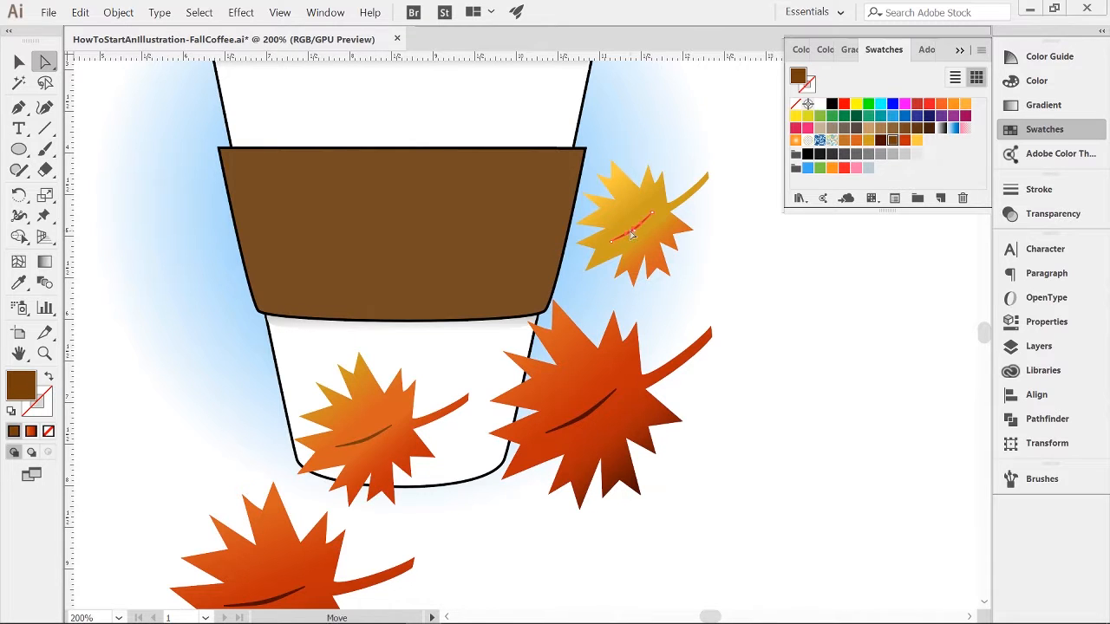
# Fill the vein of the yellow leaf beside the sleeve with the orange swatch and group it with the leaf
pyautogui.click(633, 234)
pyautogui.click(854, 142)
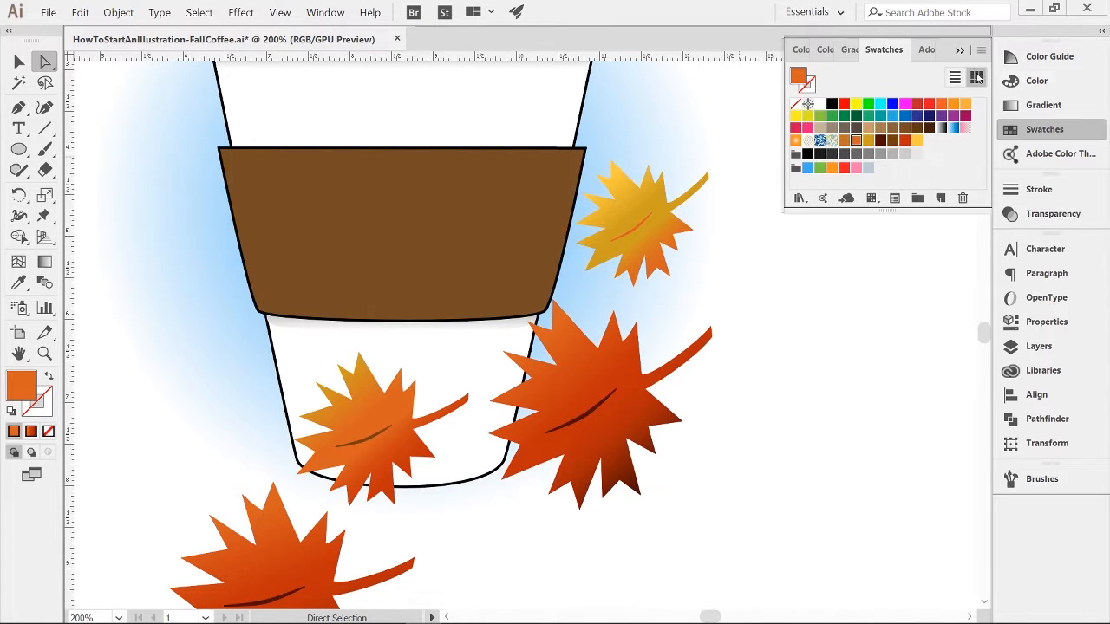
pyautogui.hotkey('ctrl', '1')
pyautogui.press('v')
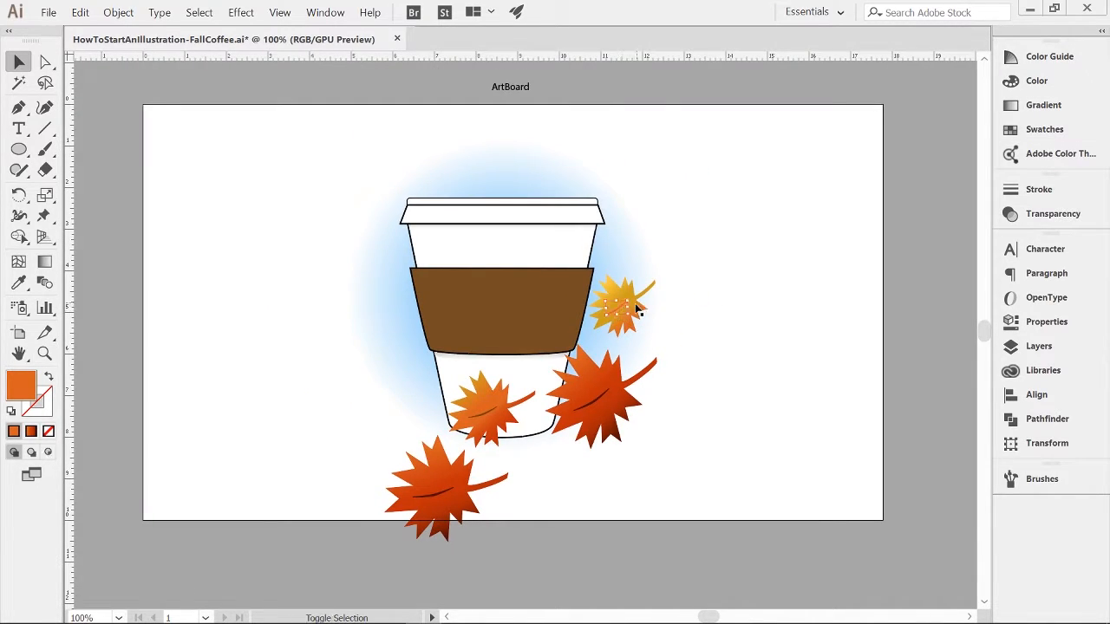
pyautogui.keyDown('shift'); pyautogui.click(635, 309); pyautogui.keyUp('shift')
pyautogui.hotkey('ctrl', 'g')
# Duplicate the grouped yellow leaf to below the cup's base and rotate the copy slightly clockwise
pyautogui.moveTo(621, 322); pyautogui.dragTo(558, 504)
pyautogui.moveTo(599, 455); pyautogui.dragTo(606, 467)
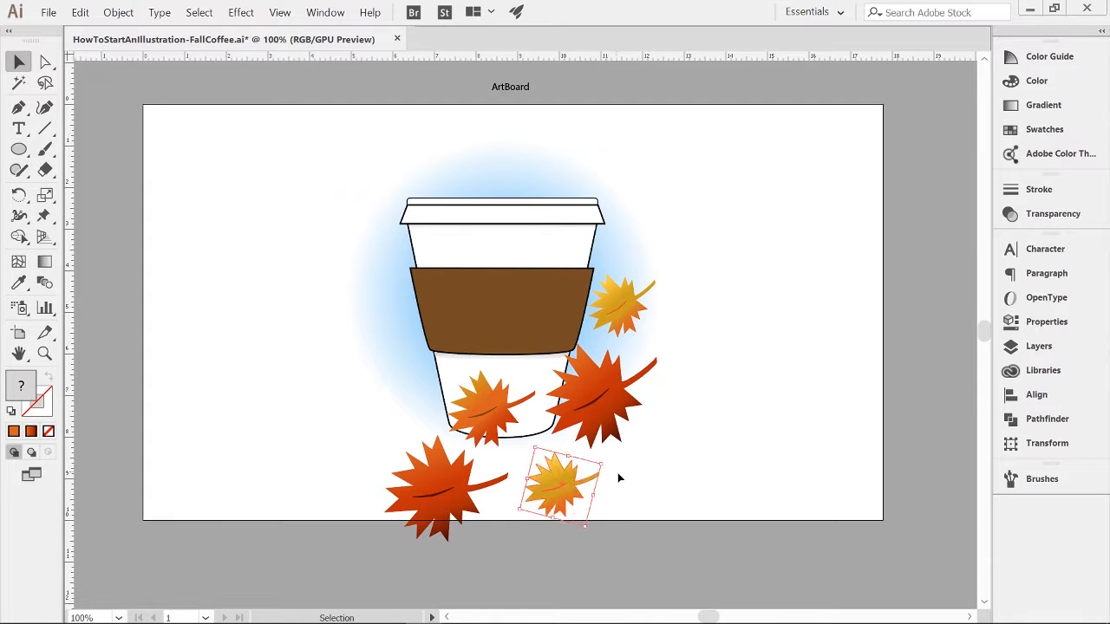
pyautogui.click(619, 478)
pyautogui.moveTo(710, 347)
pyautogui.mouseDown()
pyautogui.moveTo(713, 436)
pyautogui.moveTo(700, 353)
pyautogui.mouseUp()
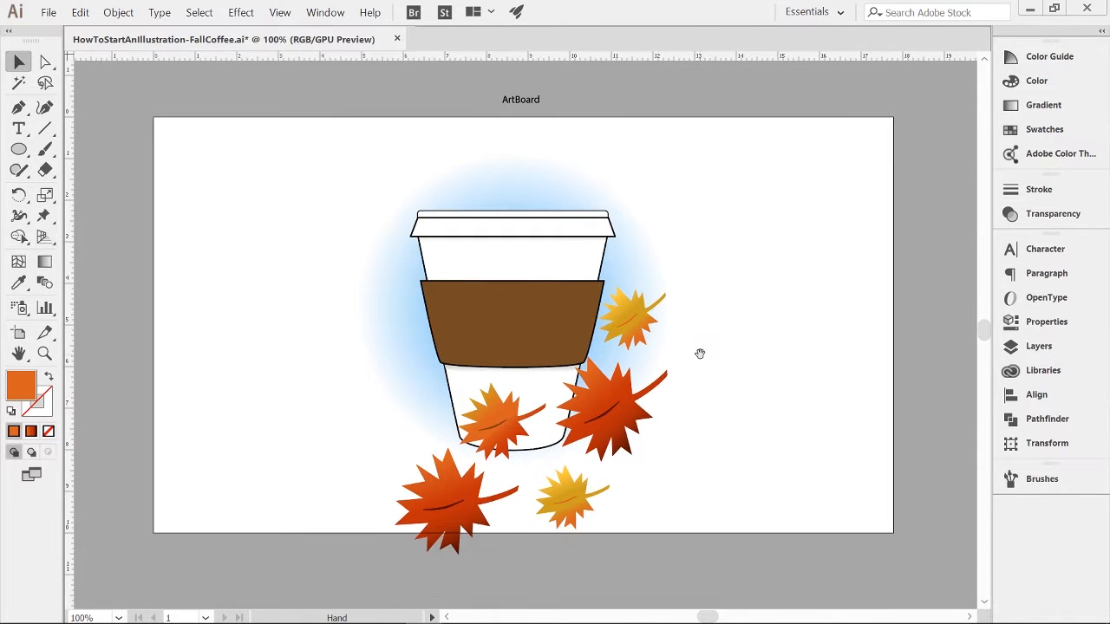
# Enlarge the blue radial gradient circle behind the cup
pyautogui.click(677, 279)
pyautogui.moveTo(346, 477); pyautogui.dragTo(327, 494)
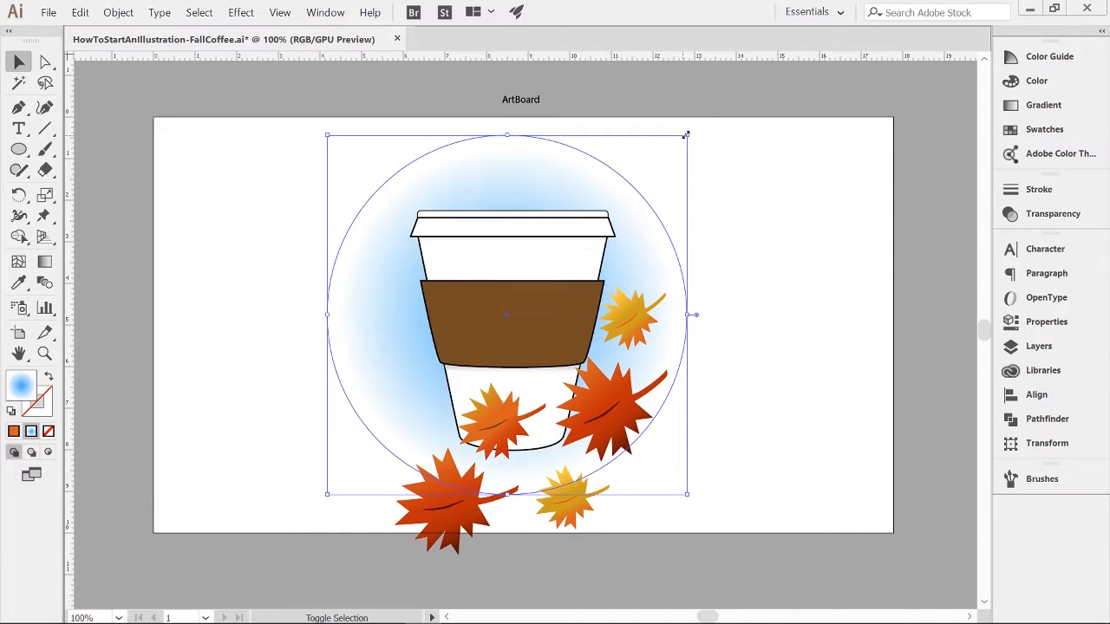
pyautogui.moveTo(685, 135); pyautogui.dragTo(716, 118)
pyautogui.click(724, 328)
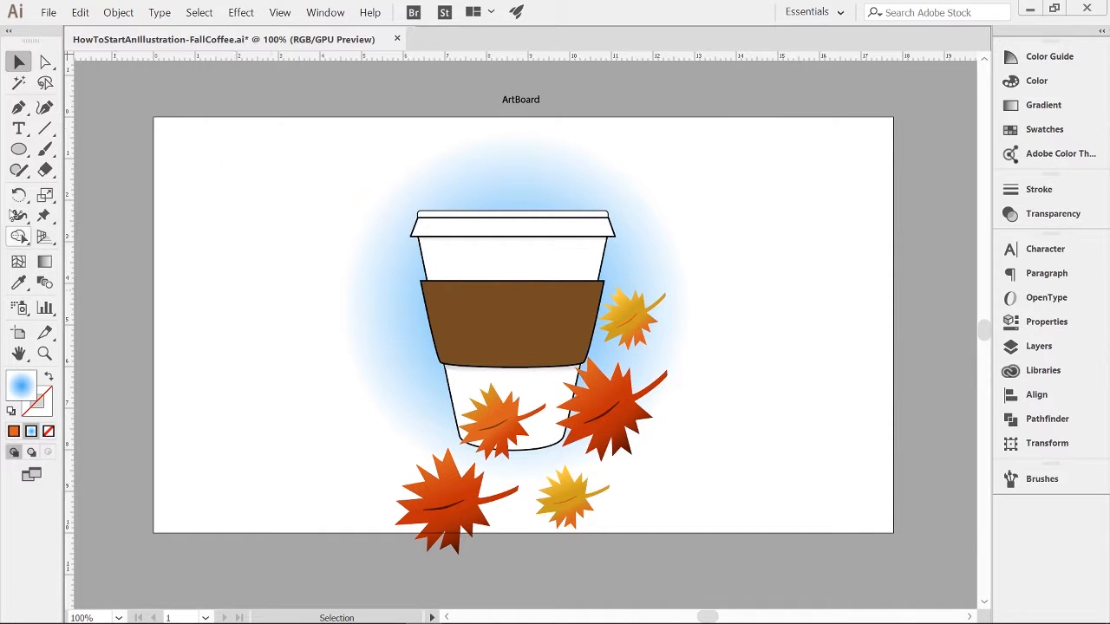
# Add a new layer below the Gradient layer and draw a rectangle on it covering the whole artboard
pyautogui.moveTo(19, 149); pyautogui.dragTo(87, 151)
pyautogui.click(1039, 346)
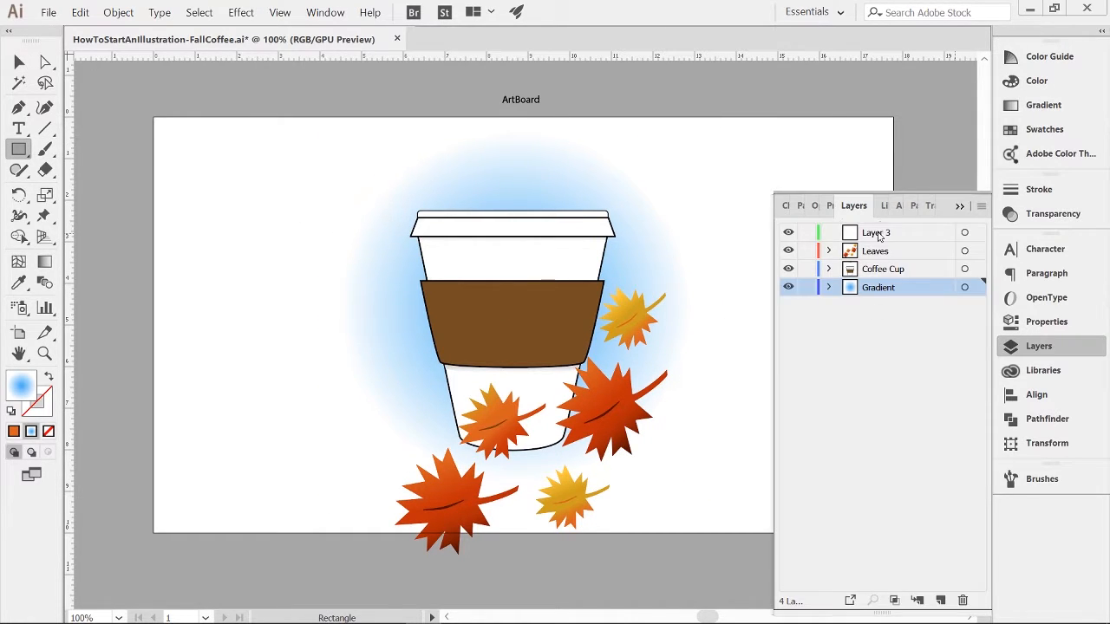
pyautogui.moveTo(878, 236); pyautogui.dragTo(880, 314)
pyautogui.moveTo(158, 119); pyautogui.dragTo(895, 530)
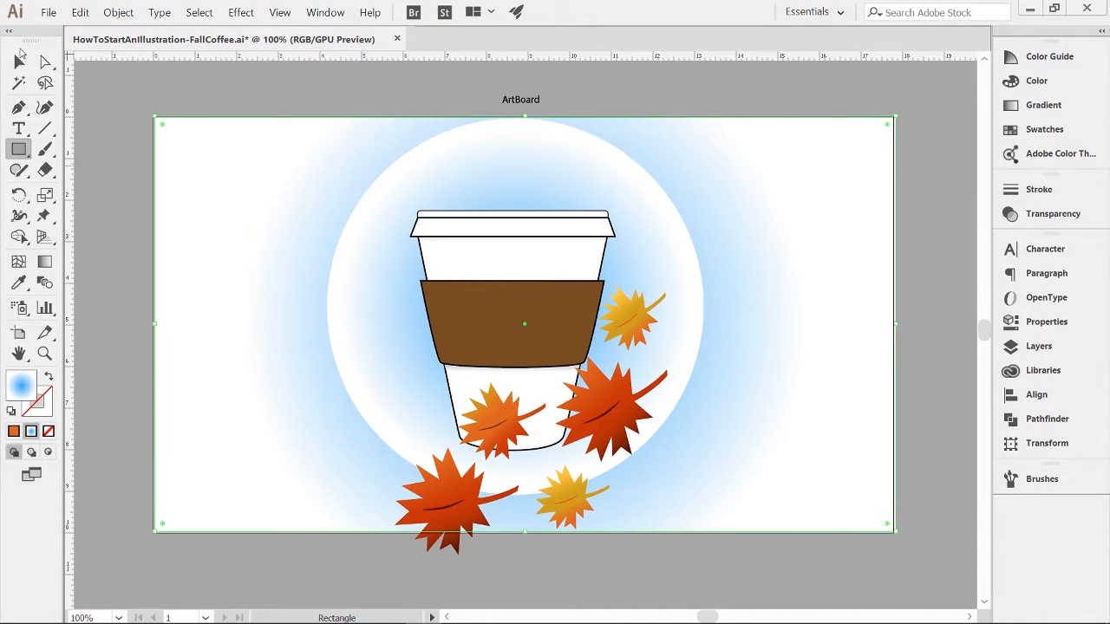
pyautogui.click(20, 60)
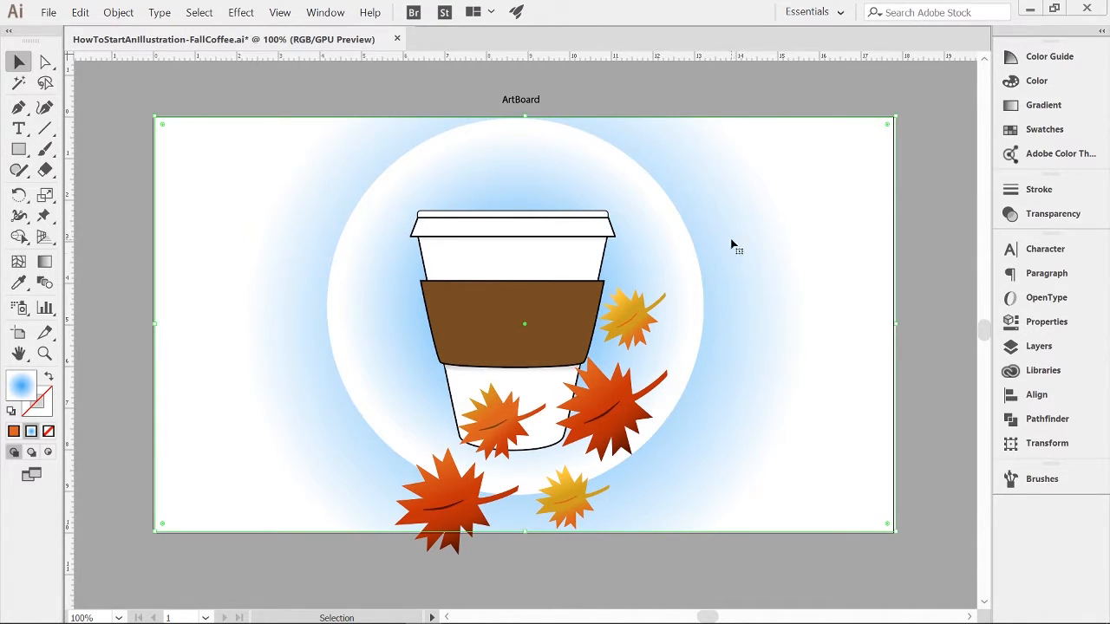
# Try the background rectangle with gold, orange and red radial gradients and with a solid orange fill
pyautogui.click(1044, 105)
pyautogui.doubleClick(795, 189)
pyautogui.click(880, 268)
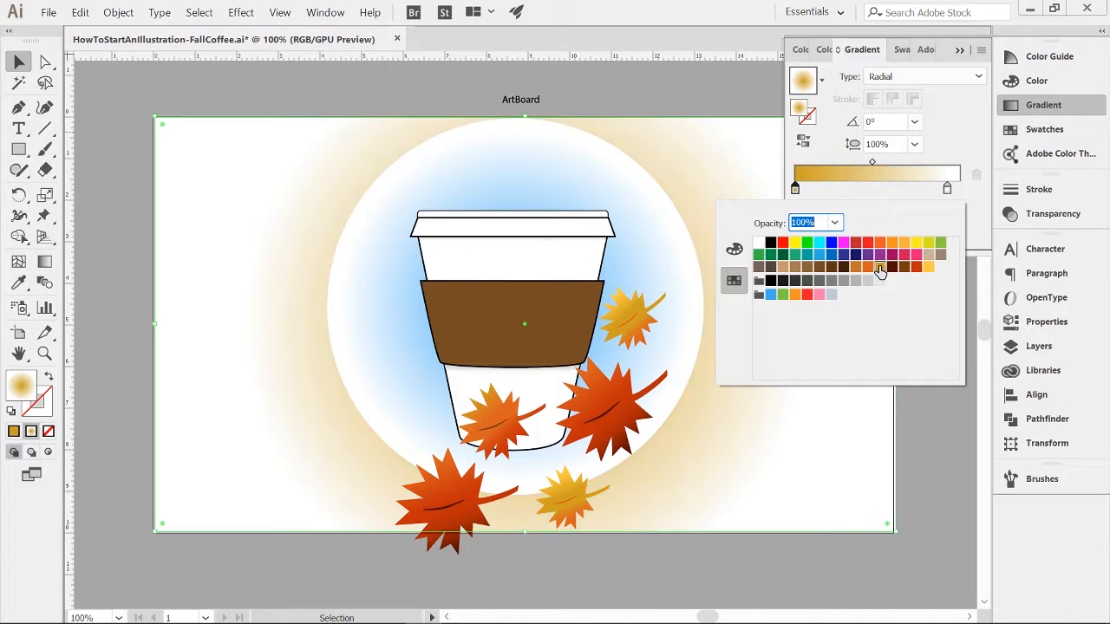
pyautogui.click(868, 266)
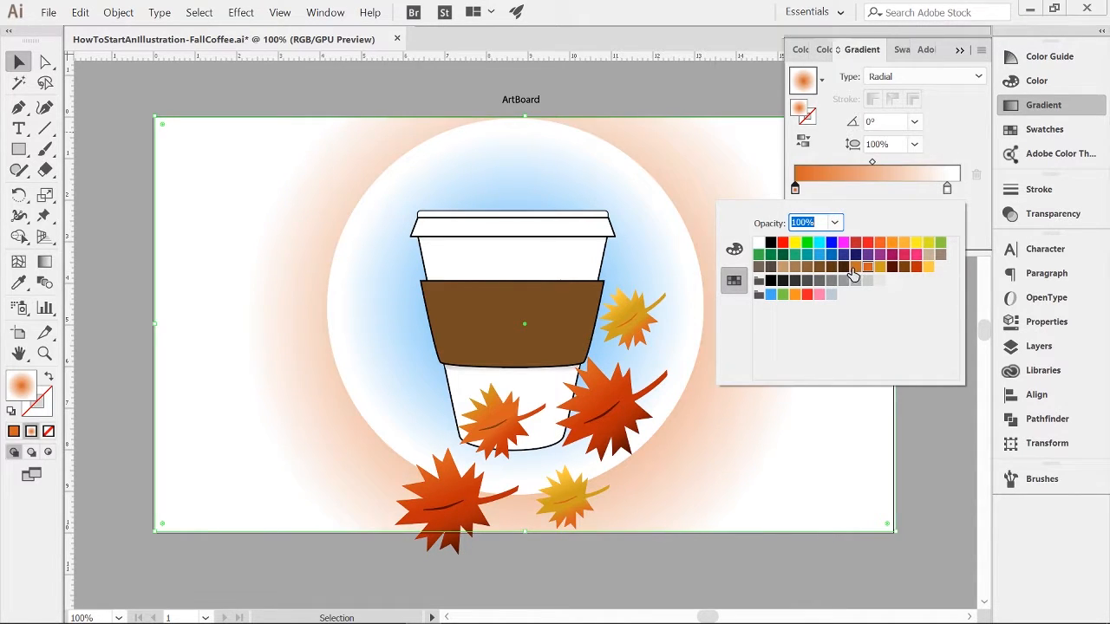
pyautogui.click(892, 266)
pyautogui.click(925, 267)
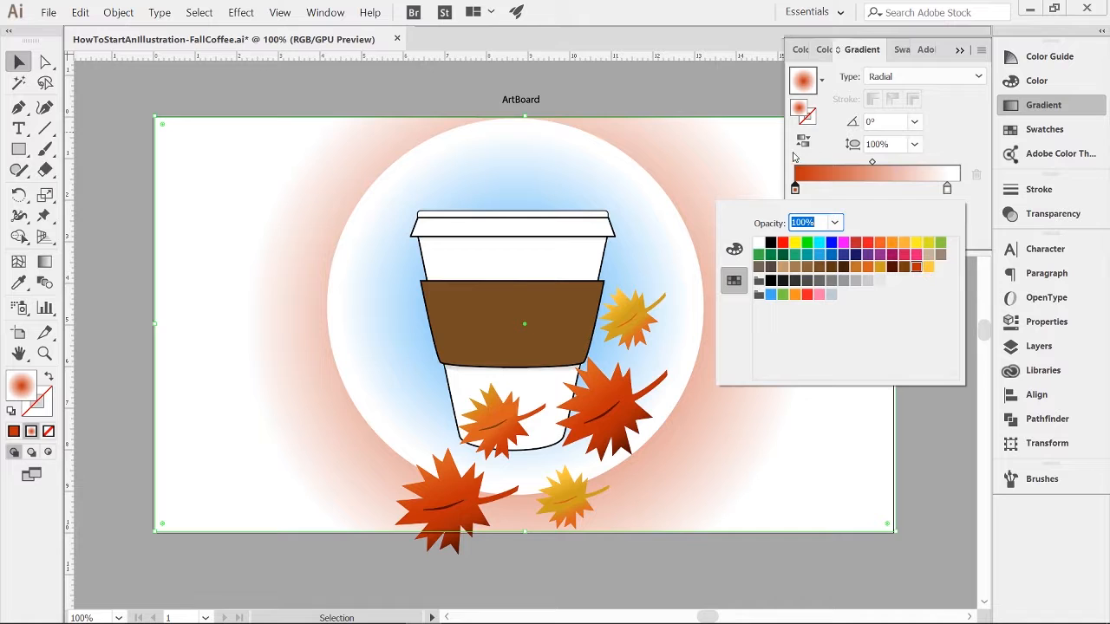
pyautogui.click(804, 142)
pyautogui.click(804, 142)
pyautogui.click(804, 142)
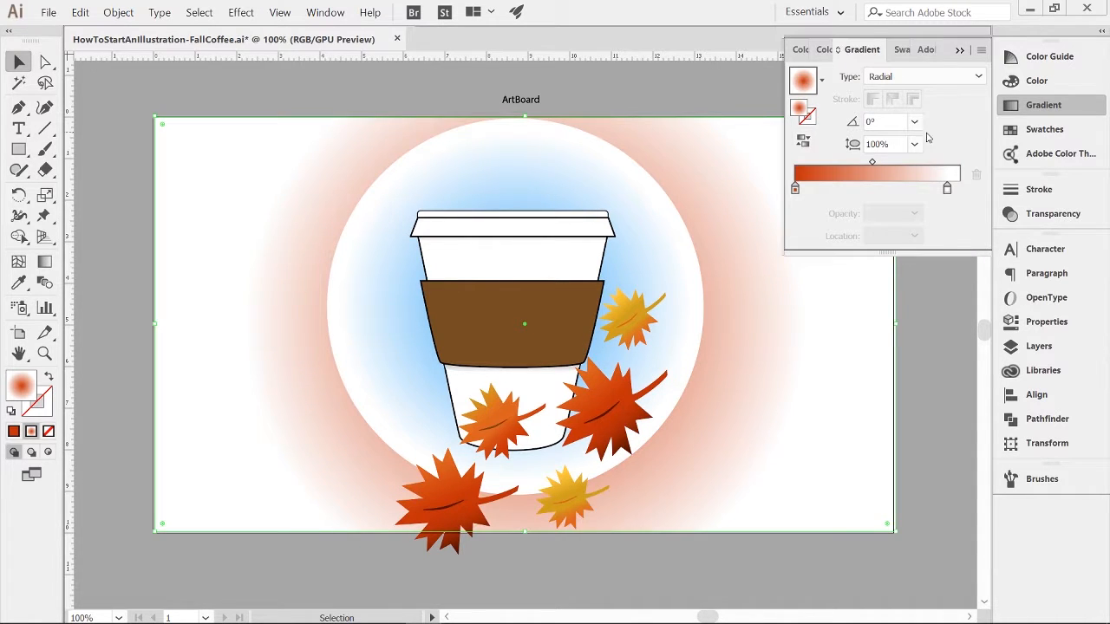
pyautogui.click(1015, 129)
pyautogui.click(856, 141)
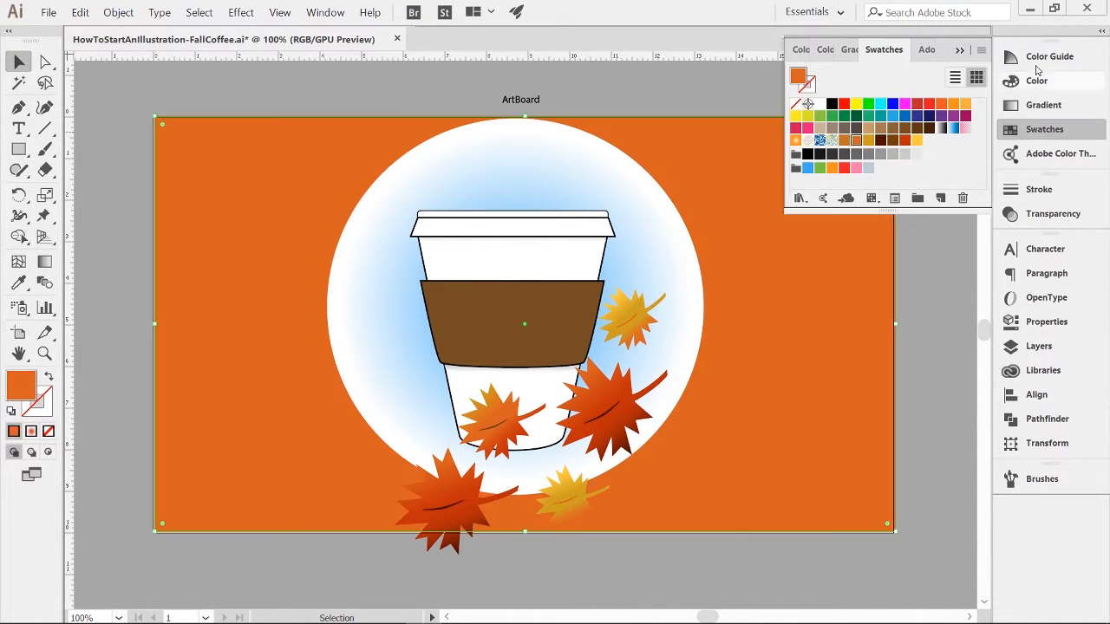
# Fill the background rectangle with olive green from a color guide harmony and match the circle gradient's outer stop to it
pyautogui.click(1052, 57)
pyautogui.click(978, 78)
pyautogui.scroll(-1, 829, 292)
pyautogui.click(828, 292)
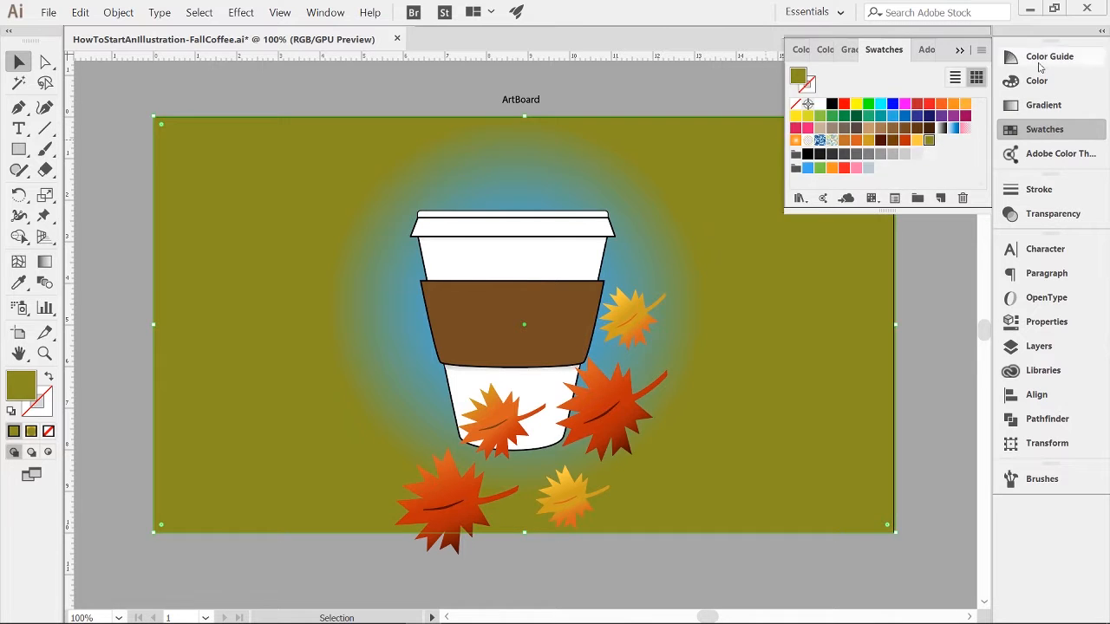
# Fill the background rectangle with the light green from the color guide and save that color as a swatch
pyautogui.click(922, 115)
pyautogui.click(930, 139)
pyautogui.click(1032, 80)
pyautogui.click(1037, 57)
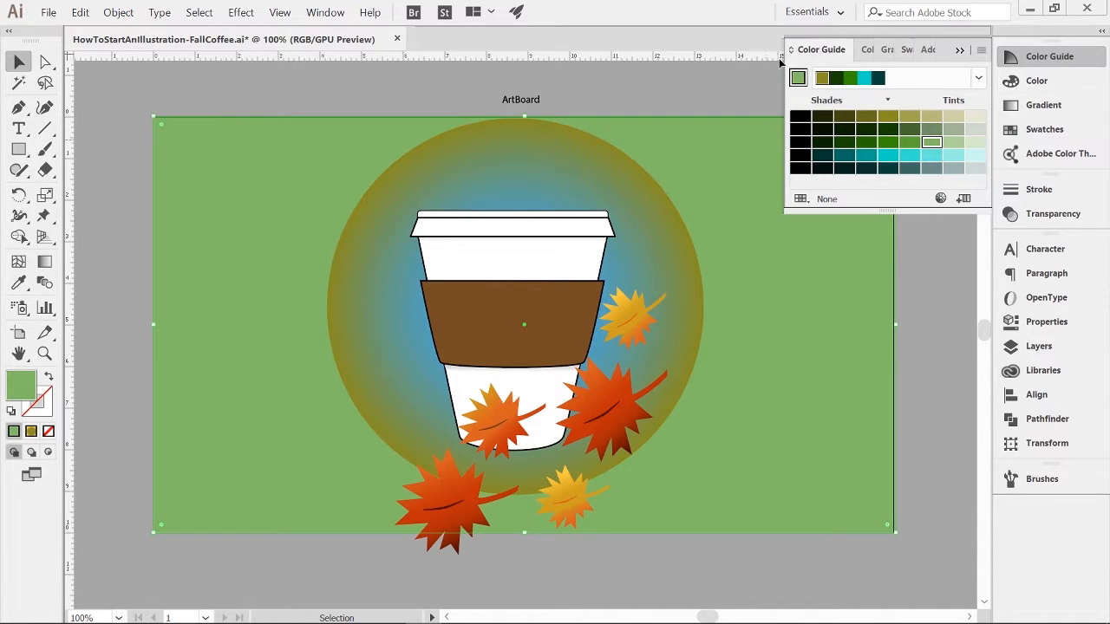
pyautogui.click(1032, 130)
# Fill the background rectangle with the darker green from the color guide and add it to the swatches
pyautogui.click(1032, 57)
pyautogui.click(890, 143)
pyautogui.click(909, 143)
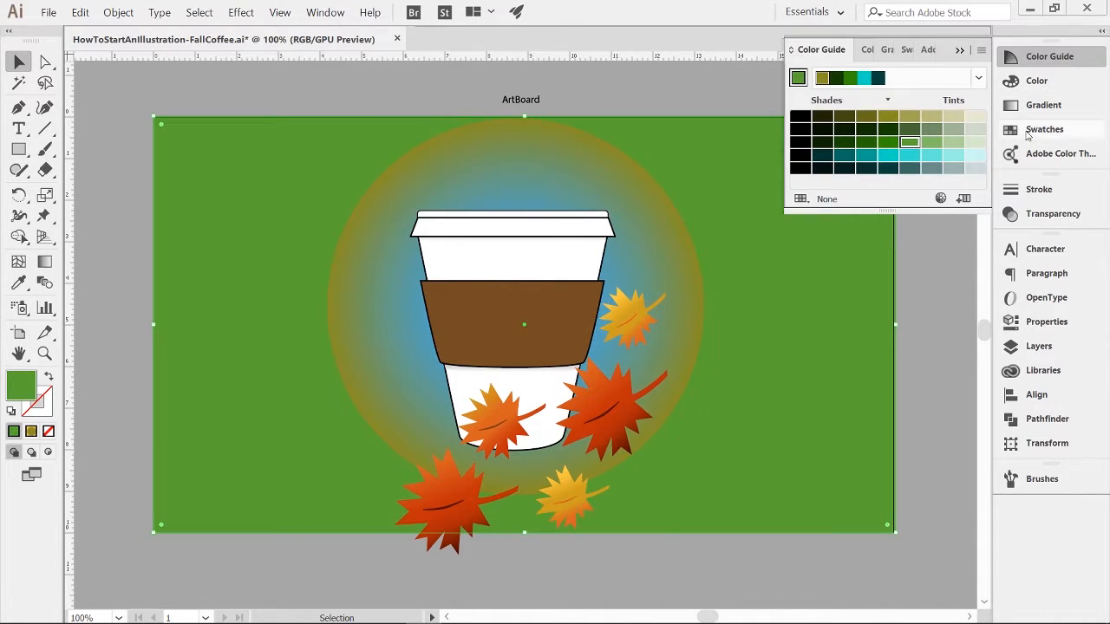
pyautogui.click(1035, 130)
# Set the outer stop of the circle's radial gradient to the new darker green swatch
pyautogui.click(663, 252)
pyautogui.click(1034, 105)
pyautogui.click(959, 188)
pyautogui.doubleClick(959, 188)
pyautogui.click(767, 280)
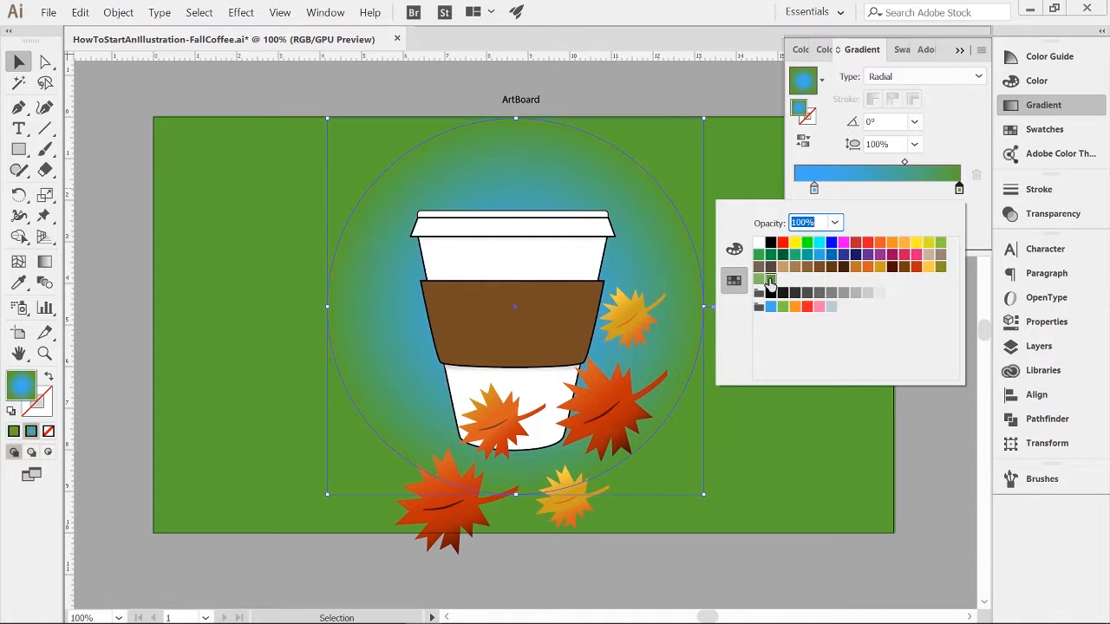
pyautogui.click(970, 145)
pyautogui.click(1034, 105)
pyautogui.click(936, 173)
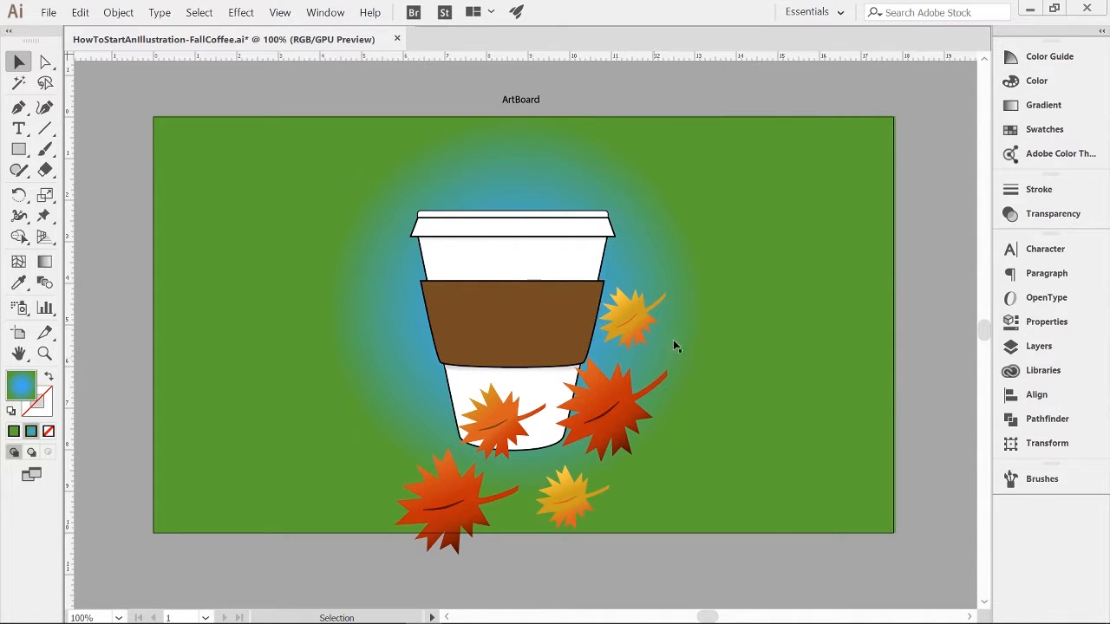
# Apply the light green swatch to the background rectangle and to the outer stop of the circle's radial gradient
pyautogui.click(749, 226)
pyautogui.click(1034, 129)
pyautogui.click(943, 144)
pyautogui.click(666, 227)
pyautogui.click(1032, 105)
pyautogui.doubleClick(959, 189)
pyautogui.click(761, 281)
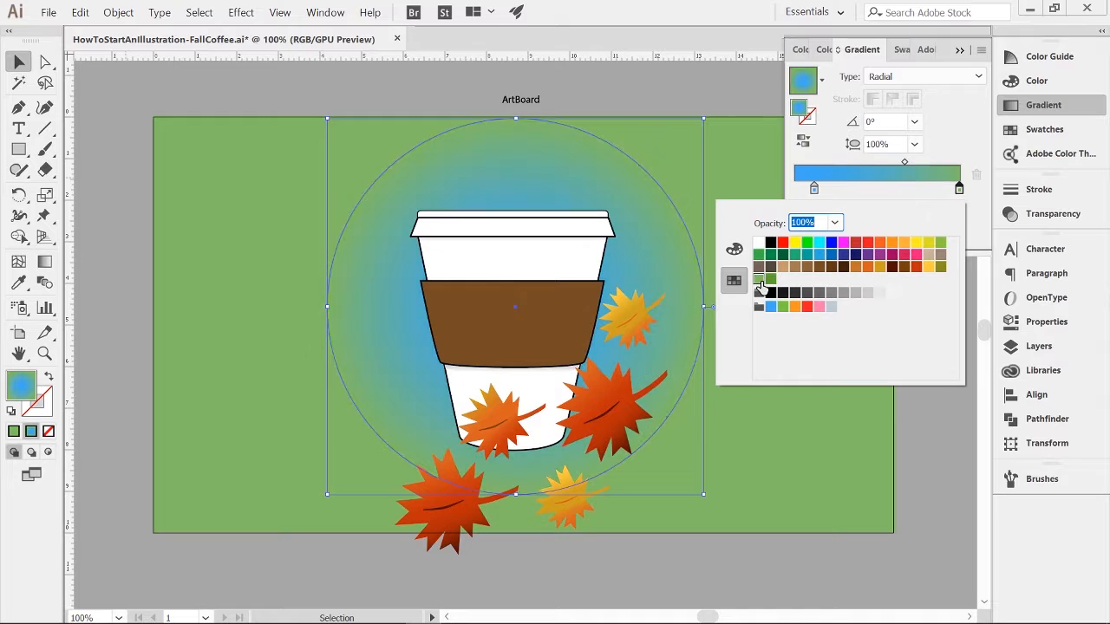
pyautogui.click(960, 51)
pyautogui.click(961, 71)
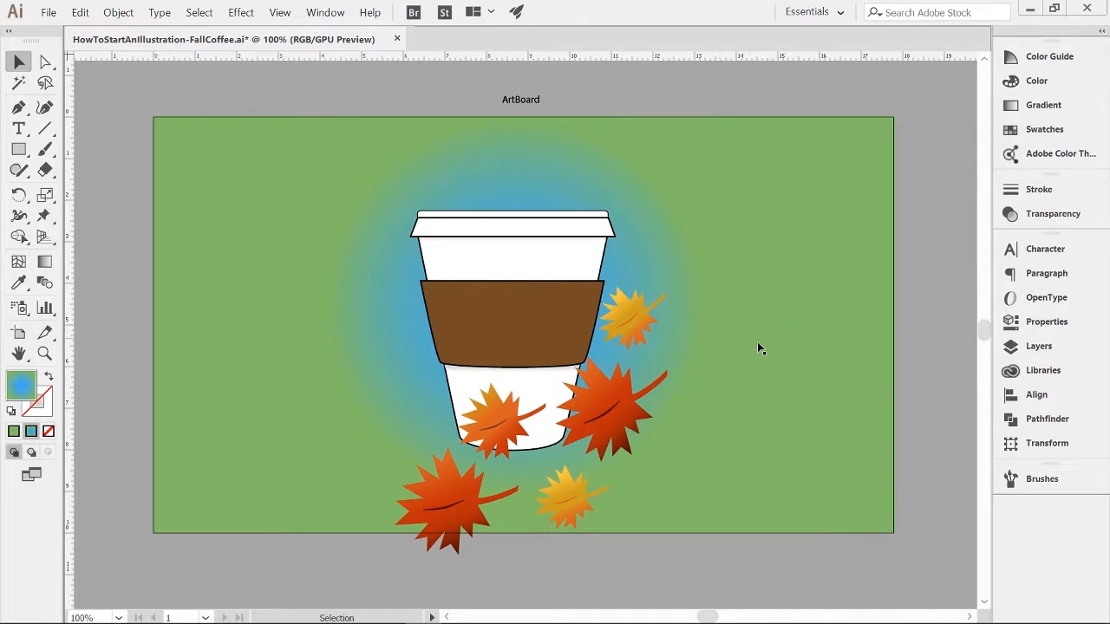
# Select the blue inner stop of the background circle's radial gradient
pyautogui.click(486, 332)
pyautogui.click(1043, 105)
pyautogui.click(814, 189)
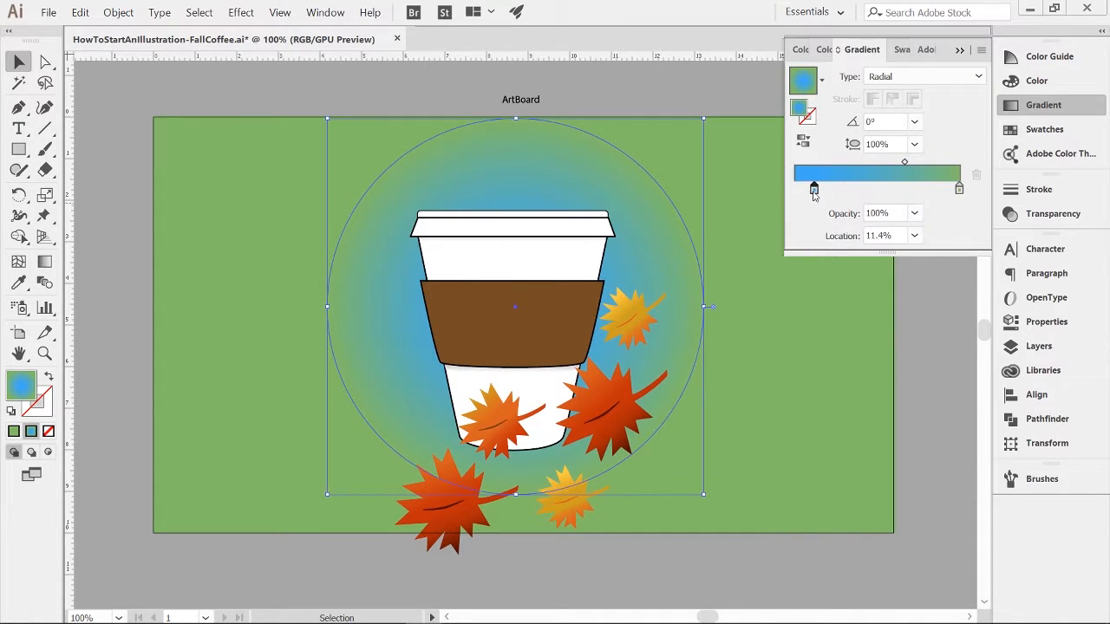
pyautogui.click(898, 299)
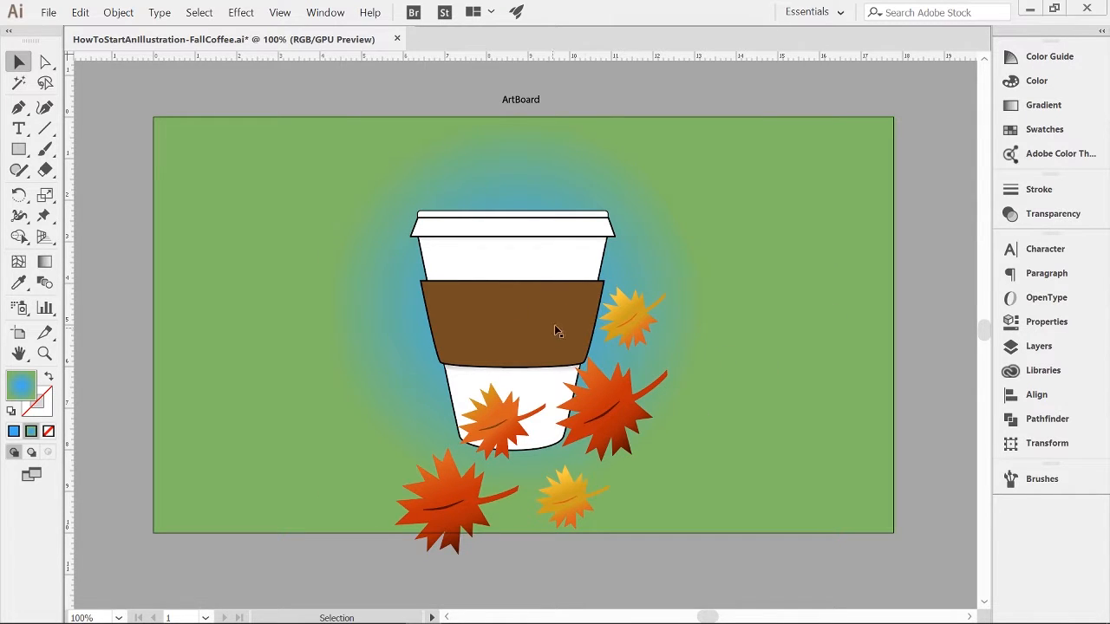
# Add a new layer above the Coffee Cup layer and place the text "Hello" on the cup's brown sleeve
pyautogui.click(1038, 347)
pyautogui.click(873, 232)
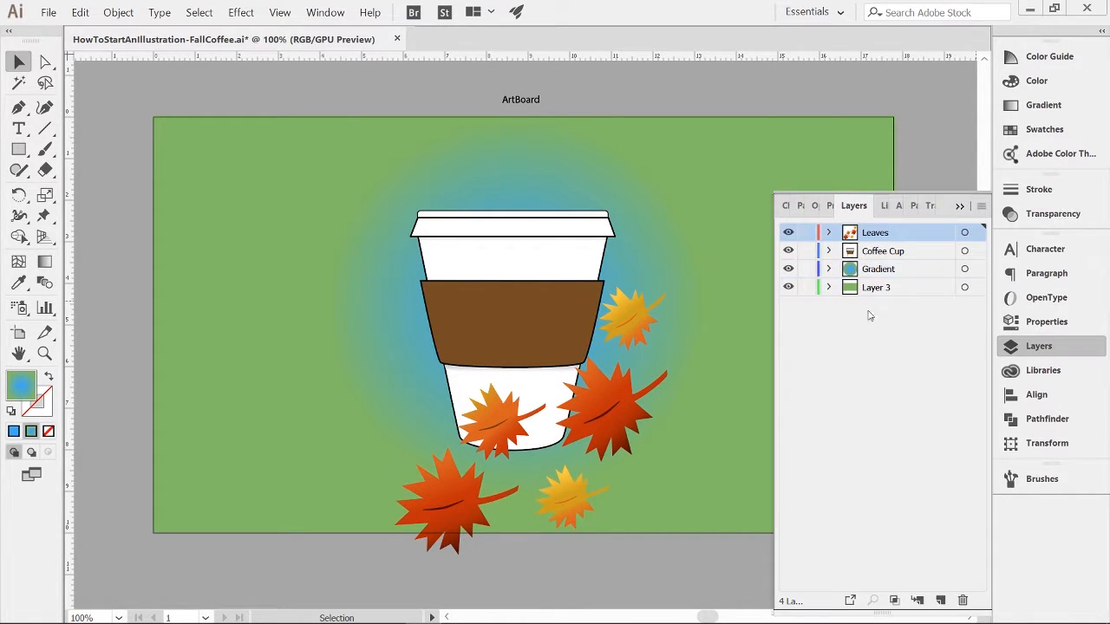
pyautogui.click(890, 253)
pyautogui.click(941, 601)
pyautogui.press('t')
pyautogui.click(469, 319)
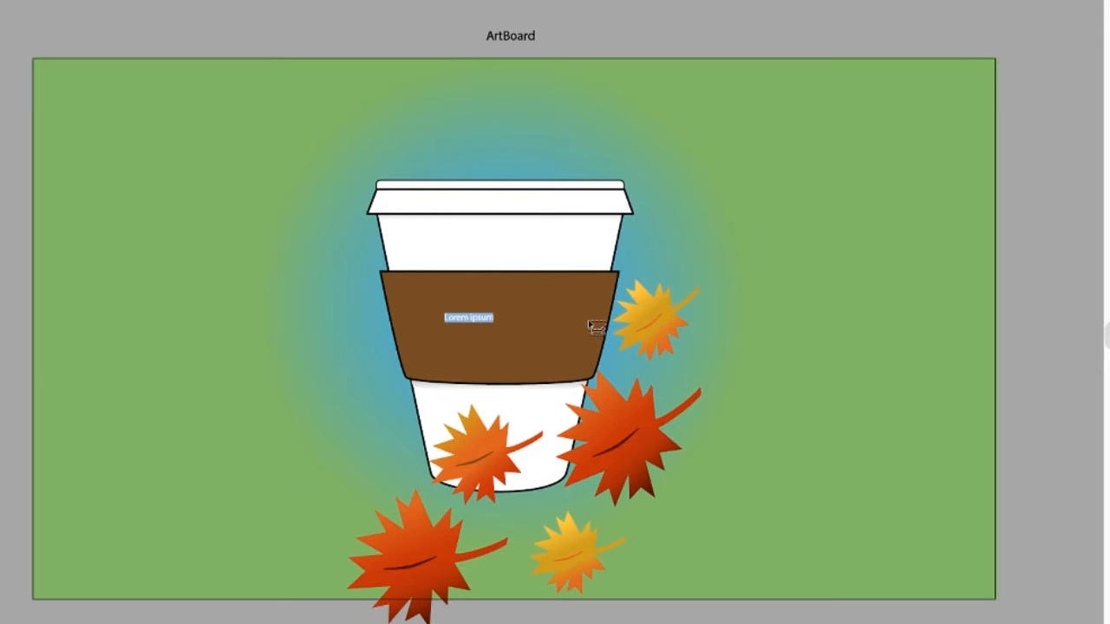
pyautogui.write('Hello')
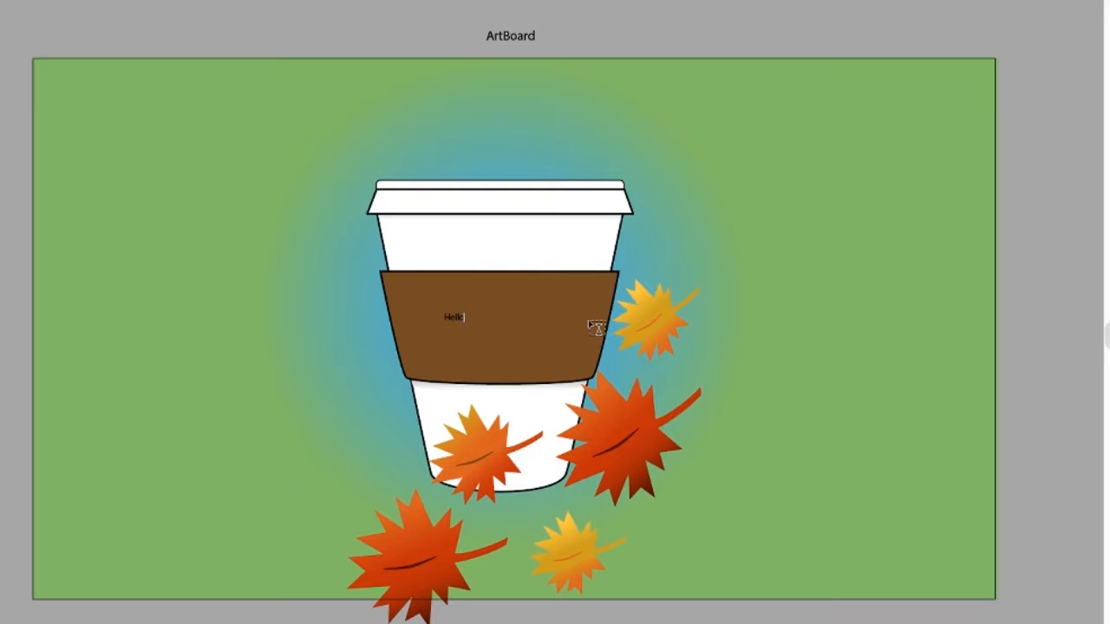
# Scale the "Hello" text up to about 45 pt and set its font to Viktor Script Regular
pyautogui.moveTo(465, 323)
pyautogui.mouseDown()
pyautogui.moveTo(528, 346)
pyautogui.moveTo(522, 353)
pyautogui.moveTo(474, 307)
pyautogui.mouseUp()
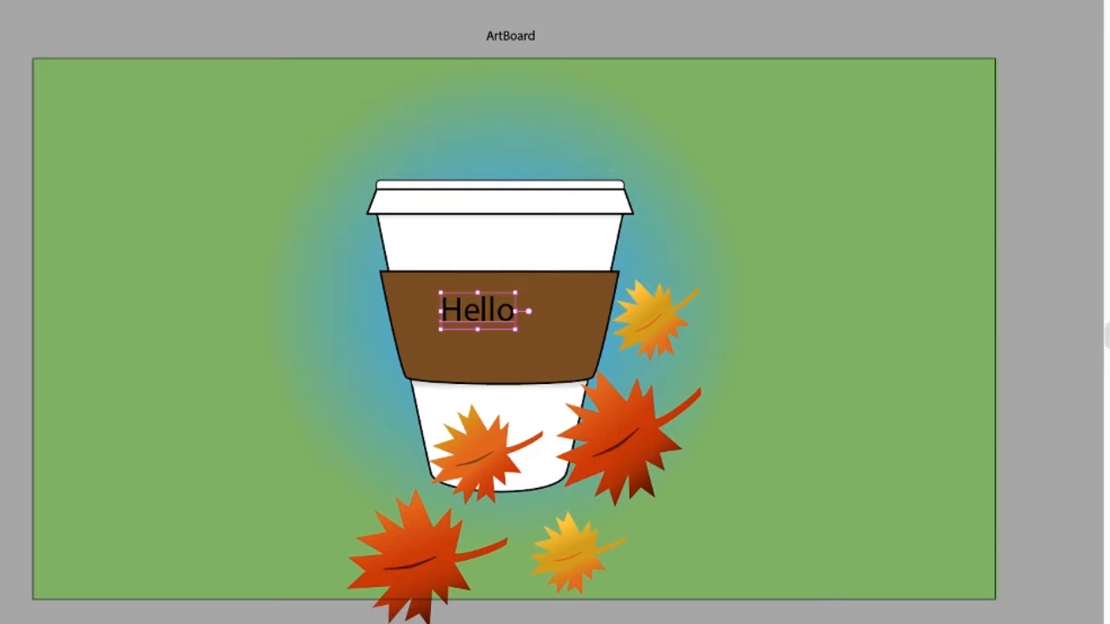
pyautogui.click(1109, 228)
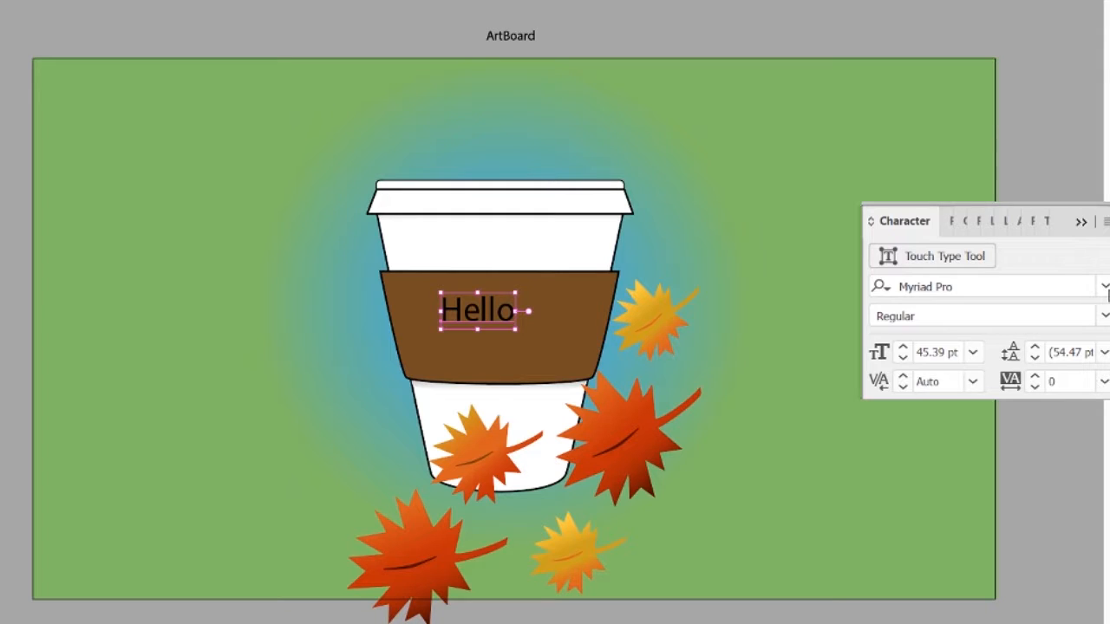
pyautogui.click(1105, 286)
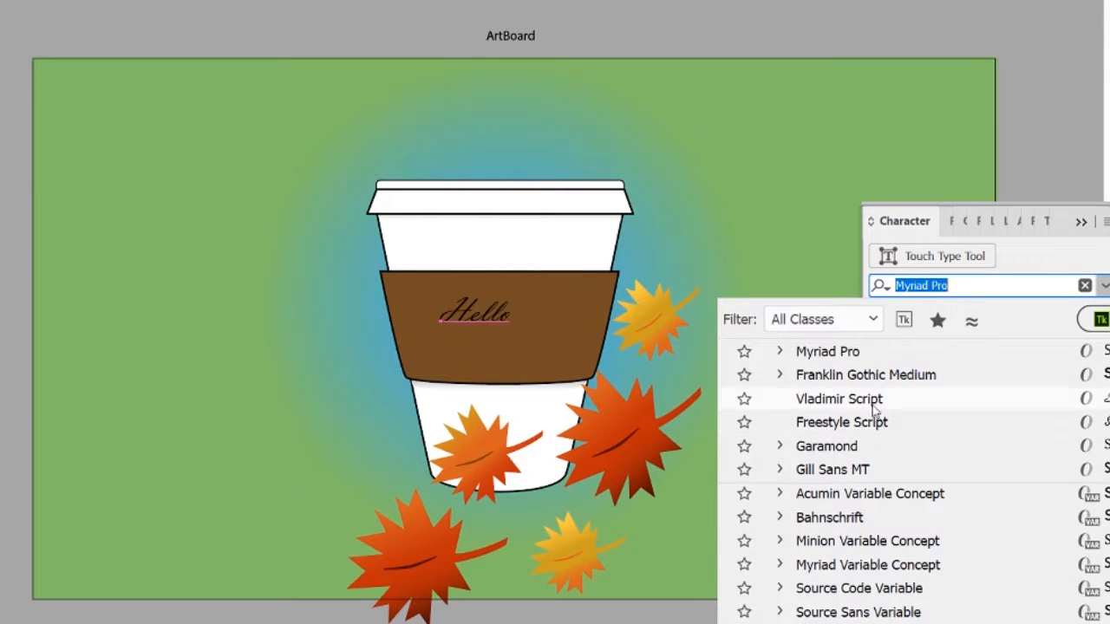
pyautogui.scroll(-15, 875, 432)
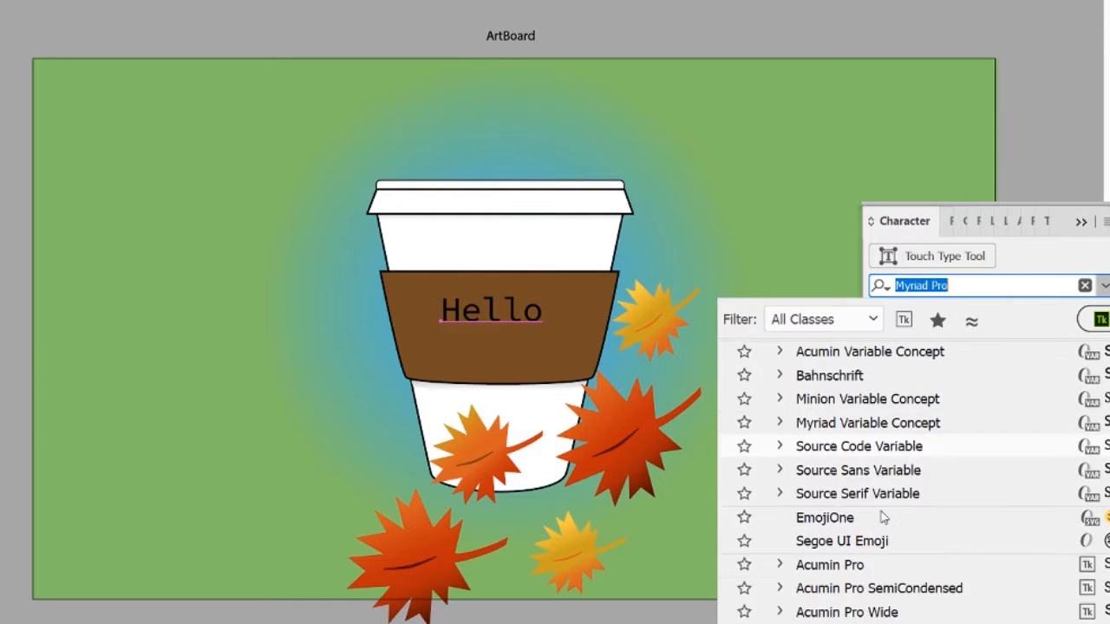
pyautogui.scroll(-20, 876, 537)
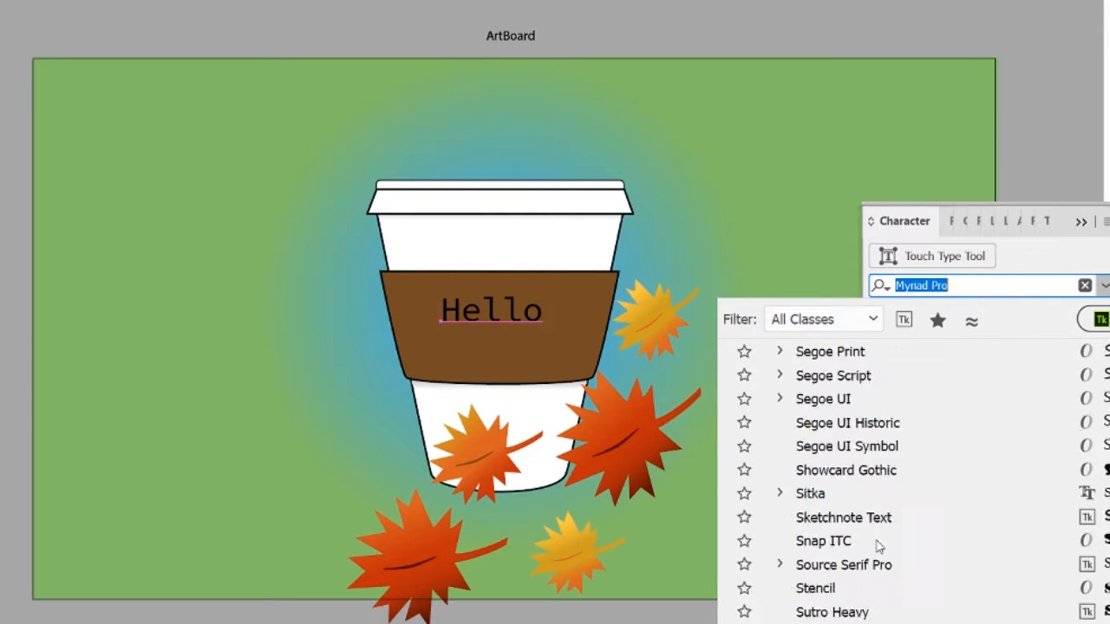
pyautogui.scroll(2, 875, 533)
pyautogui.click(854, 446)
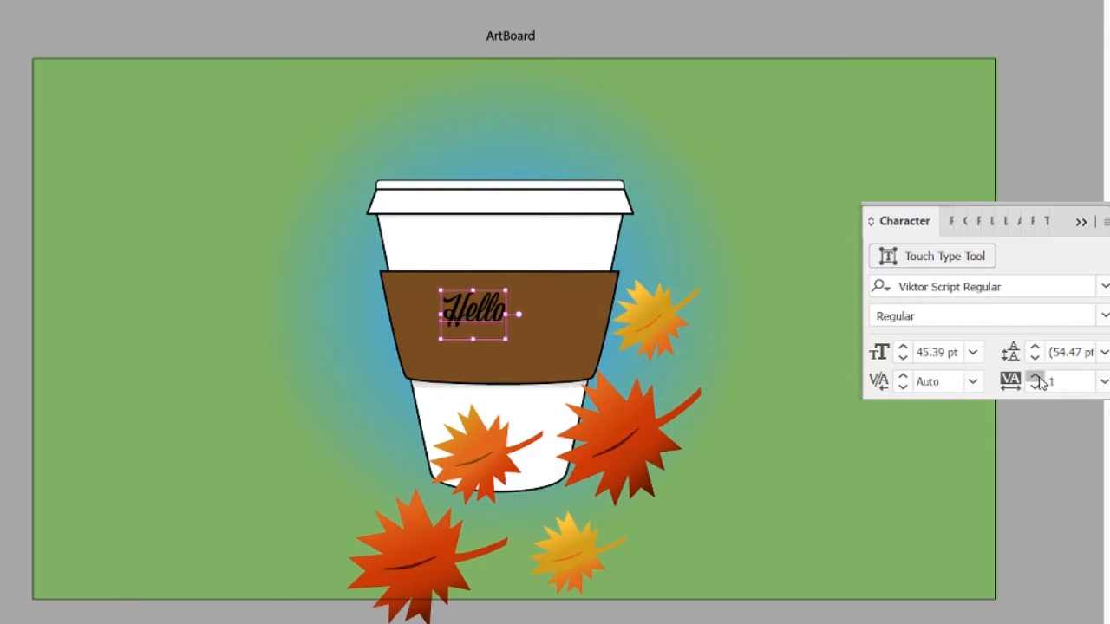
# Set the tracking of the "Hello" text to 20 and scale it to about 48 pt
pyautogui.write('20')
pyautogui.press('Return')
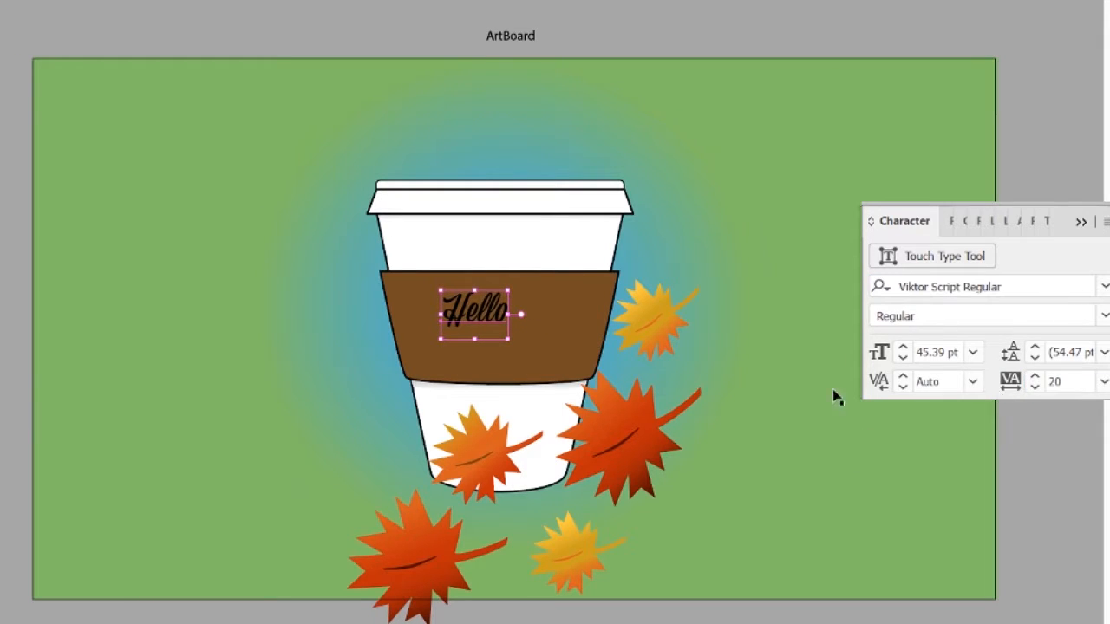
pyautogui.moveTo(508, 291); pyautogui.dragTo(519, 283)
pyautogui.moveTo(441, 339); pyautogui.dragTo(447, 334)
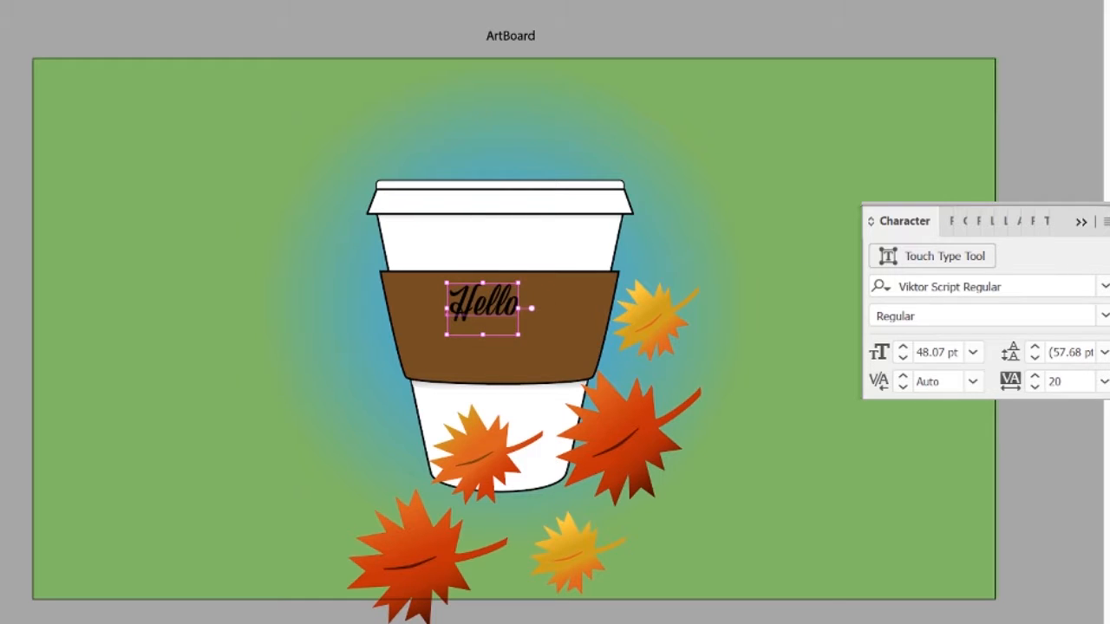
# Fill the "Hello" text on the sleeve with white
pyautogui.click(1109, 118)
pyautogui.click(899, 43)
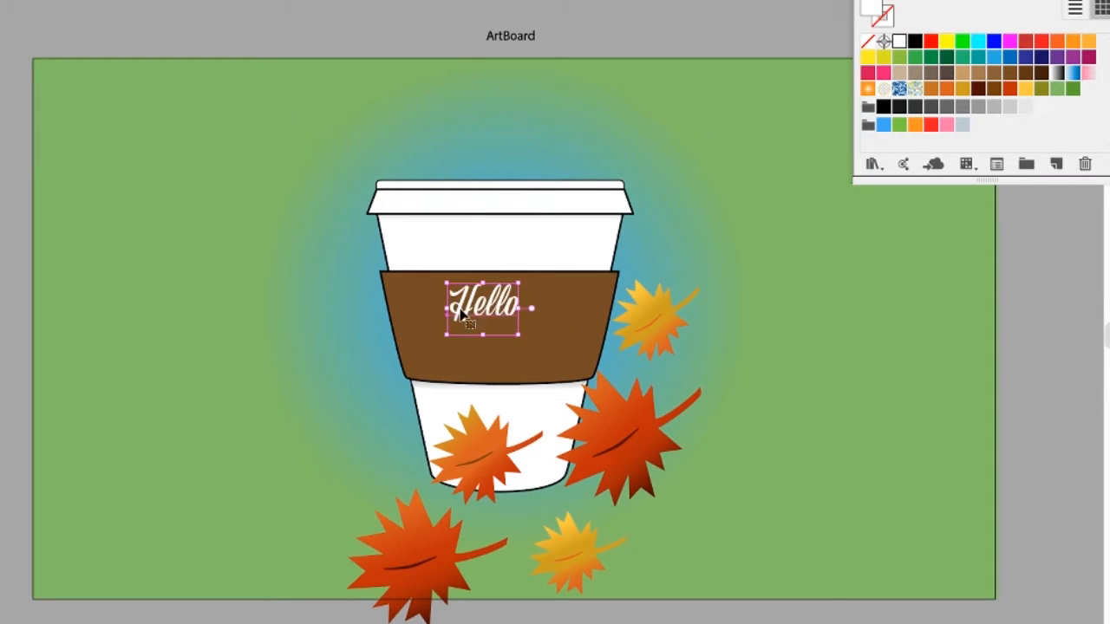
# Duplicate the "Hello" text below itself on the sleeve, change the copy to "Pumpkin", and shift it to sit under the first word
pyautogui.moveTo(486, 302); pyautogui.dragTo(503, 347)
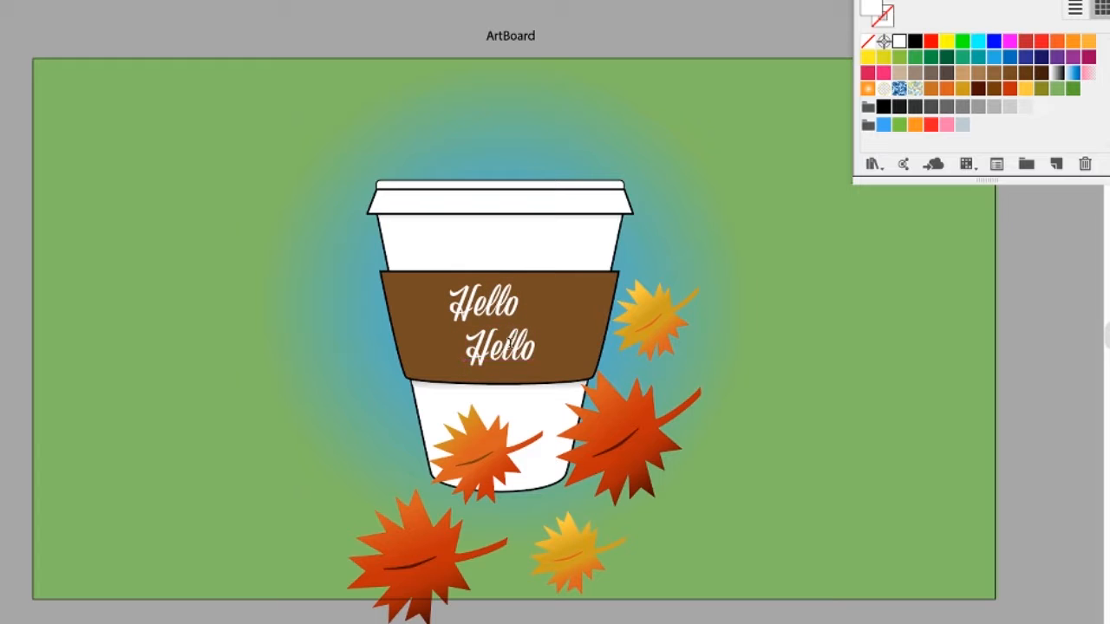
pyautogui.doubleClick(519, 351)
pyautogui.write('Pumpkin')
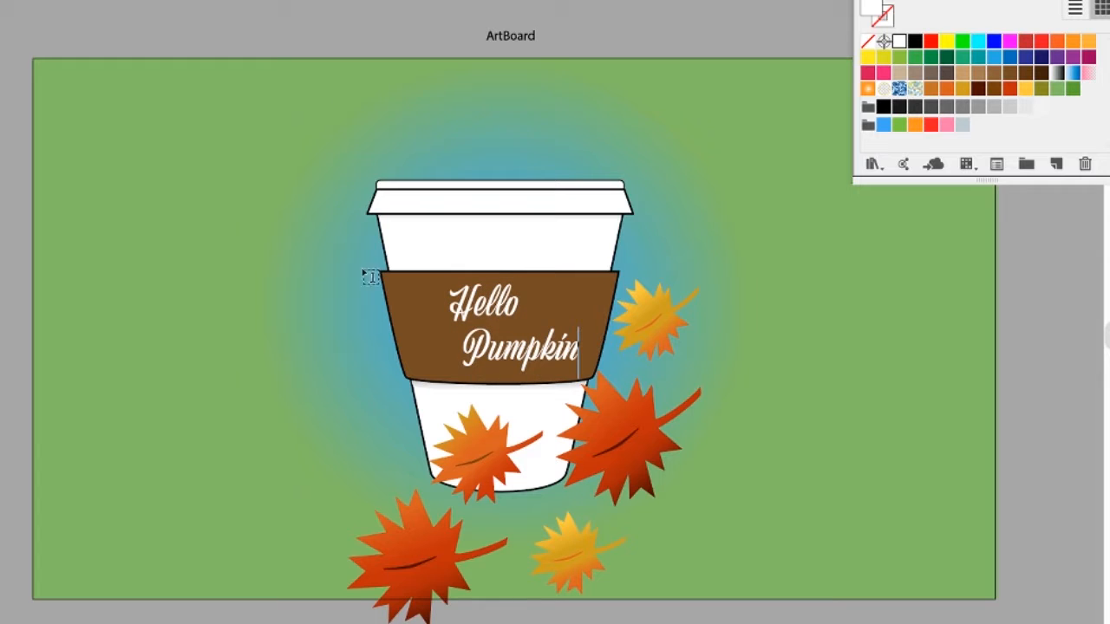
pyautogui.press('Escape')
pyautogui.moveTo(488, 364); pyautogui.dragTo(446, 360)
# Scale the "Pumpkin" text up to about 60 pt and reposition it on the sleeve
pyautogui.click(532, 327)
pyautogui.click(524, 350)
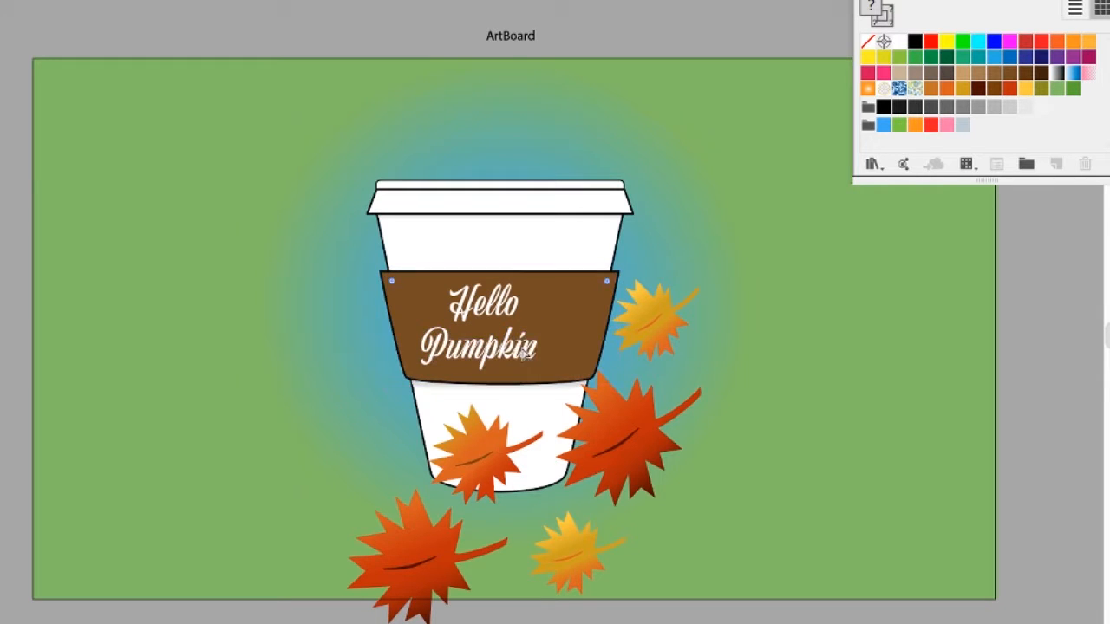
pyautogui.moveTo(539, 325); pyautogui.dragTo(567, 313)
pyautogui.moveTo(521, 345); pyautogui.dragTo(514, 351)
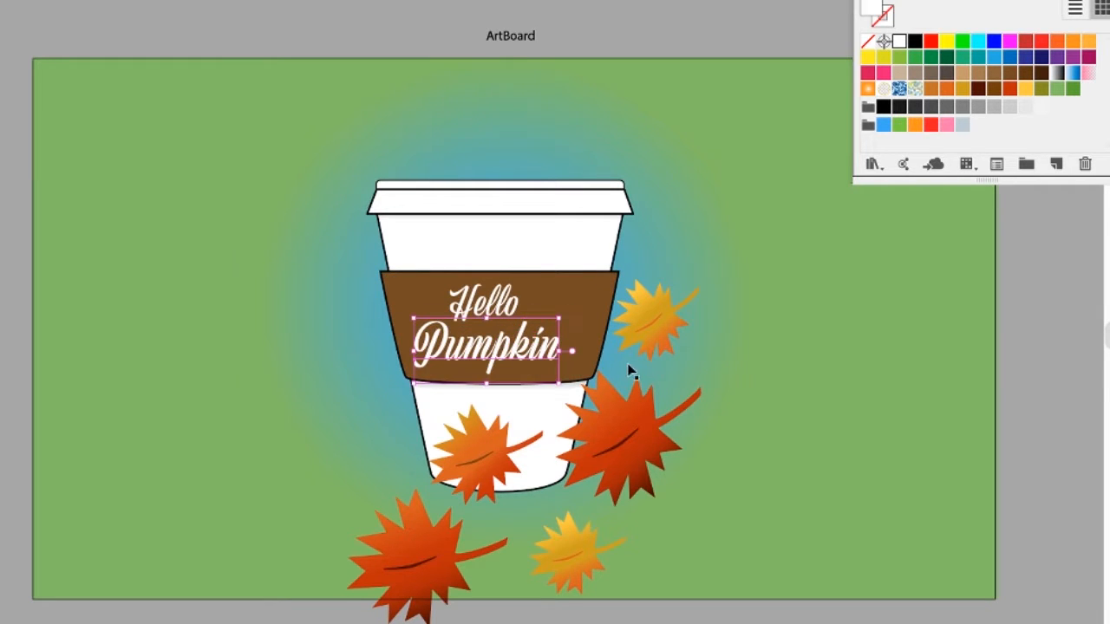
# Try tracking values of 30 and 25 on the "Pumpkin" text and return it to 20
pyautogui.click(1109, 222)
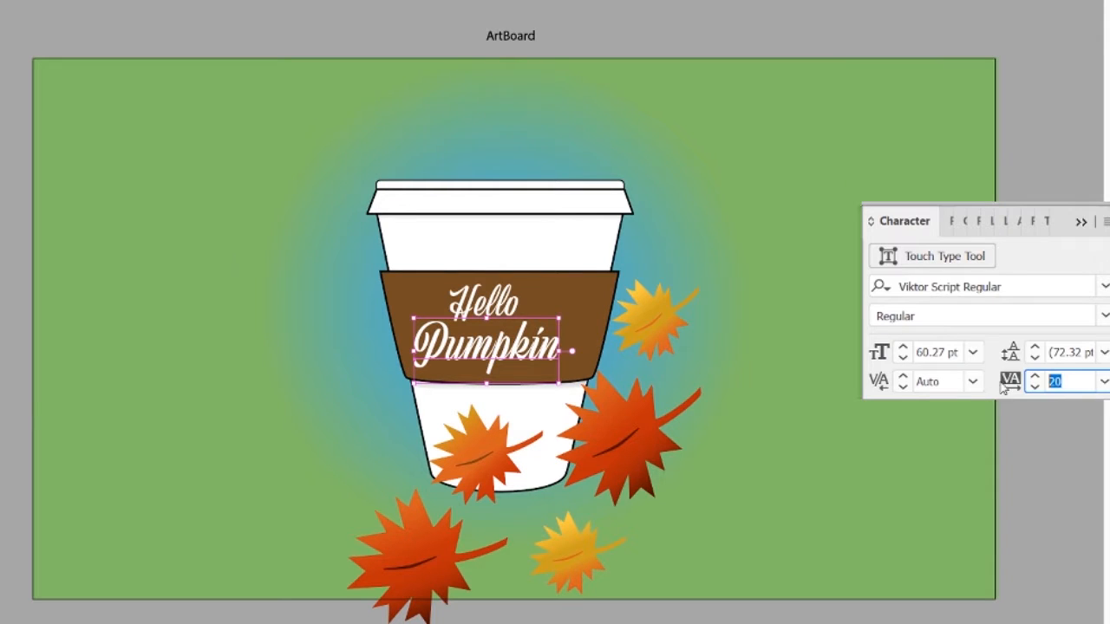
pyautogui.write('30')
pyautogui.press('Return')
pyautogui.moveTo(1065, 382); pyautogui.dragTo(1030, 389)
pyautogui.write('25')
pyautogui.press('Return')
pyautogui.write('20')
pyautogui.press('Return')
pyautogui.click(1082, 223)
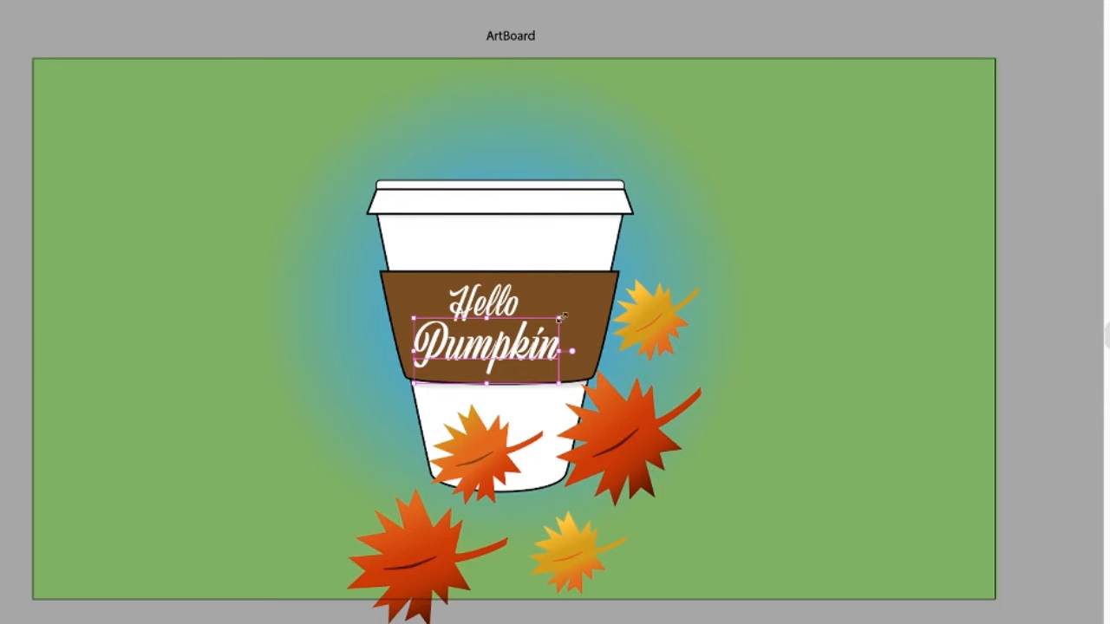
# Enlarge the "Pumpkin" and "Hello" texts slightly and lower "Hello" so the lettering sits close together on the sleeve
pyautogui.moveTo(562, 317); pyautogui.dragTo(570, 310)
pyautogui.click(499, 308)
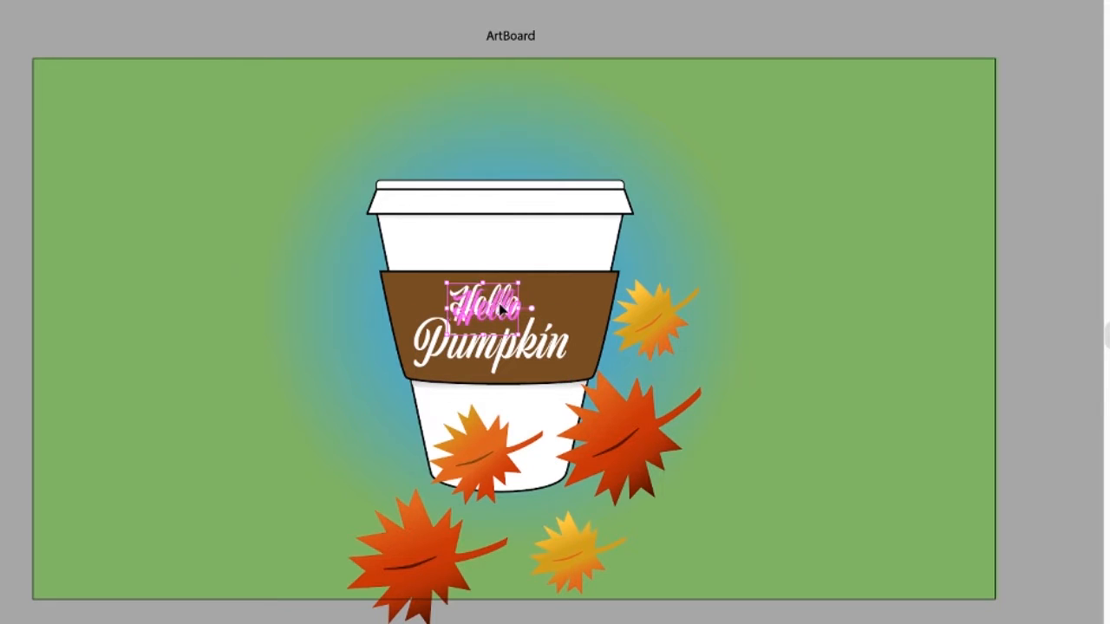
pyautogui.moveTo(499, 308); pyautogui.dragTo(501, 313)
pyautogui.moveTo(522, 289); pyautogui.dragTo(535, 279)
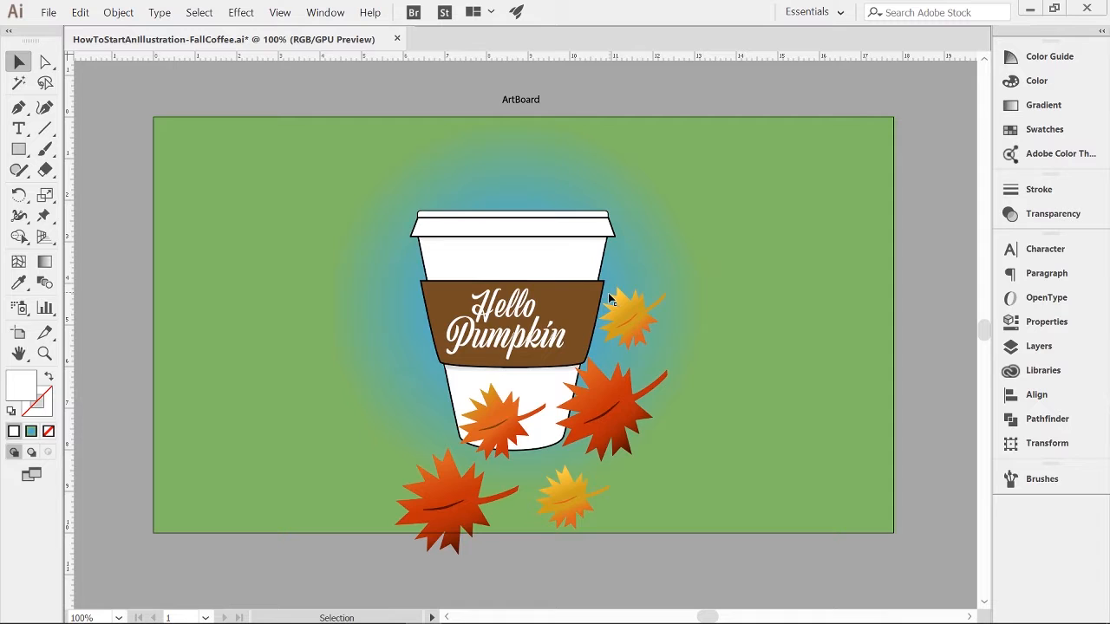
# Widen the green of the background's radial gradient by moving its midpoint to about 87% and its green stop to about 32%
pyautogui.press('z')
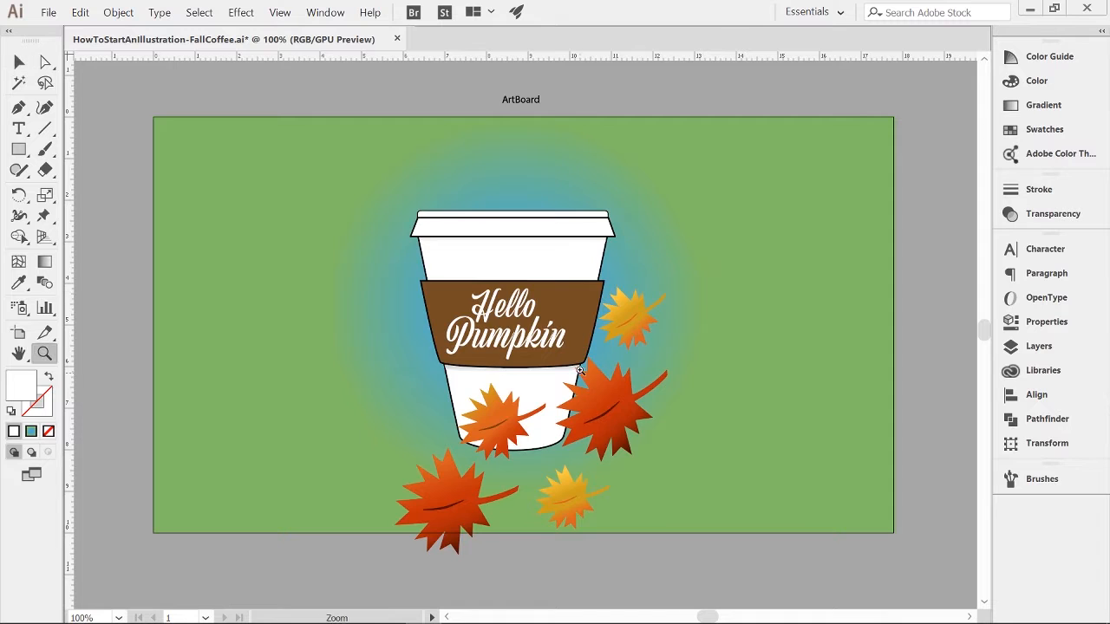
pyautogui.keyDown('alt'); pyautogui.click(540, 311); pyautogui.keyUp('alt')
pyautogui.moveTo(571, 326); pyautogui.dragTo(668, 373)
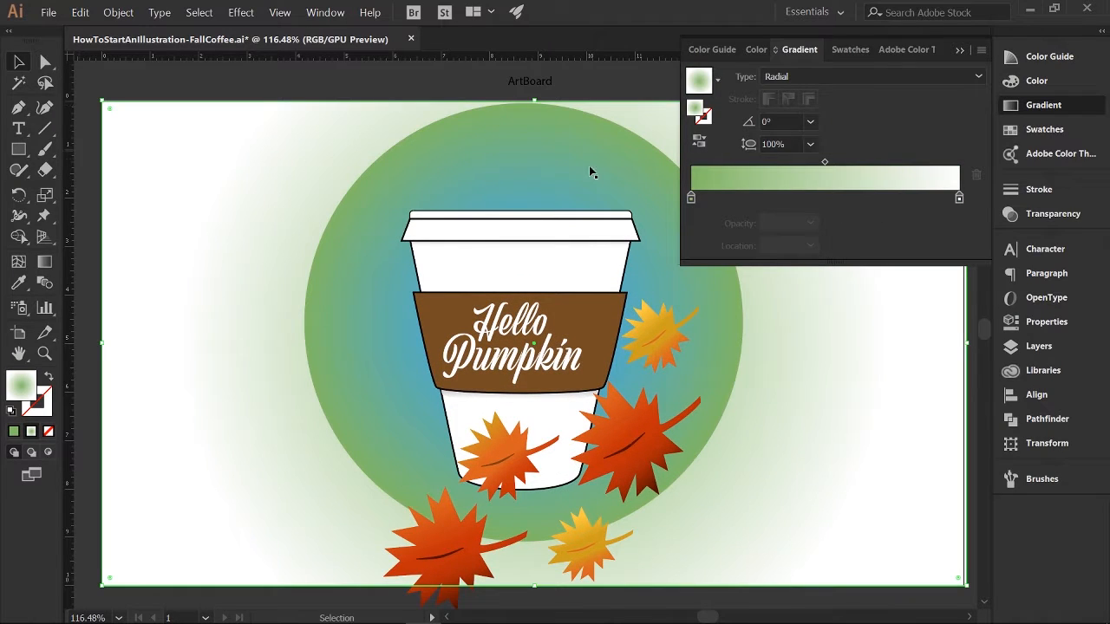
pyautogui.click(1038, 346)
pyautogui.click(1043, 105)
pyautogui.moveTo(825, 163); pyautogui.dragTo(919, 170)
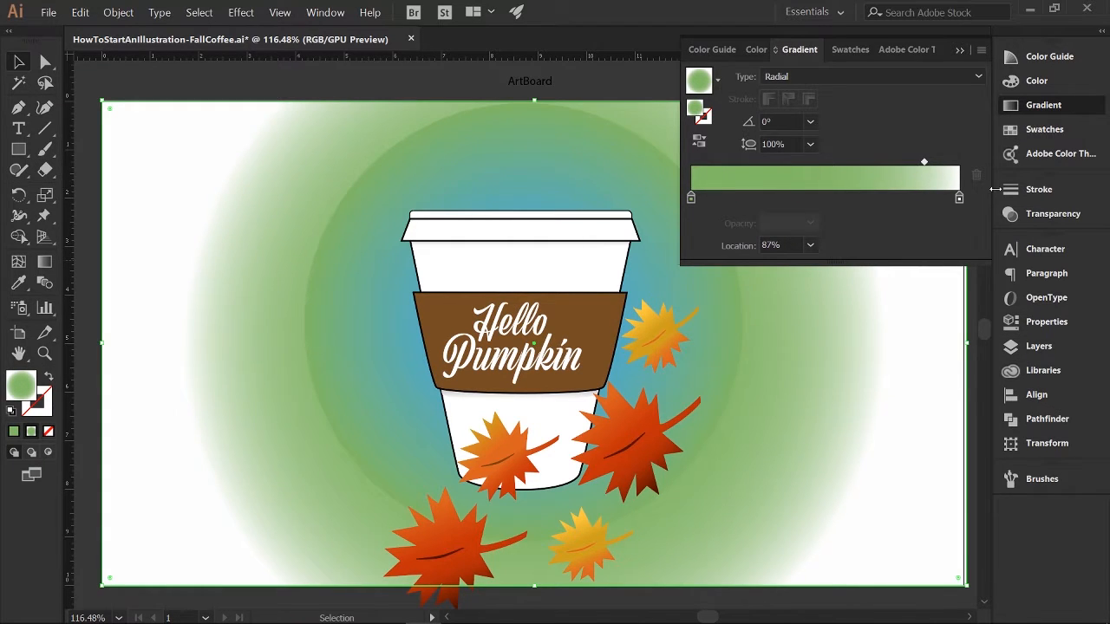
pyautogui.moveTo(691, 198); pyautogui.dragTo(712, 200)
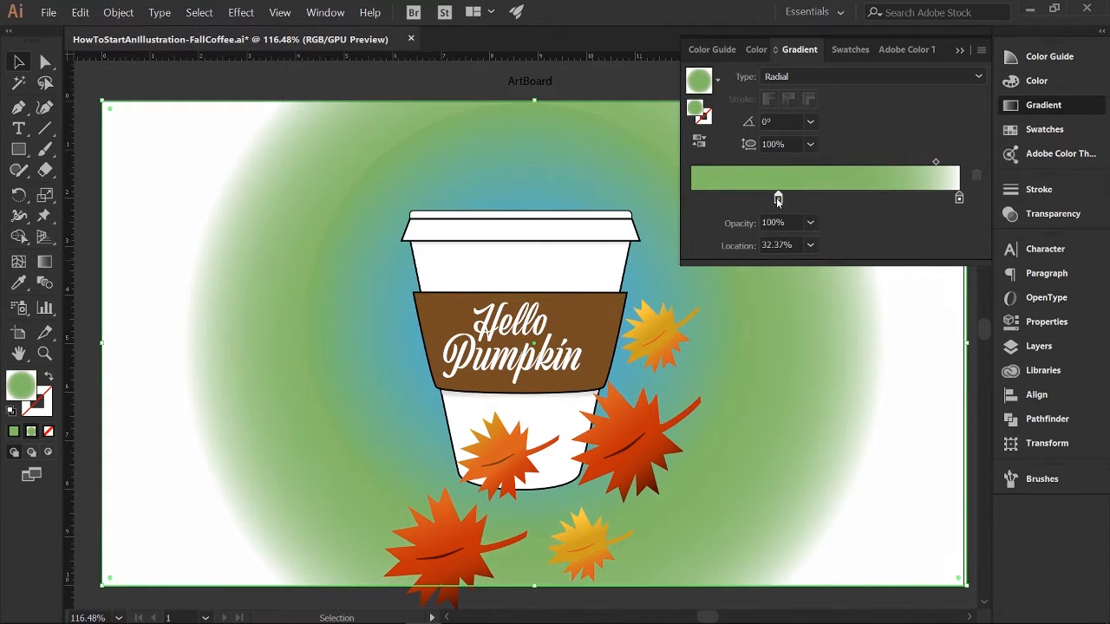
pyautogui.moveTo(936, 163)
pyautogui.mouseDown()
pyautogui.moveTo(910, 164)
pyautogui.moveTo(935, 164)
pyautogui.mouseUp()
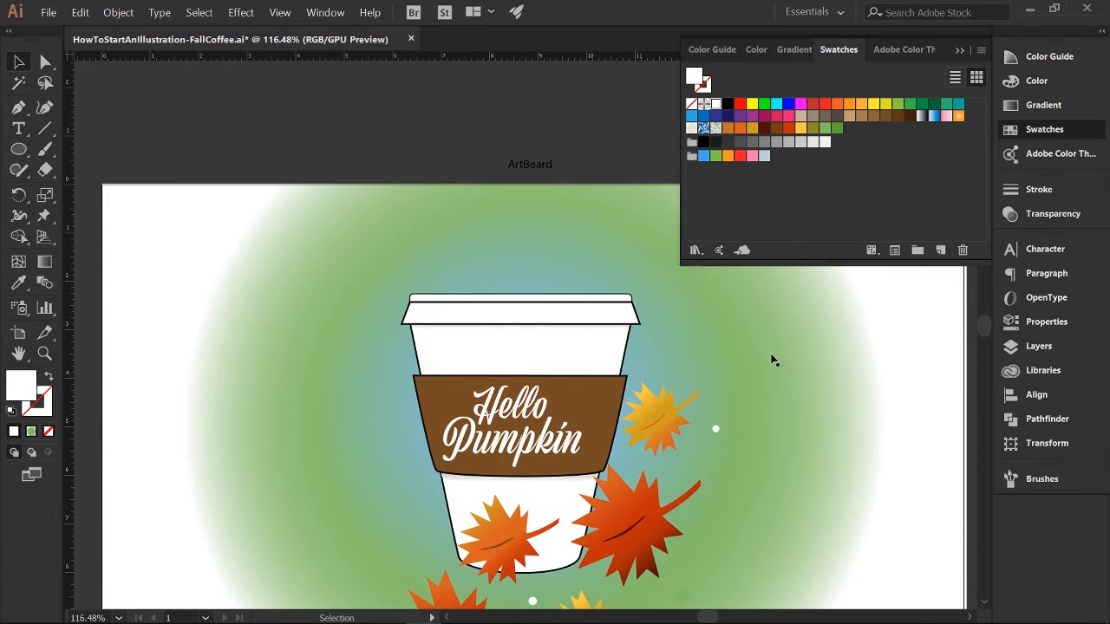
# Fill the small circles around the leaves with white and shrink the one beside the lowest yellow leaf
pyautogui.click(692, 354)
pyautogui.click(715, 104)
pyautogui.click(727, 365)
pyautogui.scroll(-4, 727, 365)
pyautogui.click(681, 416)
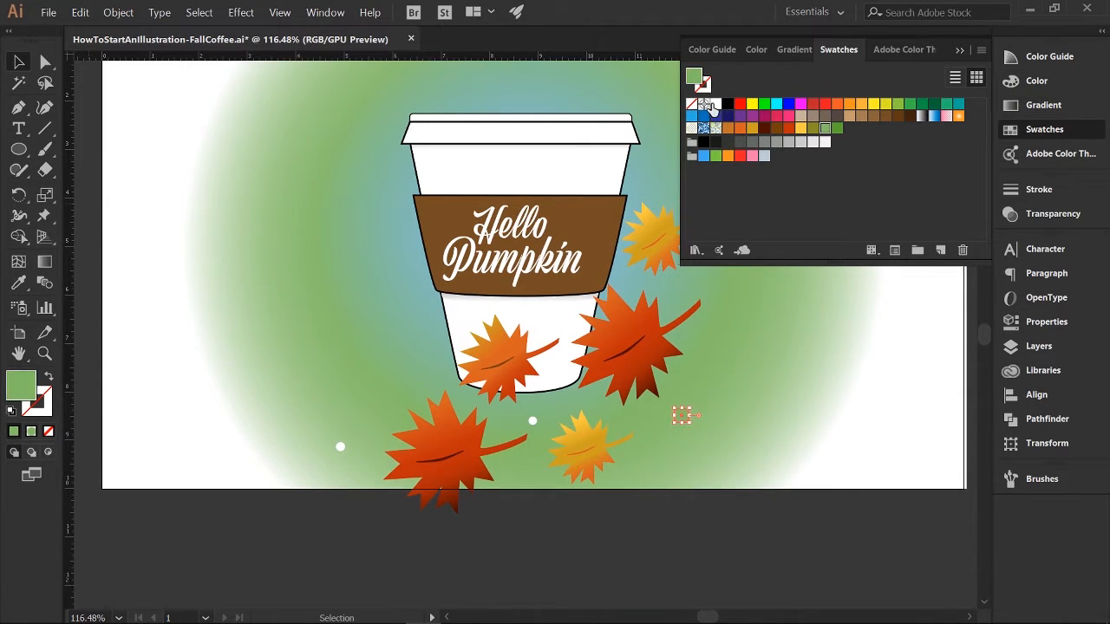
pyautogui.click(712, 105)
pyautogui.click(663, 448)
pyautogui.moveTo(689, 407); pyautogui.dragTo(685, 413)
pyautogui.hotkey('ctrl', 'shift', 'a')
# Copy a white circle onto the sleeve's lower-right corner and another onto the background beside the cup's lower-left edge
pyautogui.scroll(7, 697, 422)
pyautogui.hscroll(8, 728, 415)
pyautogui.scroll(-3, 750, 409)
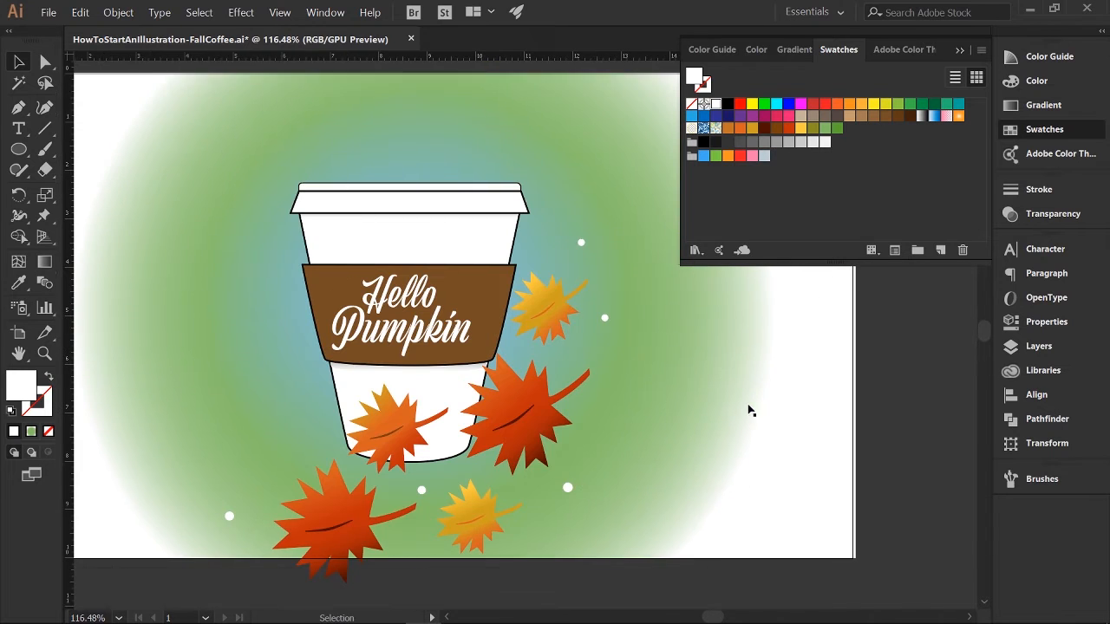
pyautogui.click(582, 229)
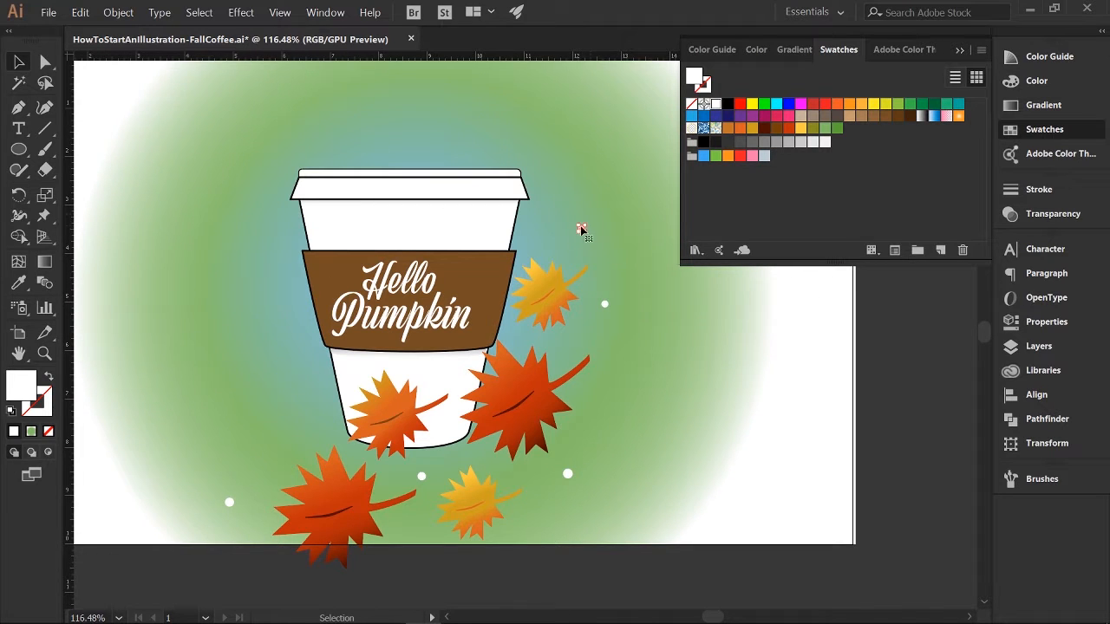
pyautogui.scroll(2, 581, 229)
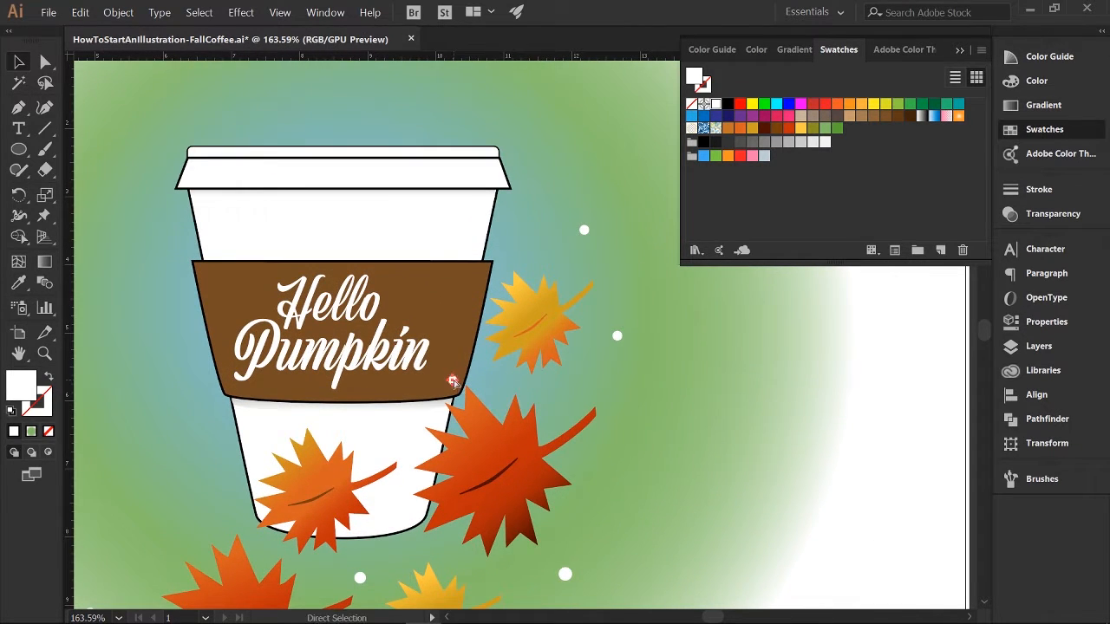
pyautogui.scroll(-3, 453, 382)
pyautogui.hscroll(-2, 455, 384)
pyautogui.moveTo(522, 283); pyautogui.dragTo(282, 408)
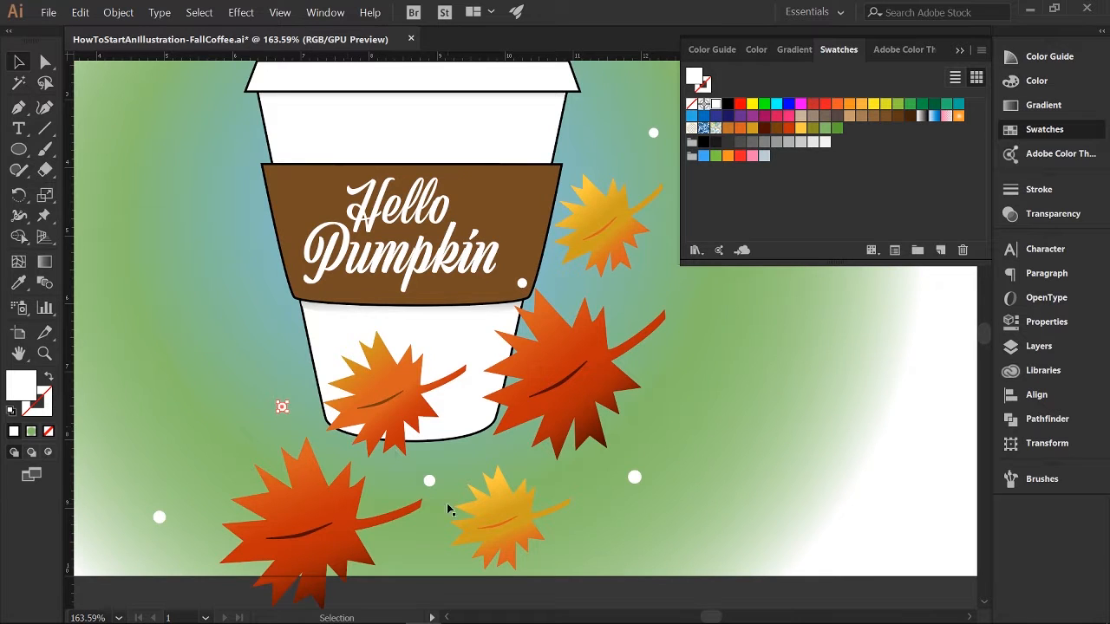
pyautogui.hotkey('ctrl', 'shift', 'a')
# Copy a white circle into the open green area to the right of the cup, near lid height
pyautogui.hotkey('ctrl', 'space')
pyautogui.moveTo(448, 504); pyautogui.dragTo(325, 503)
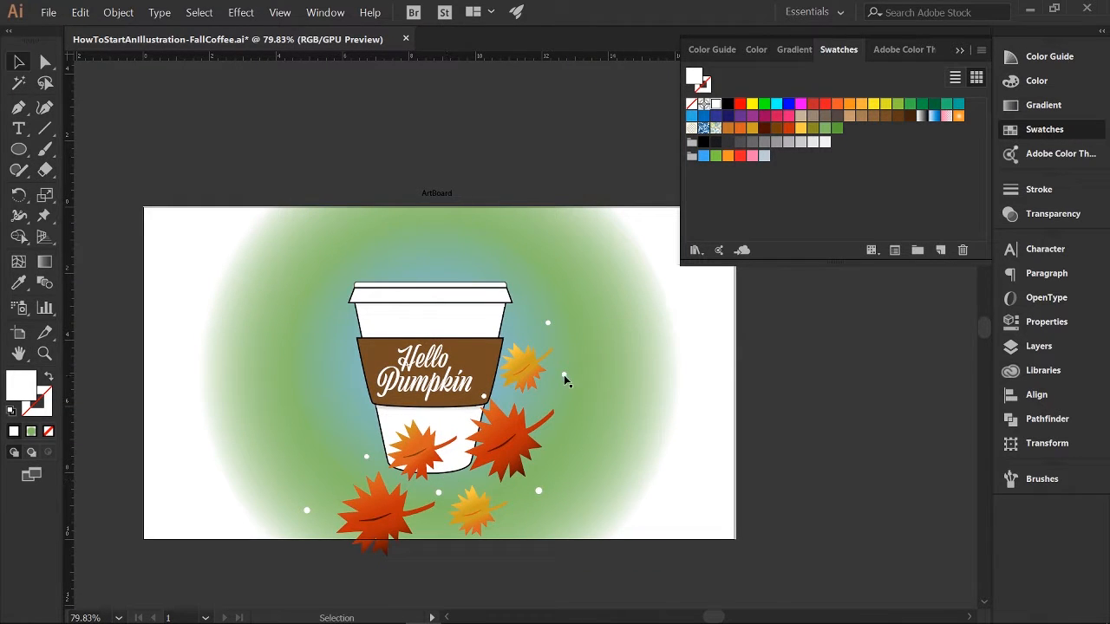
pyautogui.hotkey('ctrl', 'space')
pyautogui.moveTo(565, 378); pyautogui.dragTo(668, 412)
pyautogui.moveTo(452, 375); pyautogui.dragTo(546, 284)
pyautogui.scroll(-1, 446, 488)
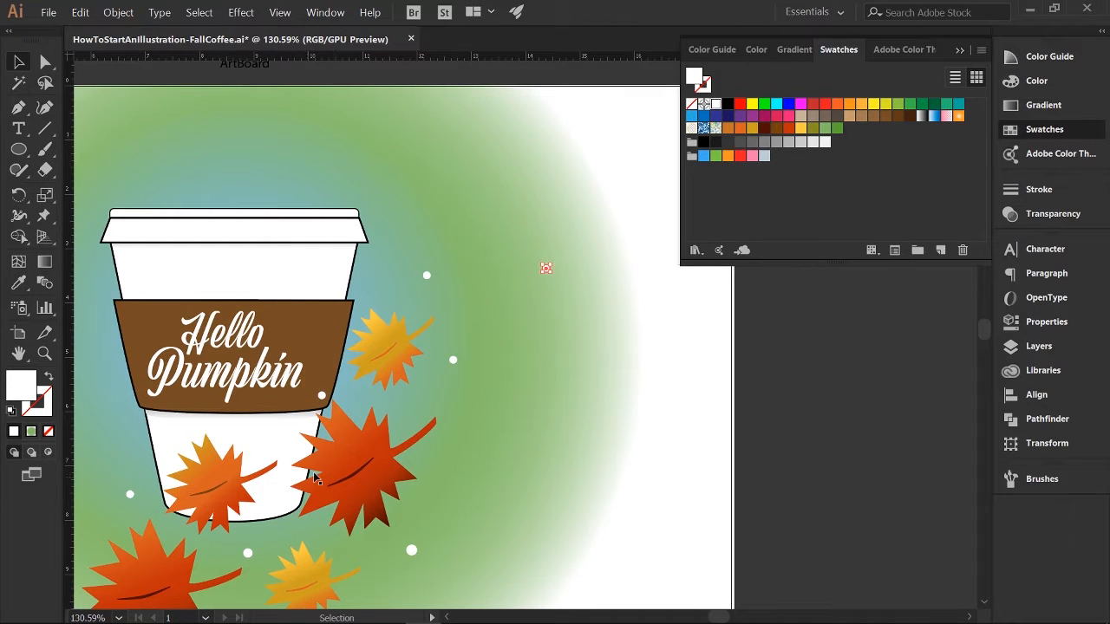
# Duplicate the large red leaf beside the cup, scale the copy to about half size, and place it right of the upper yellow leaf
pyautogui.click(345, 474)
pyautogui.keyDown('shift'); pyautogui.click(351, 474); pyautogui.keyUp('shift')
pyautogui.moveTo(359, 489); pyautogui.dragTo(517, 180)
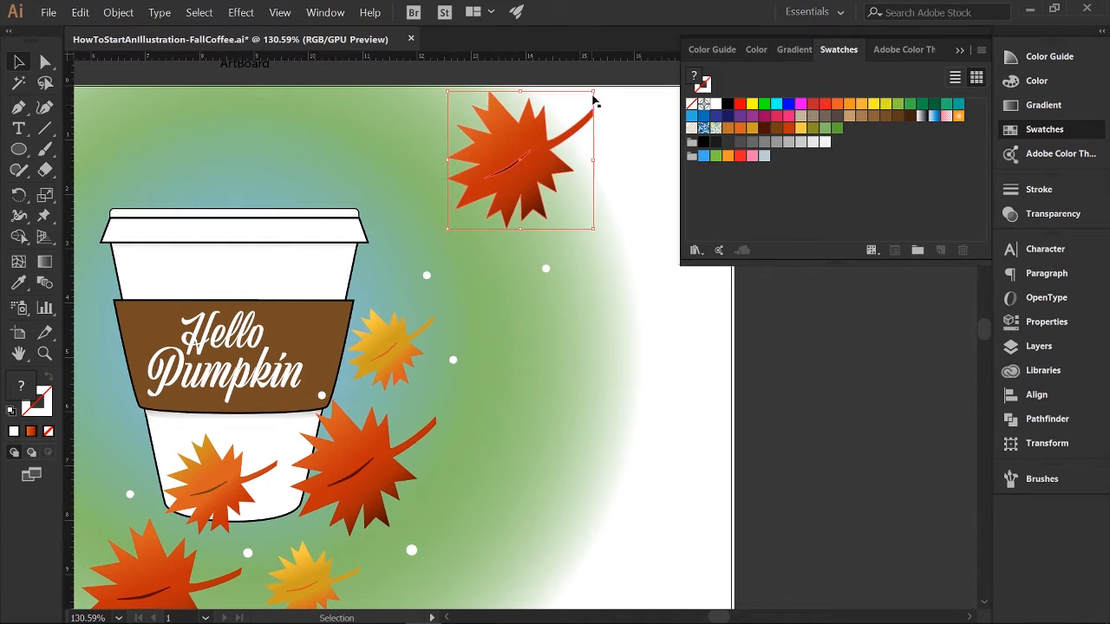
pyautogui.moveTo(594, 92); pyautogui.dragTo(559, 163)
pyautogui.moveTo(481, 207); pyautogui.dragTo(477, 254)
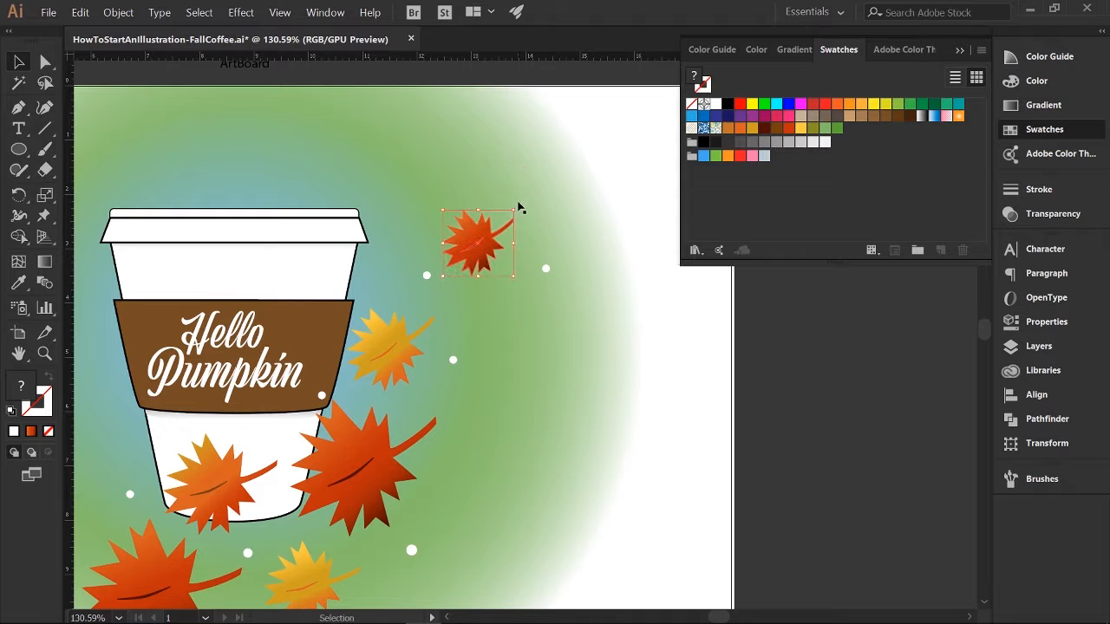
pyautogui.moveTo(519, 205)
pyautogui.mouseDown()
pyautogui.moveTo(496, 193)
pyautogui.moveTo(511, 198)
pyautogui.mouseUp()
pyautogui.moveTo(481, 252); pyautogui.dragTo(525, 341)
# Duplicate the orange leaf from the cup's base, then shrink and rotate the copy and place it right of the lid
pyautogui.click(208, 491)
pyautogui.keyDown('shift'); pyautogui.click(213, 496); pyautogui.keyUp('shift')
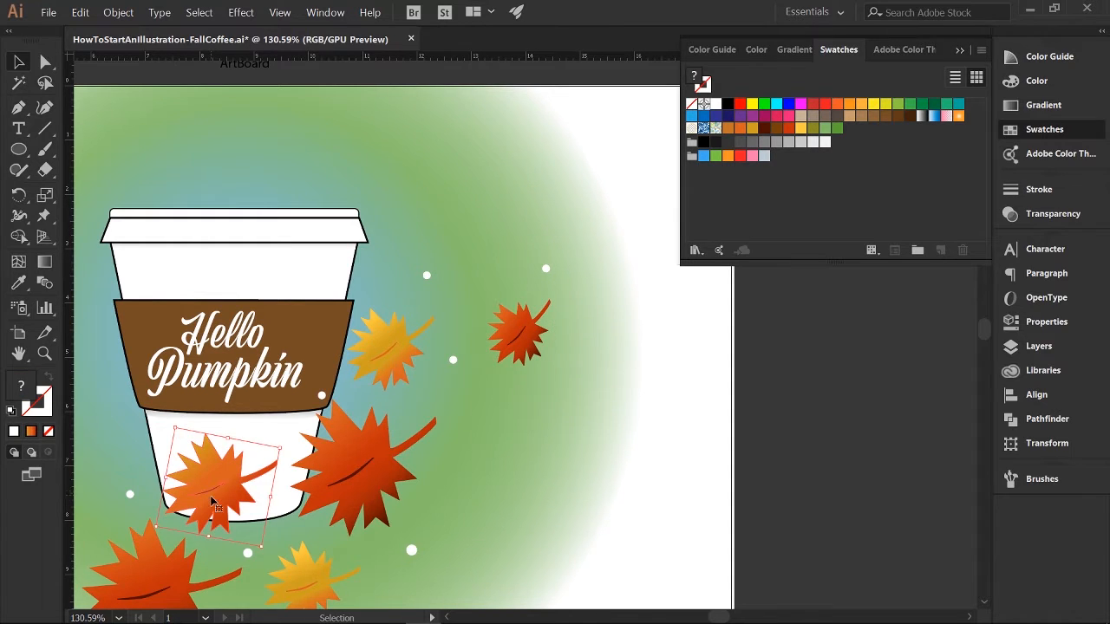
pyautogui.moveTo(211, 502); pyautogui.dragTo(478, 230)
pyautogui.moveTo(508, 116); pyautogui.dragTo(485, 202)
pyautogui.moveTo(483, 255); pyautogui.dragTo(474, 243)
pyautogui.click(525, 382)
# Rotate the yellow leaf beside the sleeve slightly and move it a little away from the cup
pyautogui.press('z')
pyautogui.moveTo(455, 431); pyautogui.dragTo(332, 437)
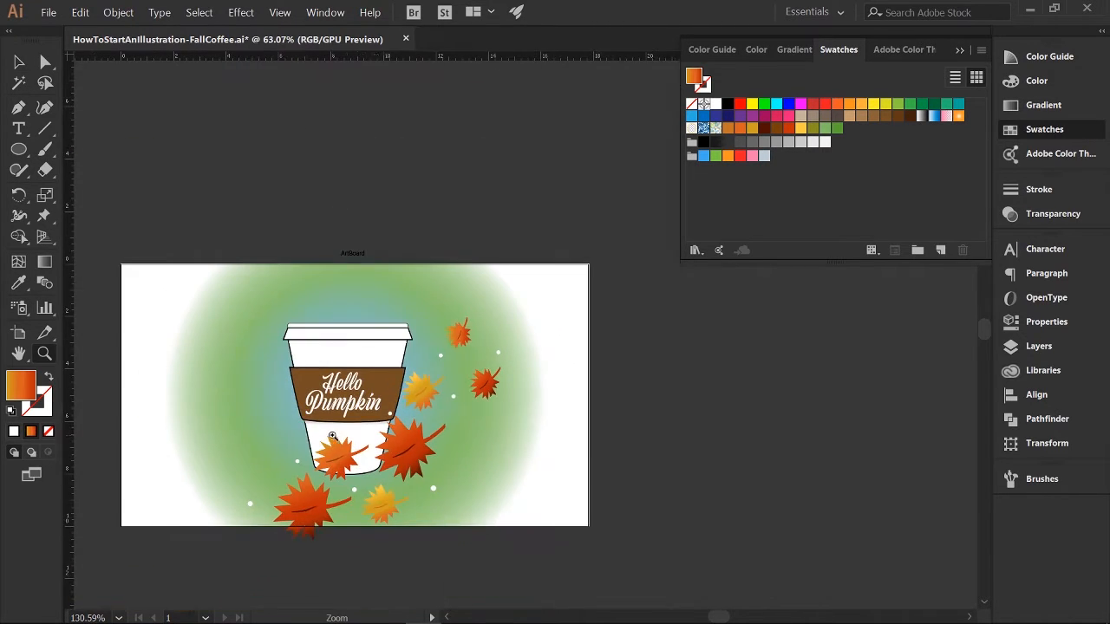
pyautogui.moveTo(464, 391); pyautogui.dragTo(568, 395)
pyautogui.press('v')
pyautogui.click(495, 411)
pyautogui.keyDown('shift'); pyautogui.click(490, 396); pyautogui.keyUp('shift')
pyautogui.moveTo(536, 354); pyautogui.dragTo(533, 335)
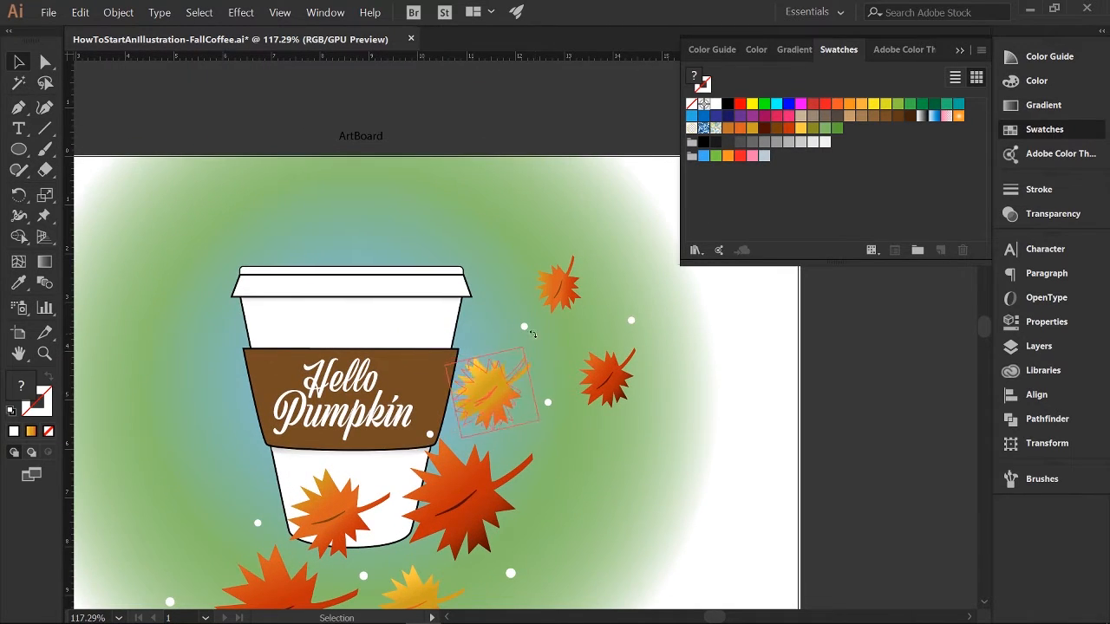
pyautogui.moveTo(497, 399); pyautogui.dragTo(556, 418)
pyautogui.click(581, 424)
# Duplicate the yellow leaf beside the sleeve into the artboard's upper-right area, shrinking and rotating the copy
pyautogui.press('z')
pyautogui.moveTo(591, 408); pyautogui.dragTo(512, 265)
pyautogui.press('v')
pyautogui.click(520, 307)
pyautogui.keyDown('shift'); pyautogui.click(522, 291); pyautogui.keyUp('shift')
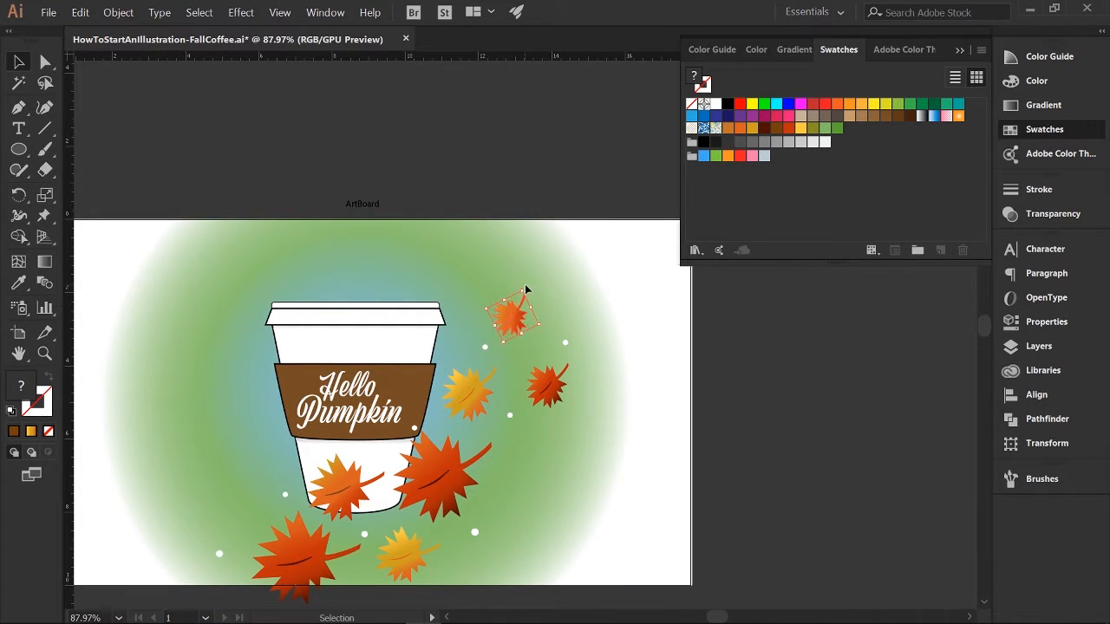
pyautogui.click(526, 290)
pyautogui.click(465, 396)
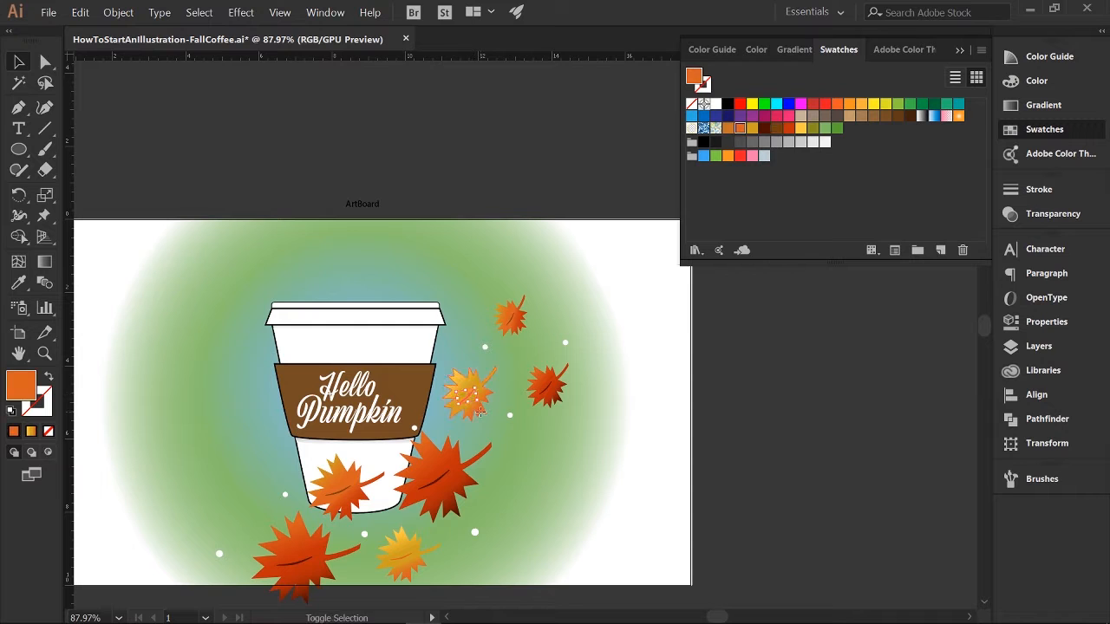
pyautogui.keyDown('shift'); pyautogui.click(479, 409); pyautogui.keyUp('shift')
pyautogui.moveTo(479, 409); pyautogui.dragTo(598, 295)
pyautogui.moveTo(621, 243); pyautogui.dragTo(598, 255)
pyautogui.click(609, 295)
# Copy a white circle from beside the small red leaf to the area above the small orange leaf
pyautogui.click(565, 343)
pyautogui.moveTo(564, 341); pyautogui.dragTo(542, 278)
pyautogui.hotkey('ctrl', 'z')
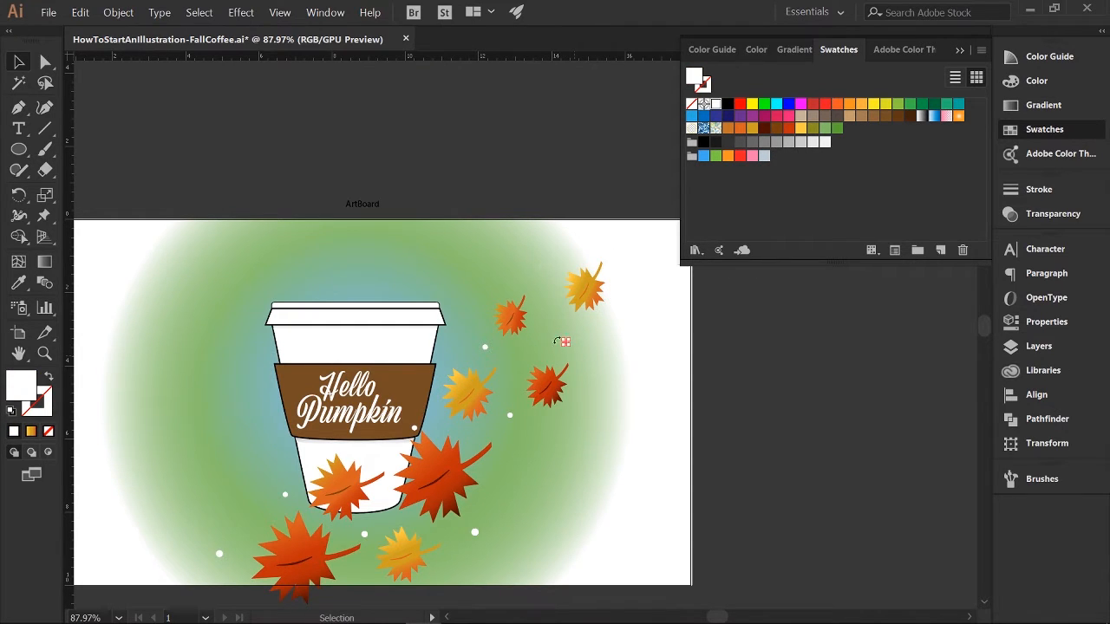
pyautogui.press('z')
pyautogui.moveTo(566, 347); pyautogui.dragTo(529, 169)
pyautogui.press('v')
pyautogui.click(608, 387)
# Move the large red leaf beside the cup slightly to the right
pyautogui.press('z')
pyautogui.hotkey('ctrl', '0')
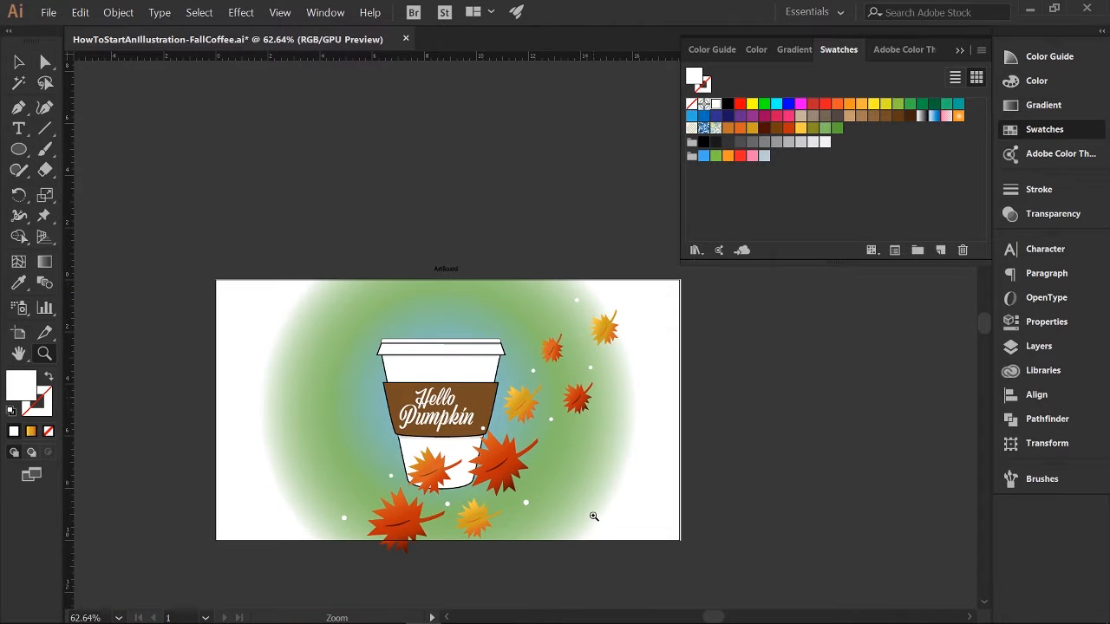
pyautogui.press('v')
pyautogui.press('z')
pyautogui.moveTo(530, 405); pyautogui.dragTo(549, 361)
pyautogui.press('v')
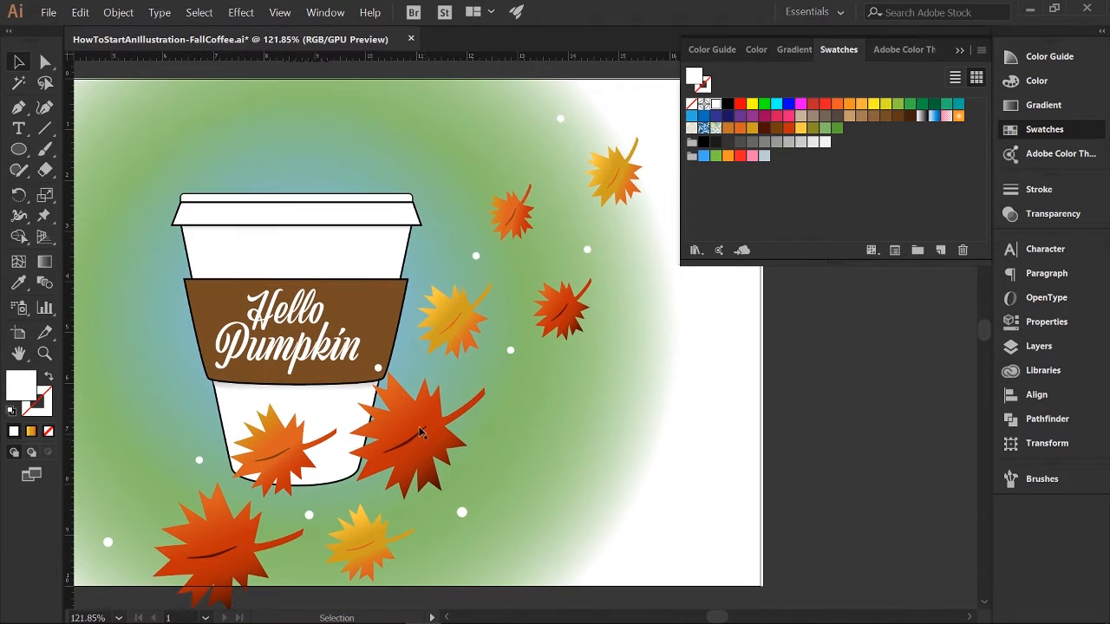
pyautogui.click(416, 436)
pyautogui.keyDown('shift'); pyautogui.click(425, 478); pyautogui.keyUp('shift')
pyautogui.moveTo(425, 479); pyautogui.dragTo(437, 481)
pyautogui.keyDown('ctrl'); pyautogui.click(509, 508); pyautogui.keyUp('ctrl')
# Rotate the yellow leaf beside the sleeve slightly and move it up and closer to the cup
pyautogui.hscroll(2, 468, 408)
pyautogui.click(383, 324)
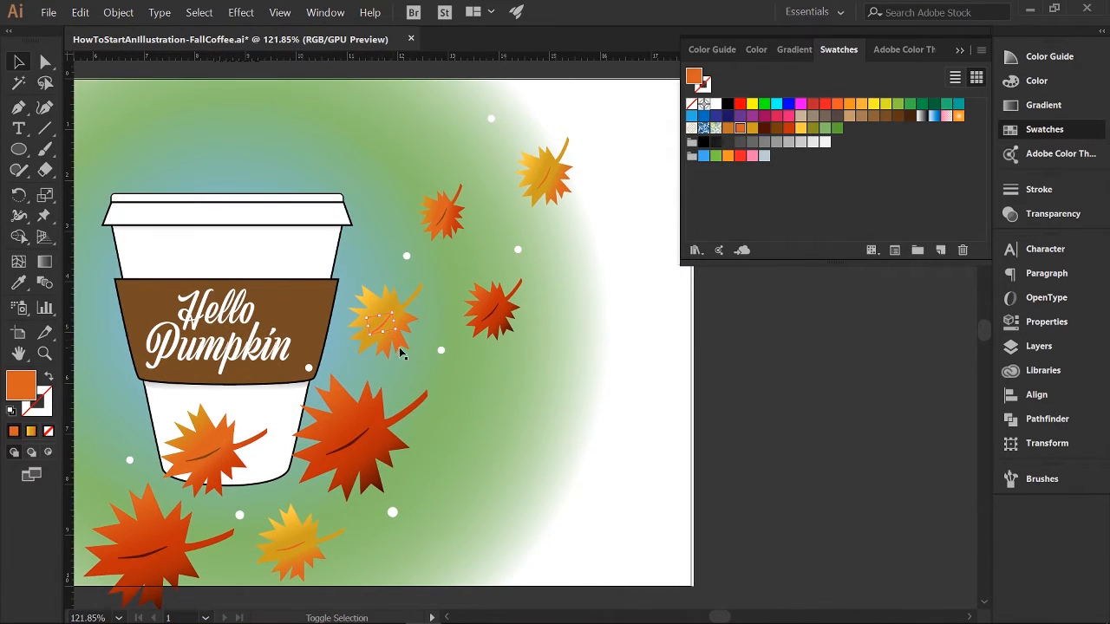
pyautogui.keyDown('shift'); pyautogui.click(400, 346); pyautogui.keyUp('shift')
pyautogui.moveTo(419, 278); pyautogui.dragTo(414, 283)
pyautogui.moveTo(387, 317); pyautogui.dragTo(379, 307)
pyautogui.moveTo(413, 264); pyautogui.dragTo(419, 267)
pyautogui.click(559, 330)
pyautogui.scroll(1, 560, 332)
# Rotate the orange leaf overlapping the cup's base slightly
pyautogui.press('z')
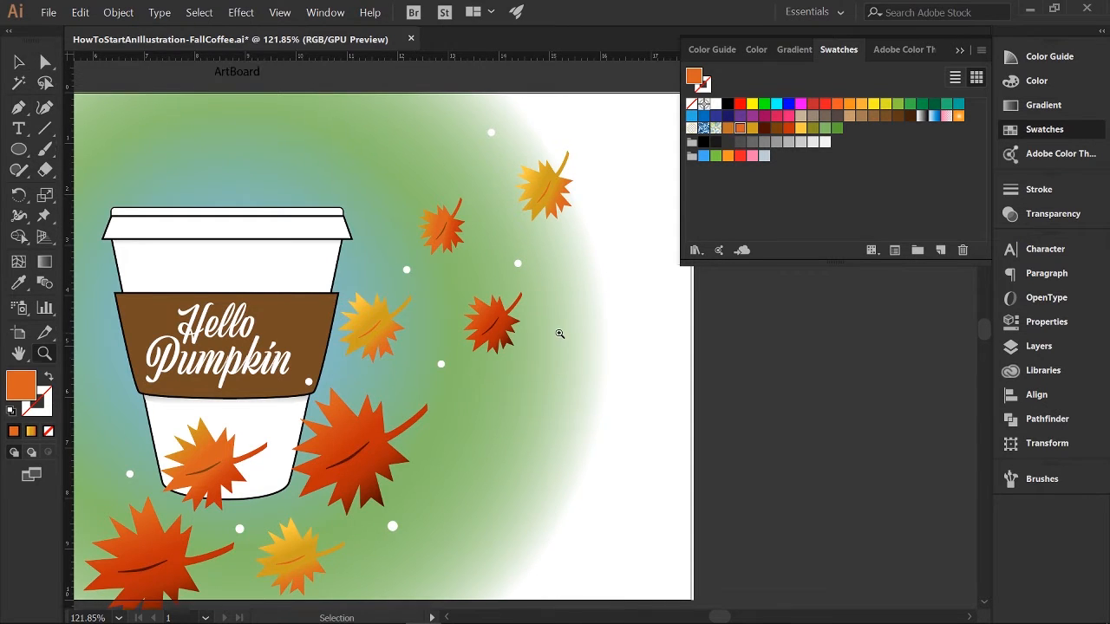
pyautogui.hotkey('ctrl', '0')
pyautogui.press('v')
pyautogui.click(341, 455)
pyautogui.keyDown('shift'); pyautogui.click(349, 471); pyautogui.keyUp('shift')
pyautogui.moveTo(399, 428); pyautogui.dragTo(392, 418)
pyautogui.click(412, 507)
# Draw a flat ellipse on the Coffee Cup layer and position it under the cup's base as a shadow
pyautogui.press('z')
pyautogui.click(402, 359)
pyautogui.scroll(-1, 416, 352)
pyautogui.scroll(4, 425, 344)
pyautogui.press('v')
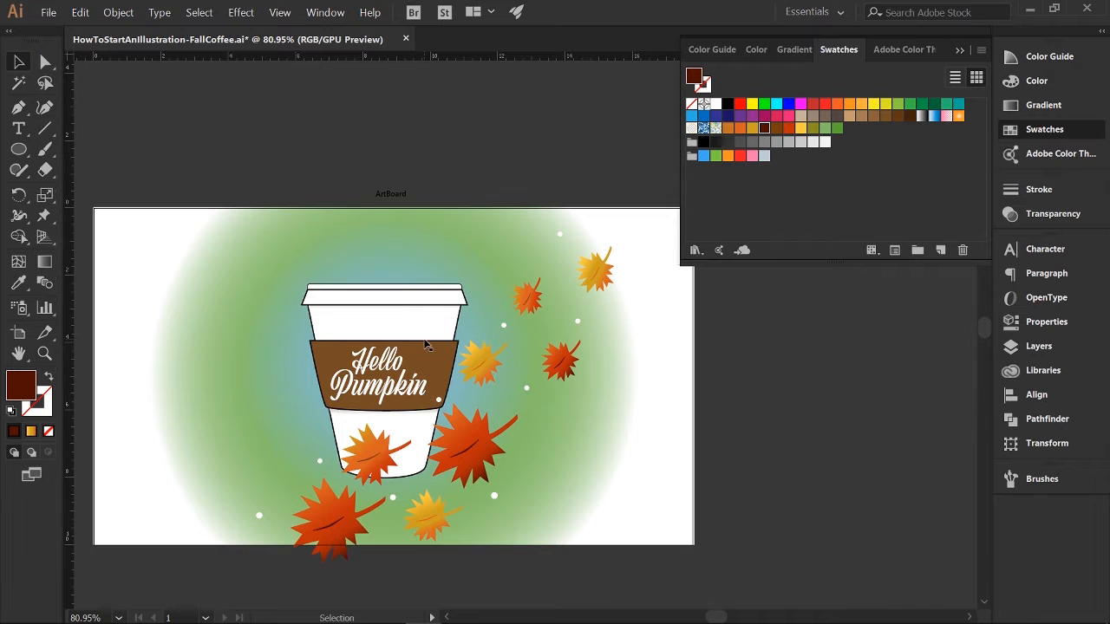
pyautogui.scroll(-2, 425, 344)
pyautogui.press('z')
pyautogui.moveTo(425, 345); pyautogui.dragTo(479, 386)
pyautogui.moveTo(451, 395); pyautogui.dragTo(537, 377)
pyautogui.press('v')
pyautogui.click(1039, 346)
pyautogui.click(901, 269)
pyautogui.press('l')
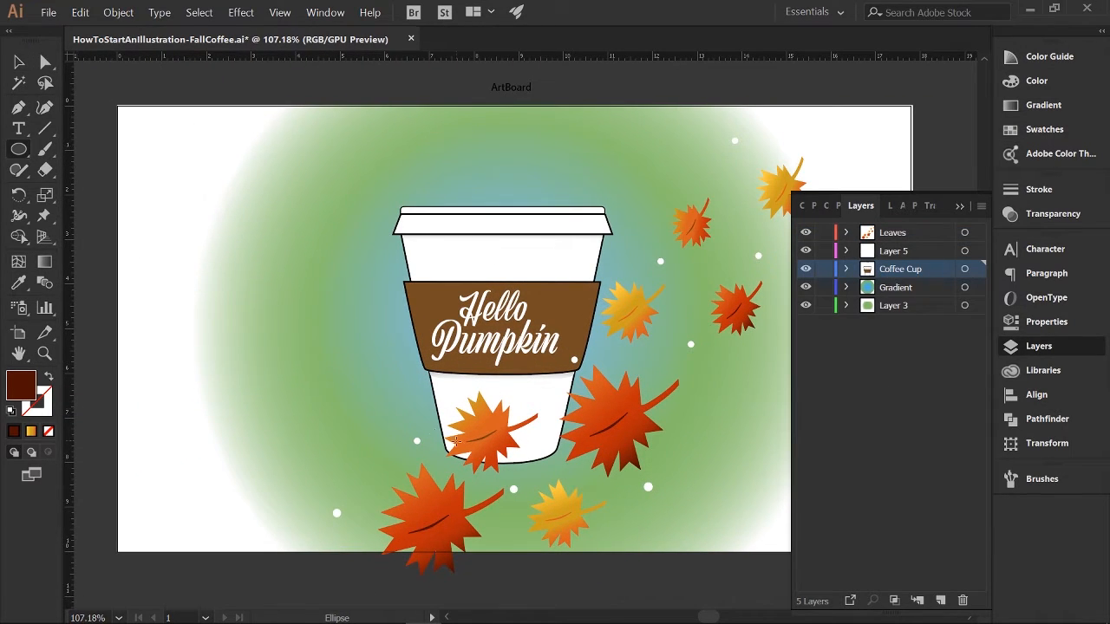
pyautogui.moveTo(563, 486); pyautogui.dragTo(565, 485)
pyautogui.press('v')
pyautogui.moveTo(540, 467); pyautogui.dragTo(522, 450)
# Make the shadow ellipse under the cup semi-transparent and fill it with black
pyautogui.click(1012, 218)
pyautogui.click(868, 209)
pyautogui.click(857, 271)
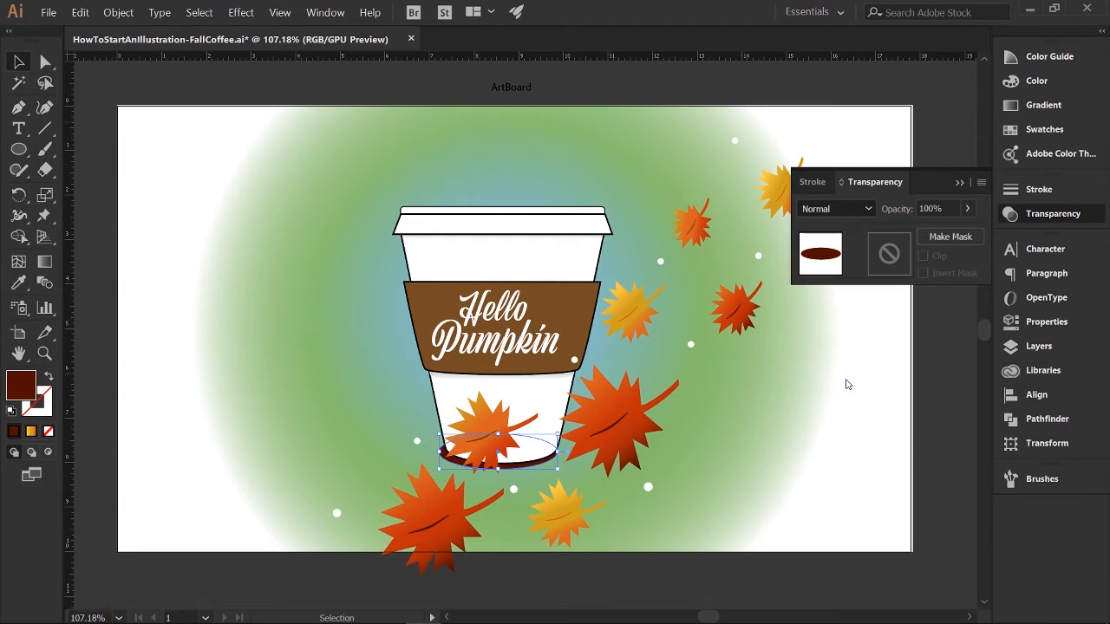
pyautogui.click(968, 209)
pyautogui.click(1045, 129)
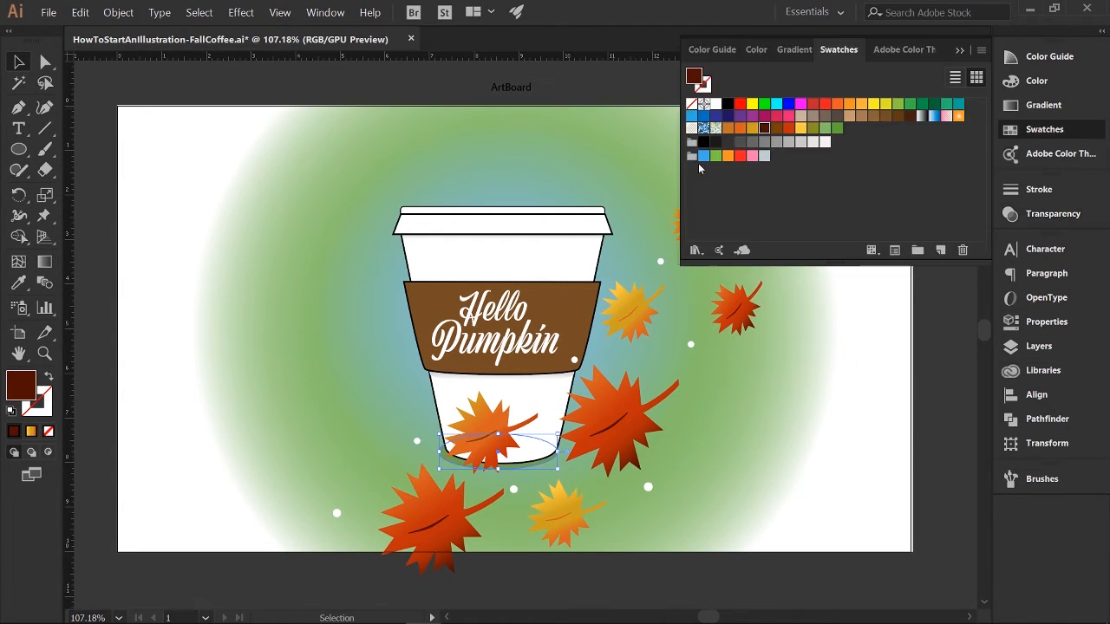
pyautogui.click(727, 103)
pyautogui.click(960, 49)
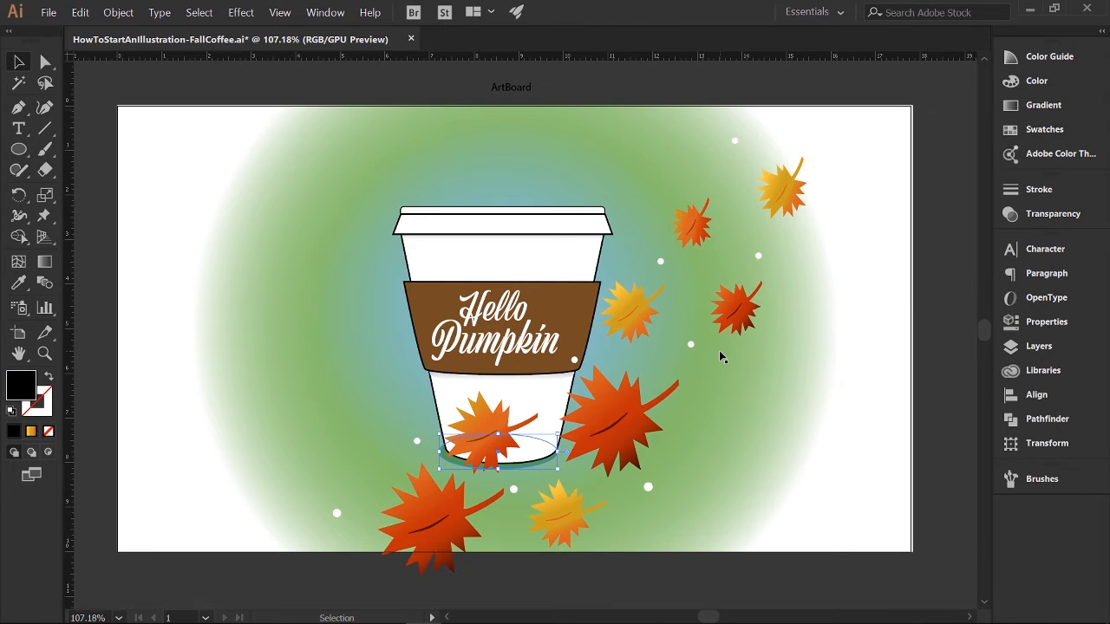
# Change the shadow ellipse's blend mode and set its opacity to 65%
pyautogui.click(1053, 214)
pyautogui.click(868, 209)
pyautogui.click(863, 228)
pyautogui.click(870, 209)
pyautogui.click(845, 247)
pyautogui.write('100')
pyautogui.moveTo(945, 210); pyautogui.dragTo(916, 206)
pyautogui.press('Return')
pyautogui.write('65')
pyautogui.press('Return')
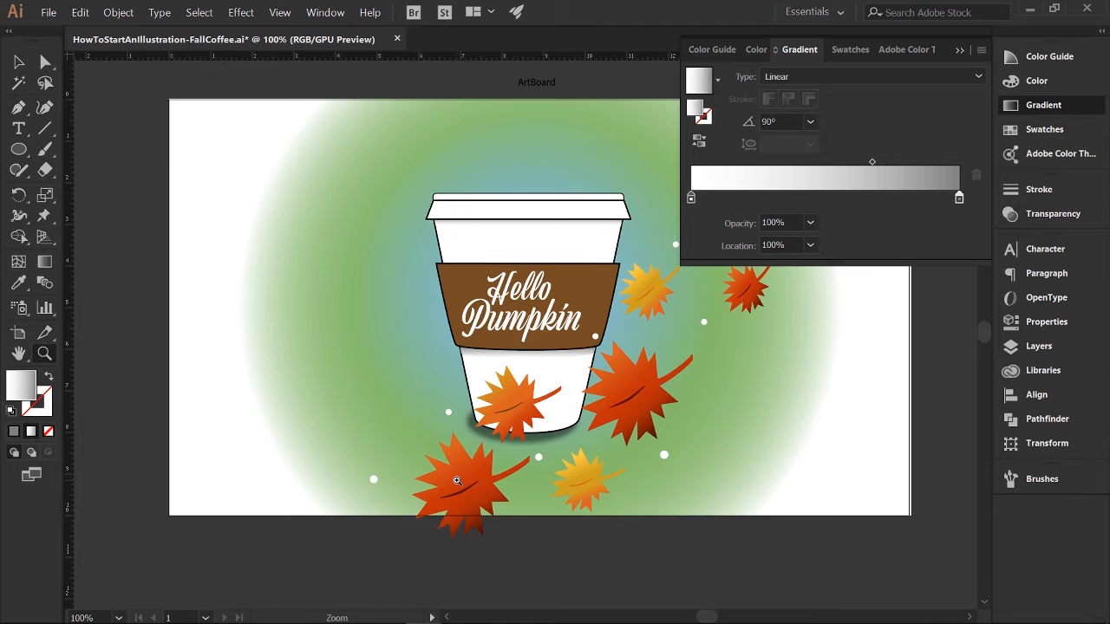
pyautogui.hotkey('ctrl', '0')
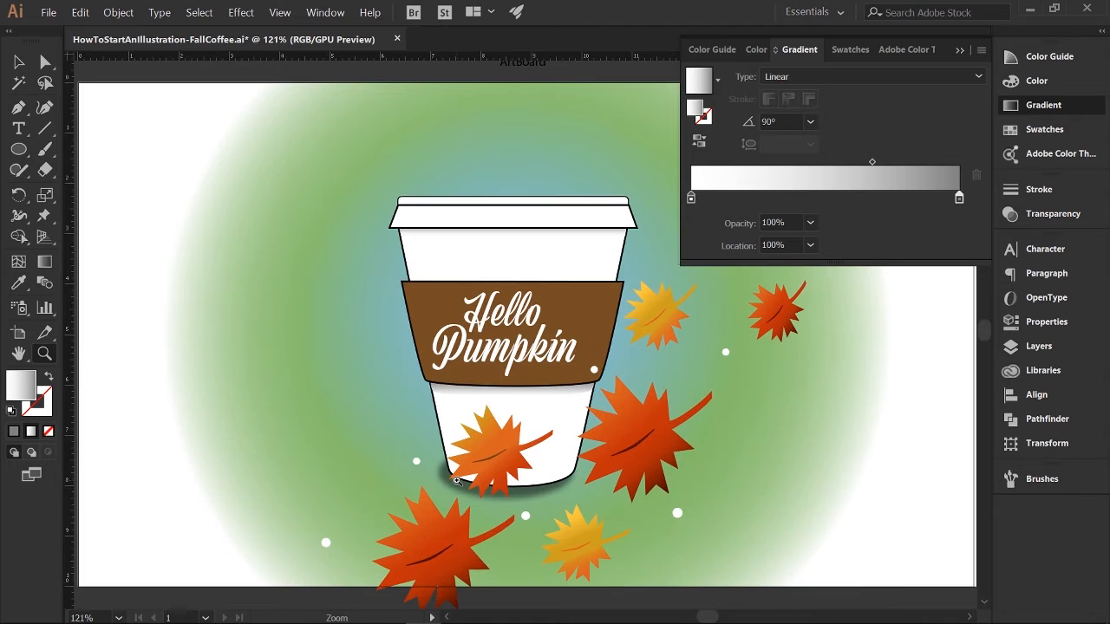
pyautogui.press('v')
pyautogui.click(957, 50)
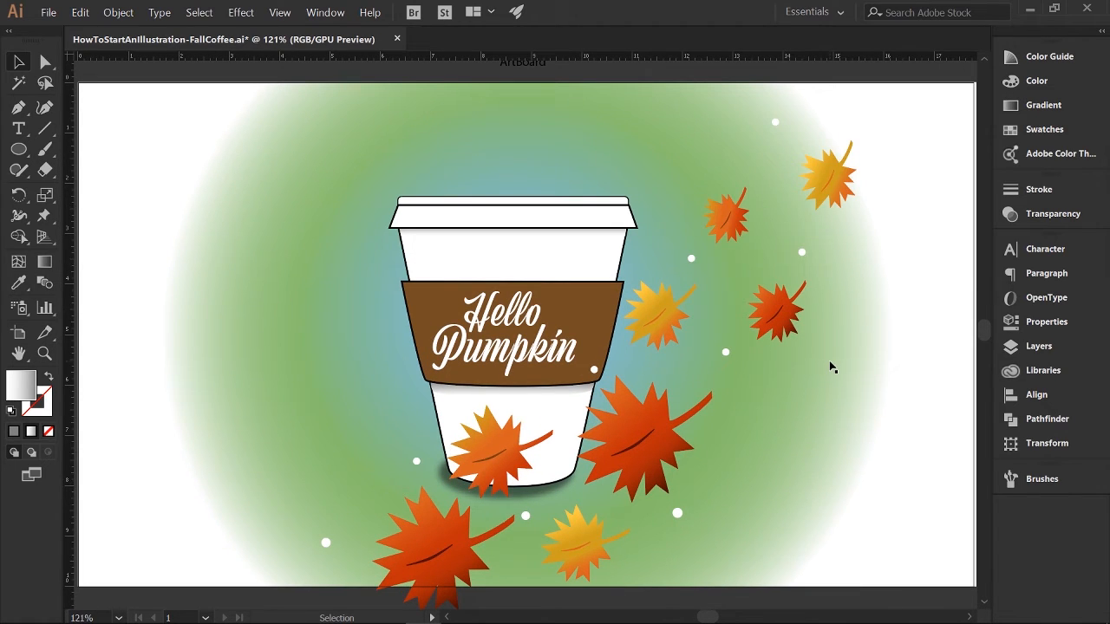